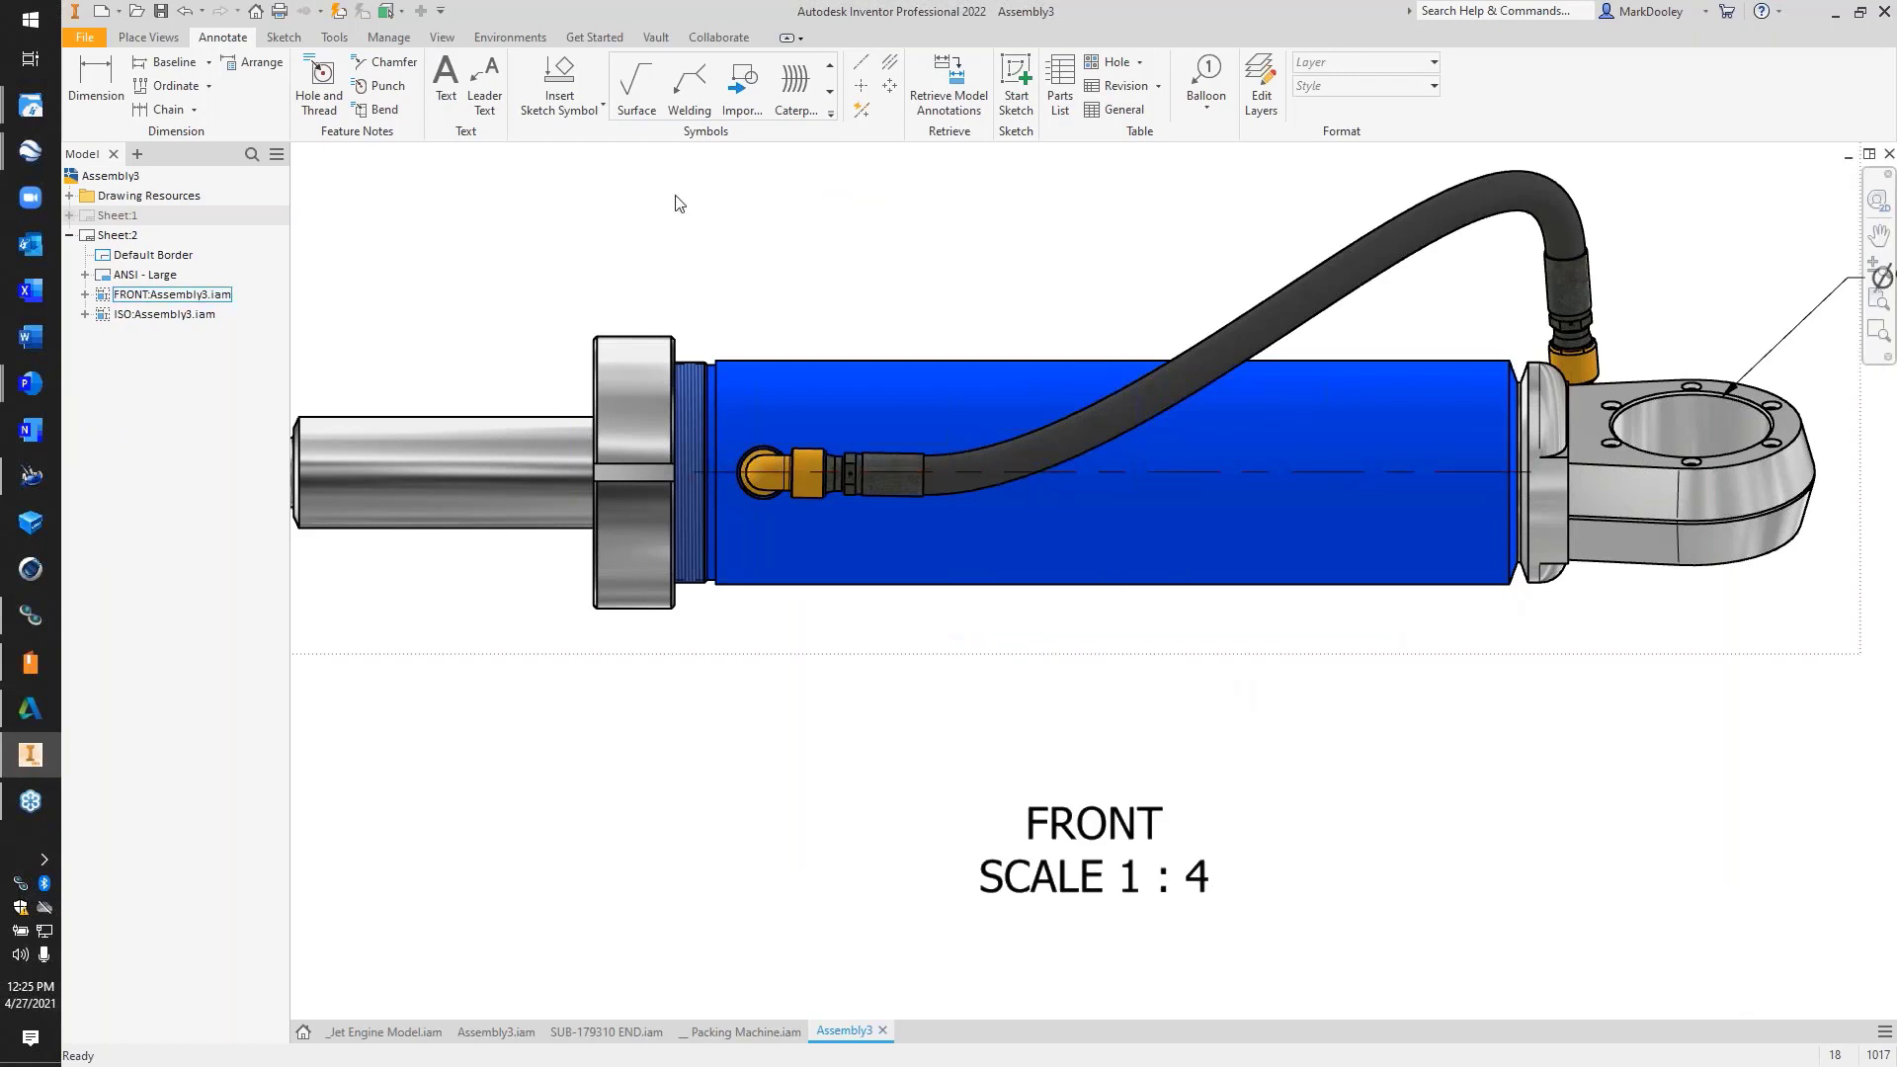
{"action": "left_click", "coordinate": [318, 87]}
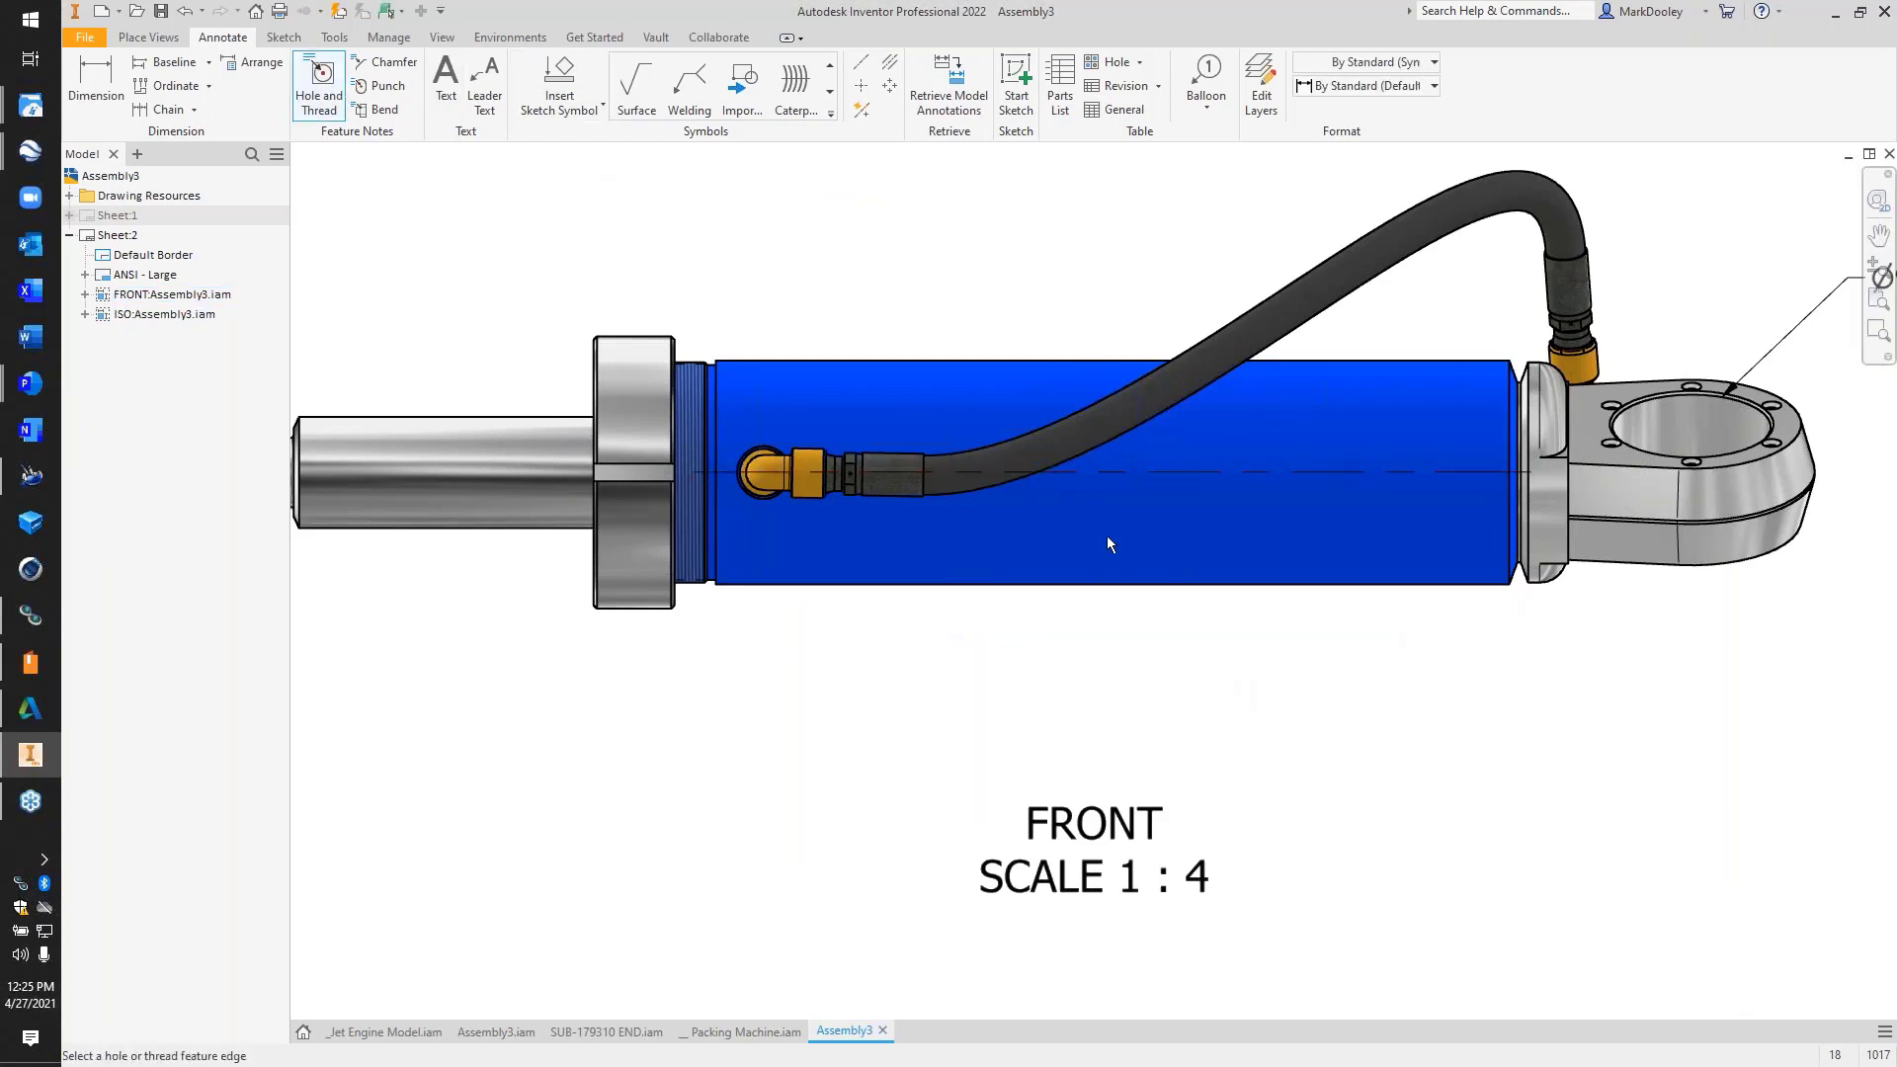
{"action": "scroll", "coordinate": [1106, 544], "scroll_direction": "down", "scroll_amount": 3}
{"action": "key", "text": "Escape"}
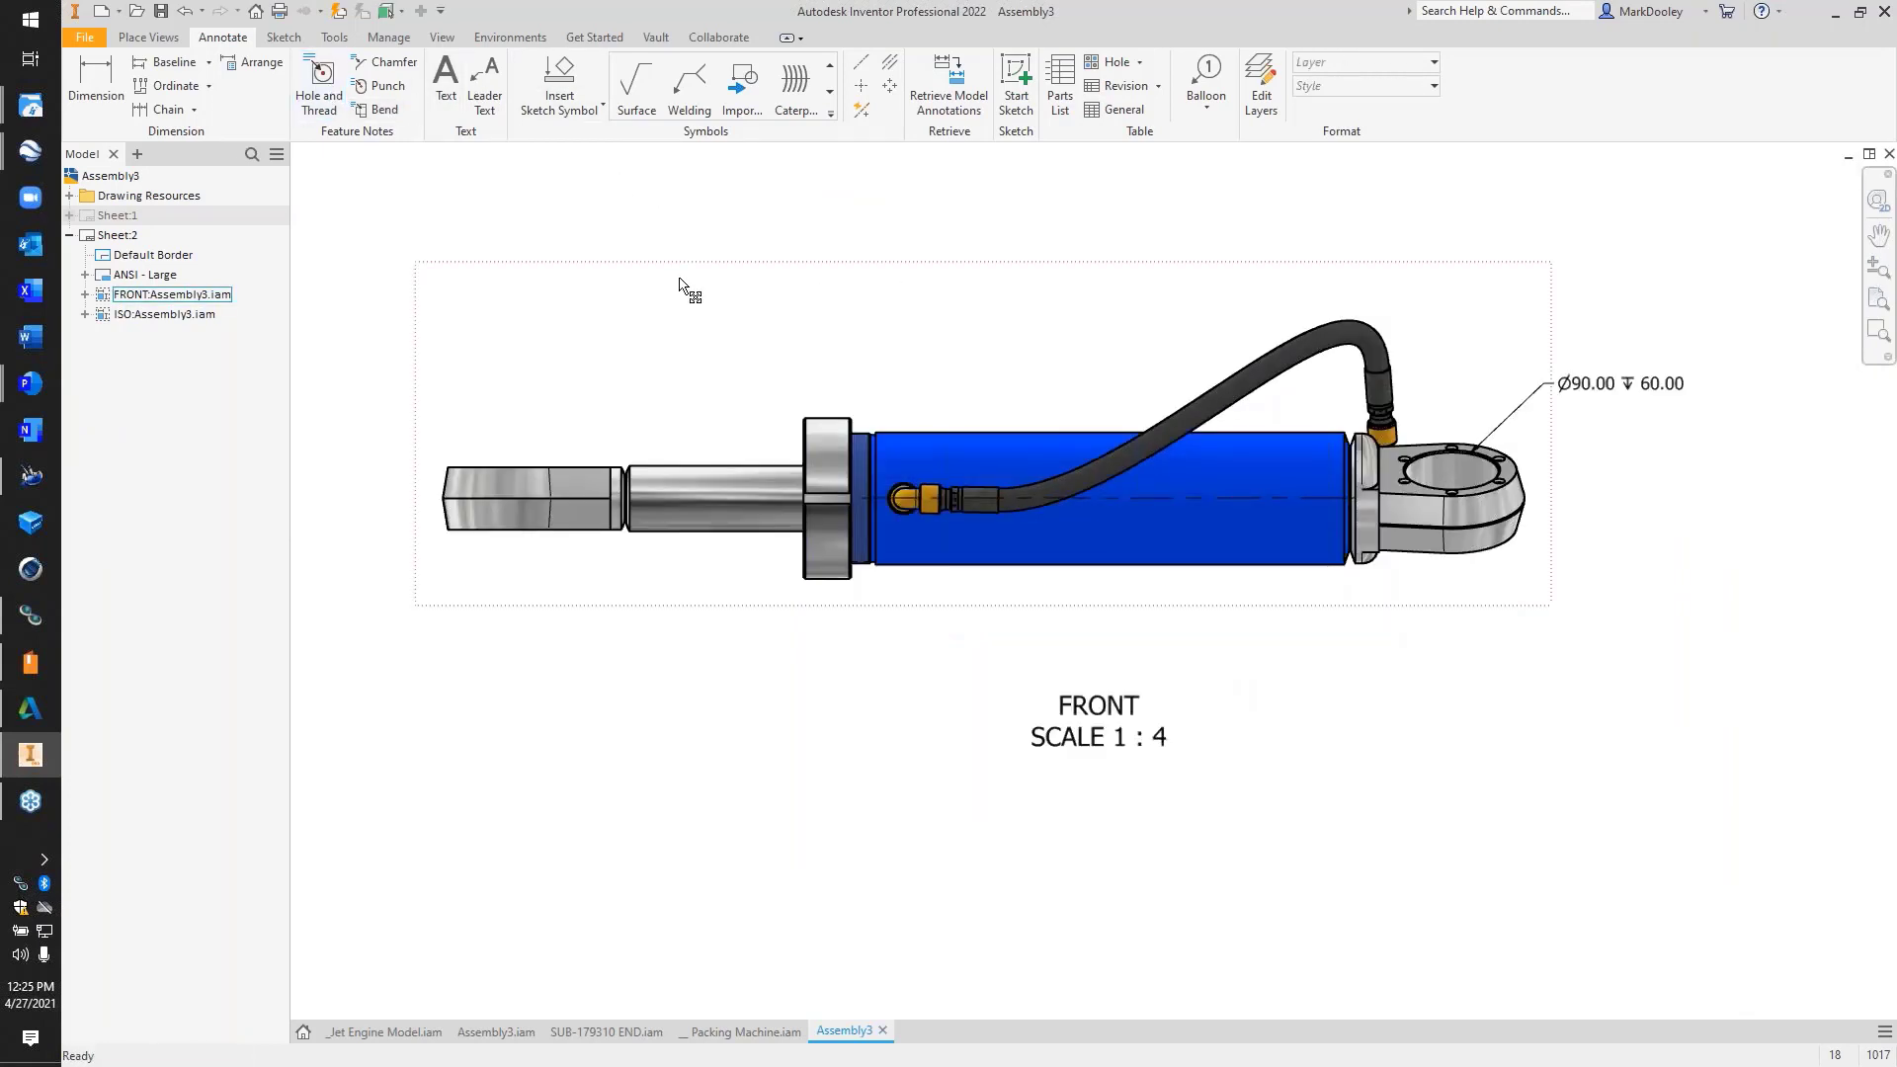
{"action": "right_click", "coordinate": [679, 286]}
{"action": "left_click", "coordinate": [697, 265]}
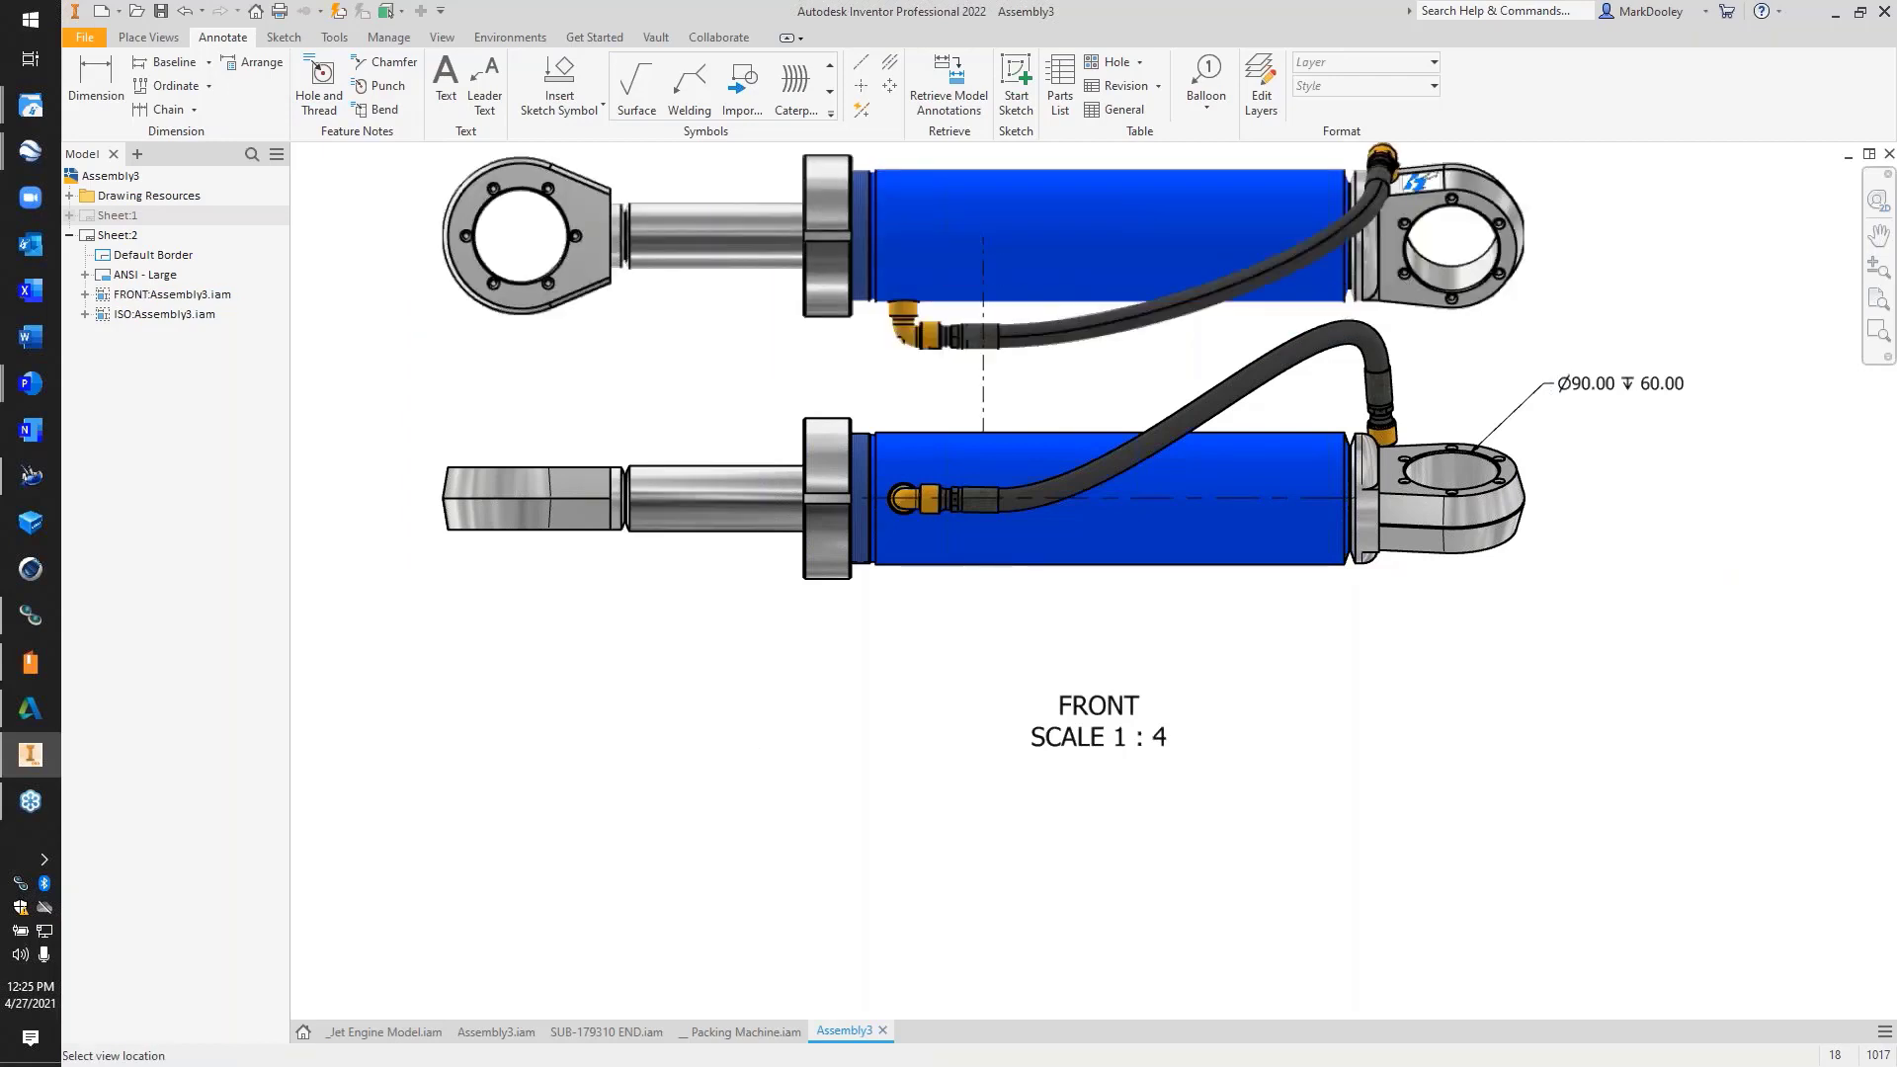
{"action": "key", "text": "Escape"}
Dimension the diameter of the blue cylinder between its upper and lower edges in the front view
{"action": "right_click", "coordinate": [767, 216]}
{"action": "left_click", "coordinate": [706, 239]}
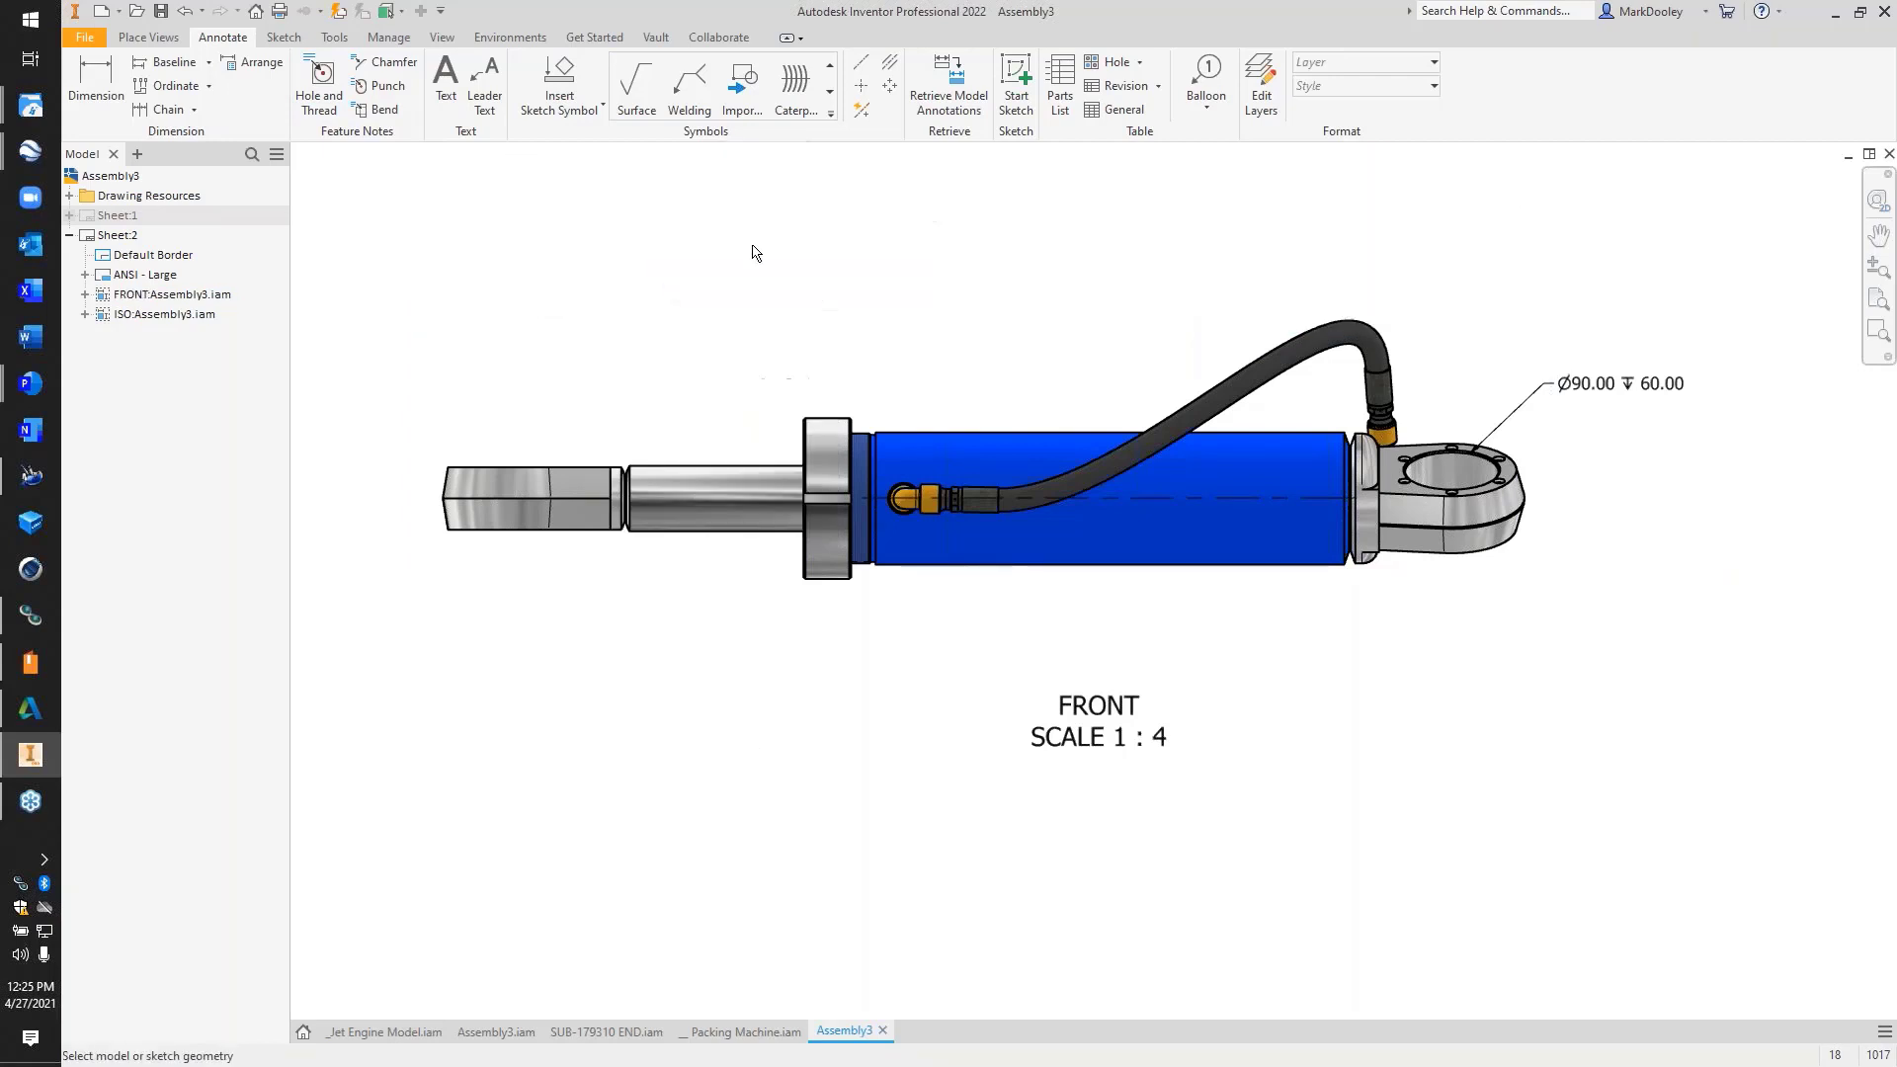
{"action": "left_click", "coordinate": [1249, 433]}
{"action": "left_click", "coordinate": [1249, 564]}
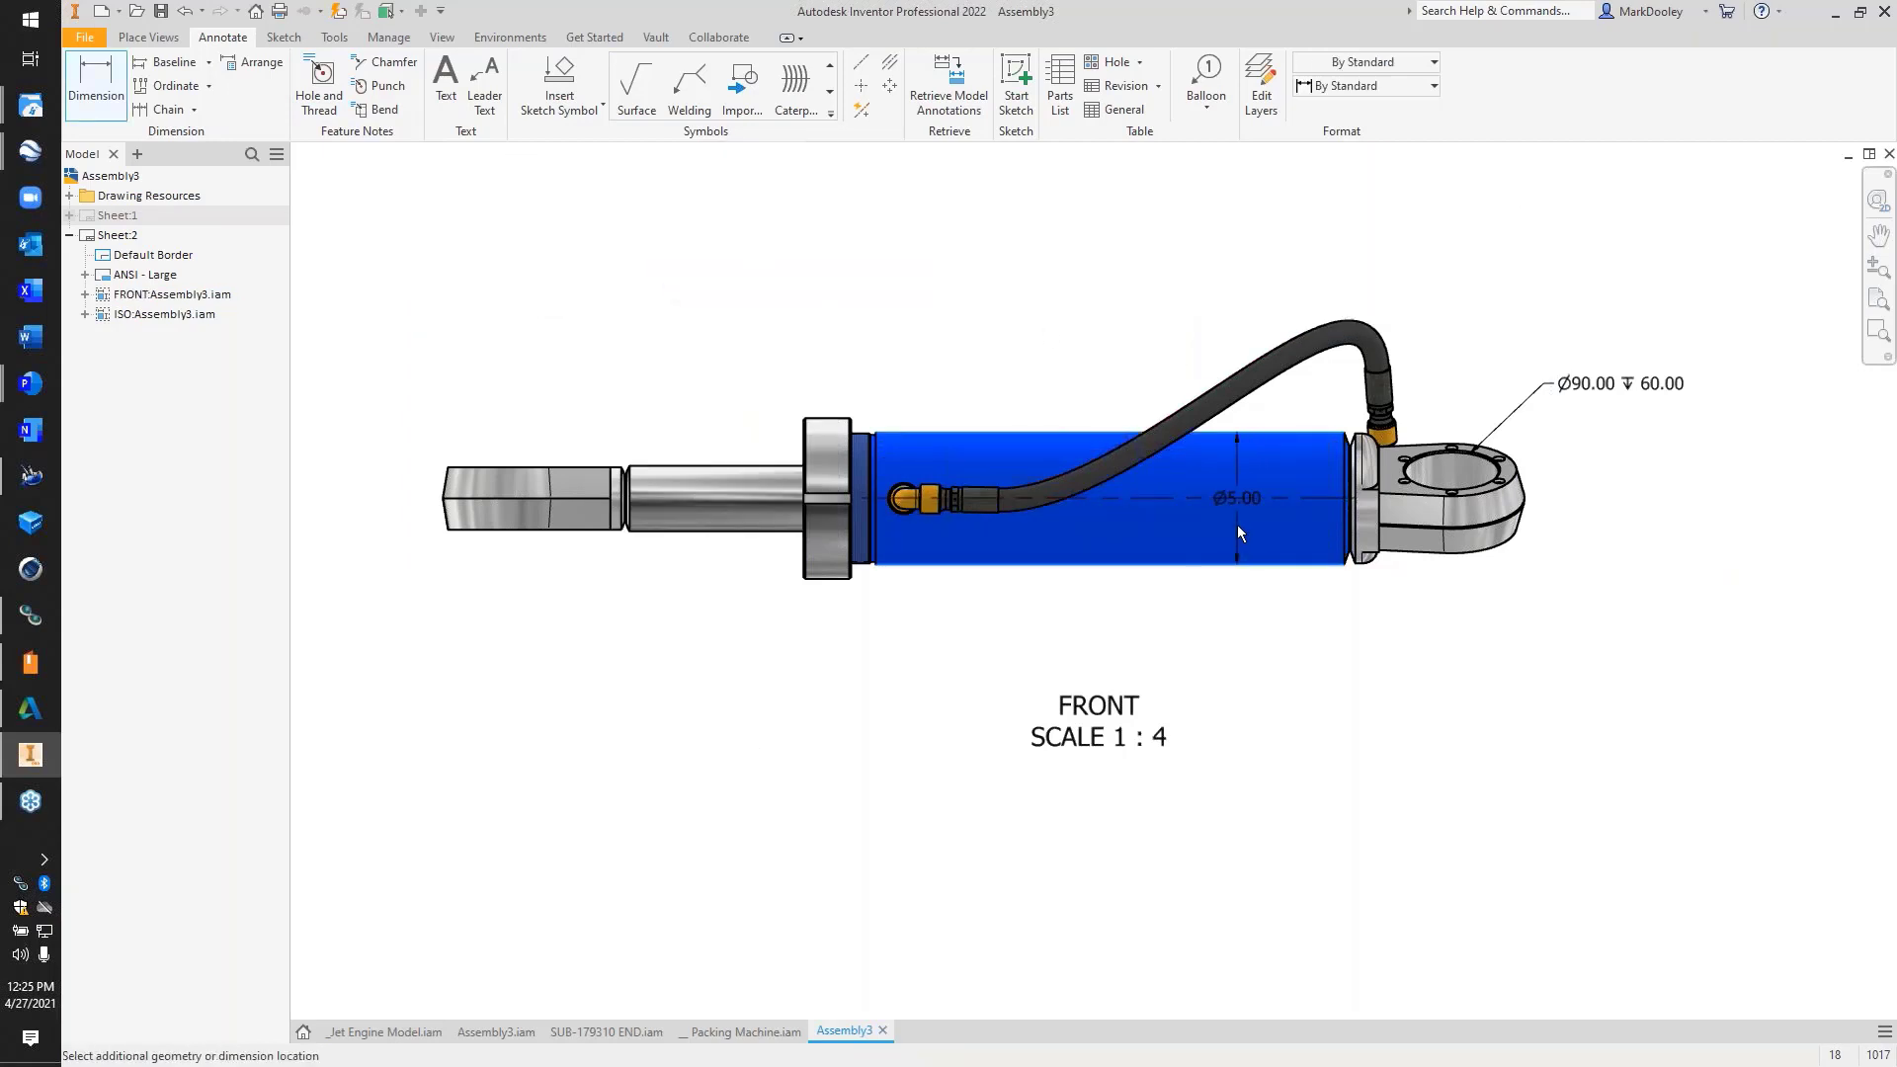
{"action": "scroll", "coordinate": [1237, 525], "scroll_direction": "up", "scroll_amount": 5}
{"action": "scroll", "coordinate": [1166, 524], "scroll_direction": "down", "scroll_amount": 3}
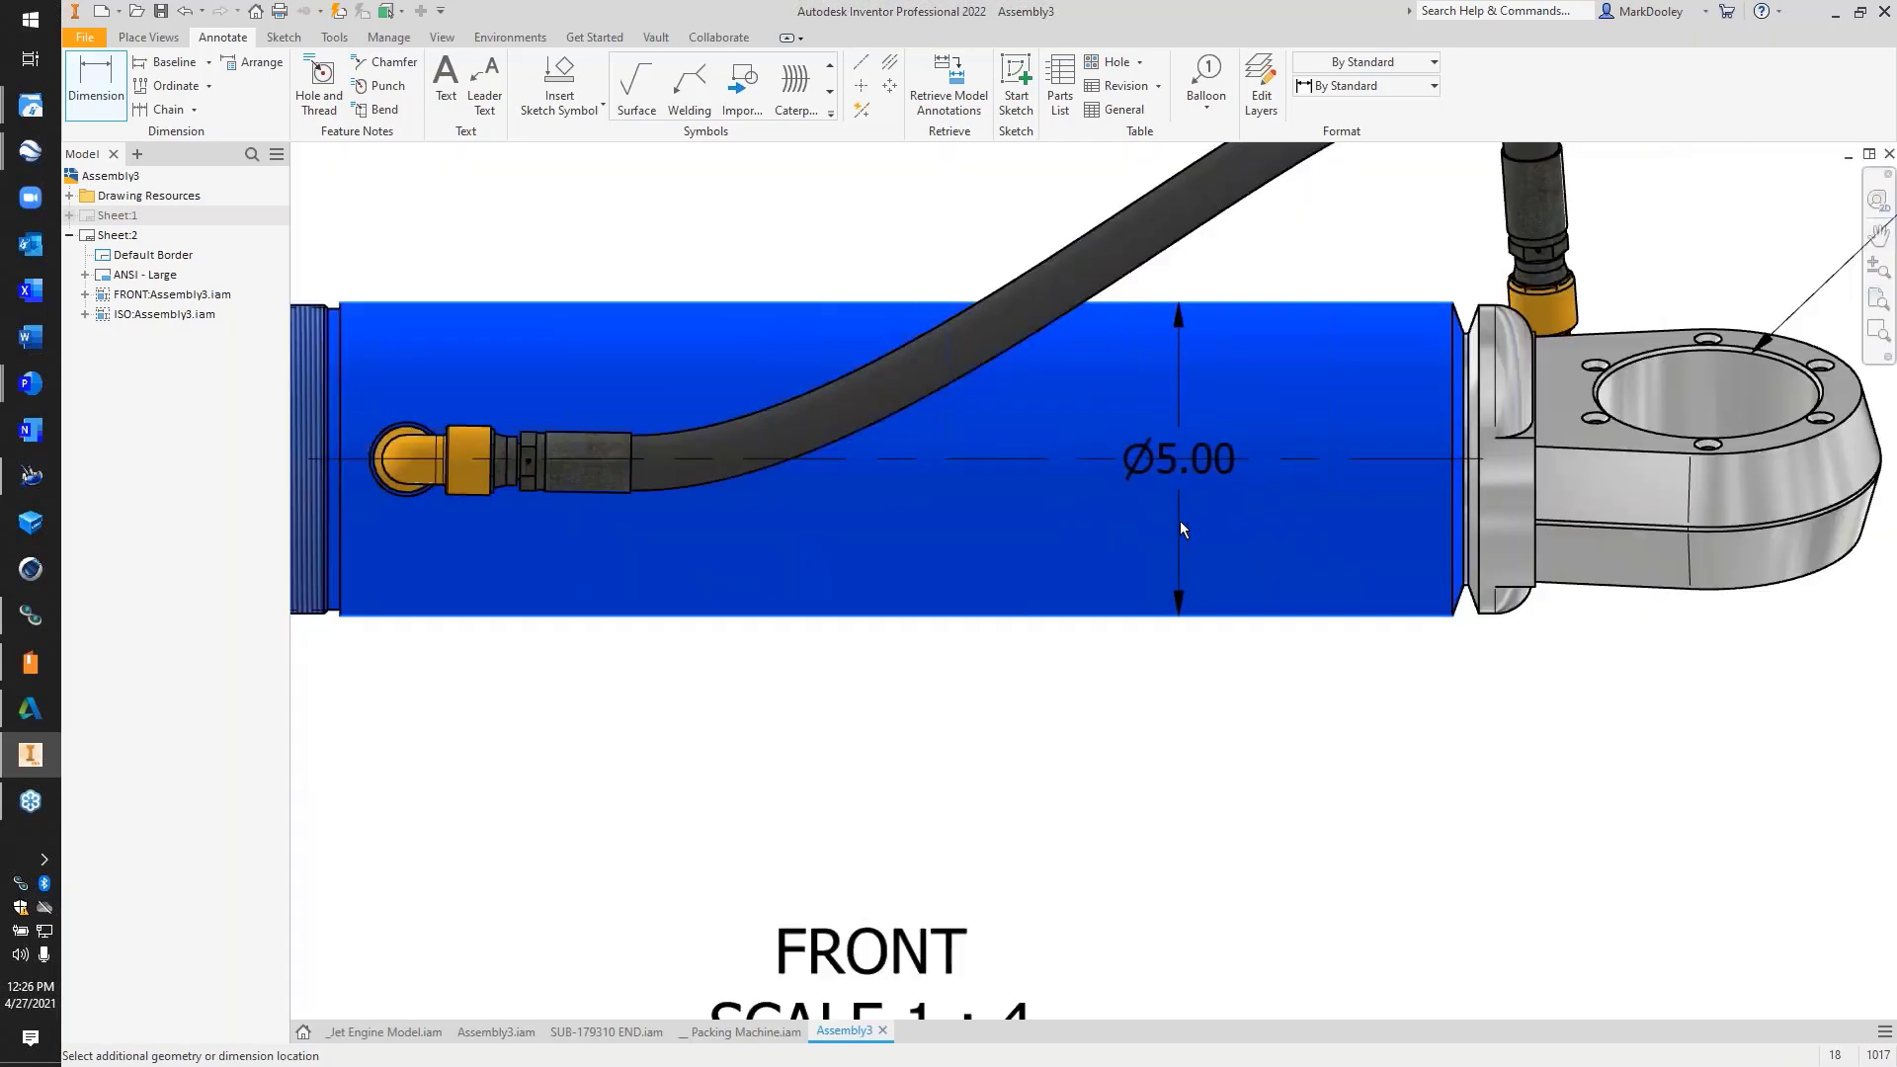
{"action": "left_click", "coordinate": [1187, 518]}
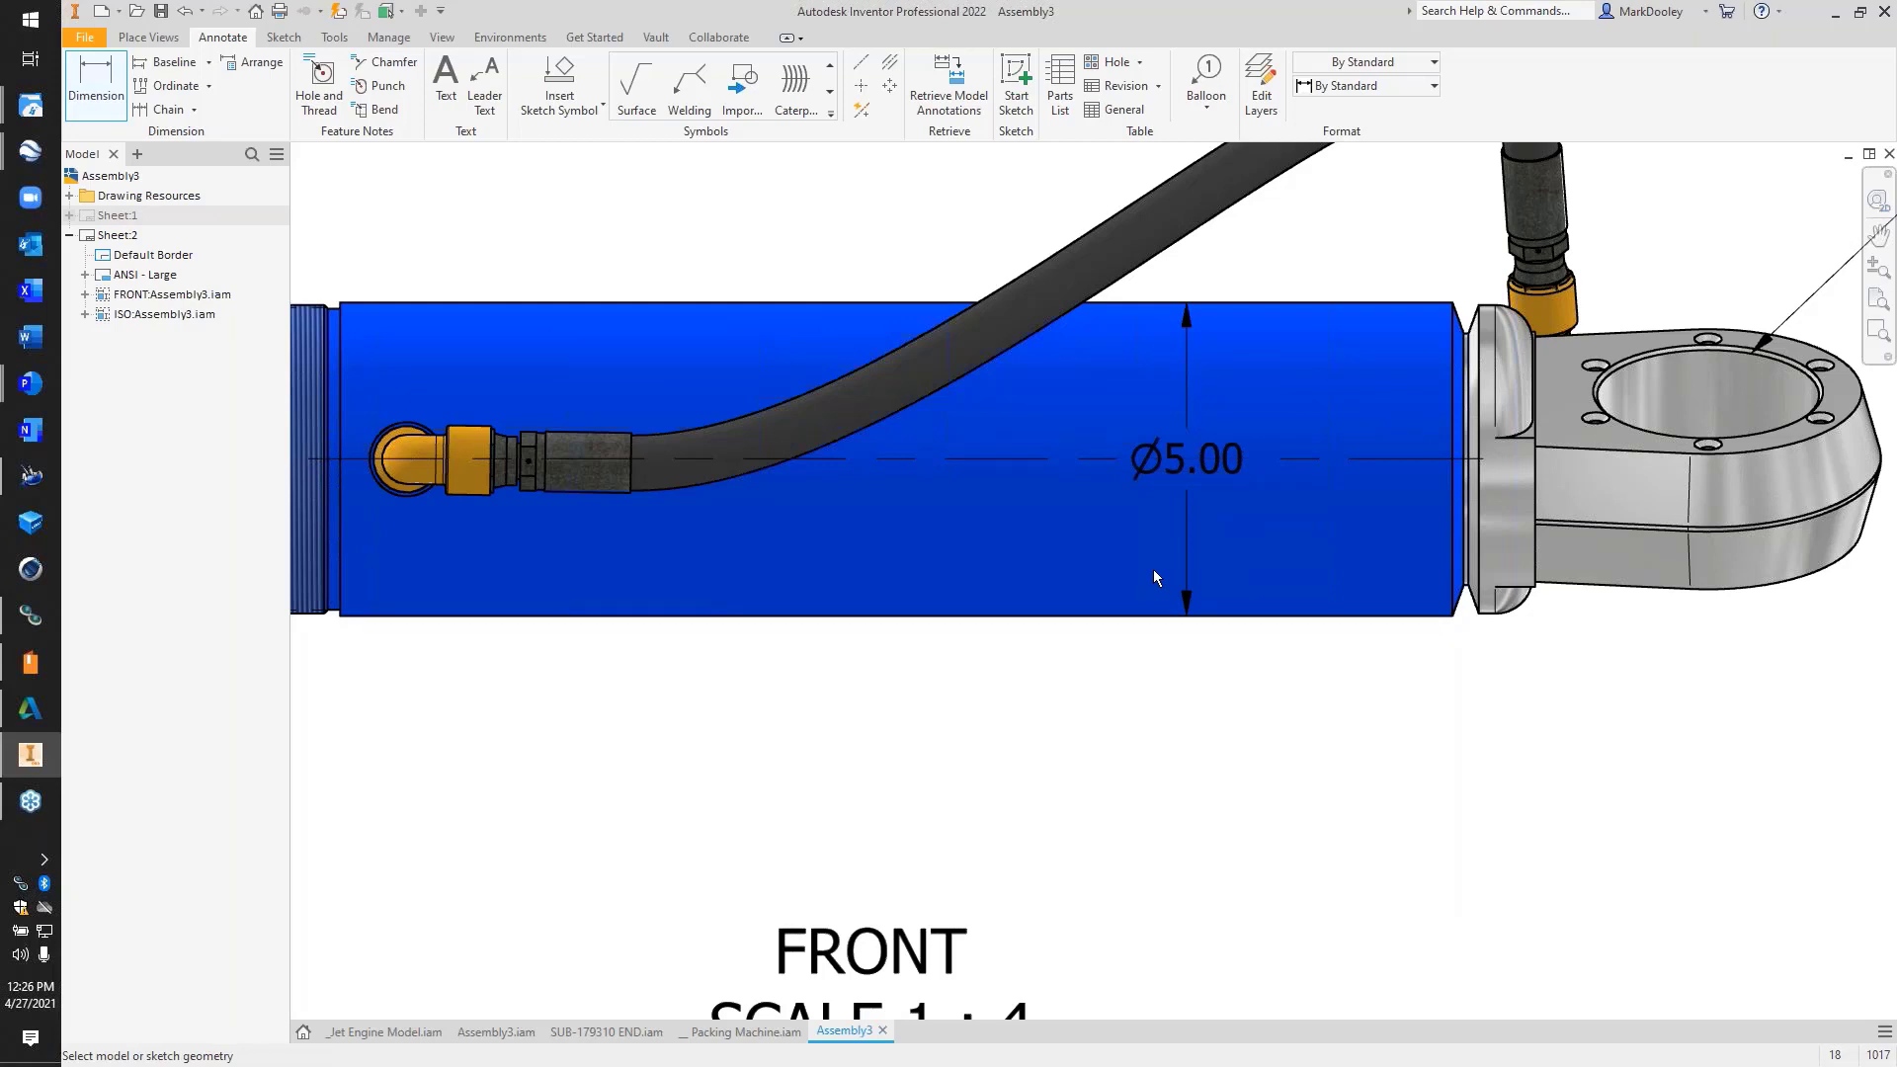
Shift the blue cylinder's diameter dimension slightly along the cylinder body, away from its end connector
{"action": "right_click", "coordinate": [1089, 737]}
{"action": "left_click", "coordinate": [1142, 737]}
{"action": "left_click", "coordinate": [1183, 463]}
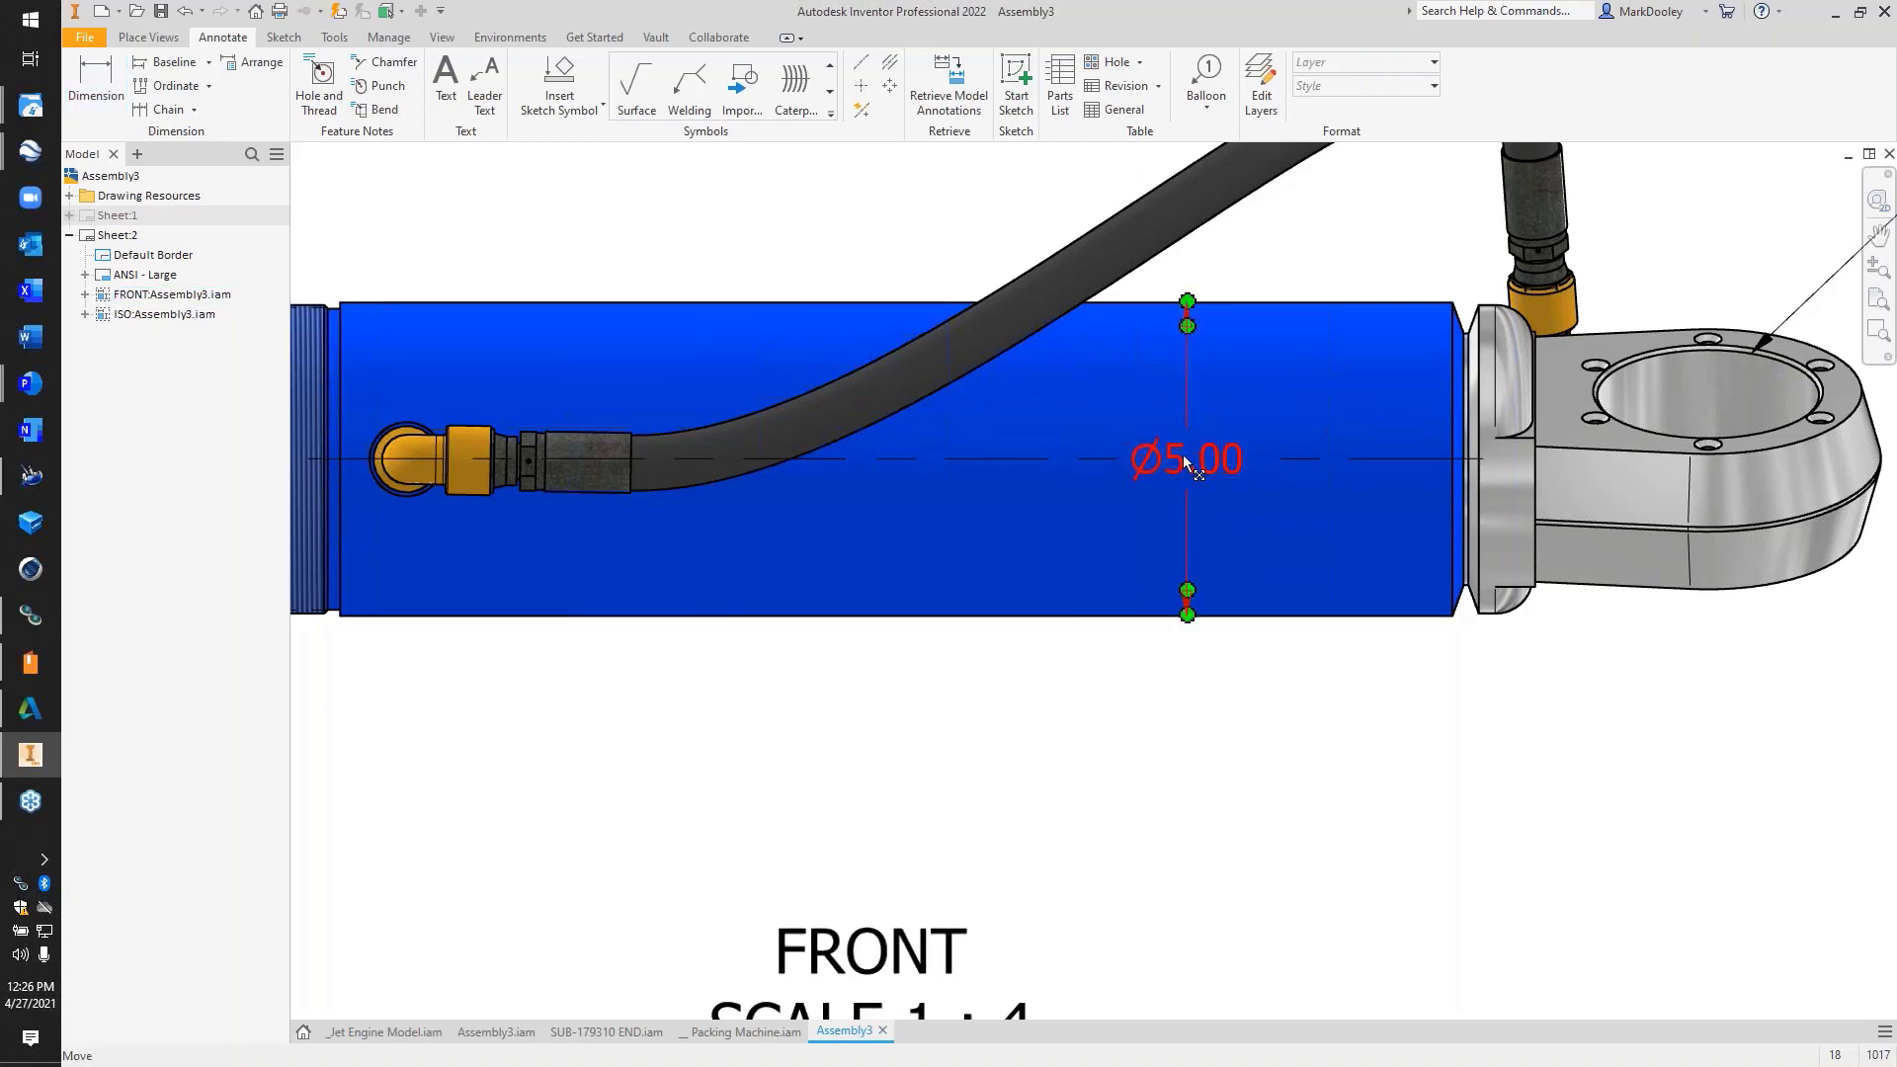
{"action": "mouse_move", "coordinate": [1182, 463]}
{"action": "left_mouse_down"}
{"action": "mouse_move", "coordinate": [992, 461]}
{"action": "mouse_move", "coordinate": [1058, 495]}
{"action": "mouse_move", "coordinate": [1202, 454]}
{"action": "mouse_move", "coordinate": [1240, 494]}
{"action": "mouse_move", "coordinate": [1411, 494]}
{"action": "mouse_move", "coordinate": [1130, 490]}
{"action": "left_mouse_up"}
{"action": "scroll", "coordinate": [1073, 502], "scroll_direction": "down", "scroll_amount": 5}
{"action": "scroll", "coordinate": [1099, 506], "scroll_direction": "up", "scroll_amount": 3}
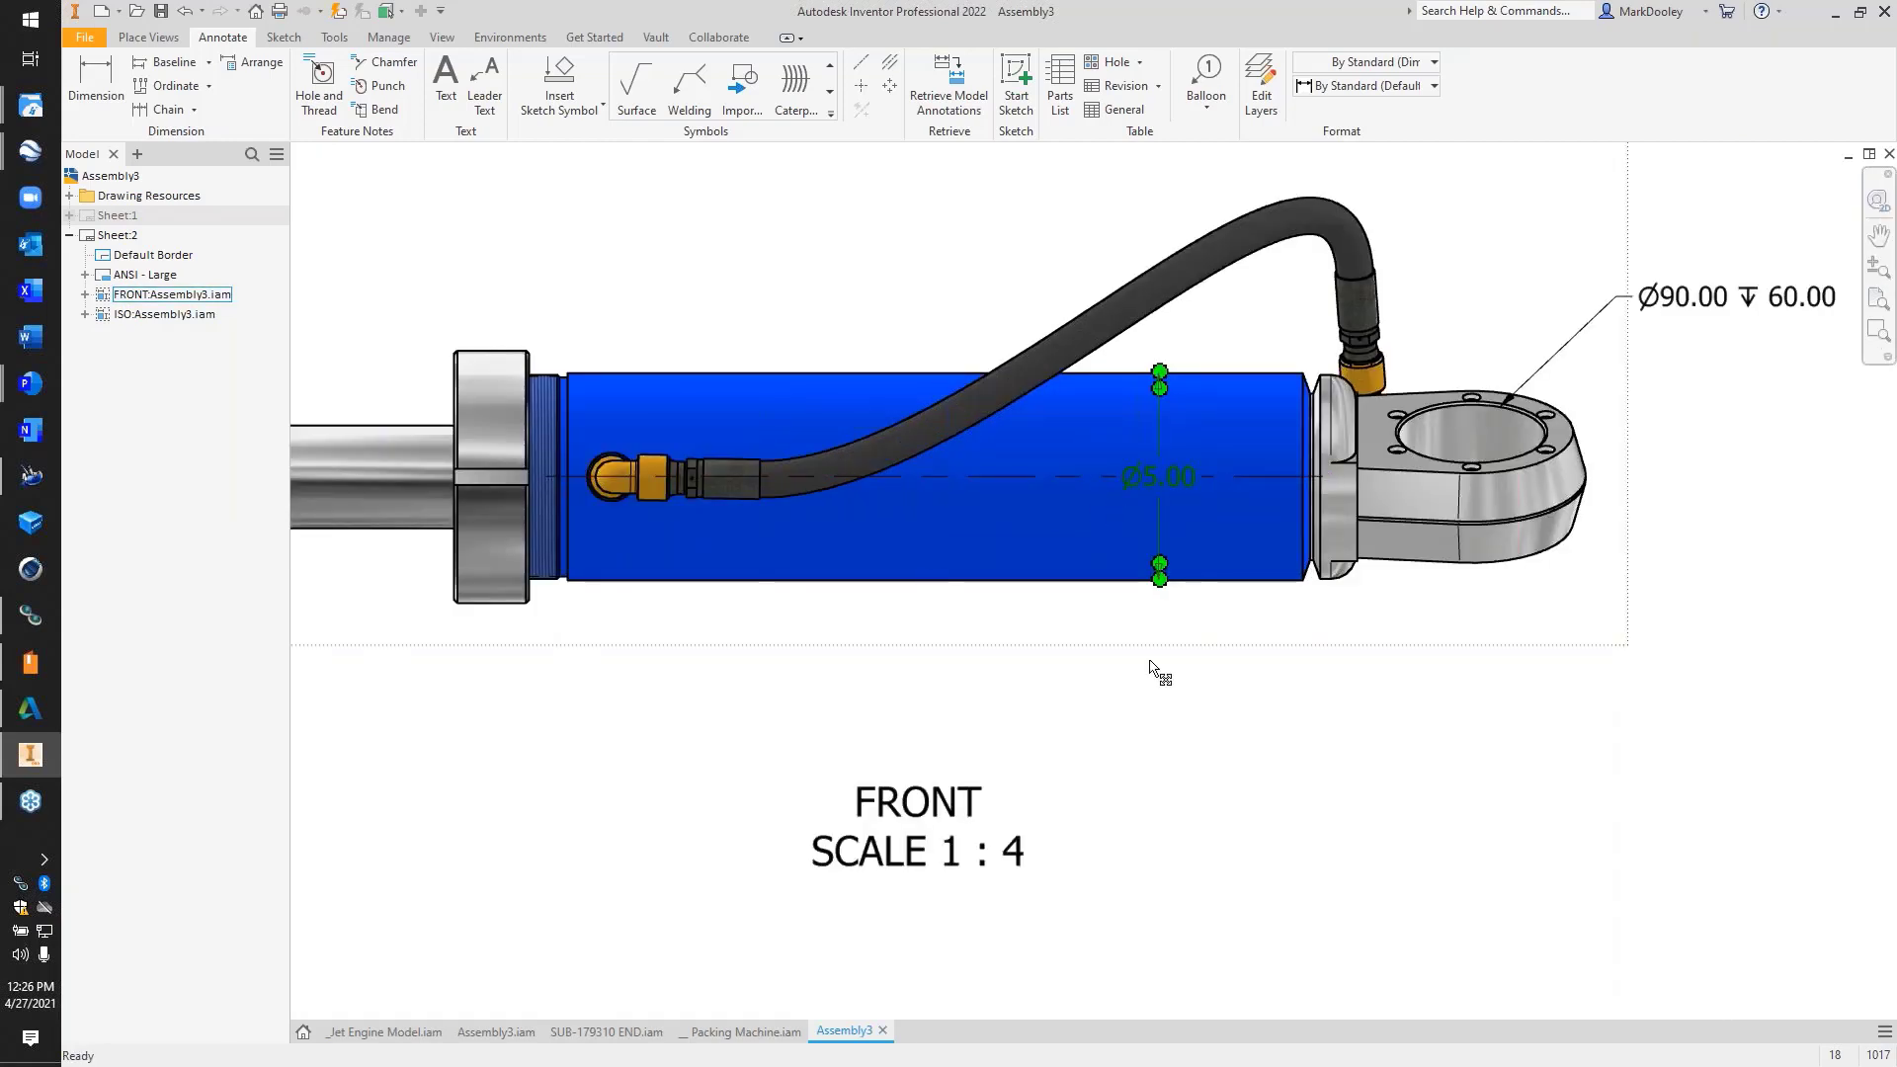
{"action": "scroll", "coordinate": [1423, 697], "scroll_direction": "down", "scroll_amount": 2}
{"action": "left_click", "coordinate": [720, 696]}
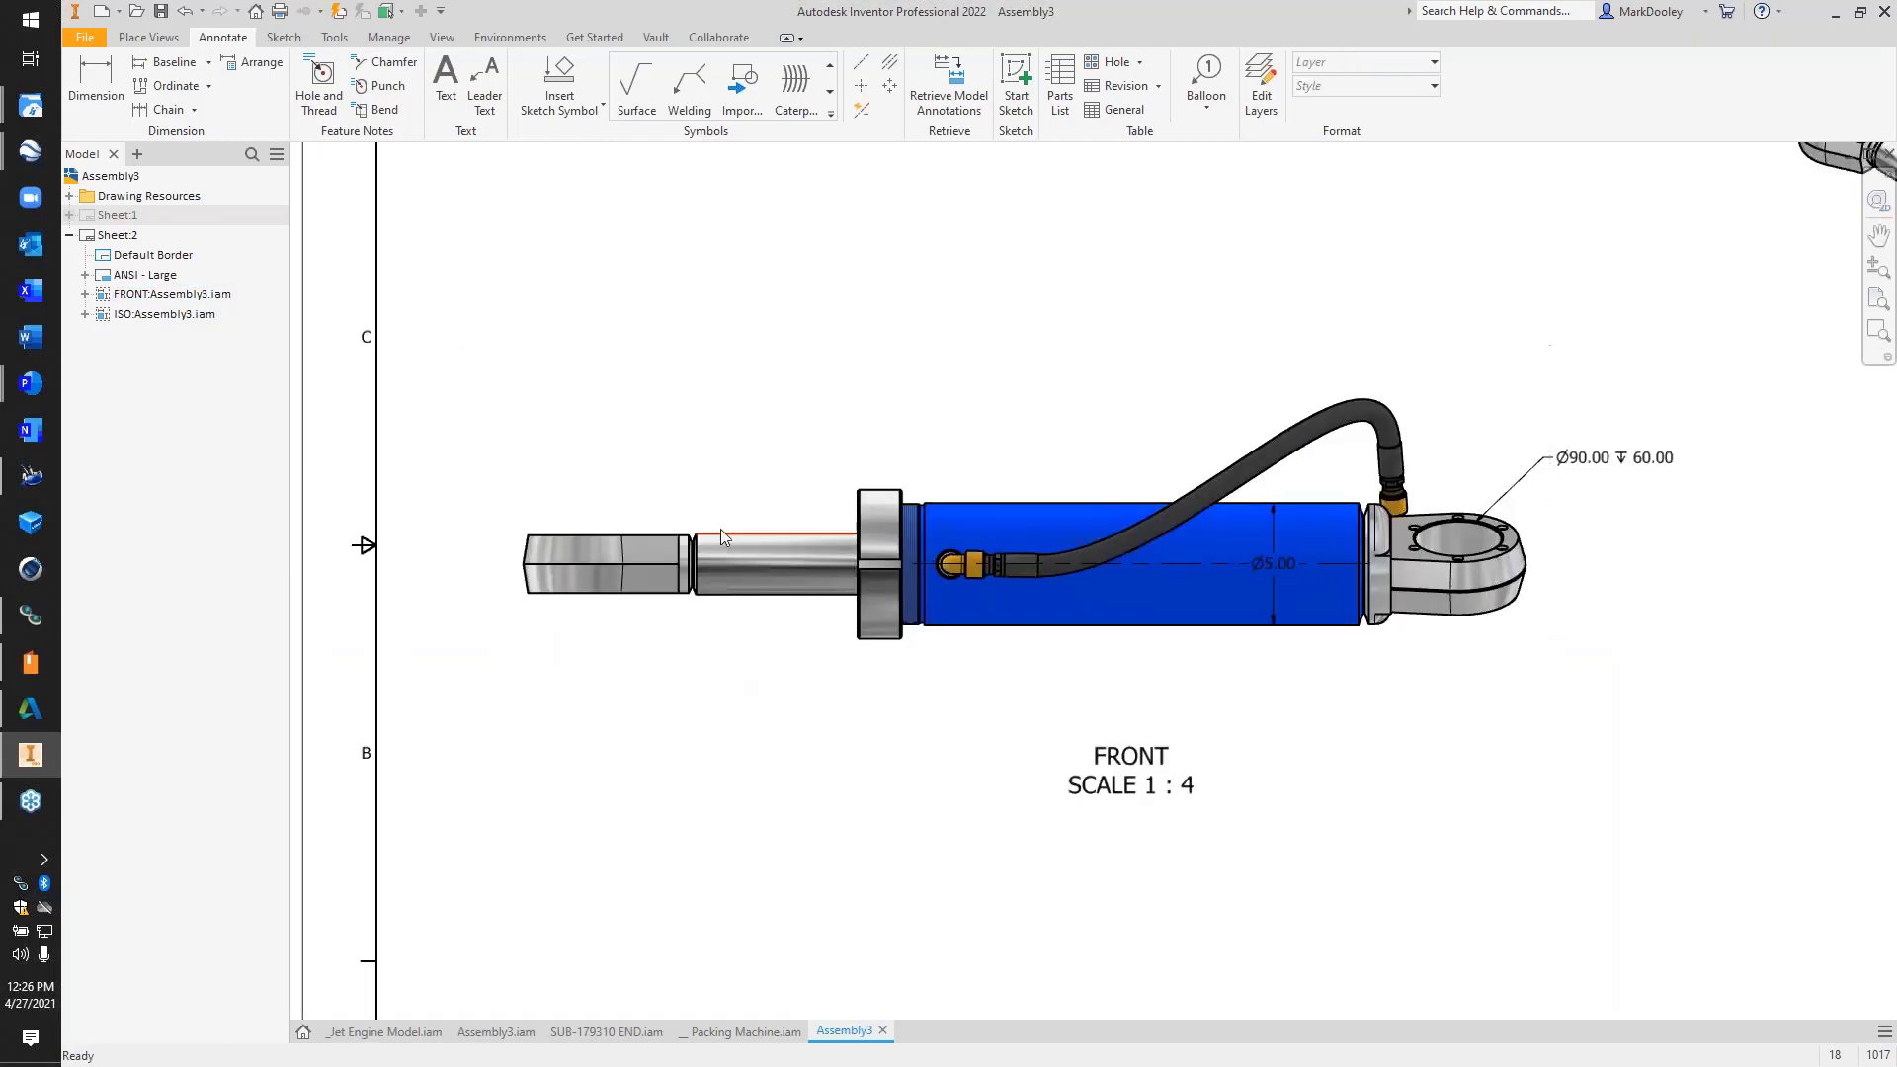
Add a bisector centerline between the upper and lower edges of the piston rod in the front view
{"action": "left_click", "coordinate": [890, 61]}
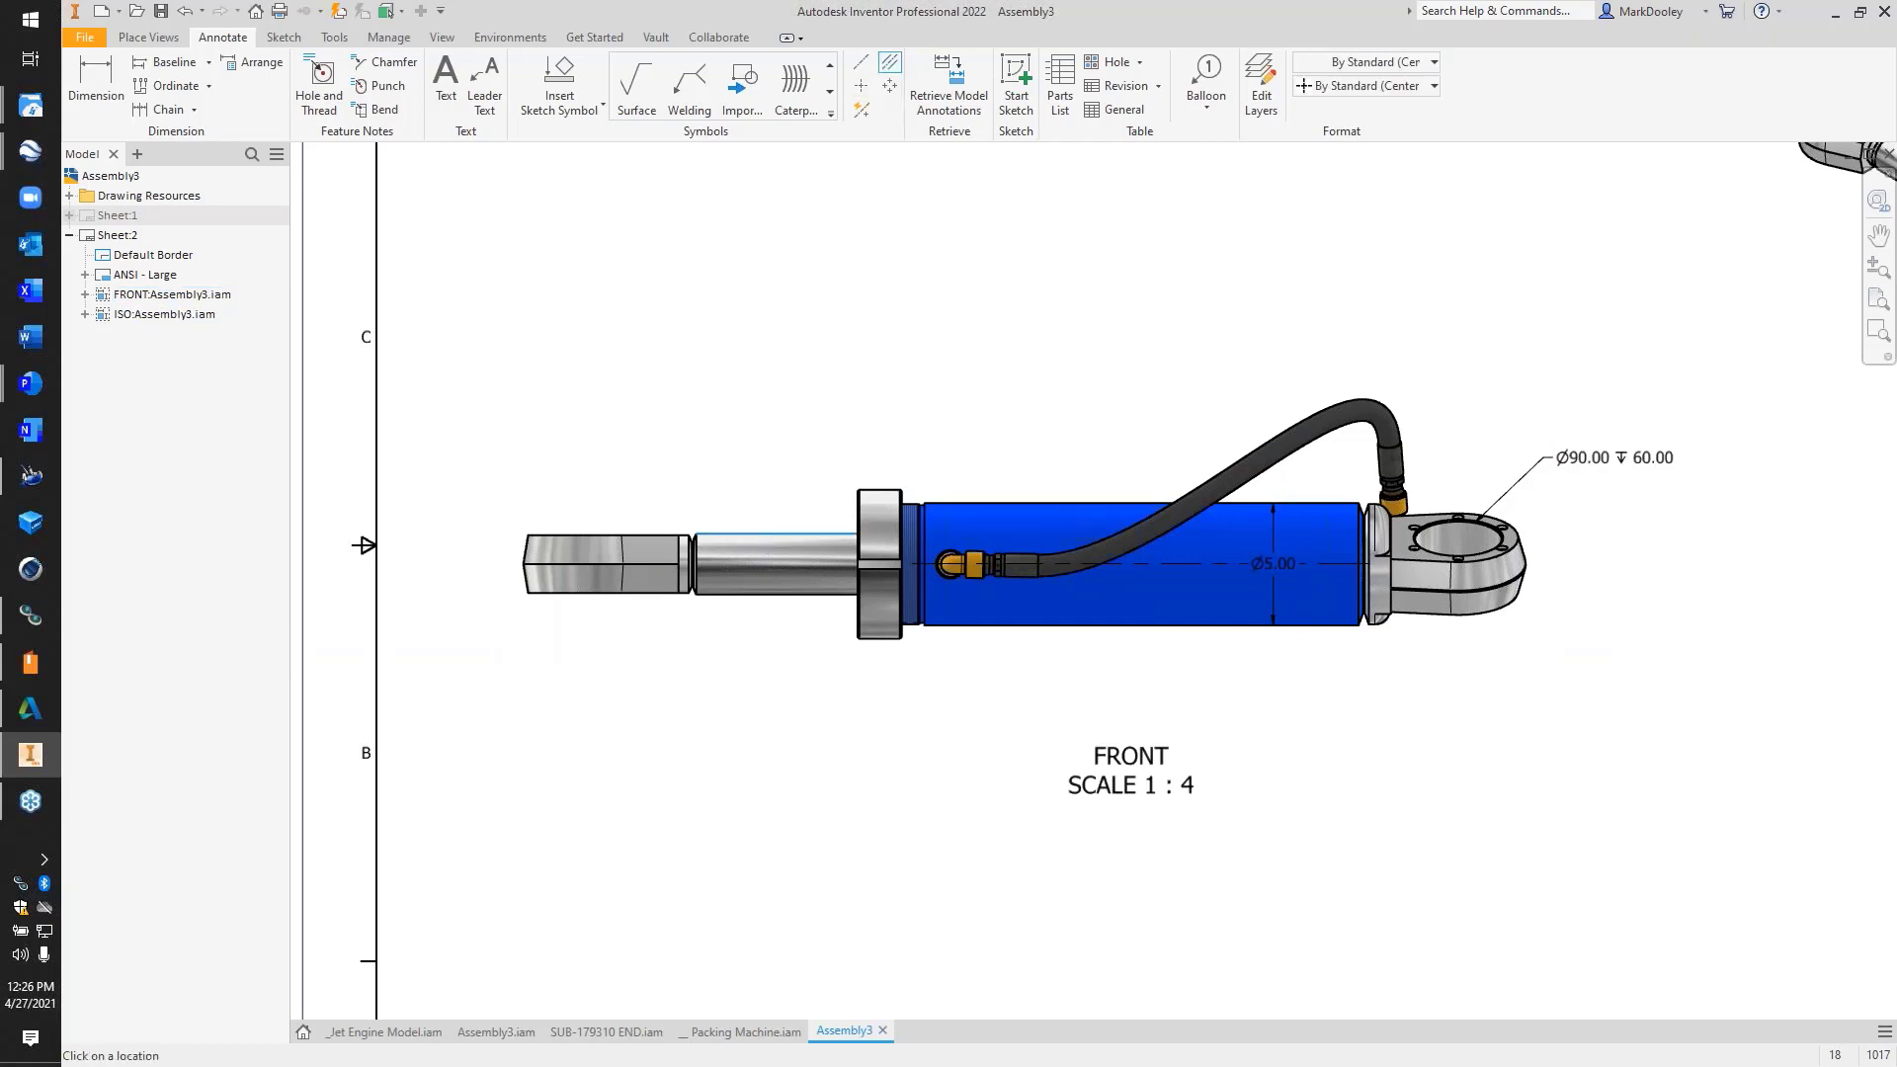
{"action": "left_click", "coordinate": [749, 594]}
{"action": "right_click", "coordinate": [652, 300]}
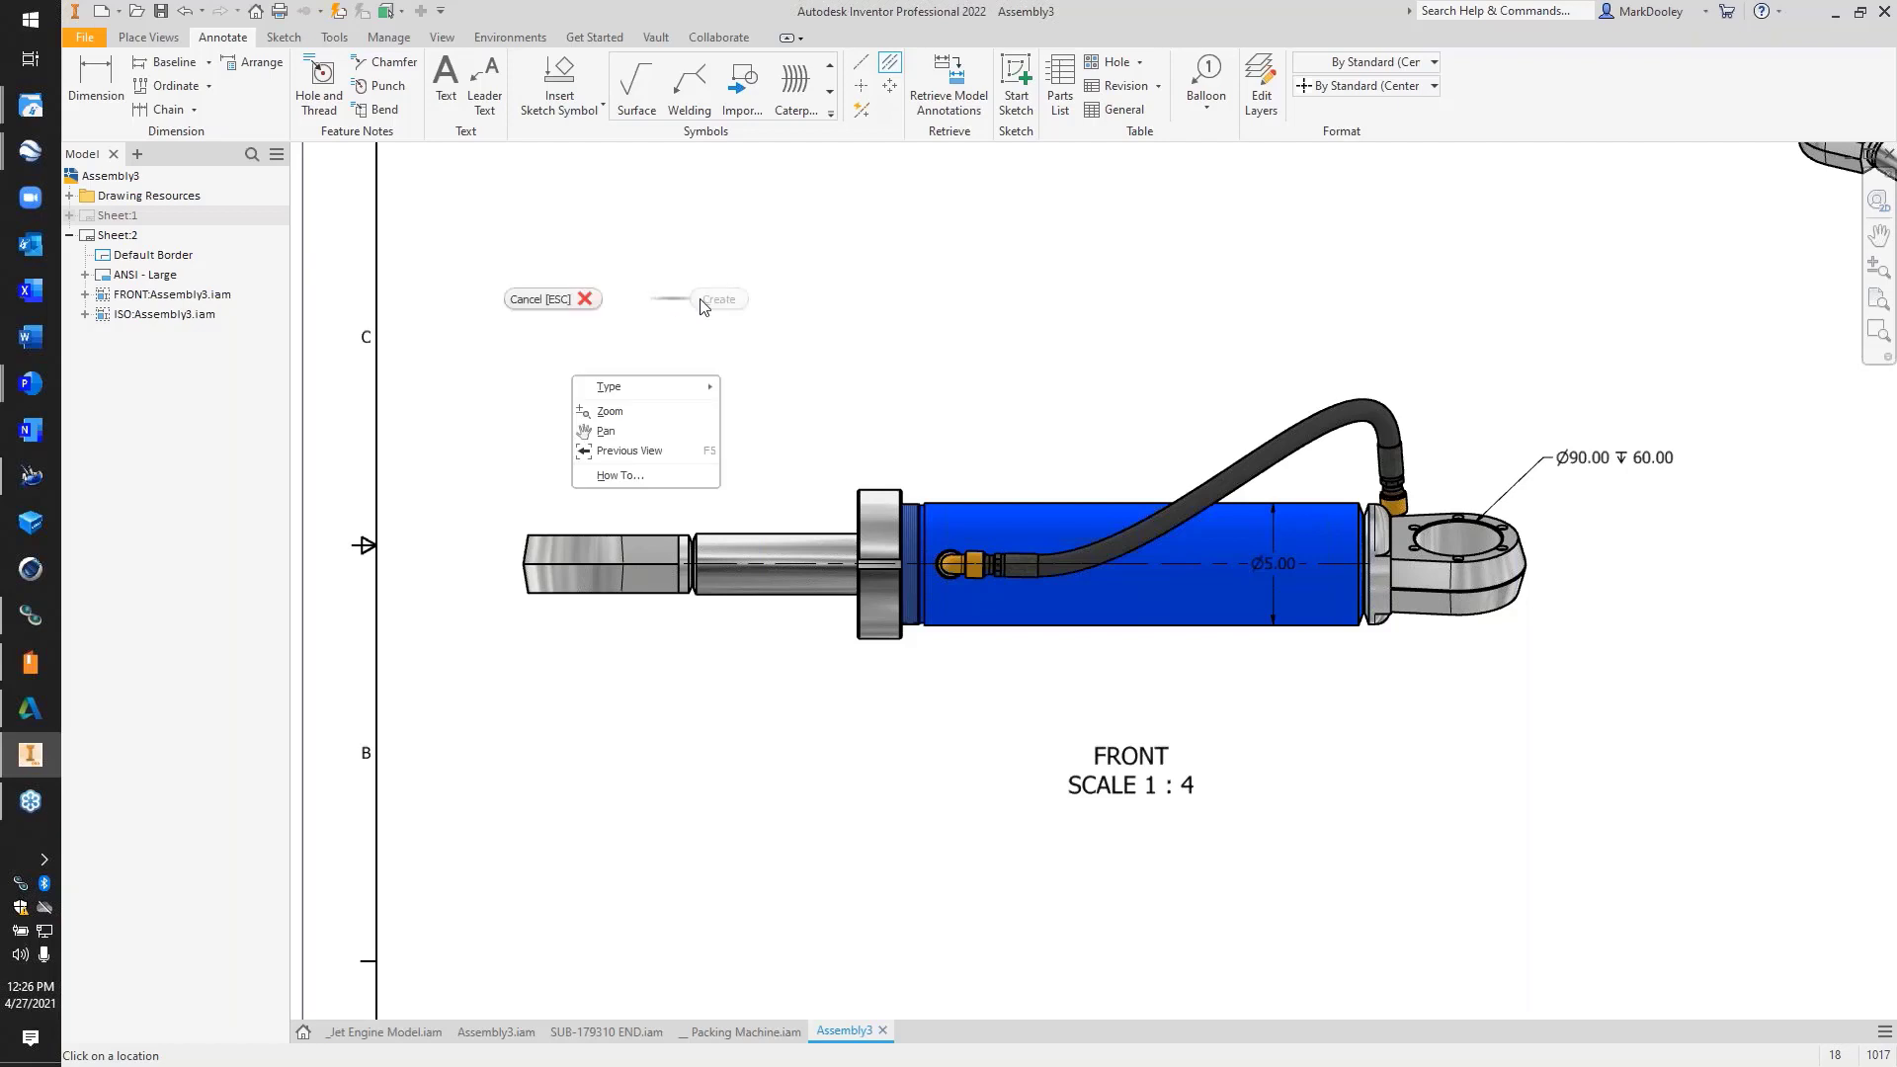
{"action": "left_click", "coordinate": [576, 300]}
Dimension the piston rod's diameter in the front view, placing the text on the rod itself
{"action": "right_click", "coordinate": [574, 299]}
{"action": "left_click", "coordinate": [519, 323]}
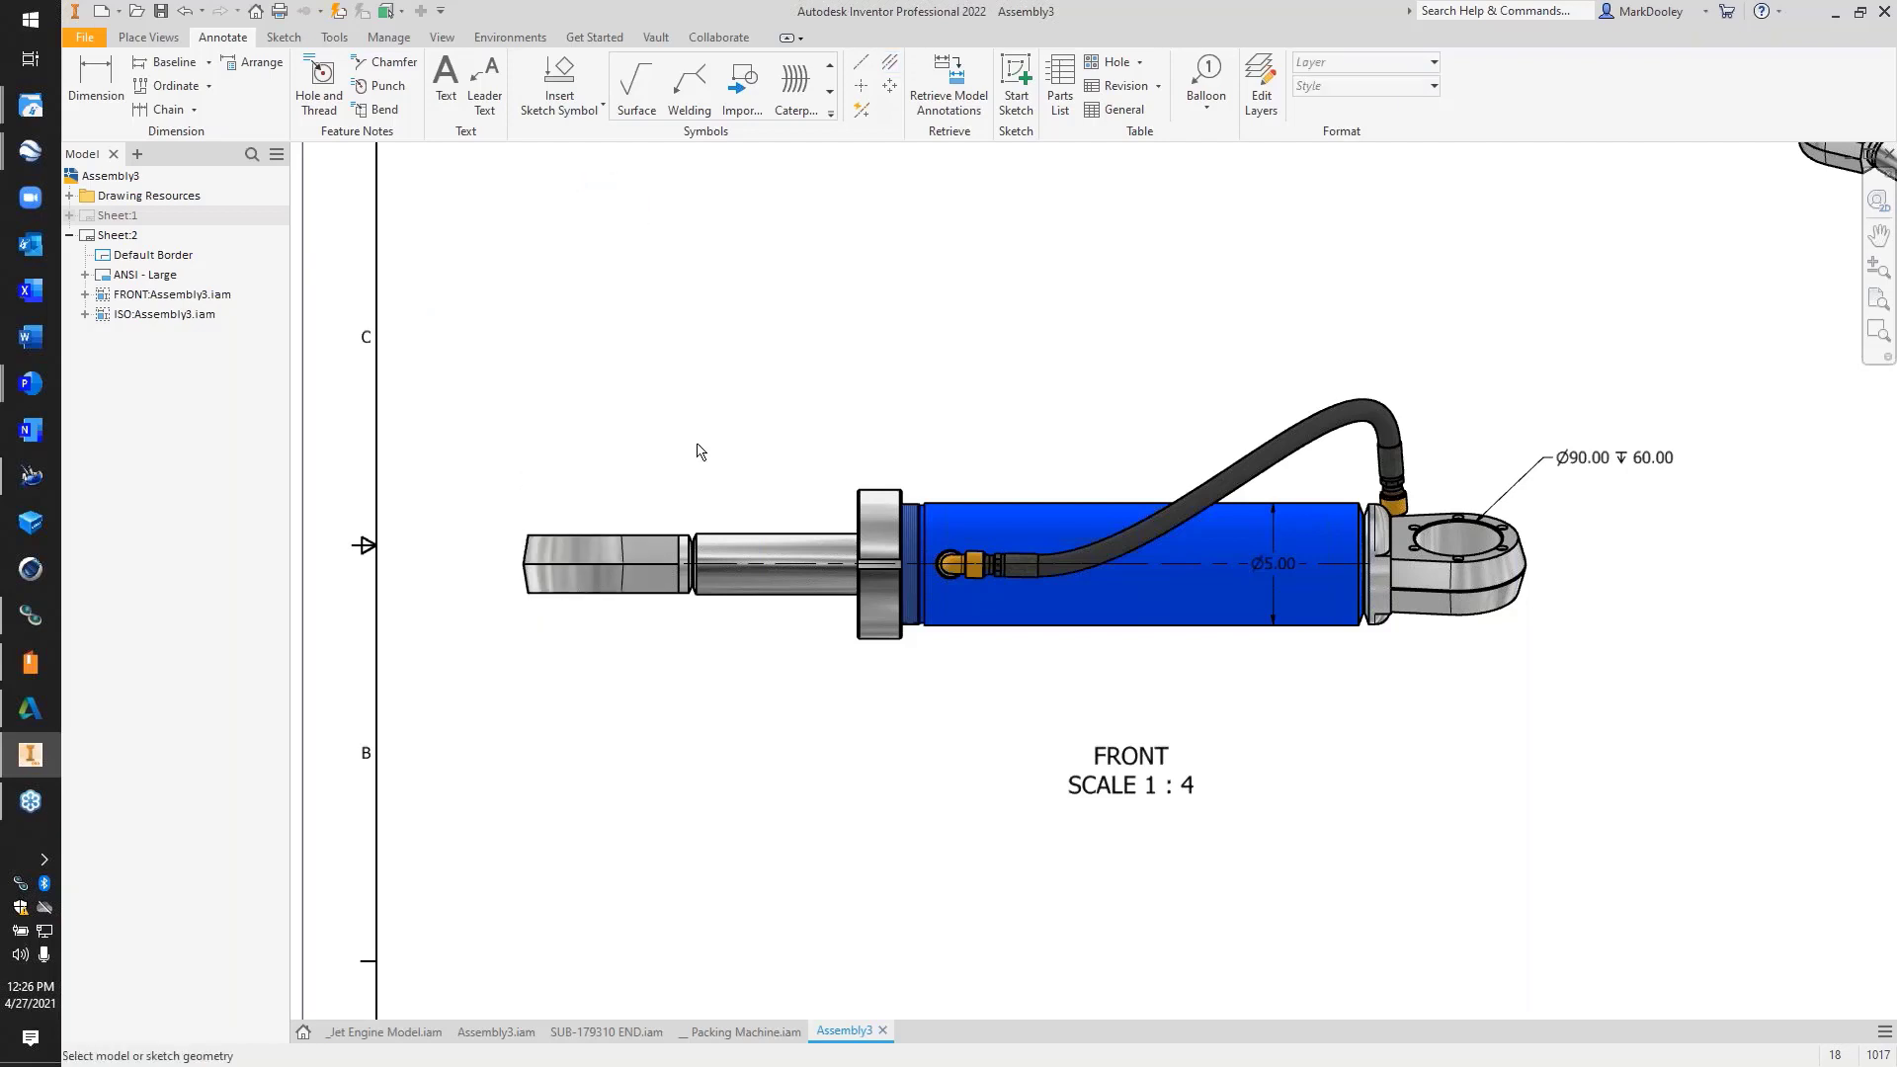
{"action": "left_click", "coordinate": [741, 535]}
{"action": "left_click", "coordinate": [743, 593]}
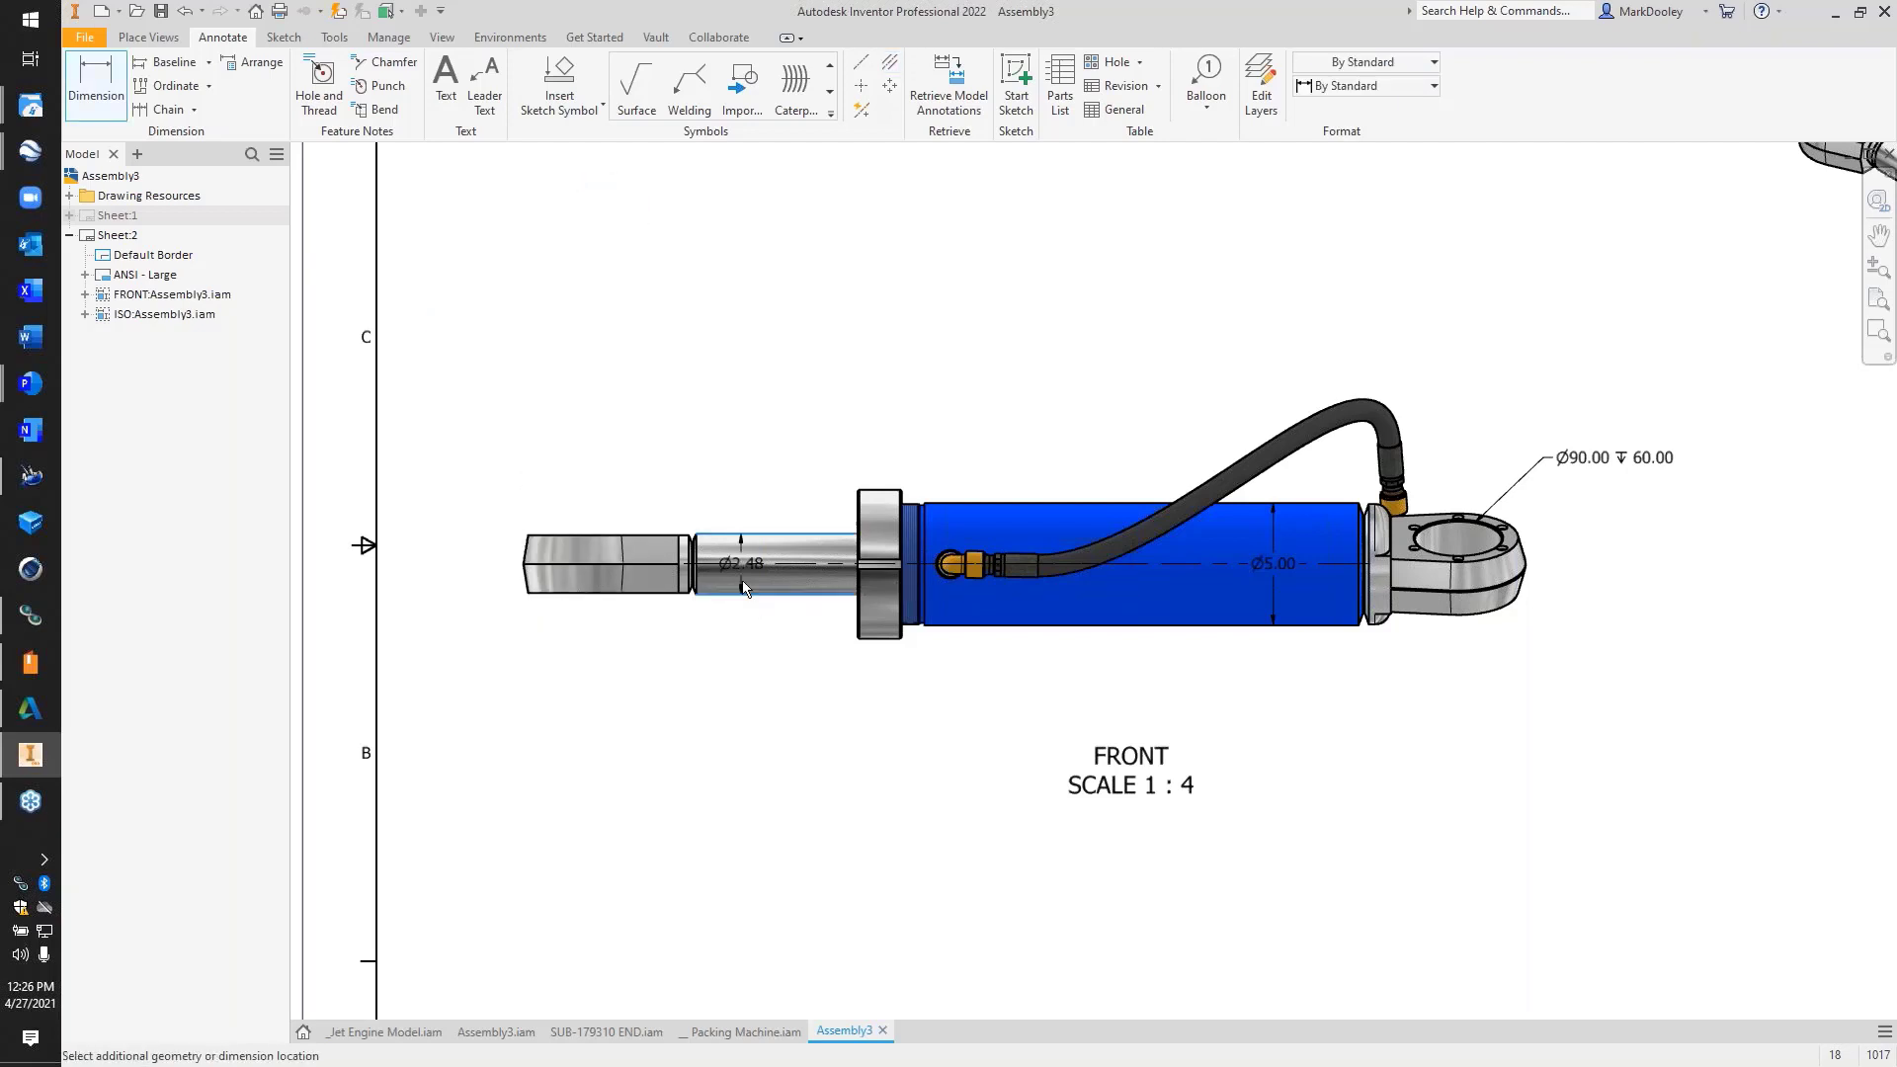
{"action": "scroll", "coordinate": [743, 585], "scroll_direction": "up", "scroll_amount": 5}
{"action": "left_click", "coordinate": [895, 561]}
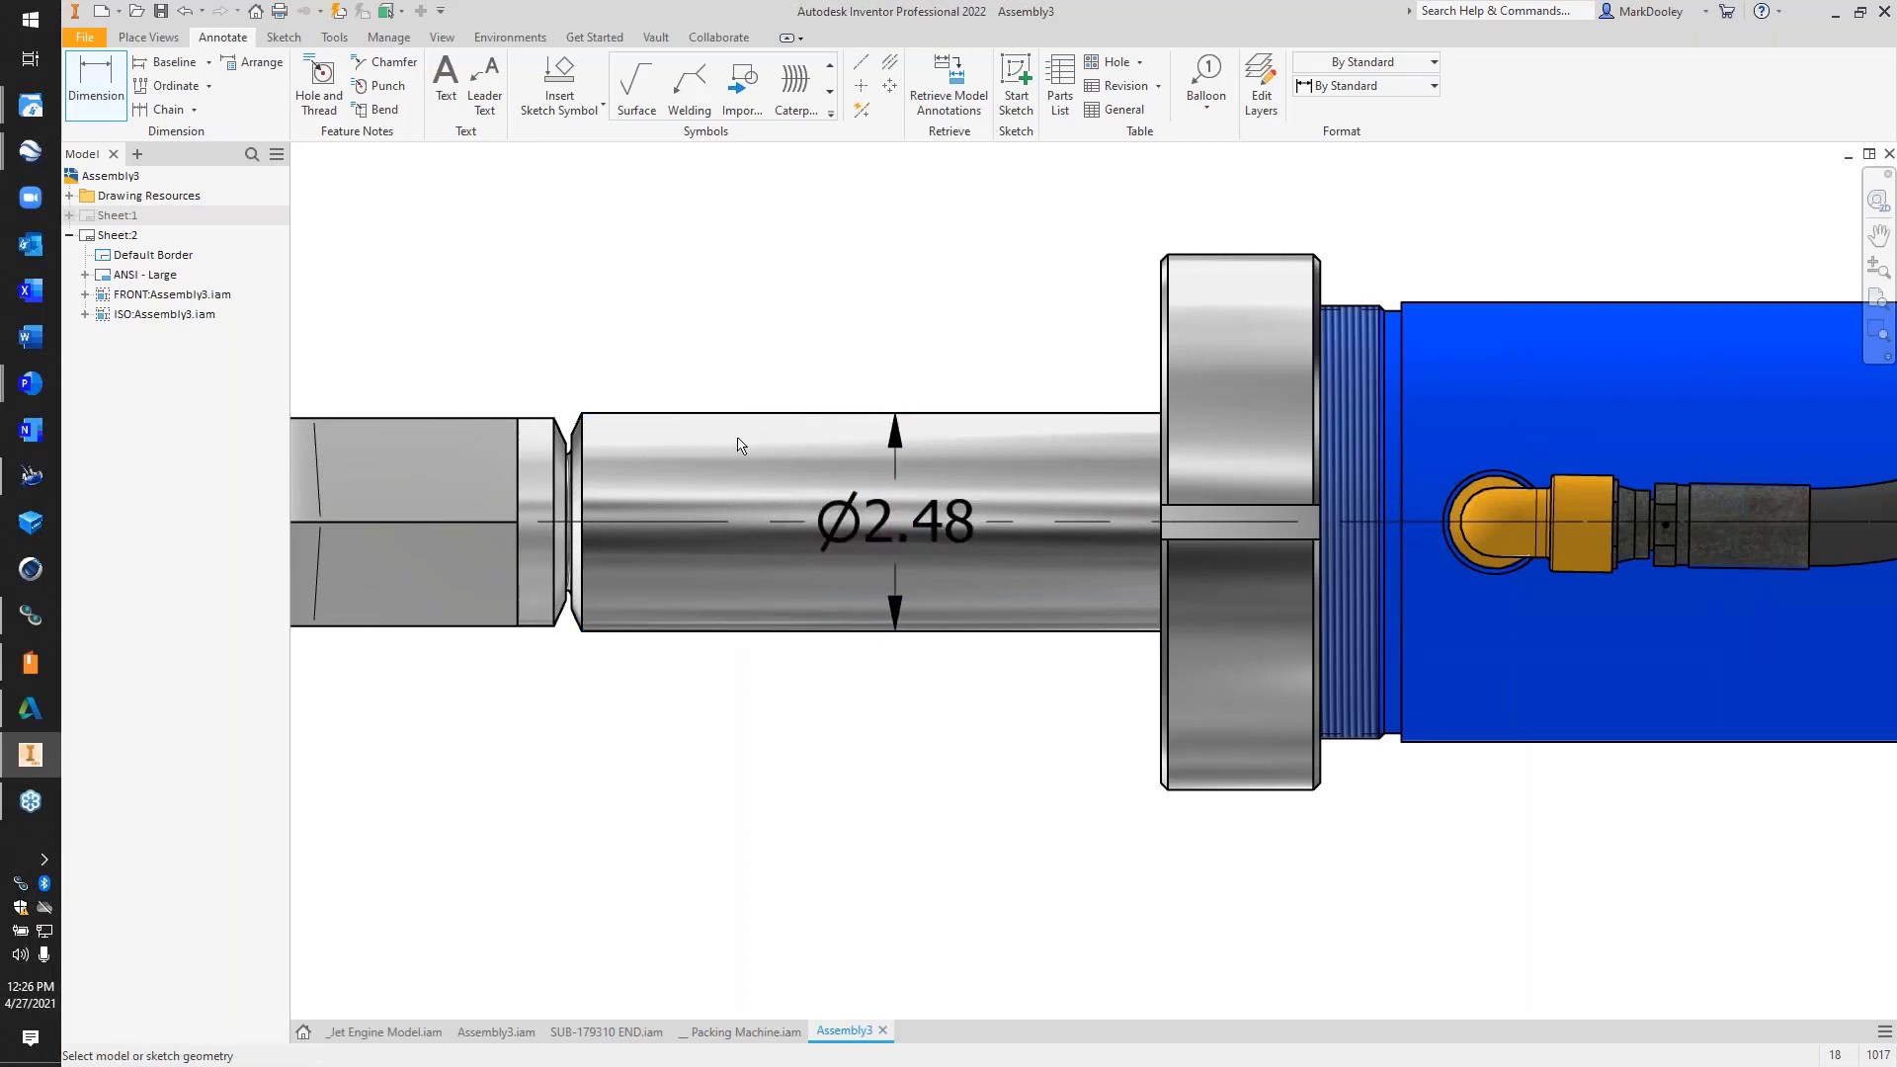
{"action": "scroll", "coordinate": [664, 499], "scroll_direction": "down", "scroll_amount": 3}
{"action": "key", "text": "Escape"}
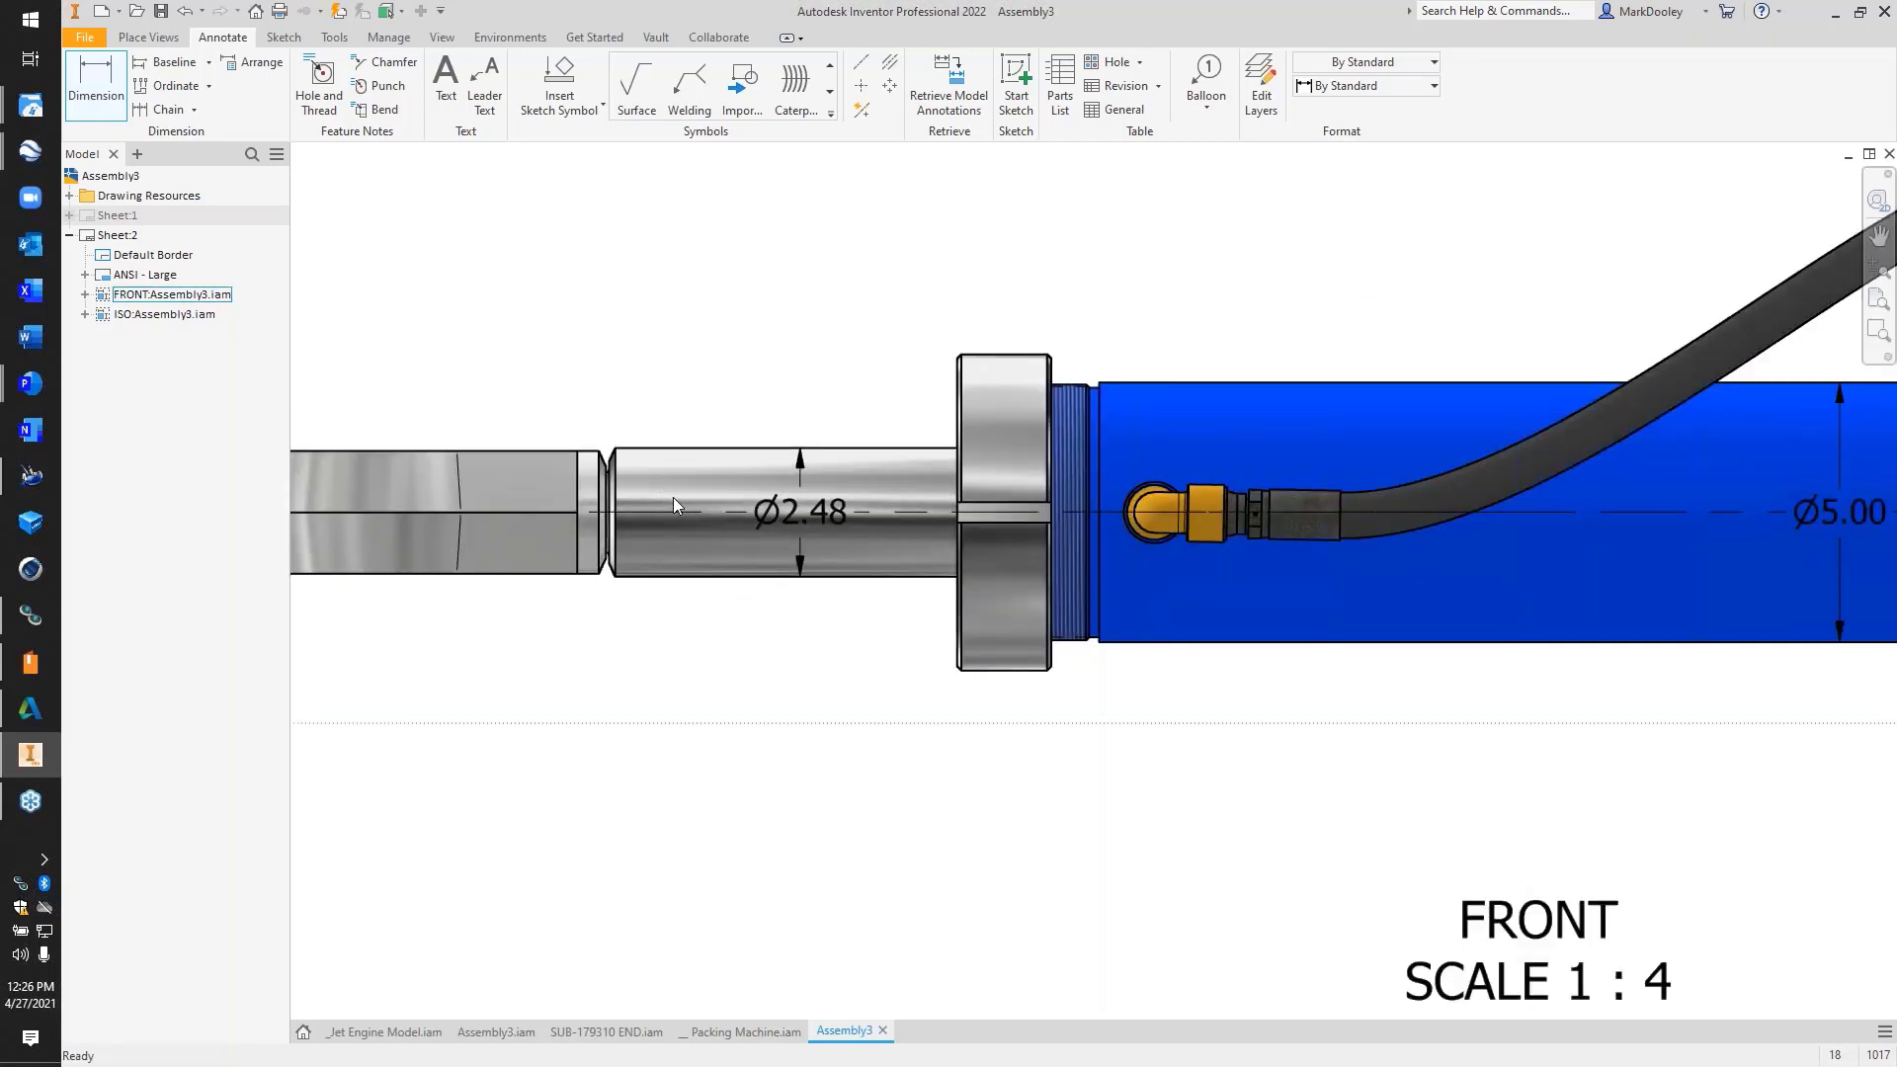
Delete the diameter dimension from the blue cylinder in the front view
{"action": "scroll", "coordinate": [673, 496], "scroll_direction": "down", "scroll_amount": 5}
{"action": "scroll", "coordinate": [1047, 507], "scroll_direction": "up", "scroll_amount": 4}
{"action": "left_click", "coordinate": [1107, 502]}
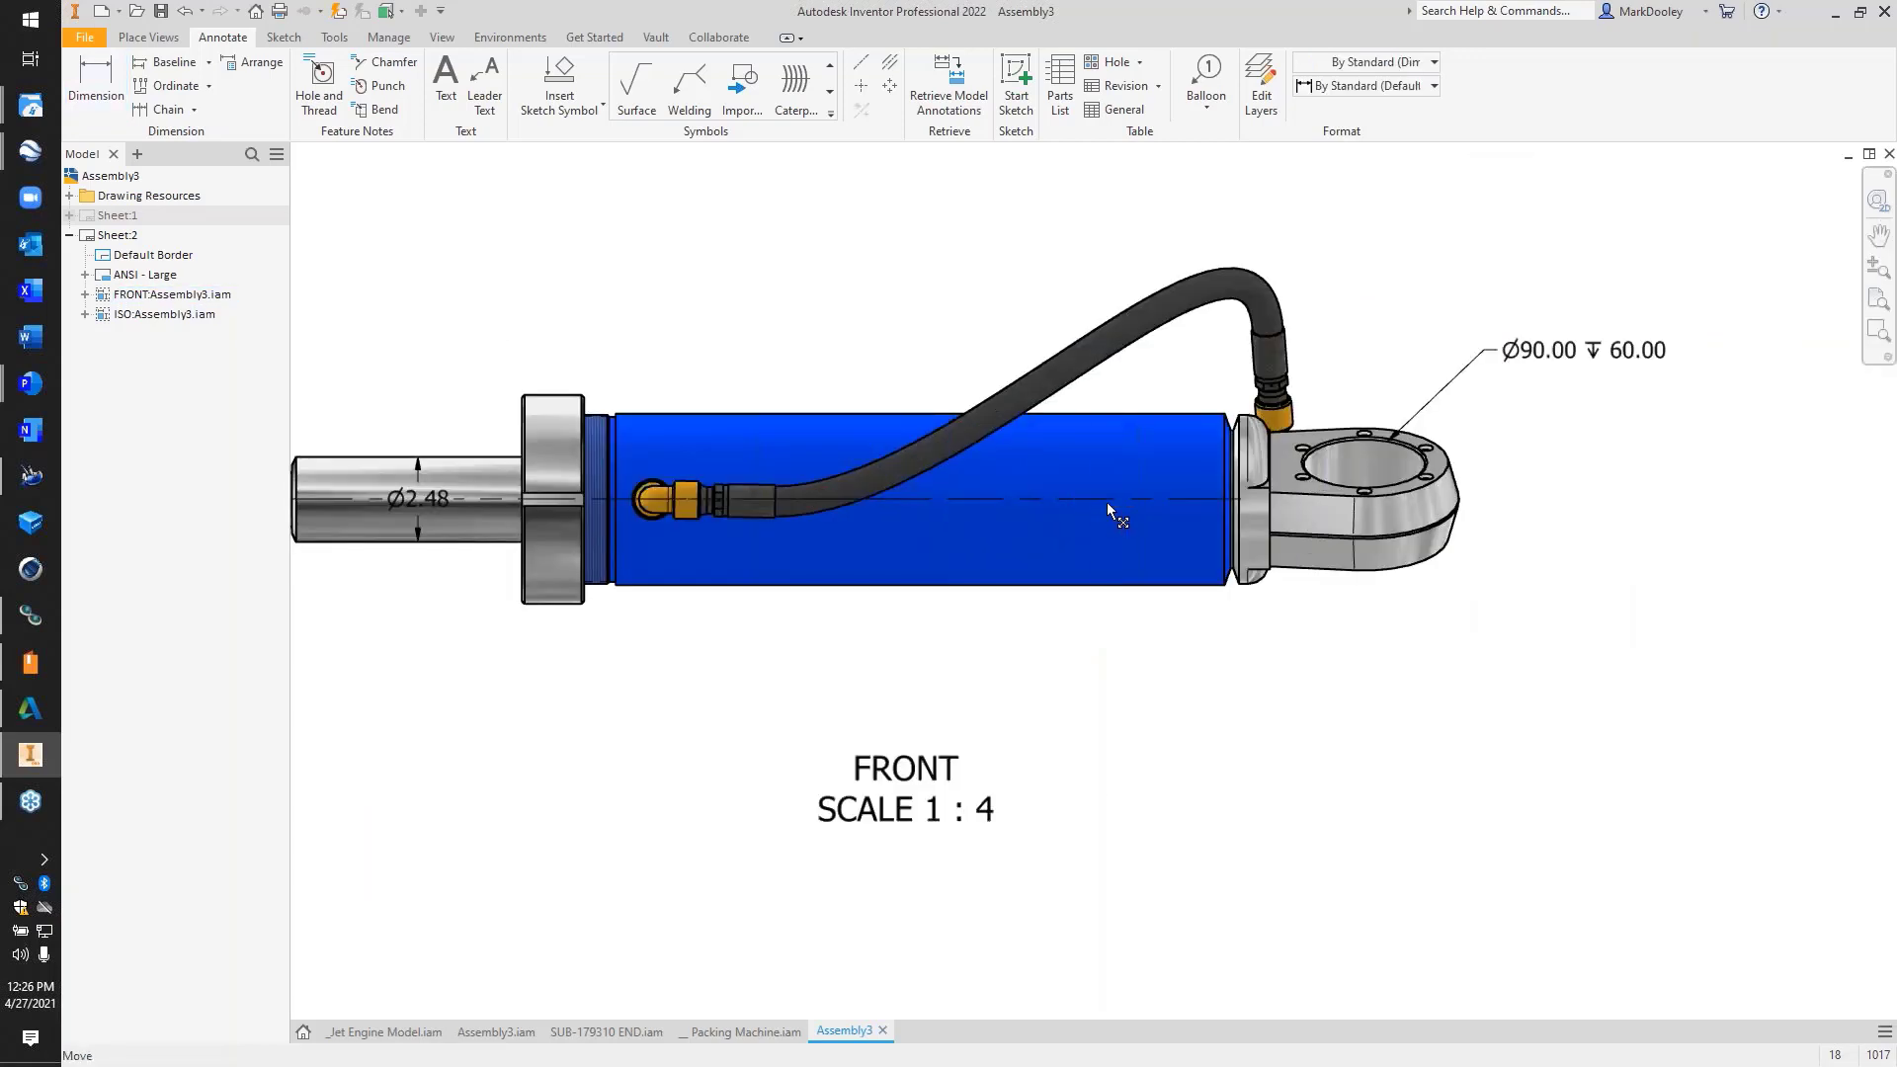
{"action": "key", "text": "Delete"}
Move the connector's hole note onto the blue cylinder body and inspect its legibility
{"action": "left_click_drag", "start_coordinate": [1485, 349], "coordinate": [1138, 498]}
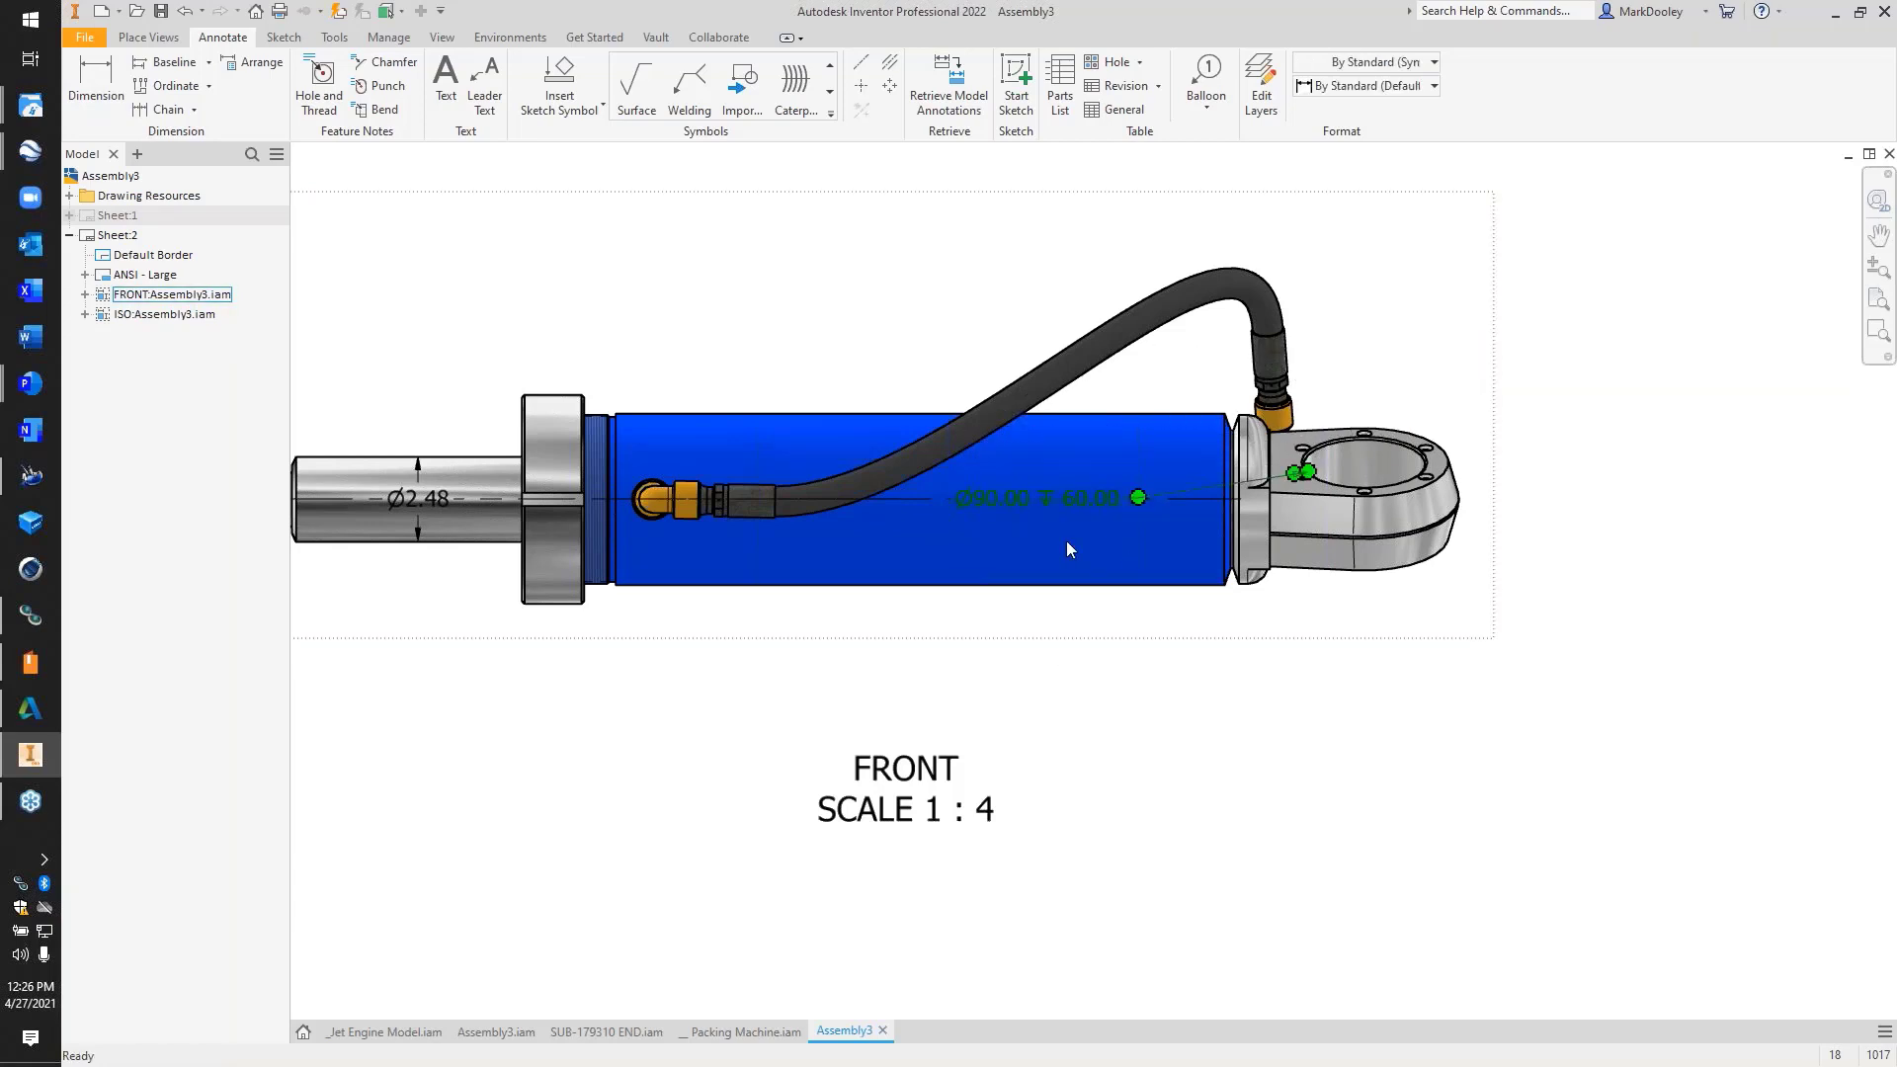
{"action": "scroll", "coordinate": [1057, 573], "scroll_direction": "up", "scroll_amount": 5}
{"action": "scroll", "coordinate": [1050, 618], "scroll_direction": "down", "scroll_amount": 3}
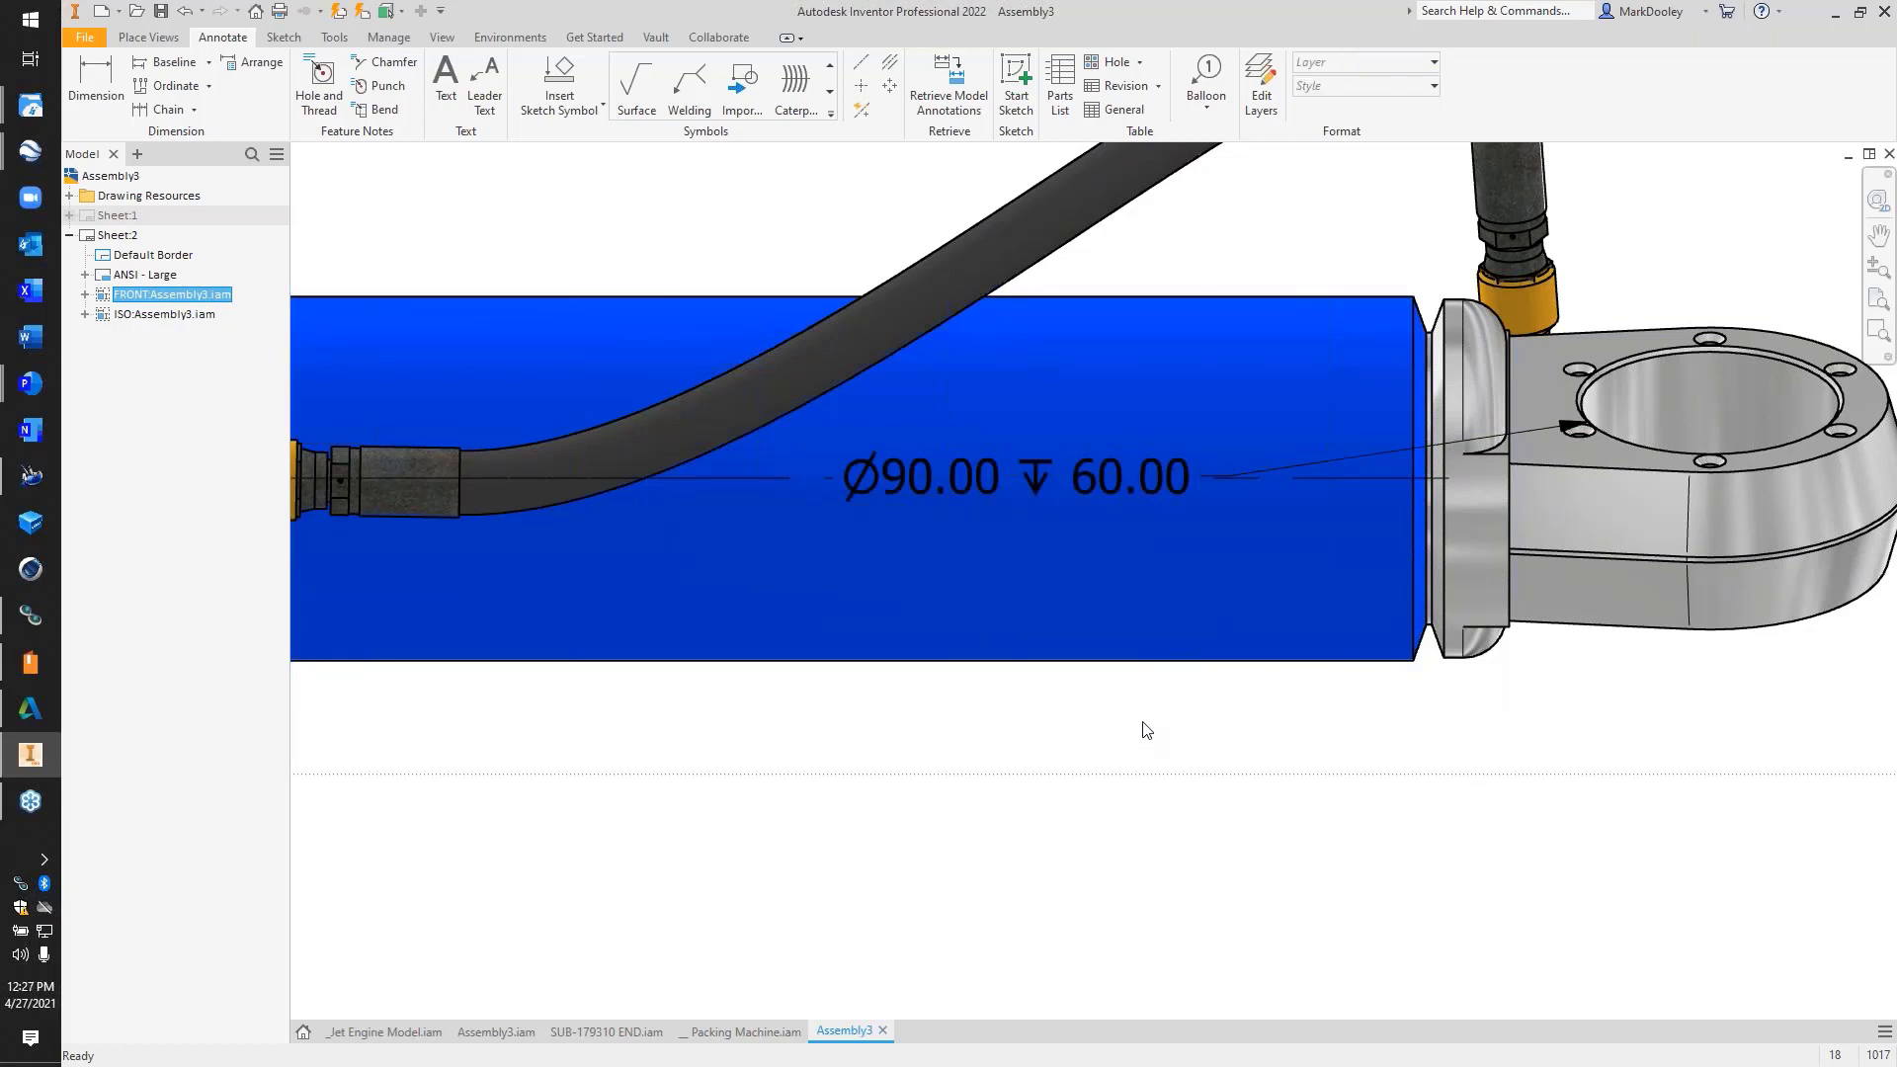
Move the hole note off the cylinder body to the clear space above the end connector
{"action": "scroll", "coordinate": [1087, 514], "scroll_direction": "down", "scroll_amount": 4}
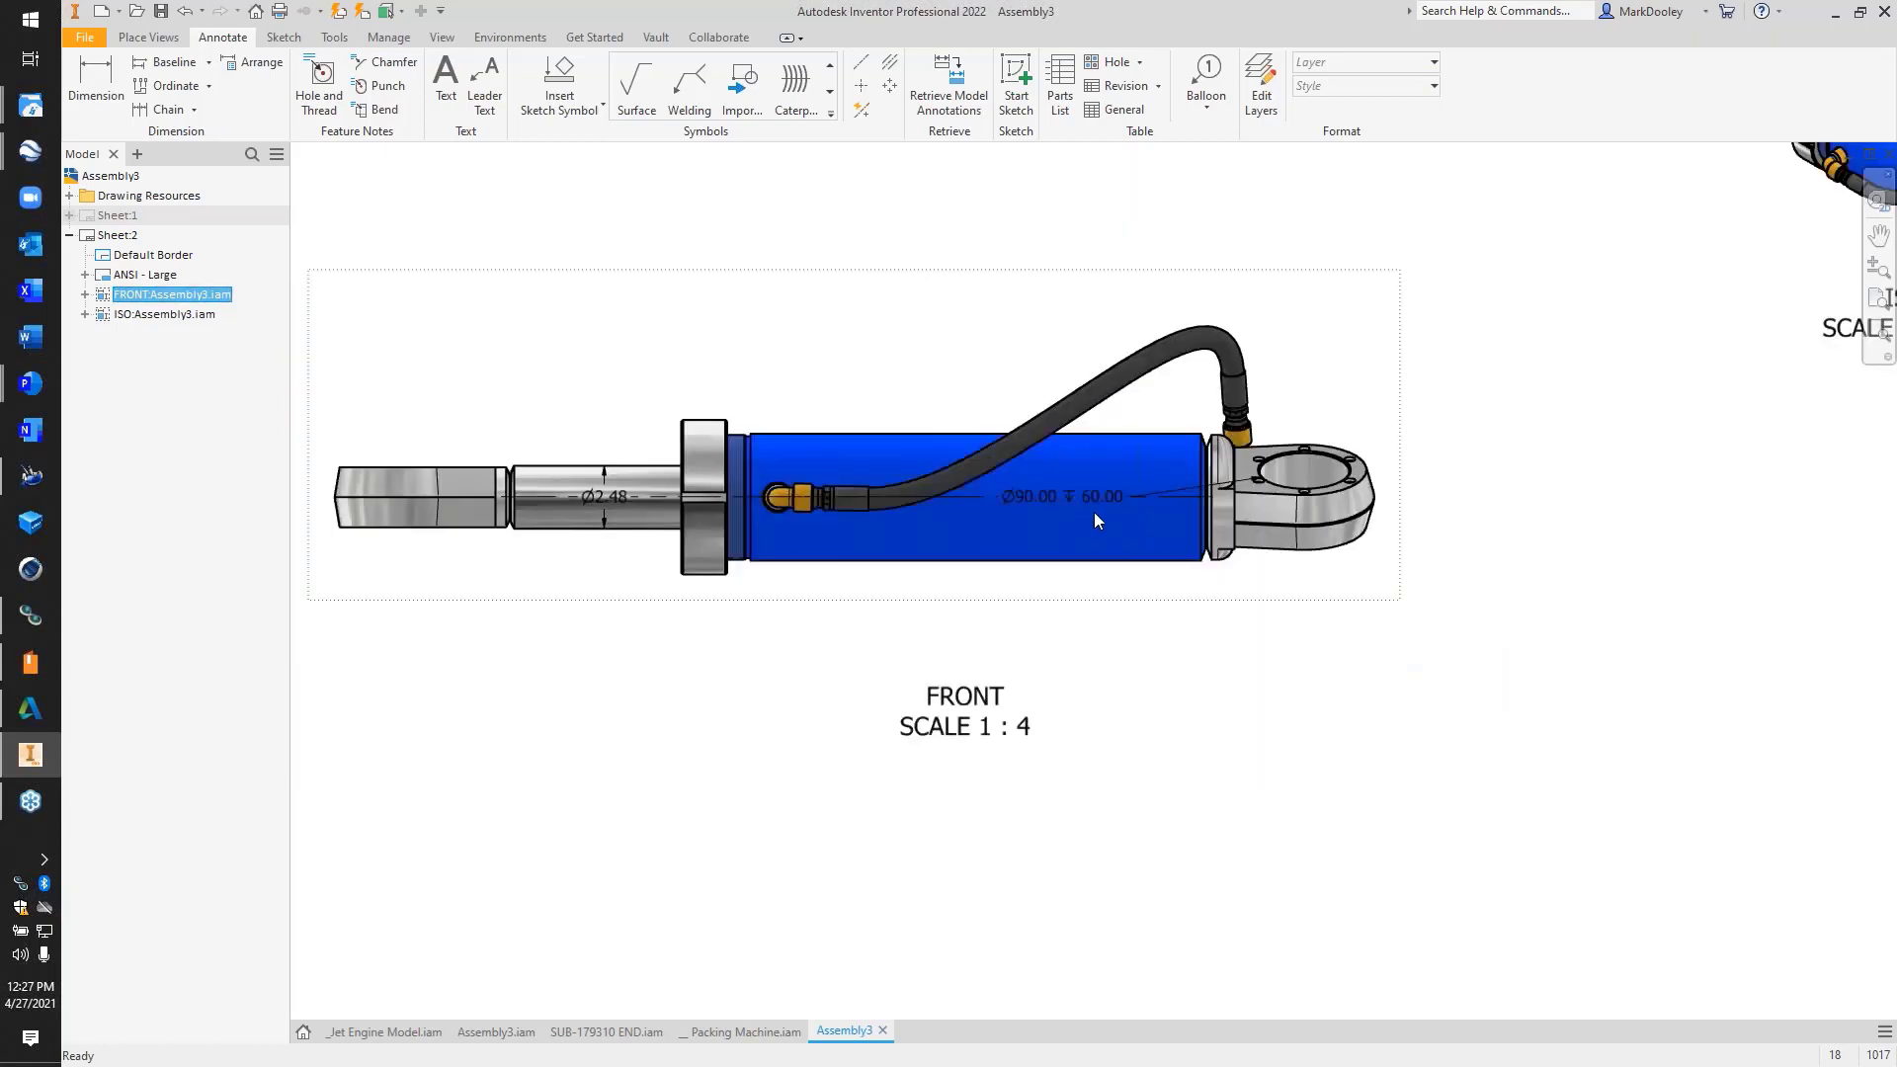
{"action": "scroll", "coordinate": [1094, 512], "scroll_direction": "up", "scroll_amount": 2}
{"action": "left_click_drag", "start_coordinate": [1146, 502], "coordinate": [1602, 289]}
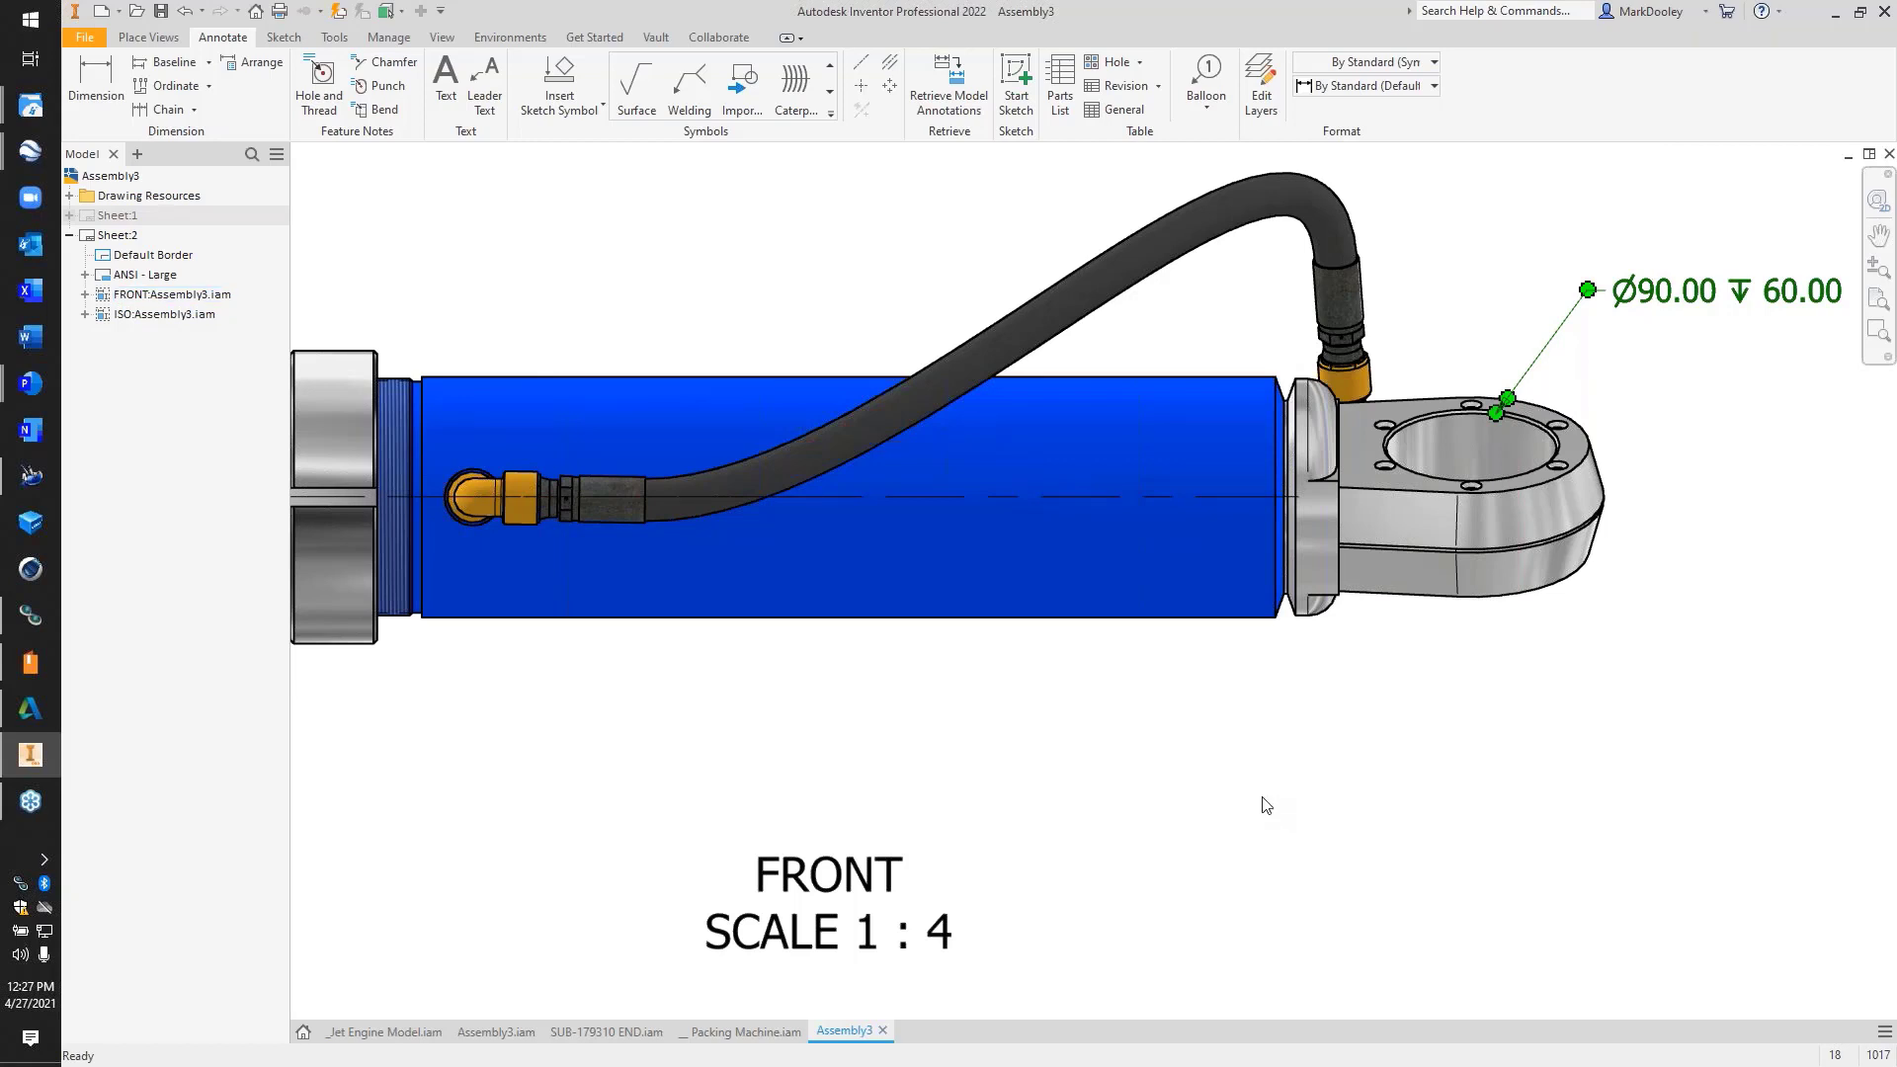
{"action": "left_click", "coordinate": [1247, 770]}
Open the assembly model referenced by the ISO view on the sheet
{"action": "scroll", "coordinate": [870, 682], "scroll_direction": "up", "scroll_amount": 2}
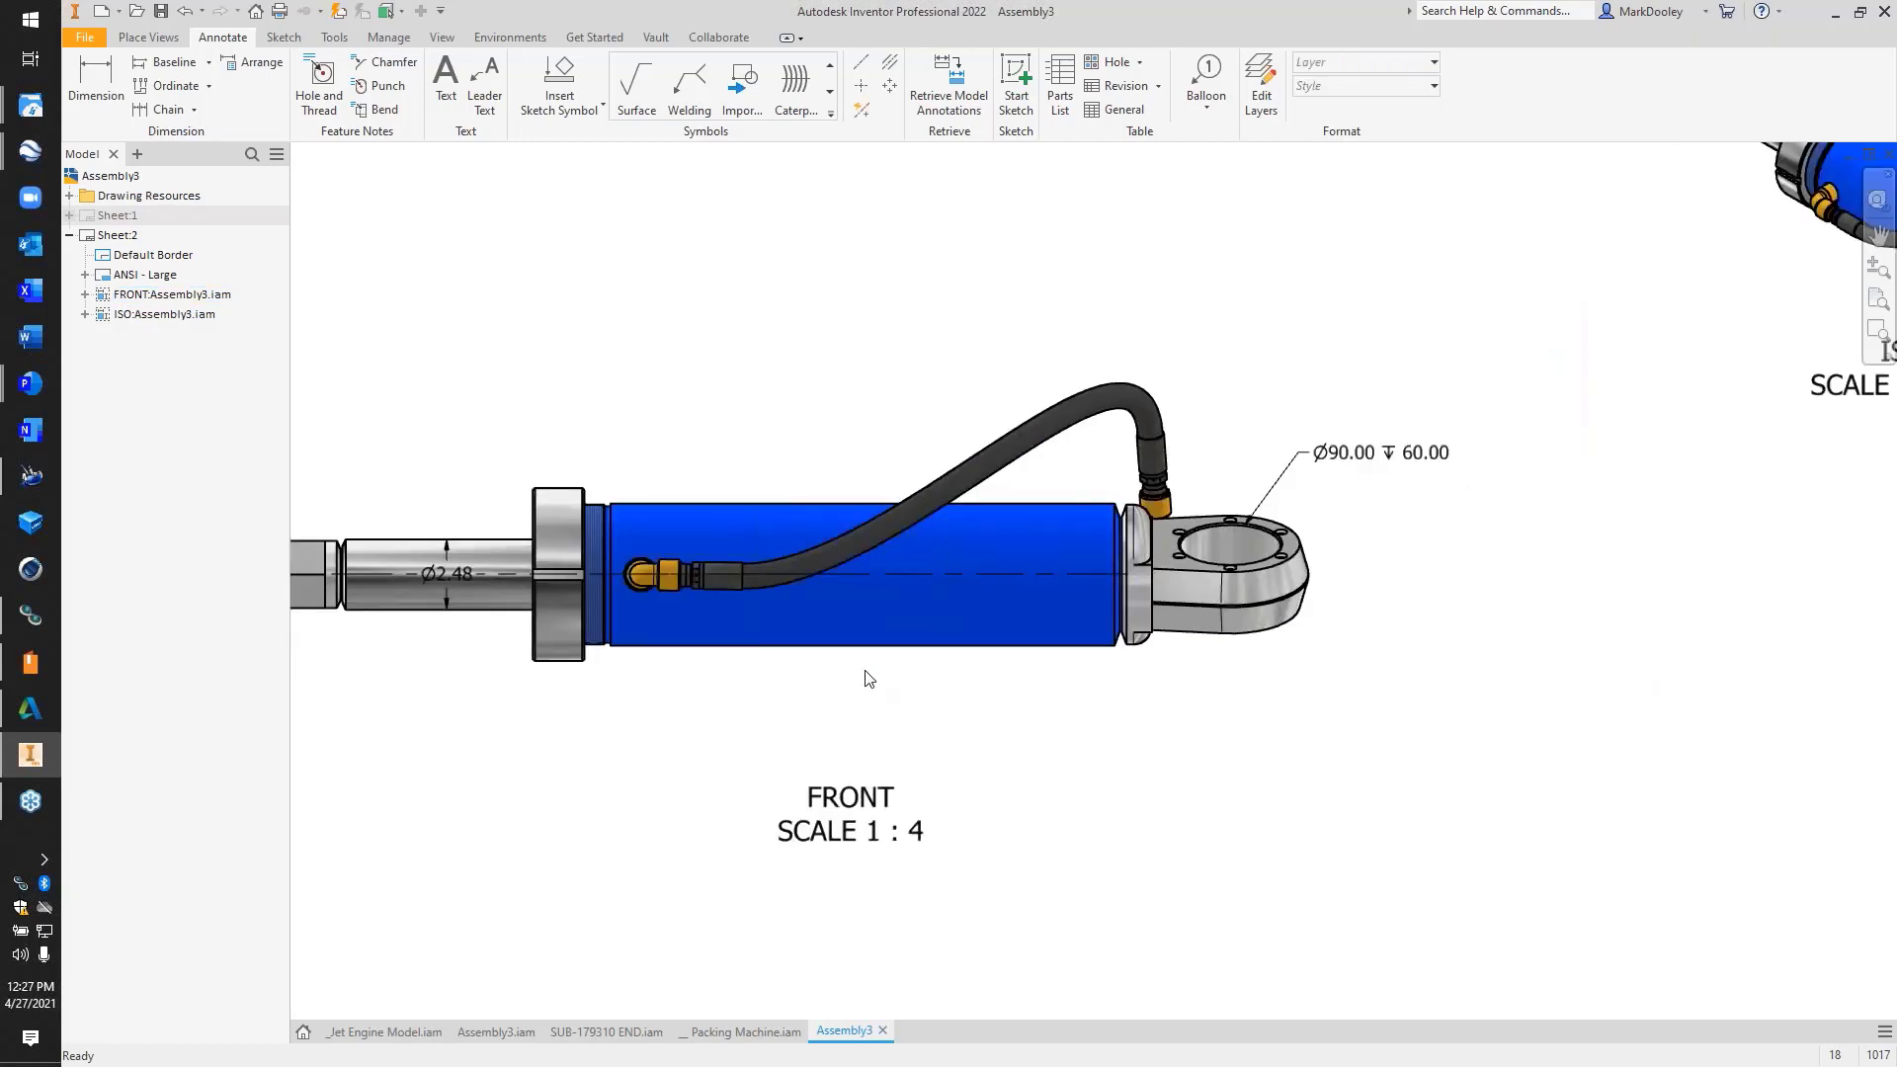
{"action": "scroll", "coordinate": [962, 557], "scroll_direction": "up", "scroll_amount": 3}
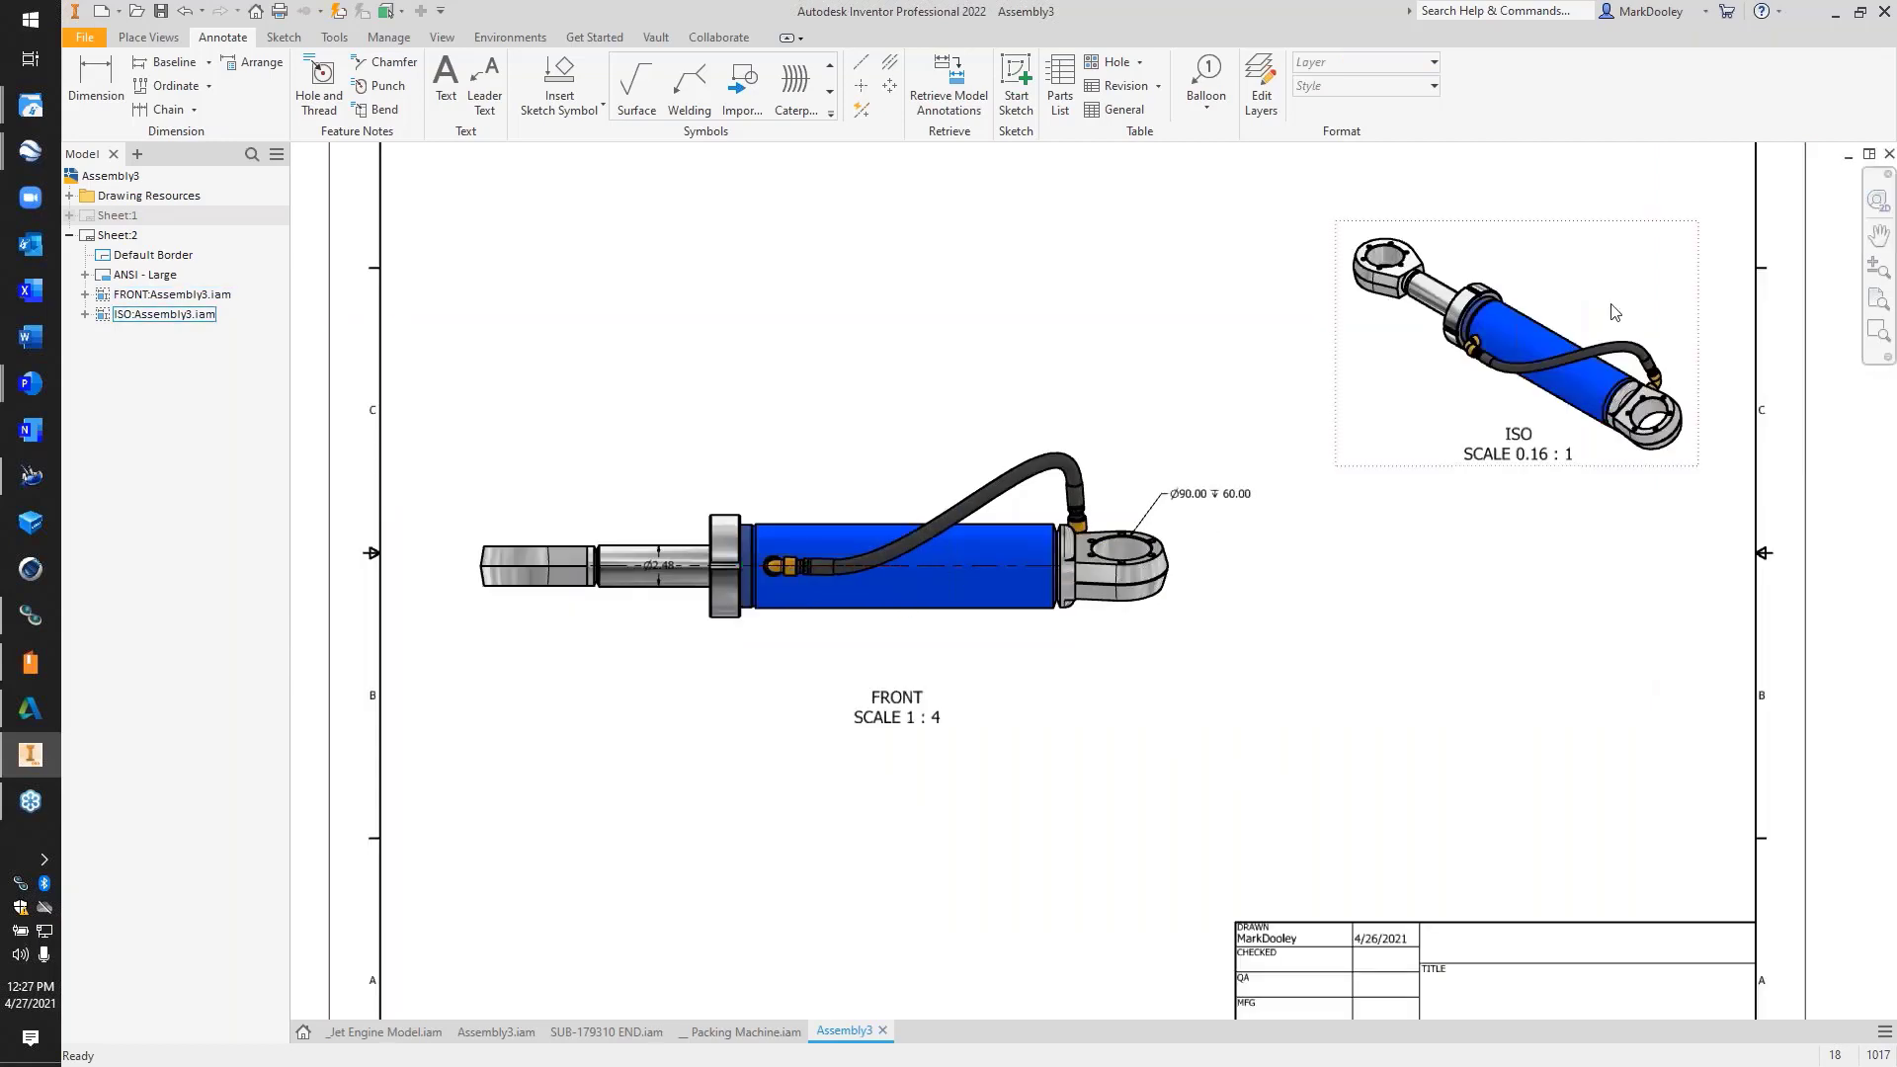
{"action": "scroll", "coordinate": [1613, 307], "scroll_direction": "down", "scroll_amount": 3}
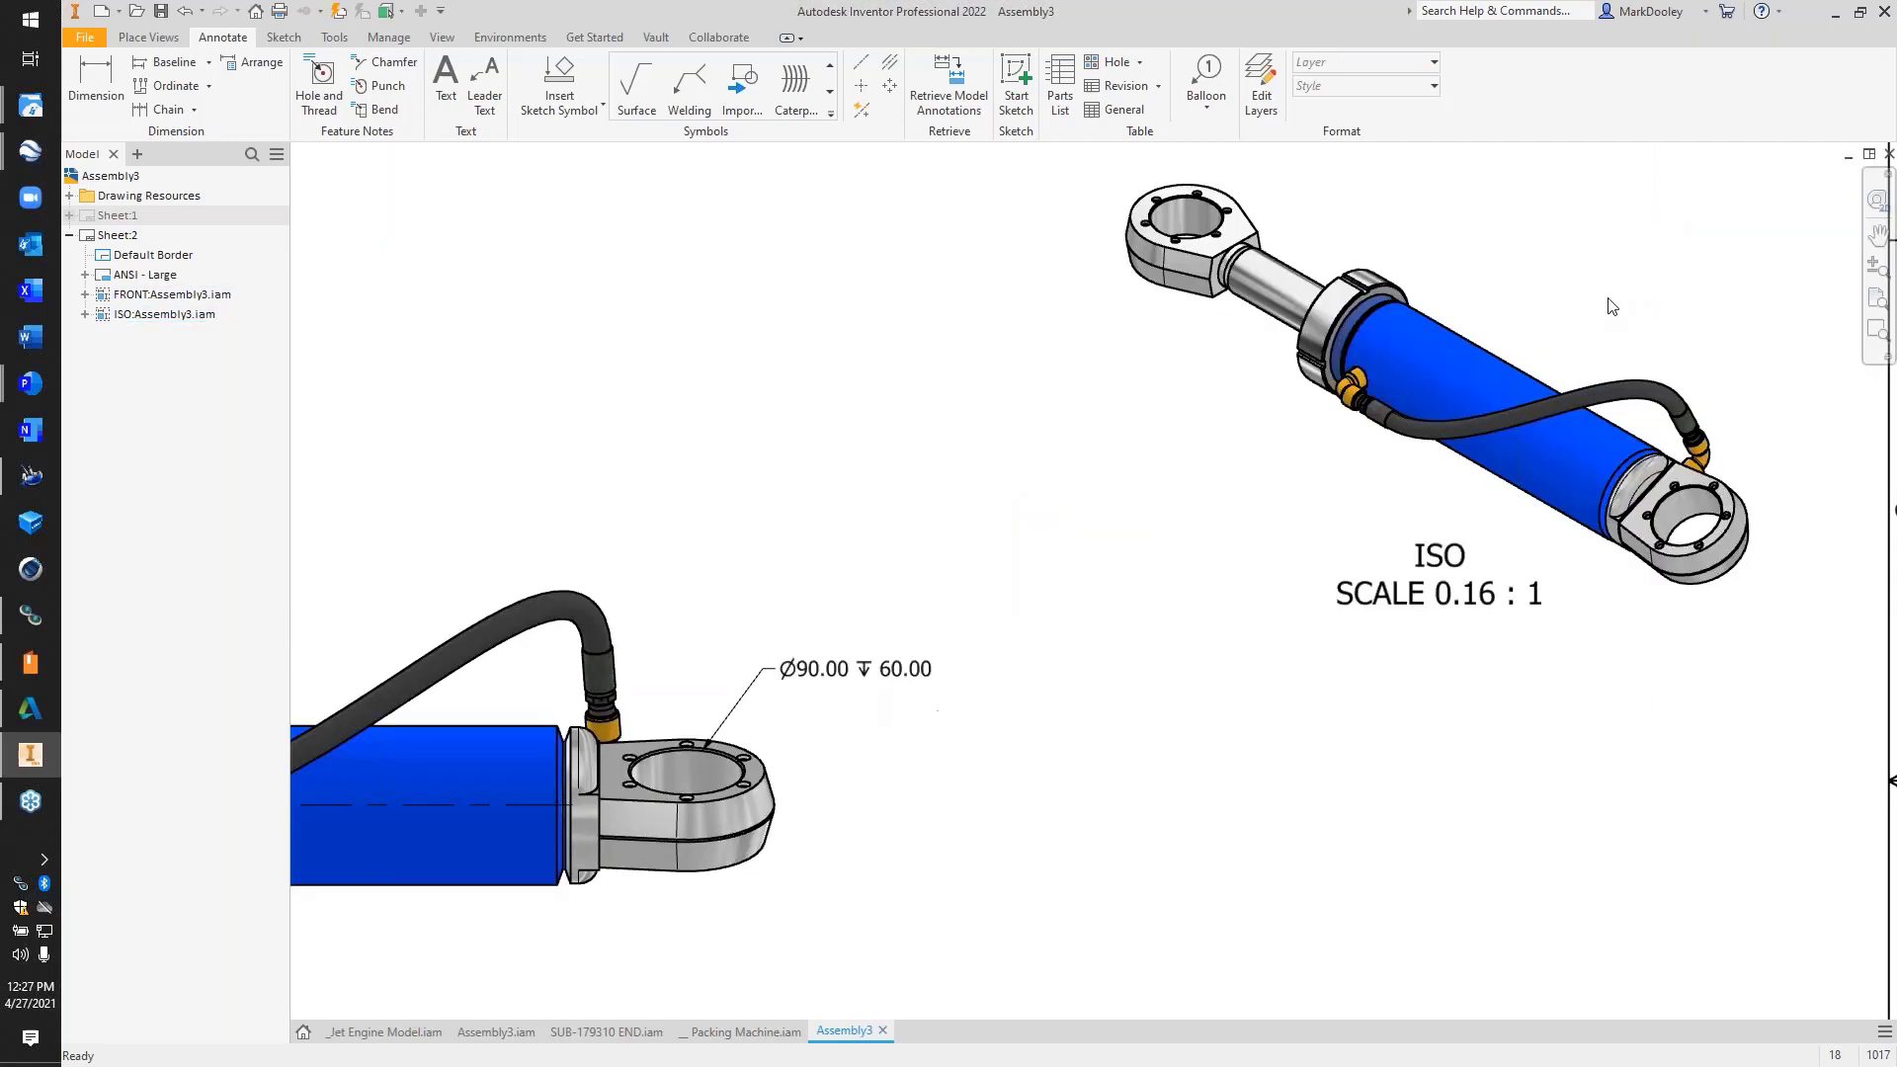
{"action": "left_click", "coordinate": [1529, 283]}
{"action": "right_click", "coordinate": [1222, 483]}
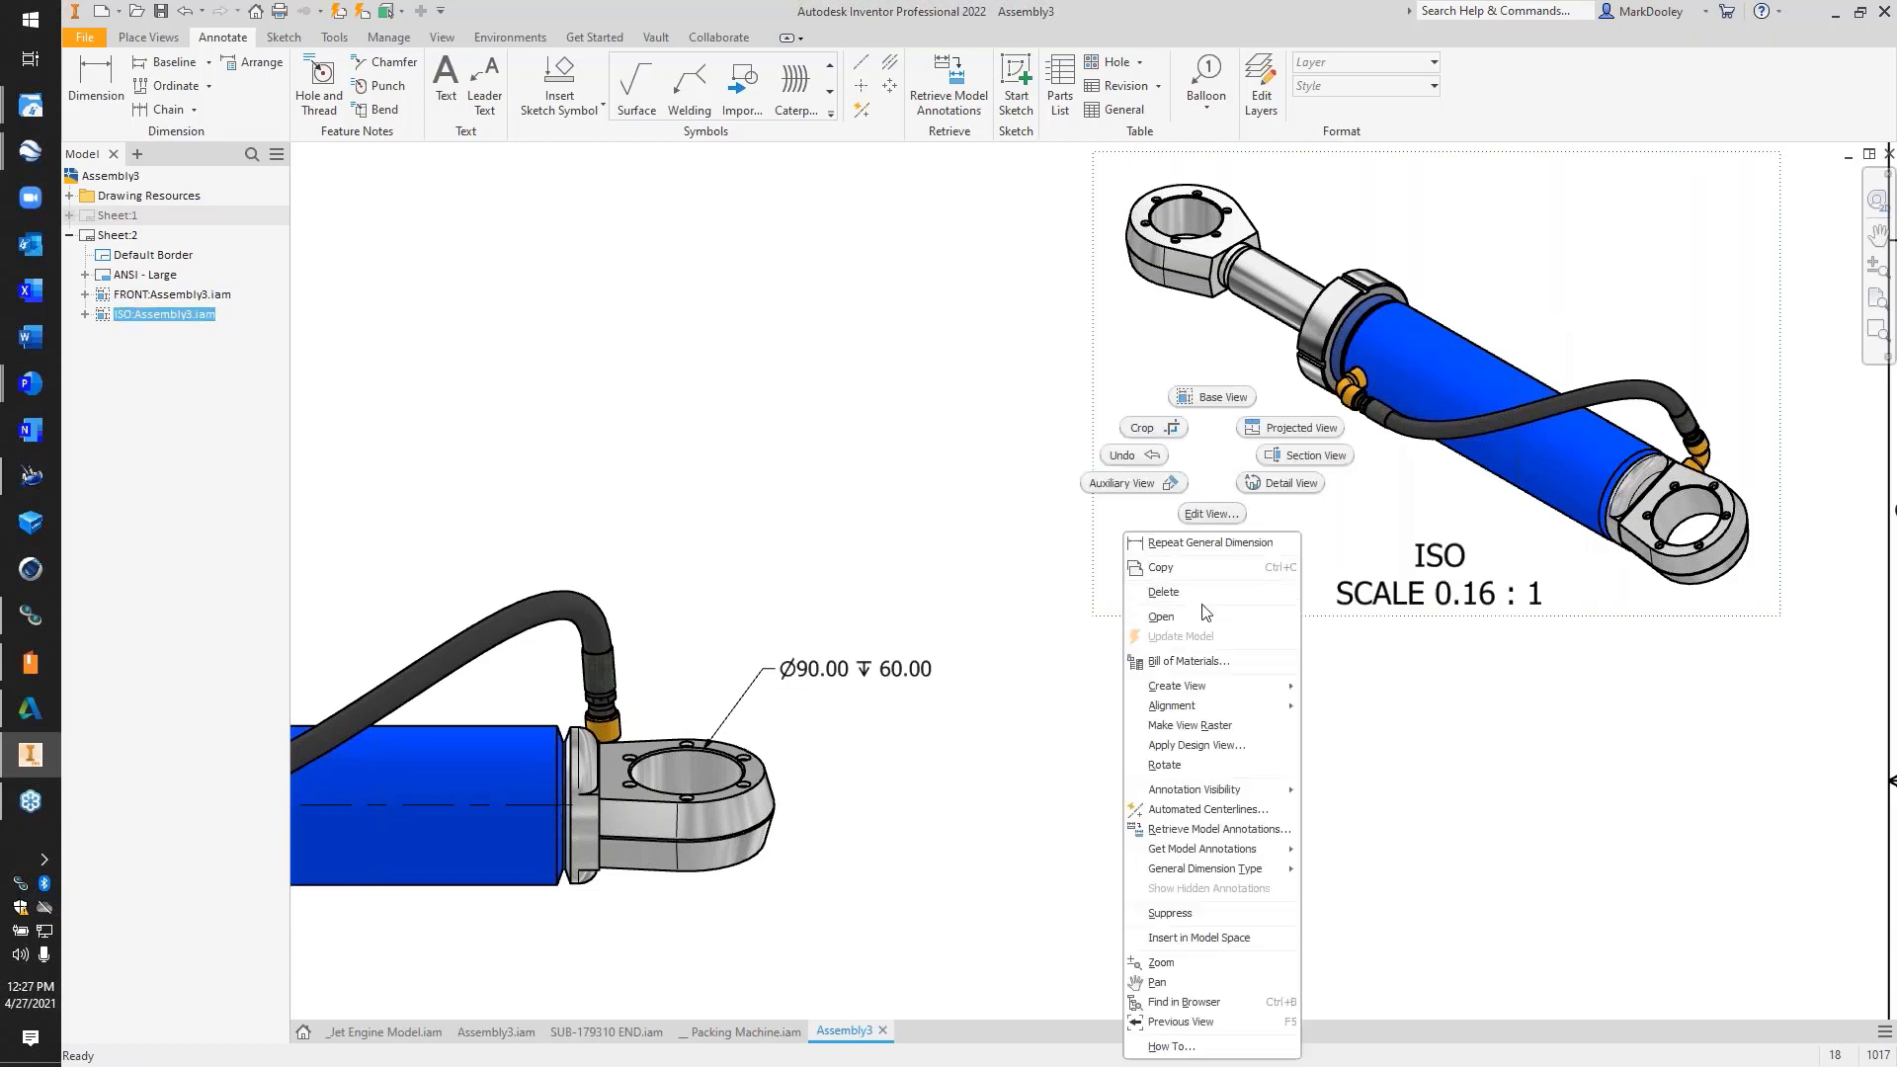
{"action": "left_click", "coordinate": [1176, 617]}
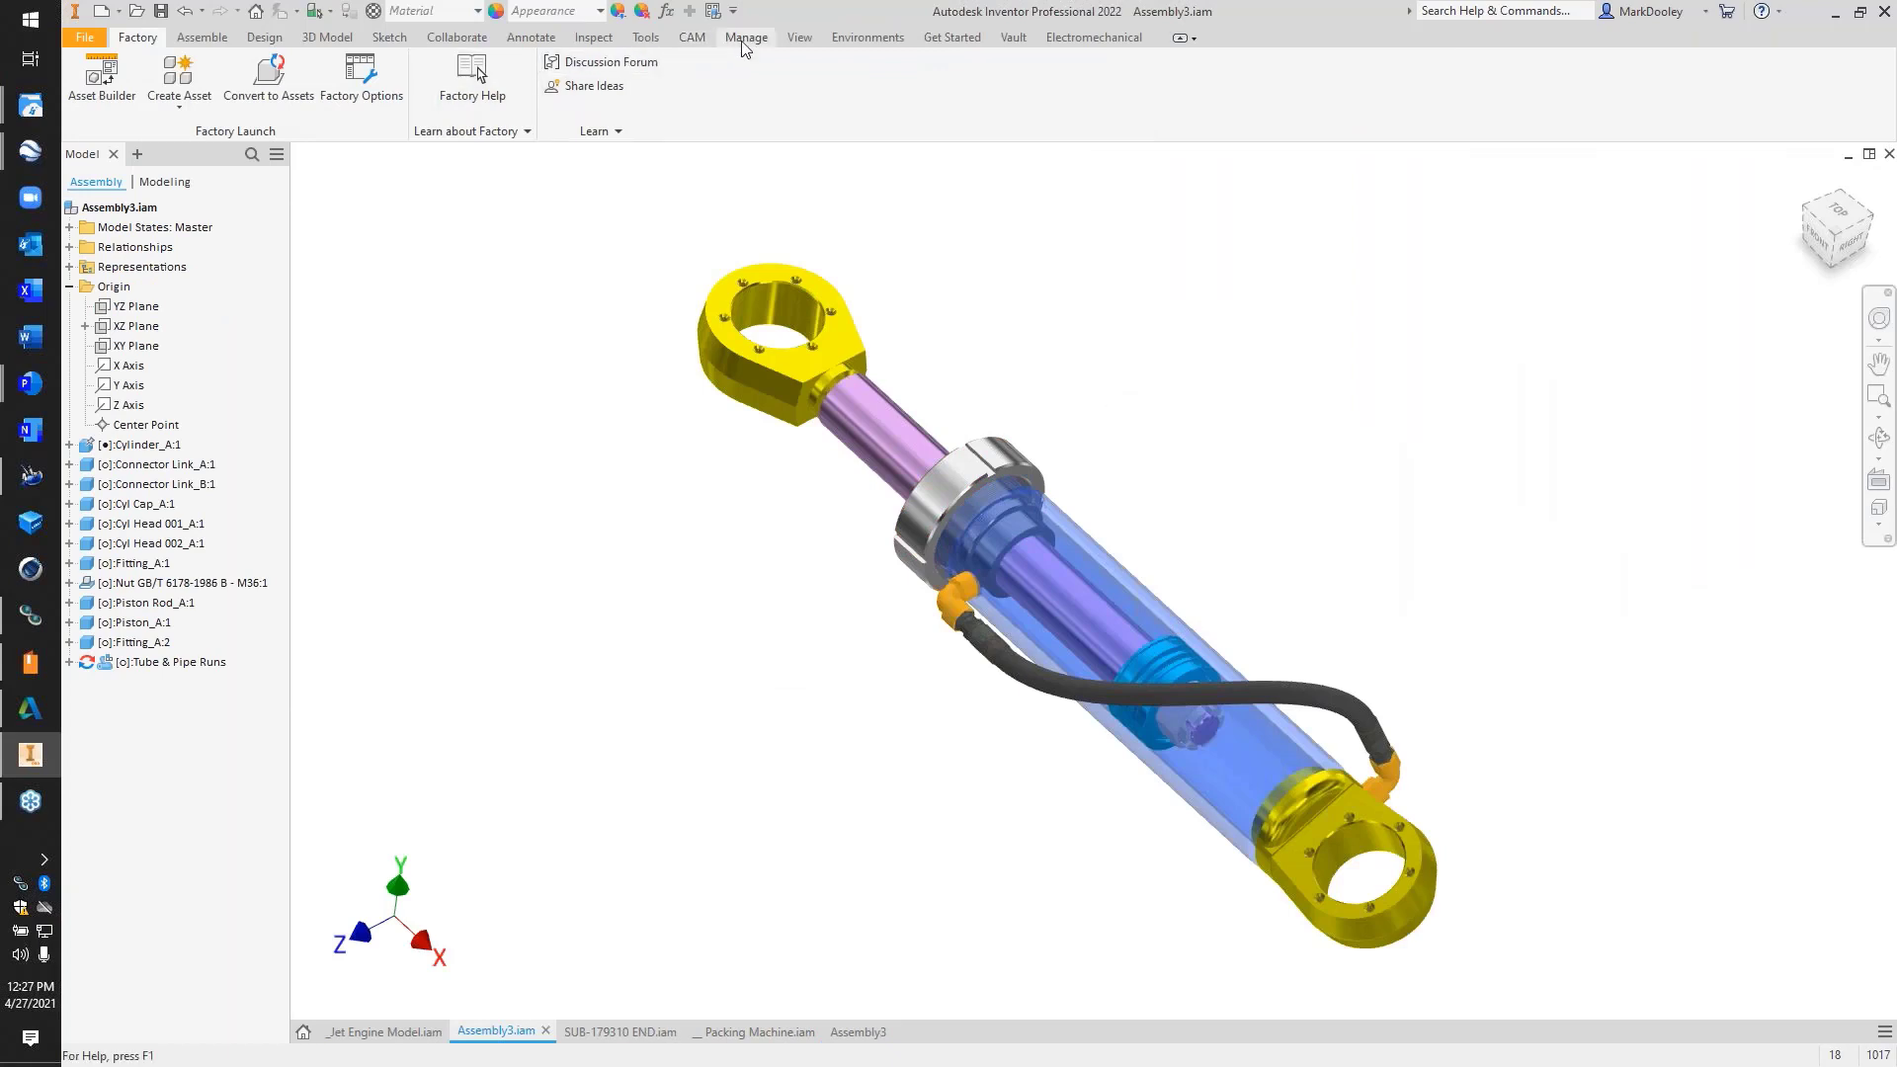
Try the Photo Booth lighting style on the cylinder assembly
{"action": "left_click", "coordinate": [798, 38]}
{"action": "left_click", "coordinate": [677, 110]}
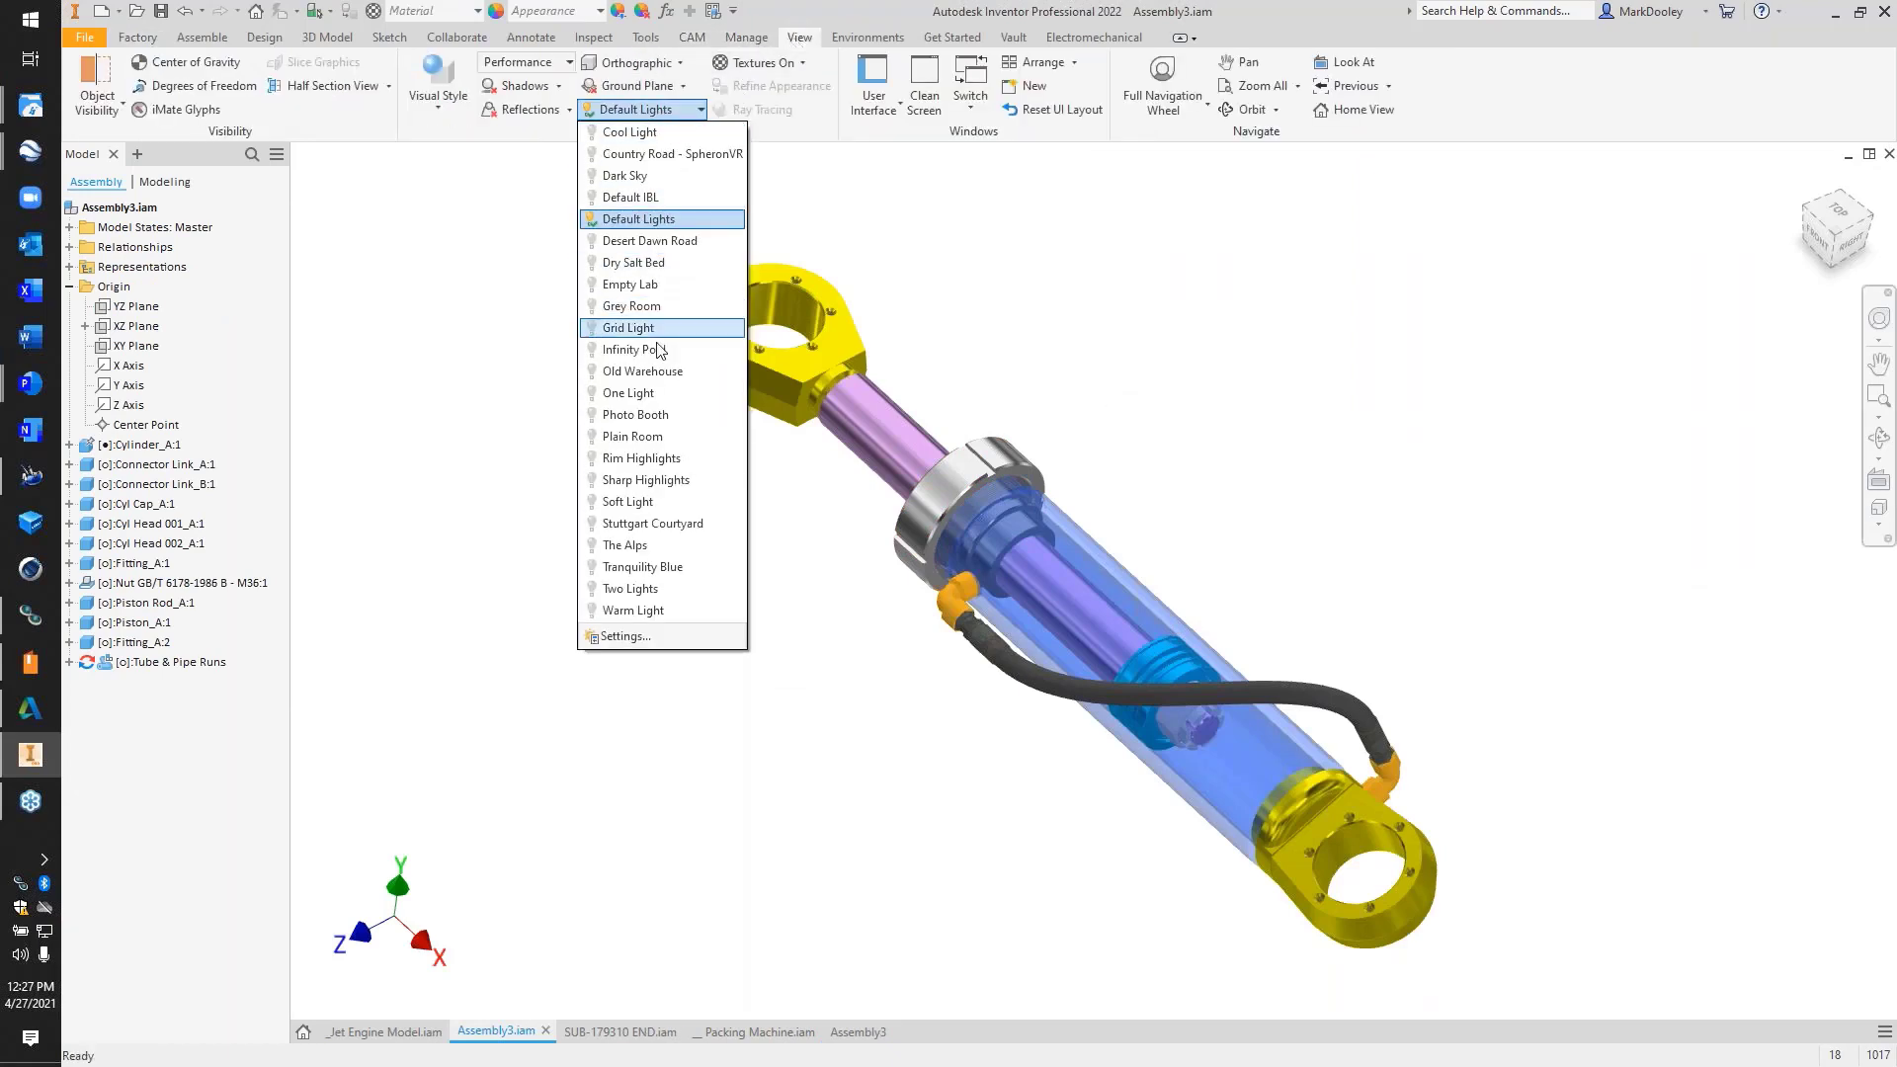
{"action": "left_click", "coordinate": [642, 416]}
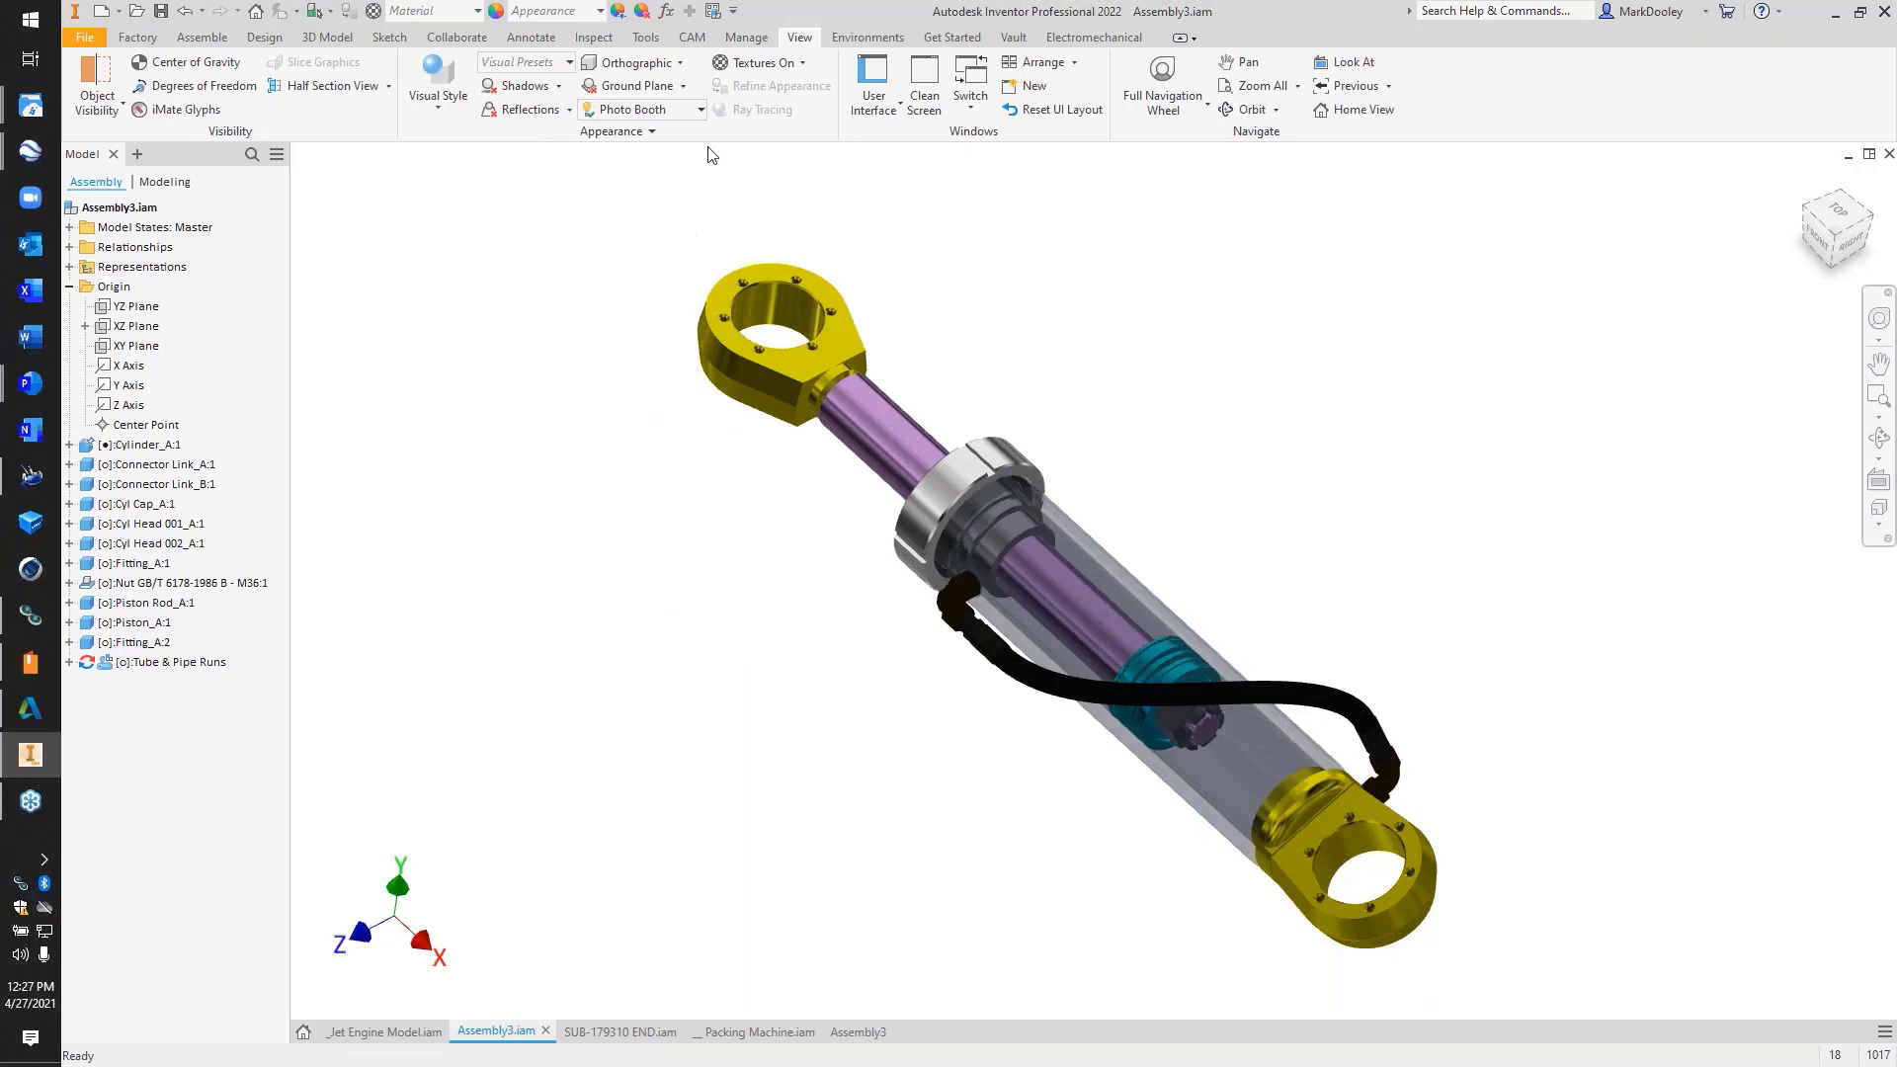
Set the assembly's lighting style to Two Lights and return to the Assembly3 drawing
{"action": "left_click", "coordinate": [701, 109]}
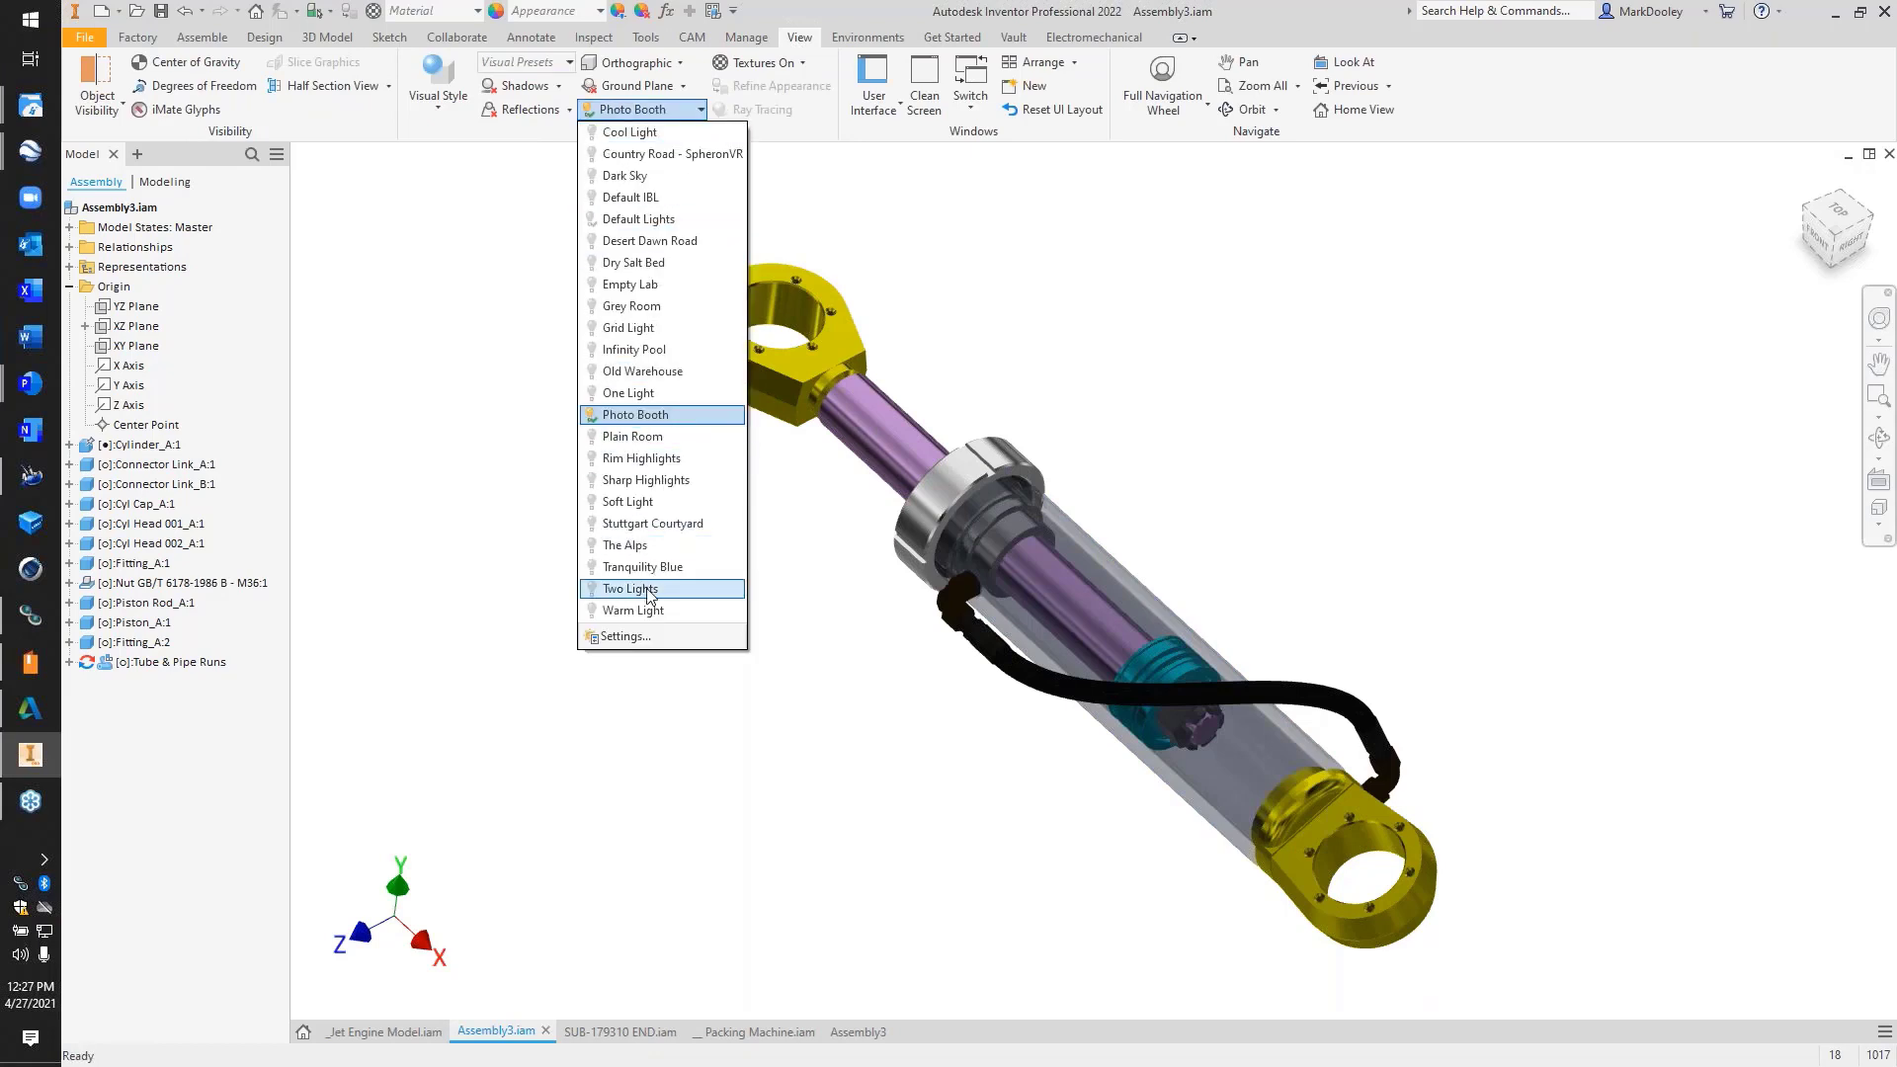
{"action": "left_click", "coordinate": [648, 590]}
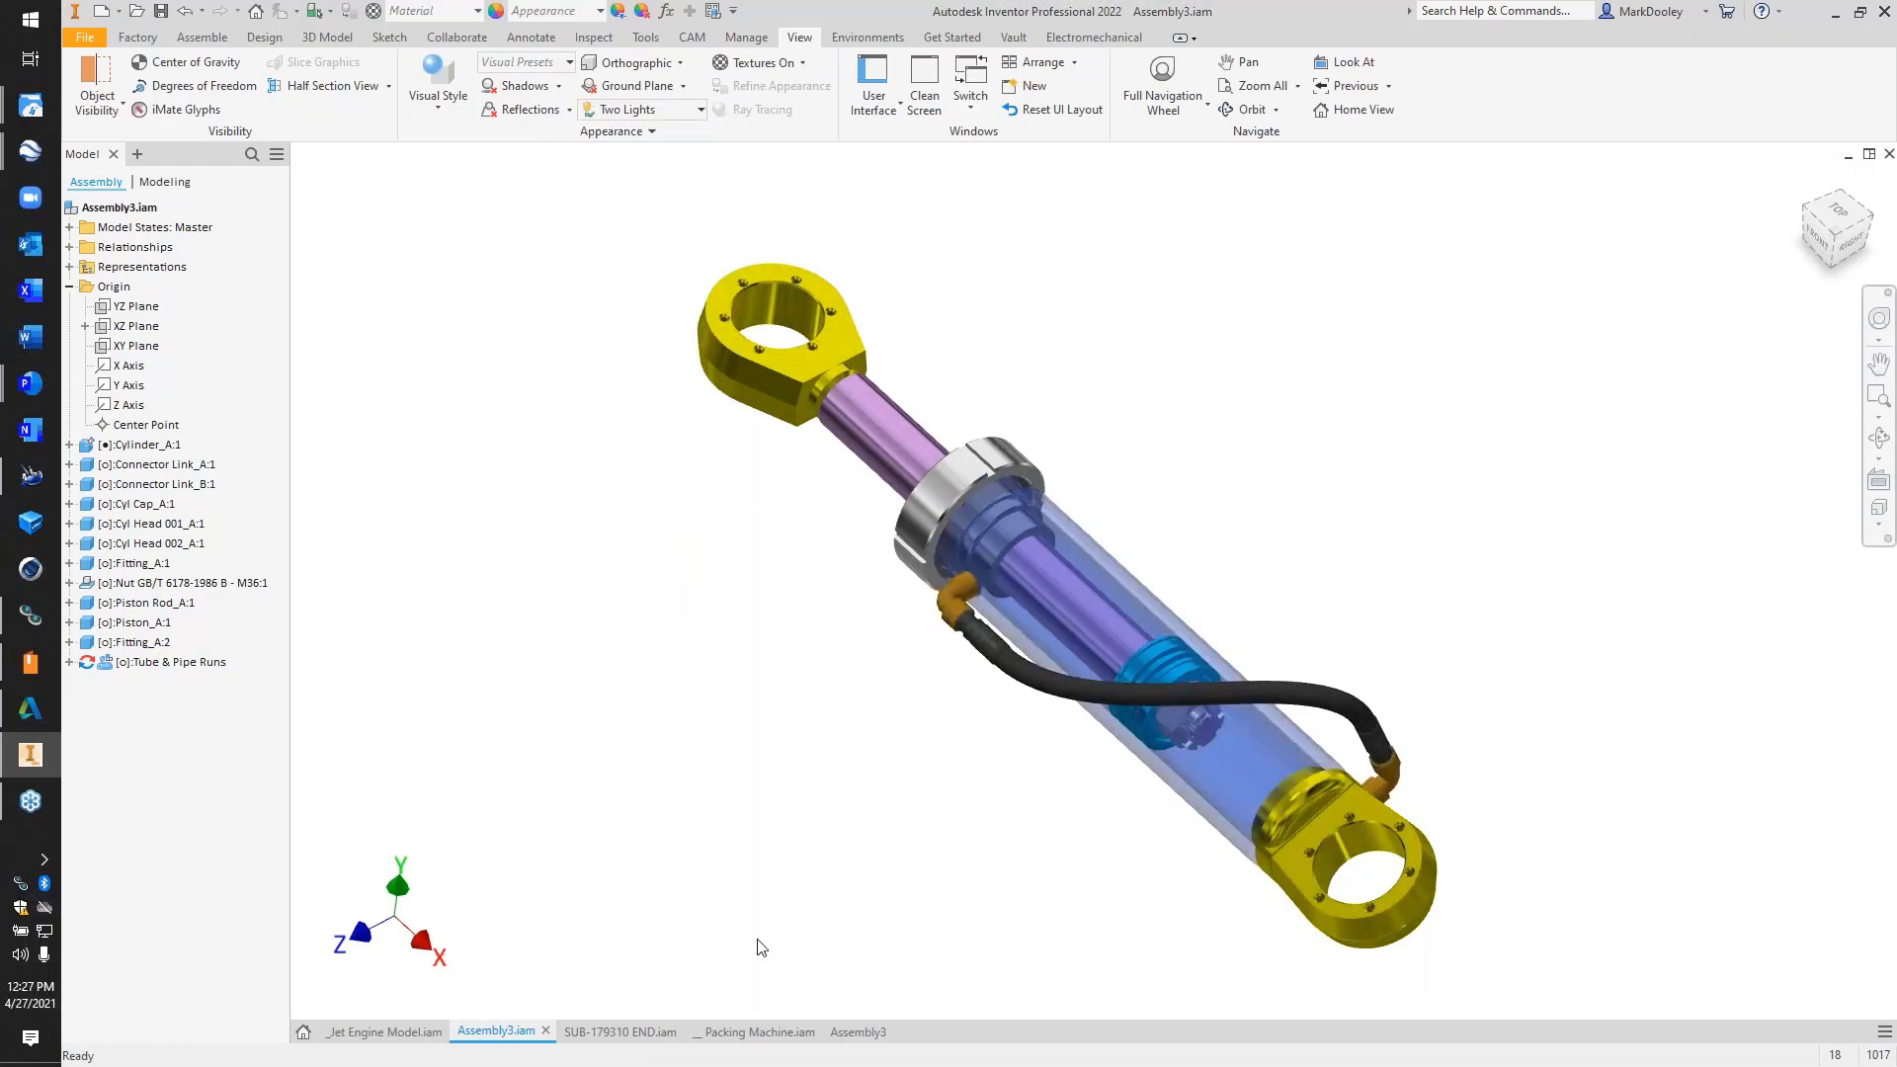
{"action": "left_click", "coordinate": [862, 1031]}
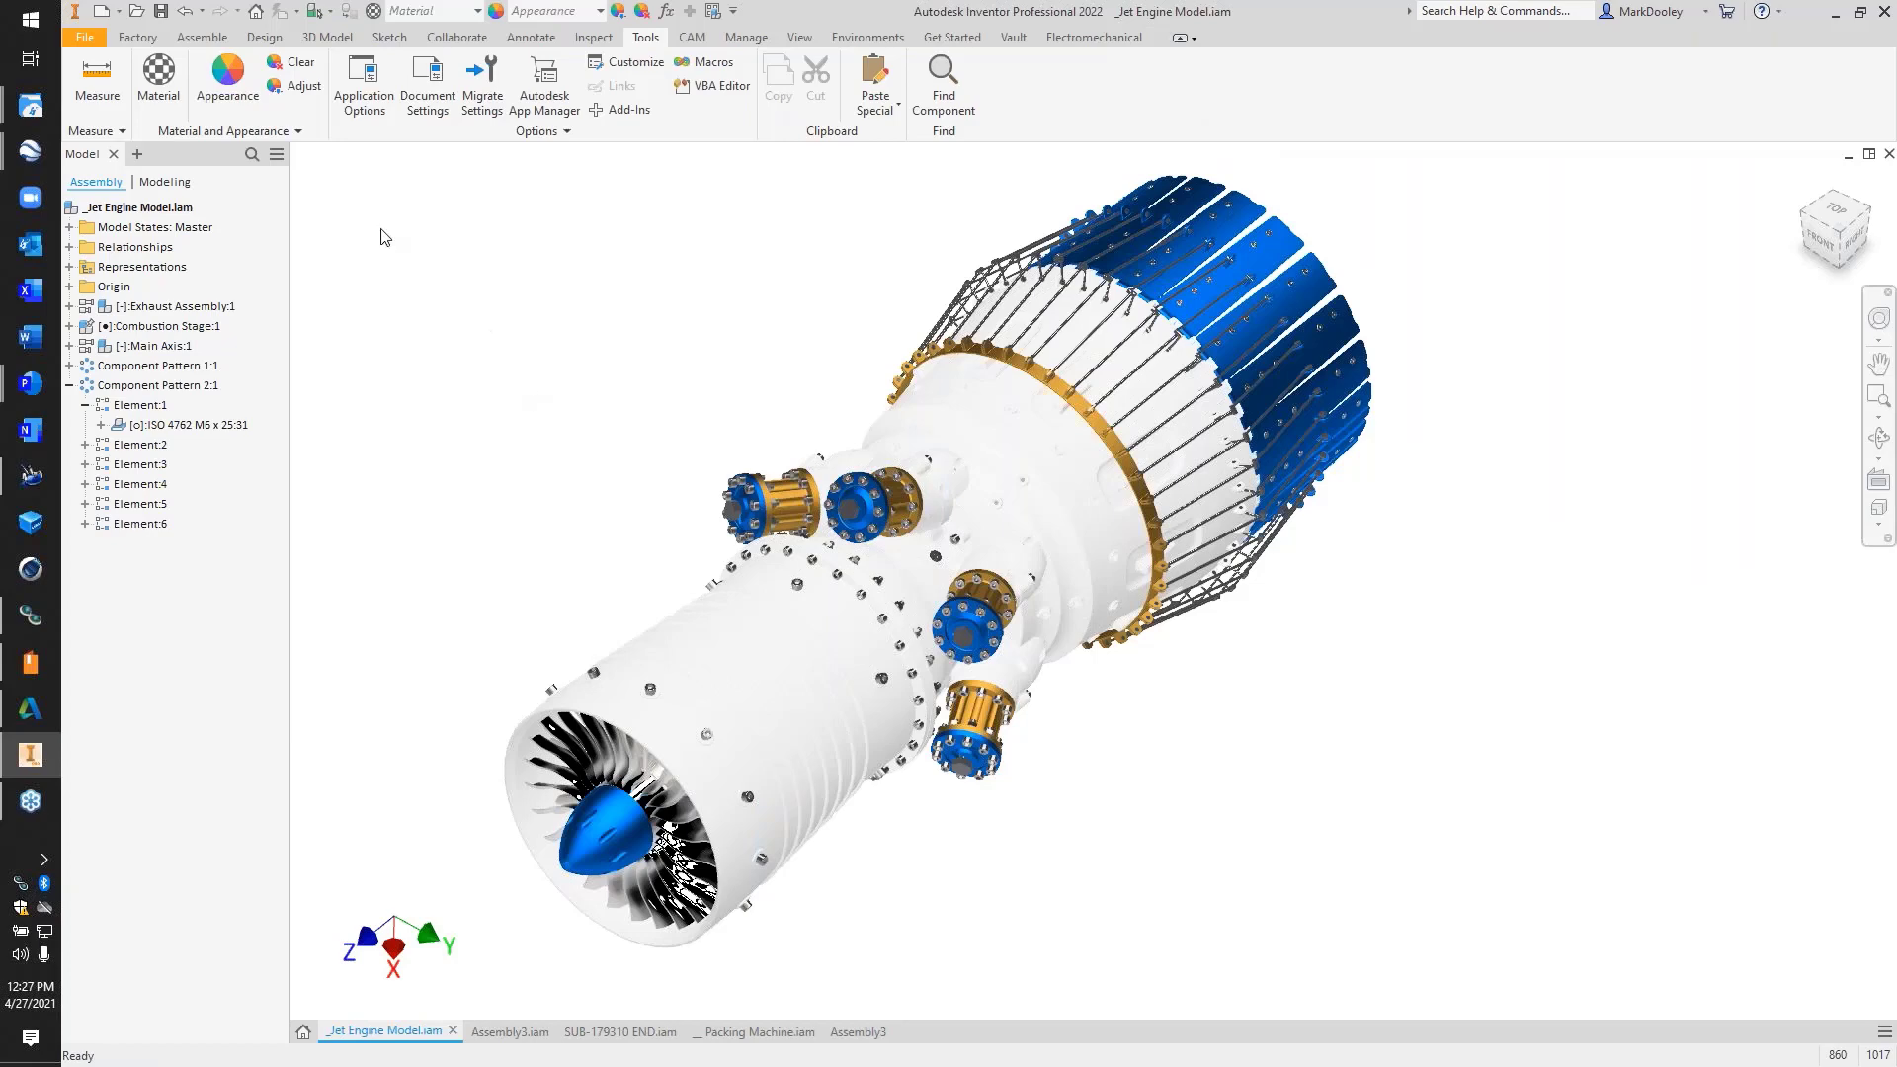
Create a drawing of the jet engine assembly from standard.dwg with the C Size_IPT_5 views_wNote sheet format, cancelling the extra base view
{"action": "right_click", "coordinate": [158, 210]}
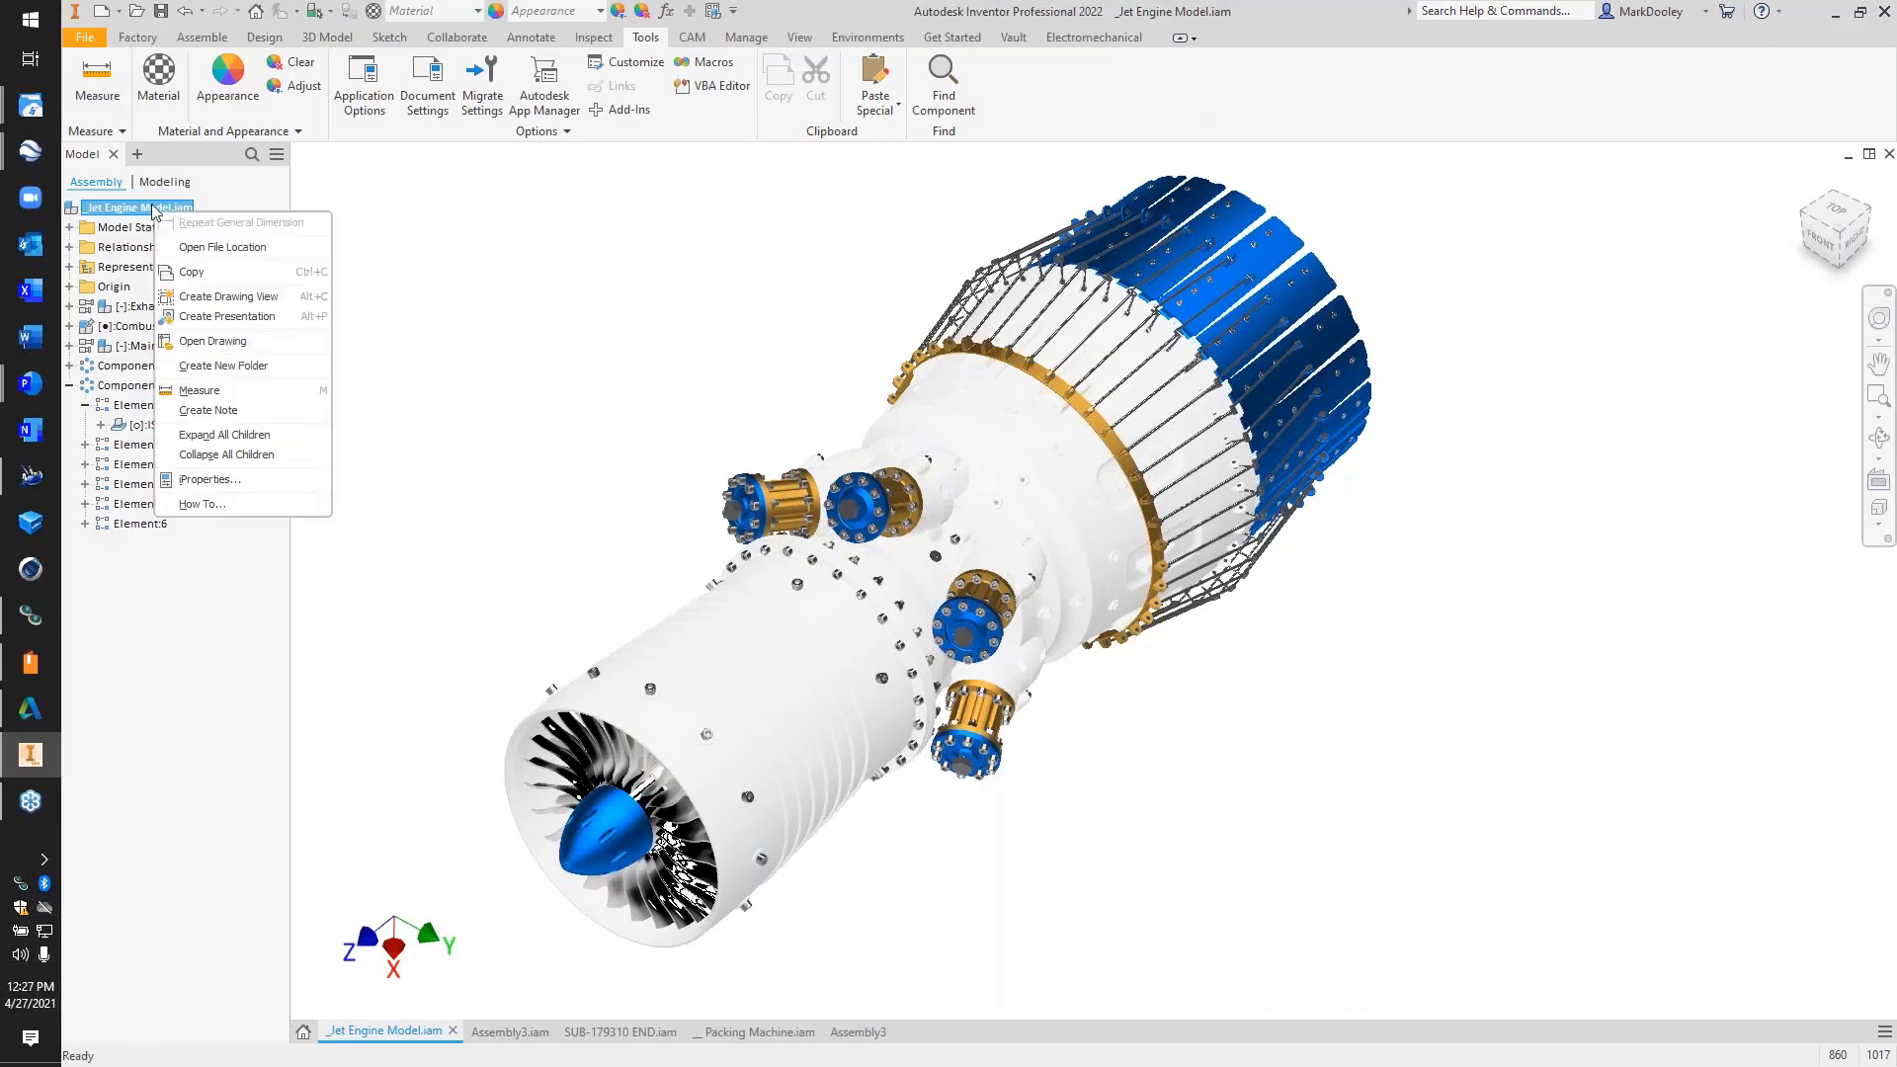
{"action": "left_click", "coordinate": [275, 299]}
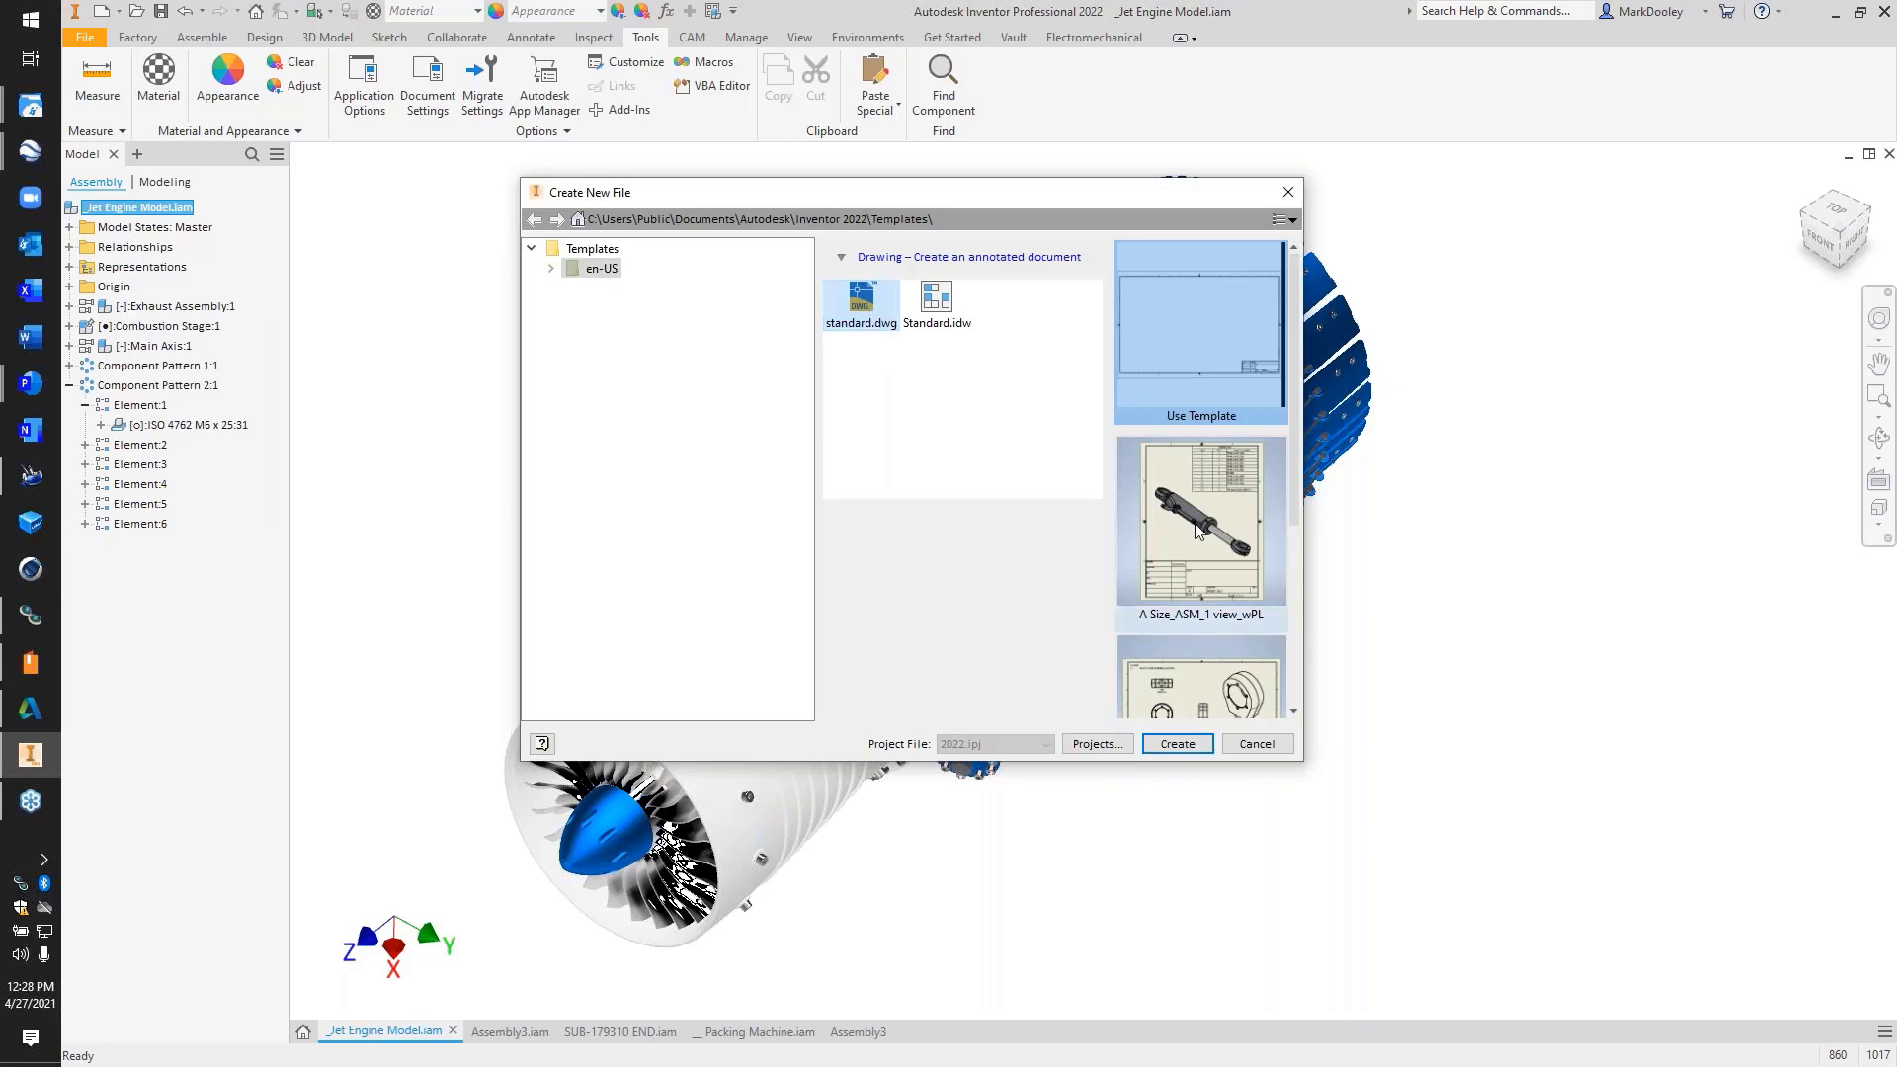
{"action": "scroll", "coordinate": [1186, 494], "scroll_direction": "down", "scroll_amount": 3}
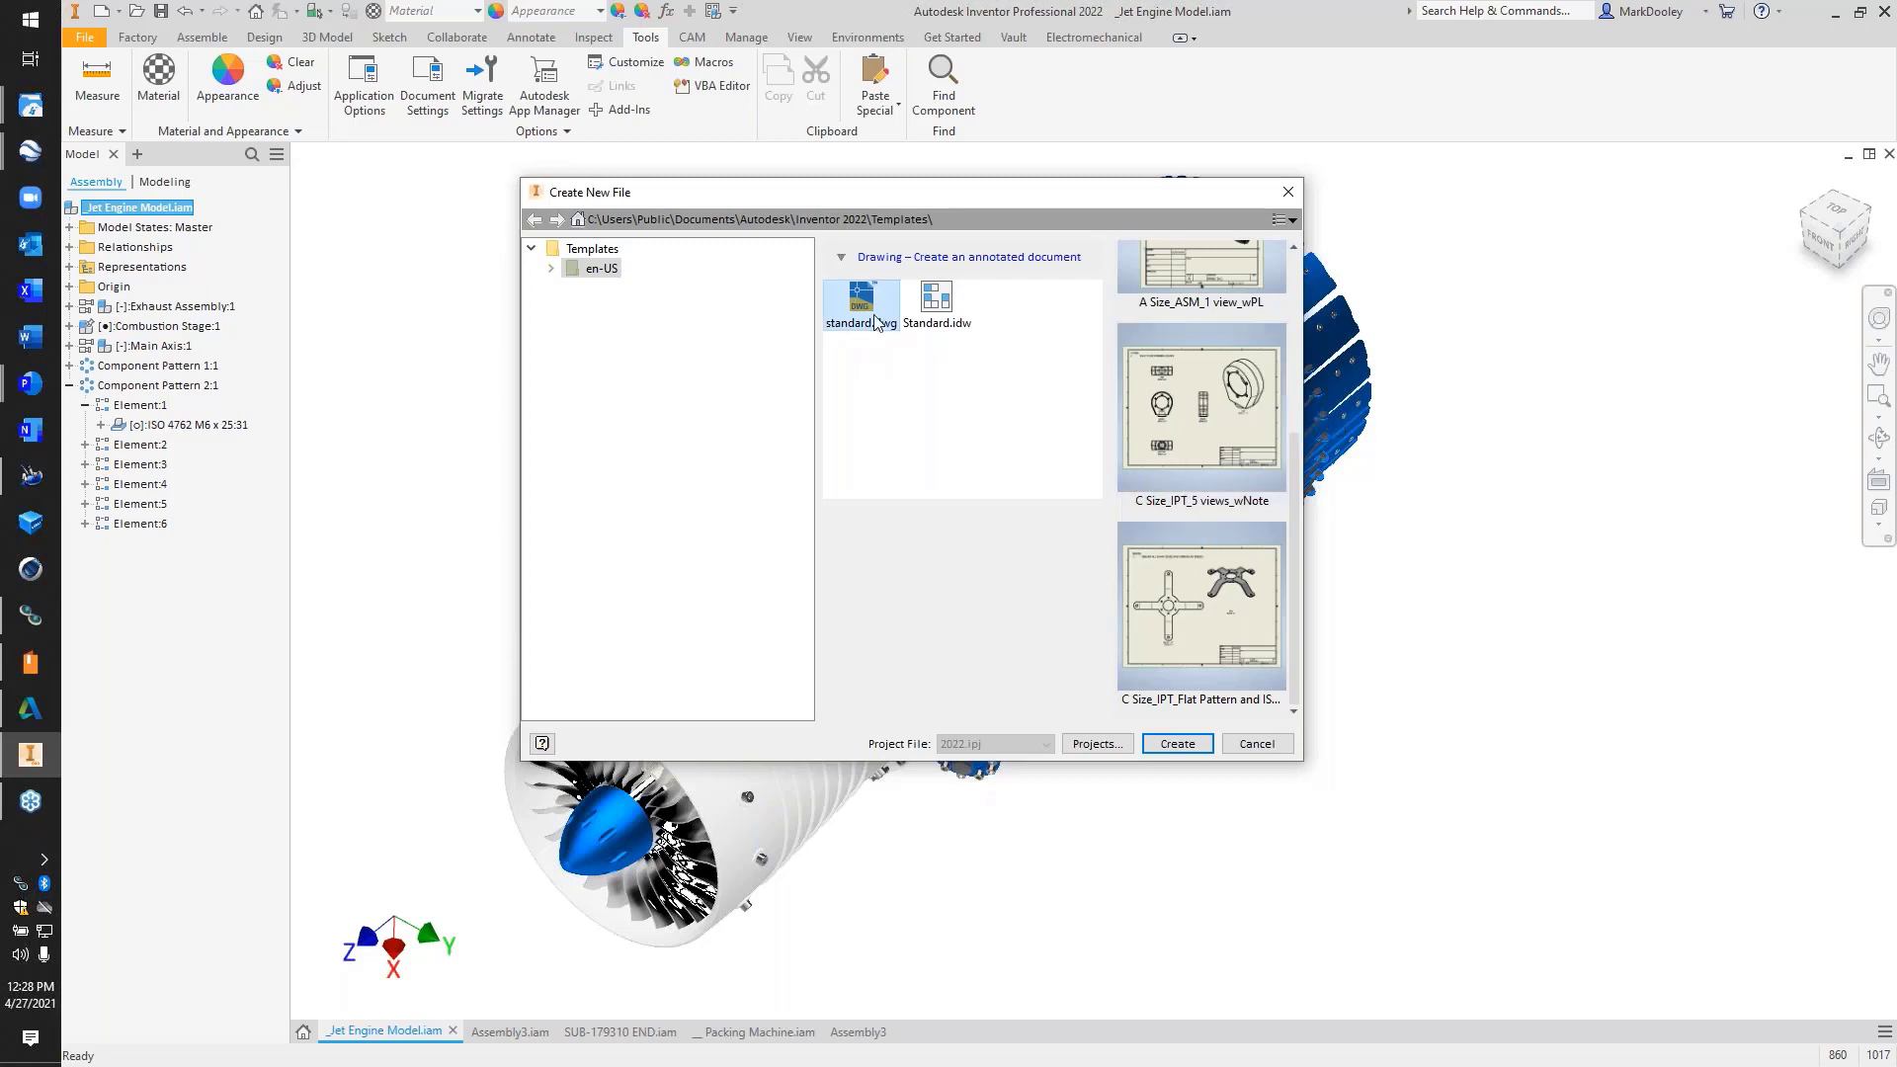
{"action": "scroll", "coordinate": [1196, 433], "scroll_direction": "up", "scroll_amount": 3}
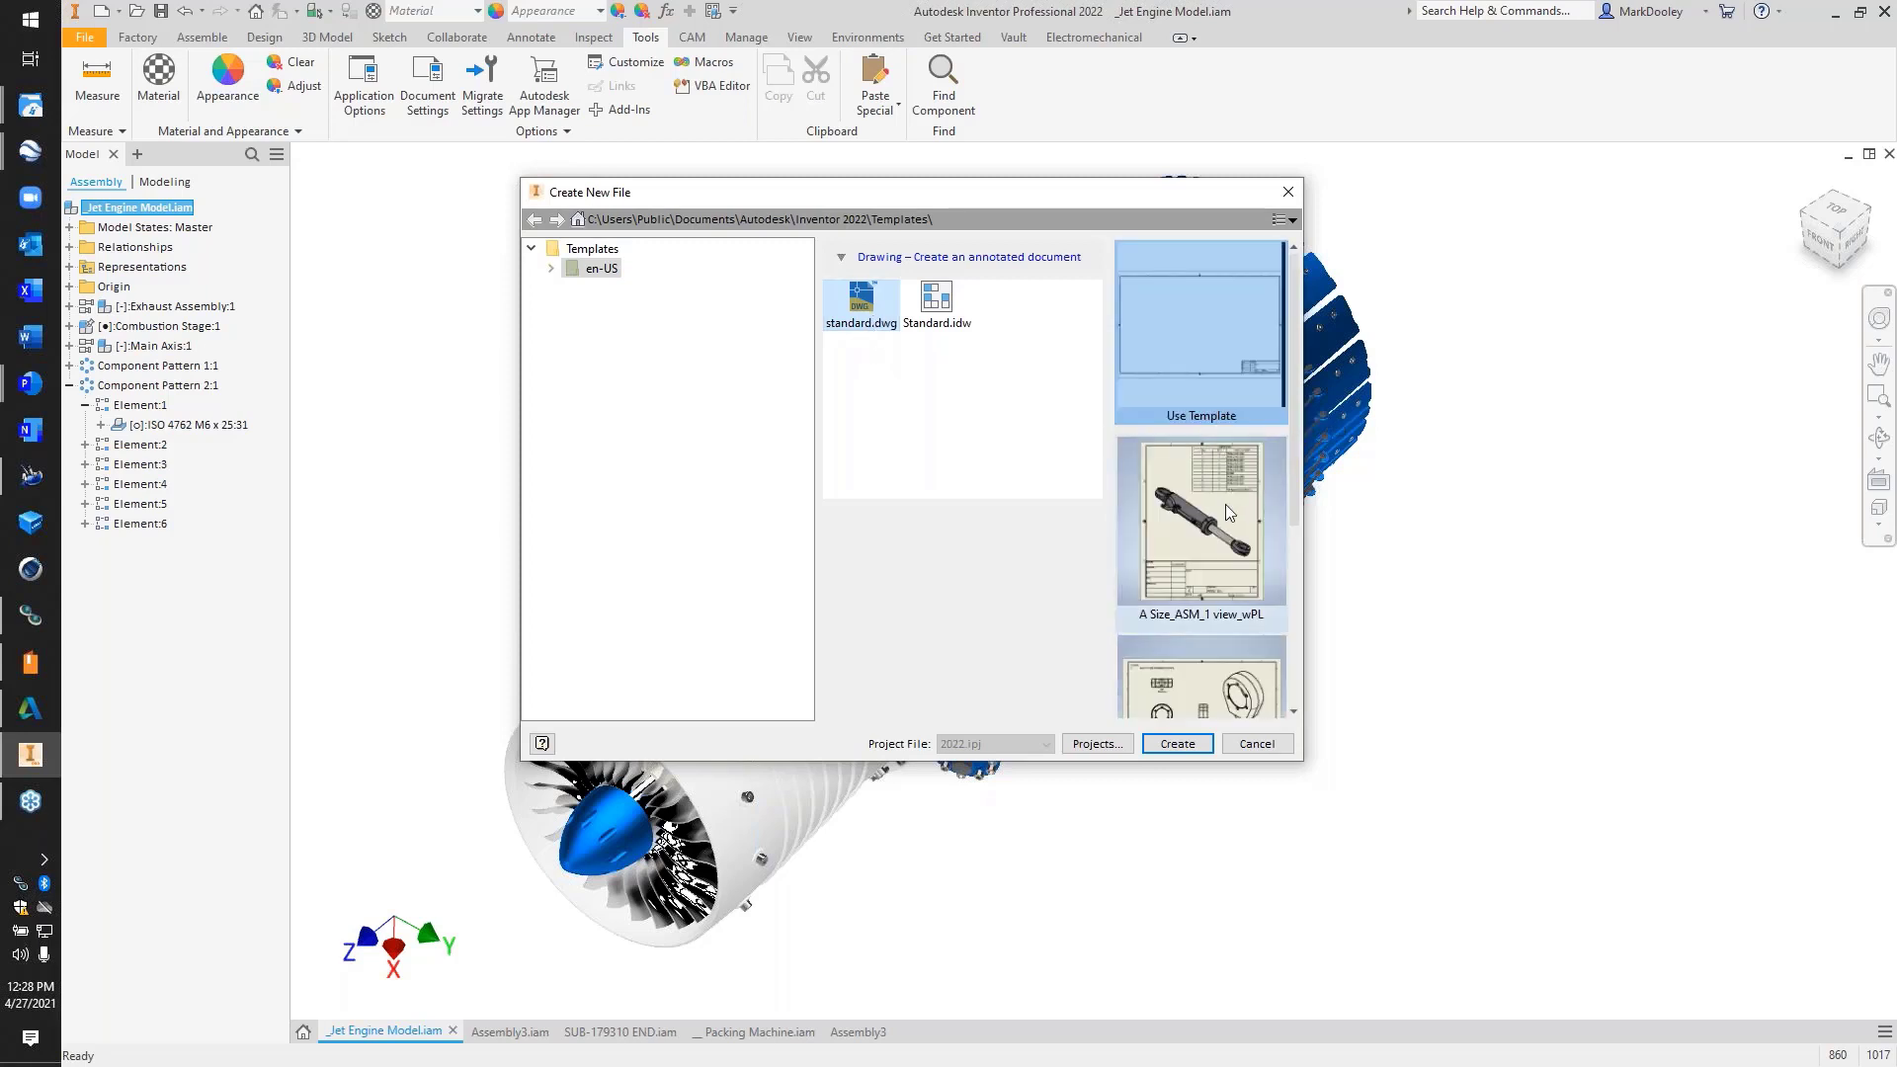
{"action": "scroll", "coordinate": [1223, 501], "scroll_direction": "down", "scroll_amount": 3}
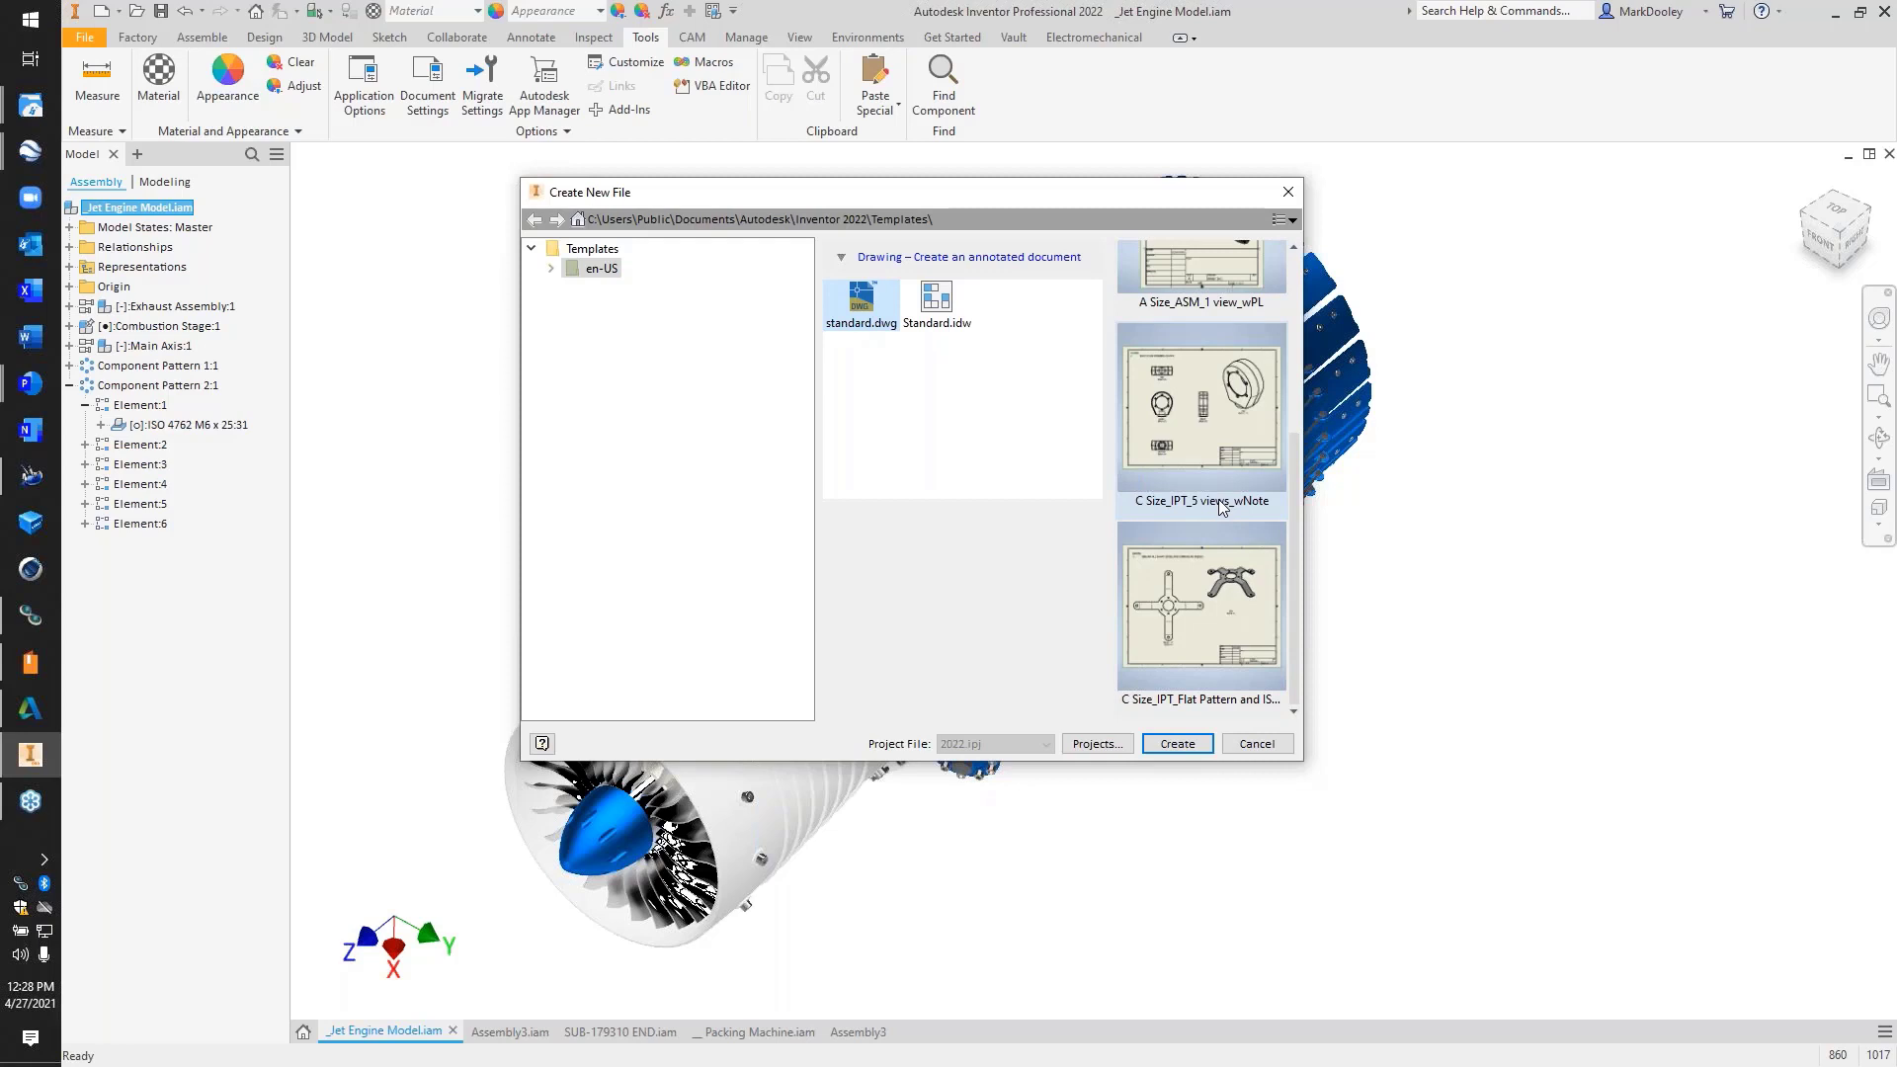
{"action": "left_click", "coordinate": [1202, 431]}
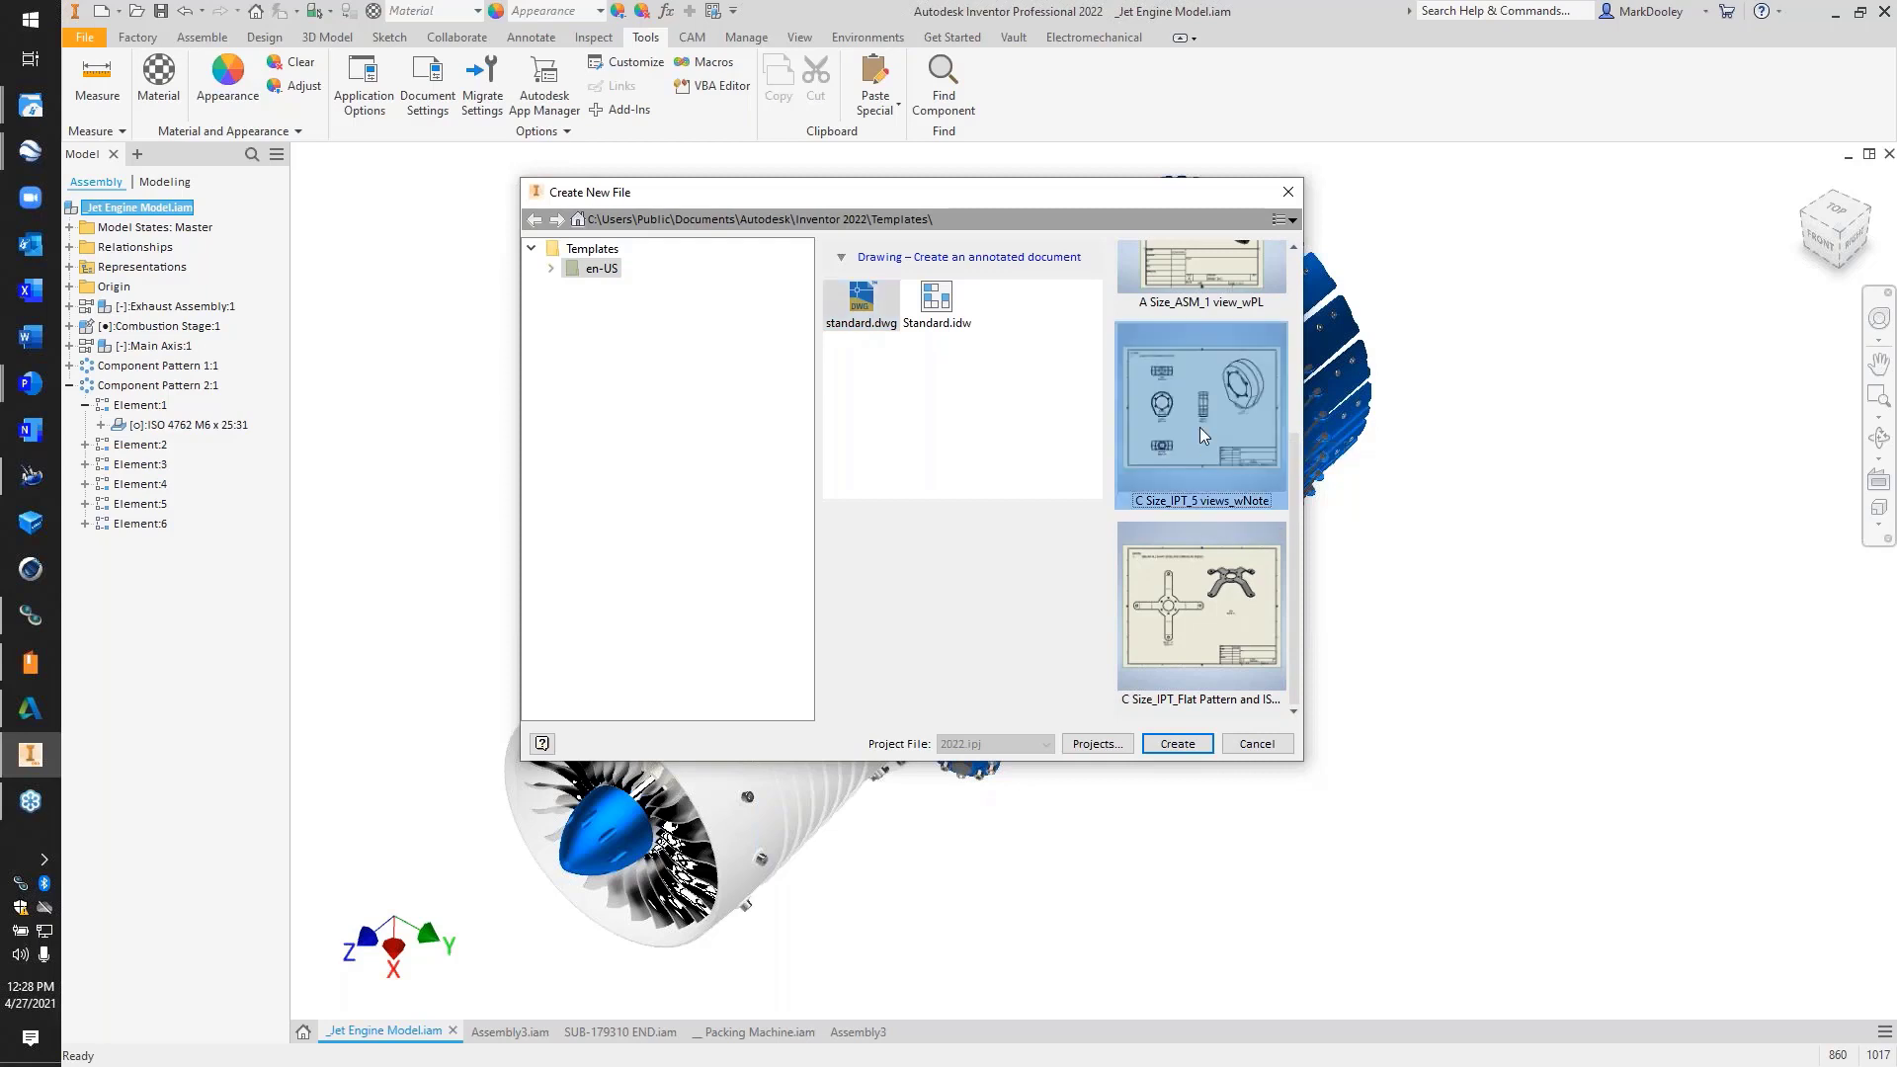
{"action": "left_click", "coordinate": [1183, 627]}
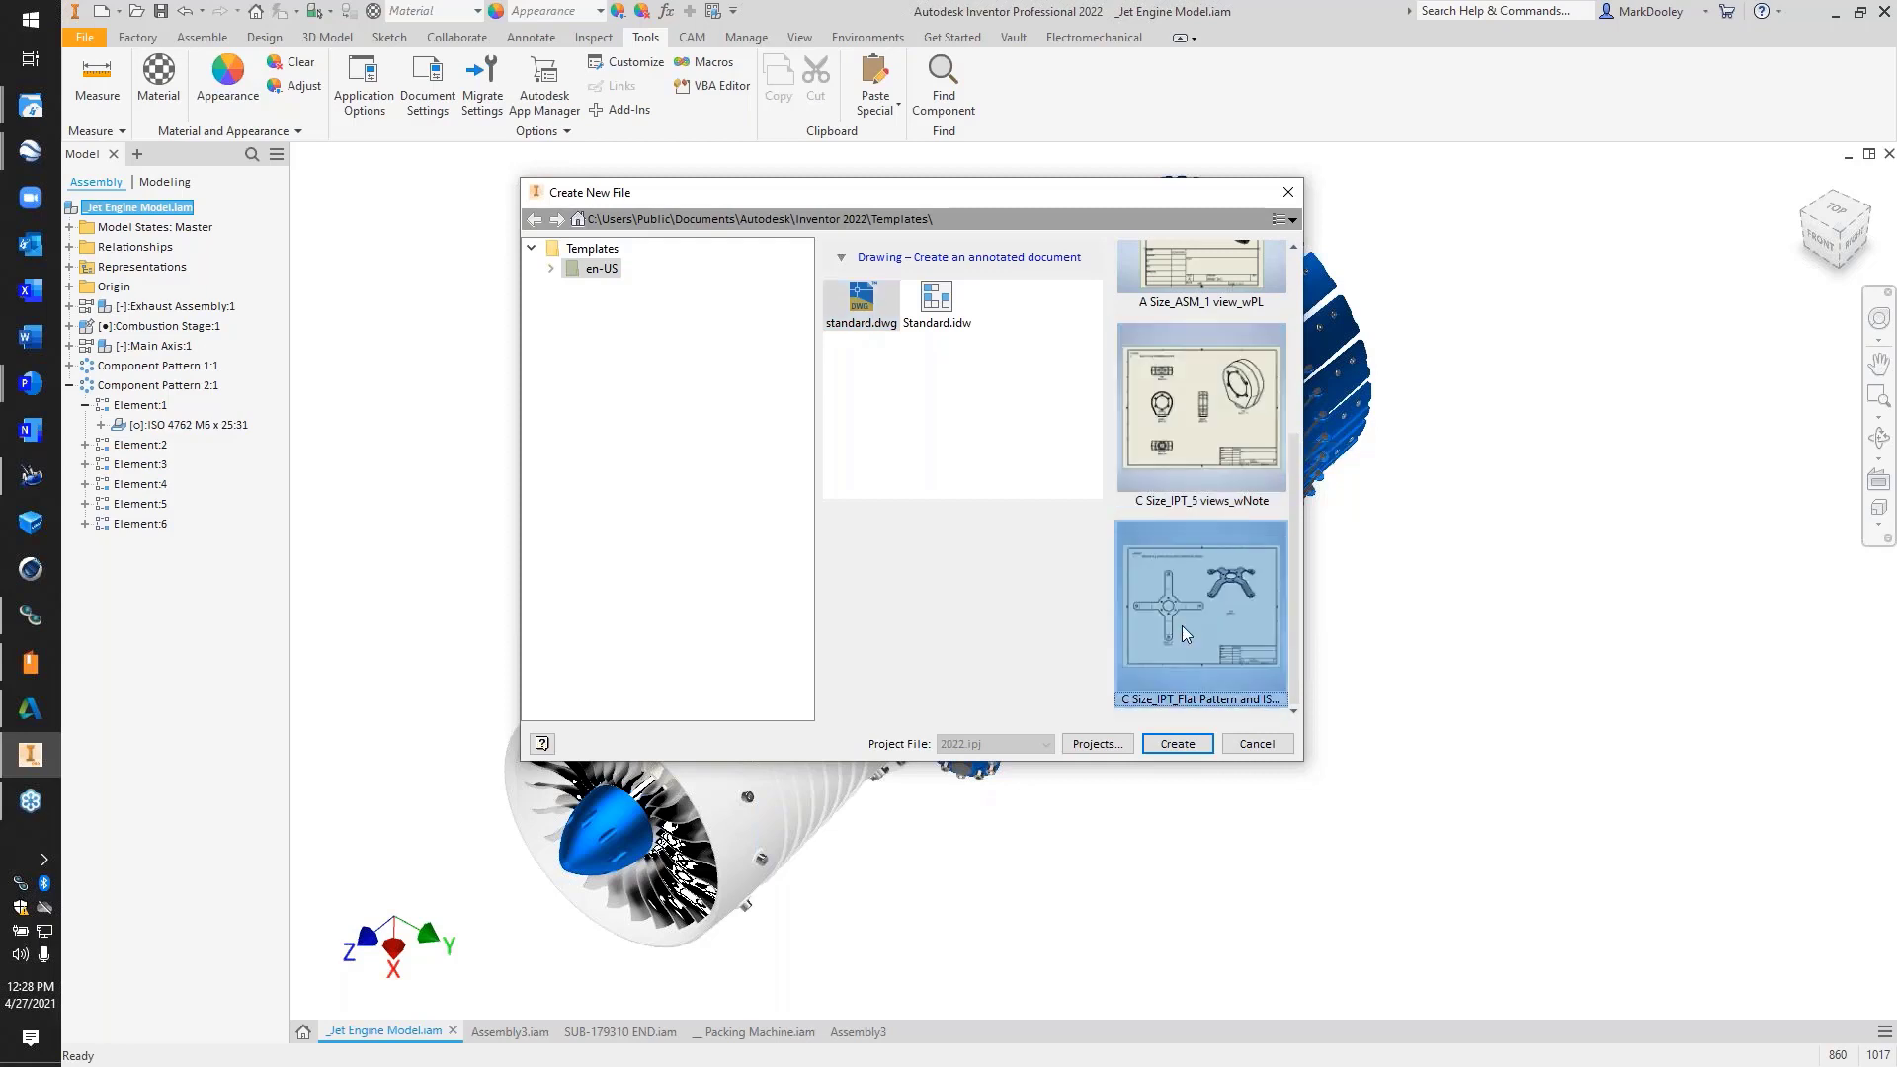
{"action": "left_click", "coordinate": [1208, 431]}
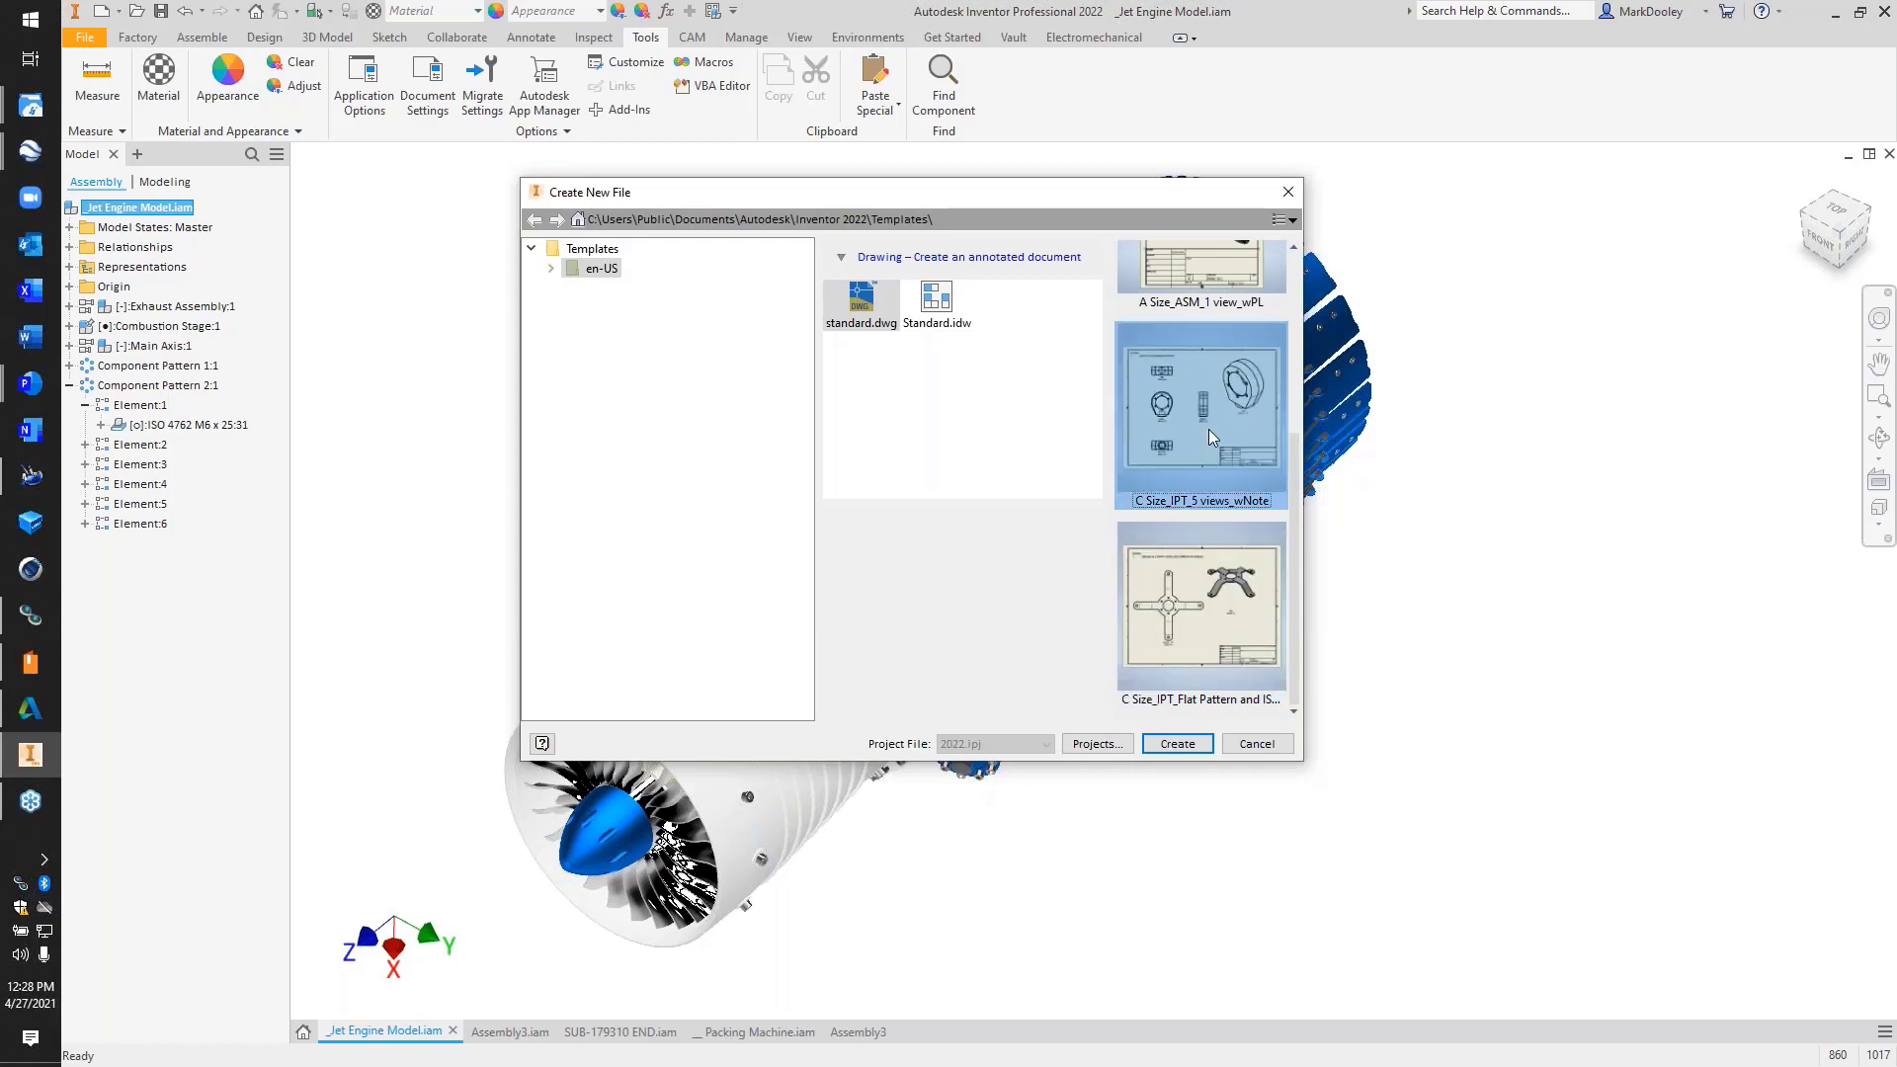
{"action": "left_click", "coordinate": [1177, 743]}
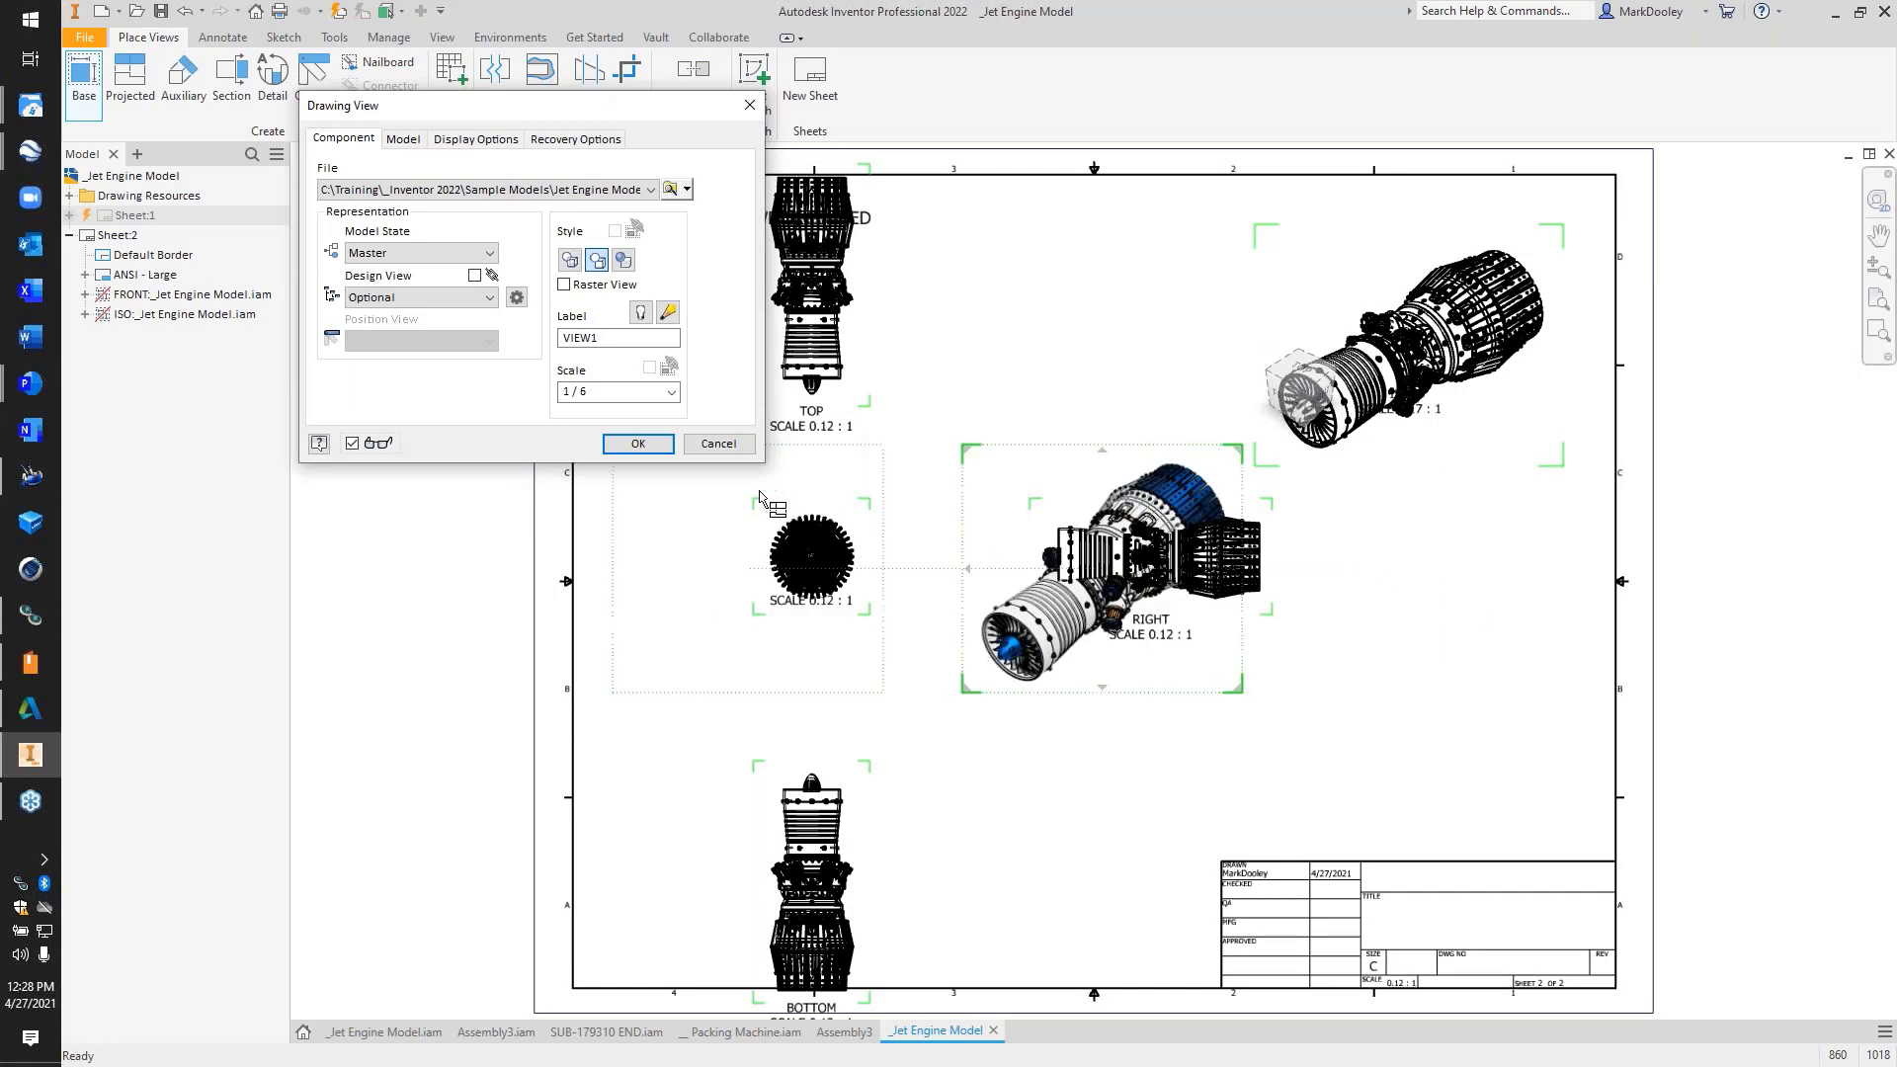
{"action": "left_click", "coordinate": [733, 447]}
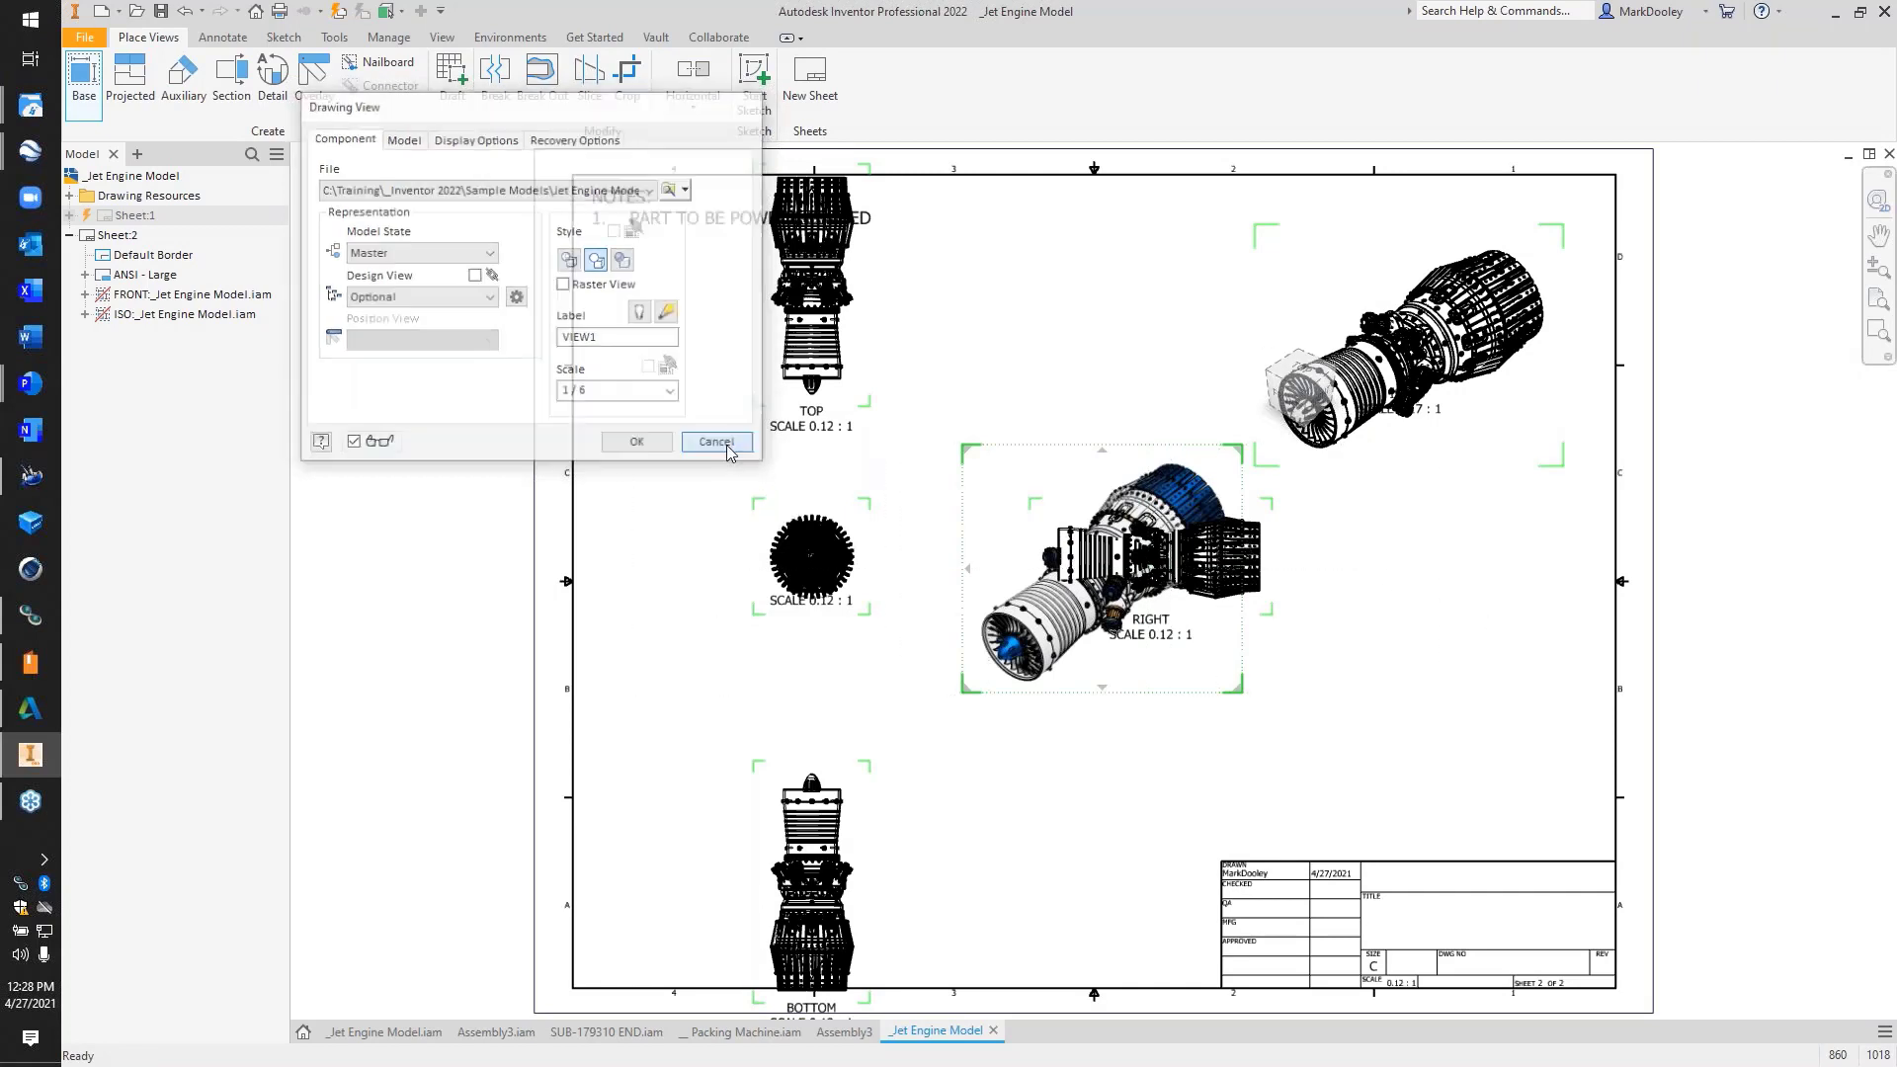
Set the ISO view of the jet engine on the sheet to the shaded style
{"action": "left_click", "coordinate": [1471, 445]}
{"action": "double_click", "coordinate": [1470, 446]}
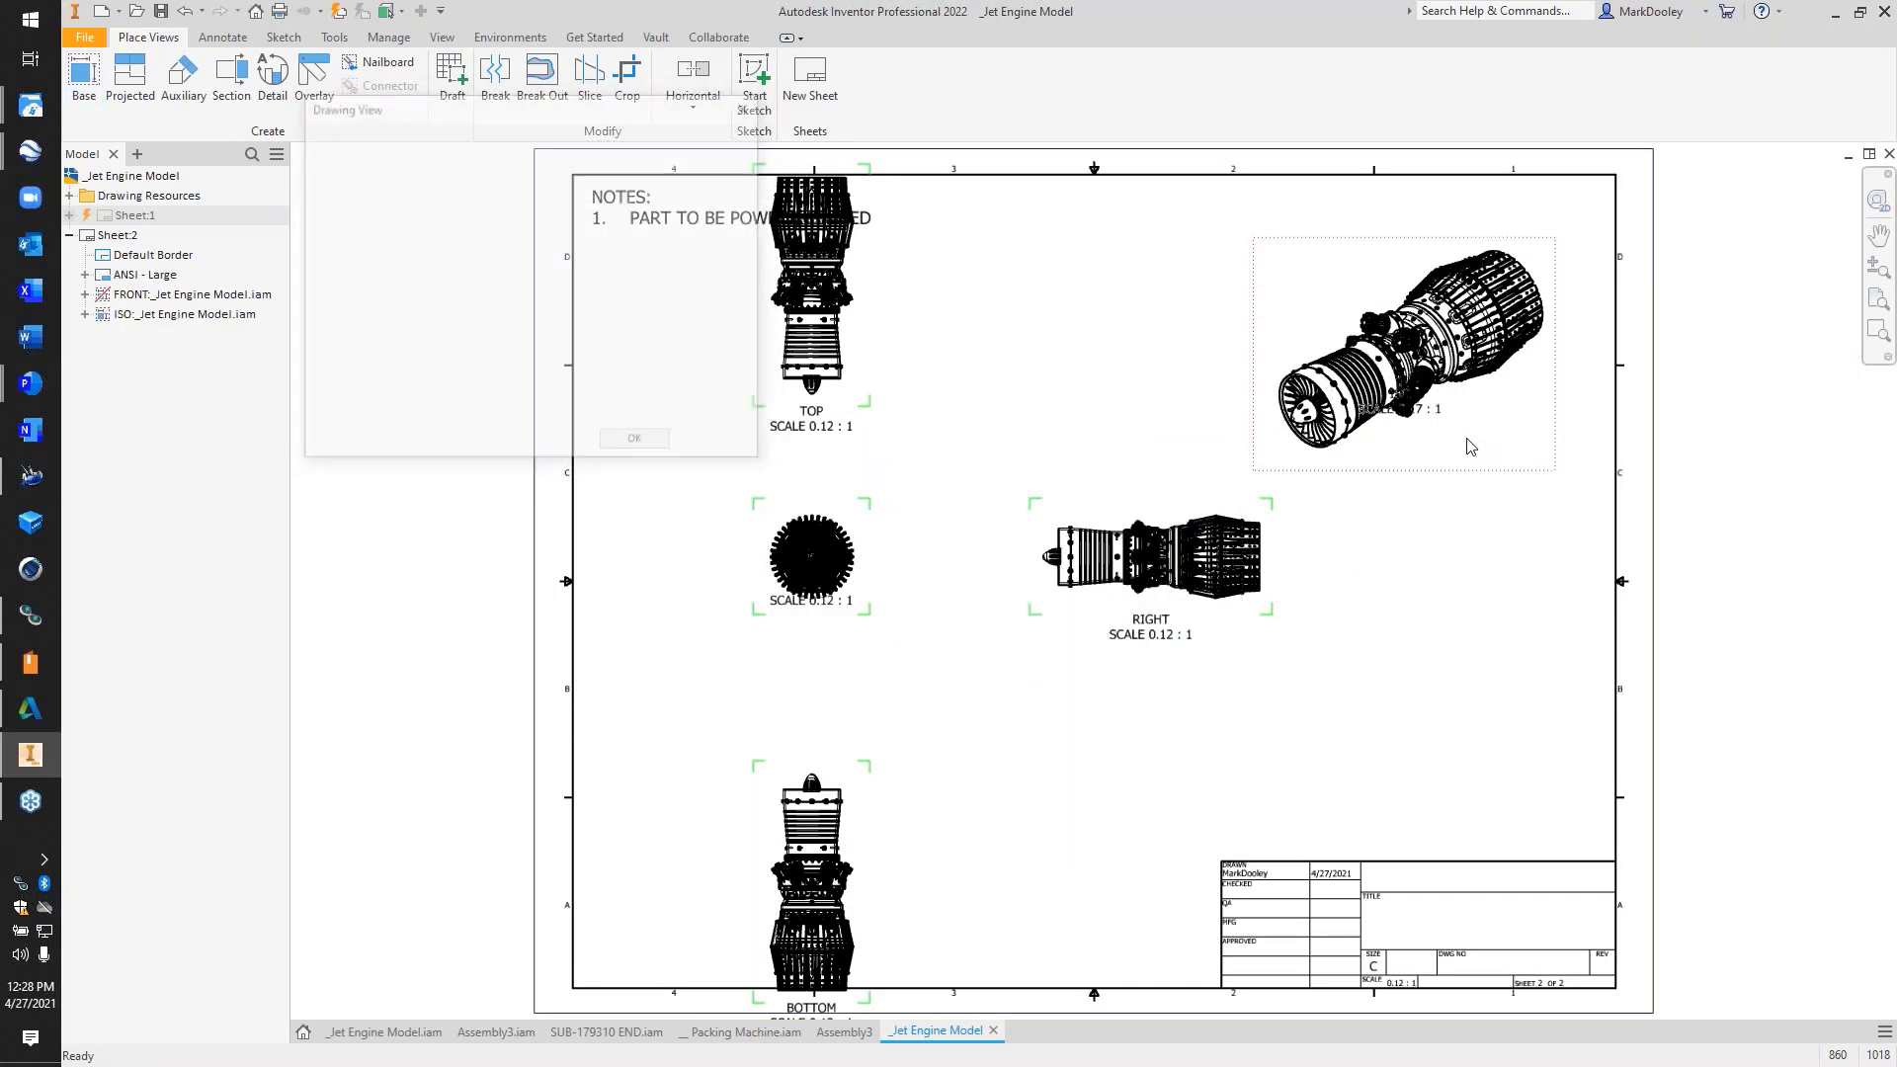
{"action": "left_click", "coordinate": [624, 261]}
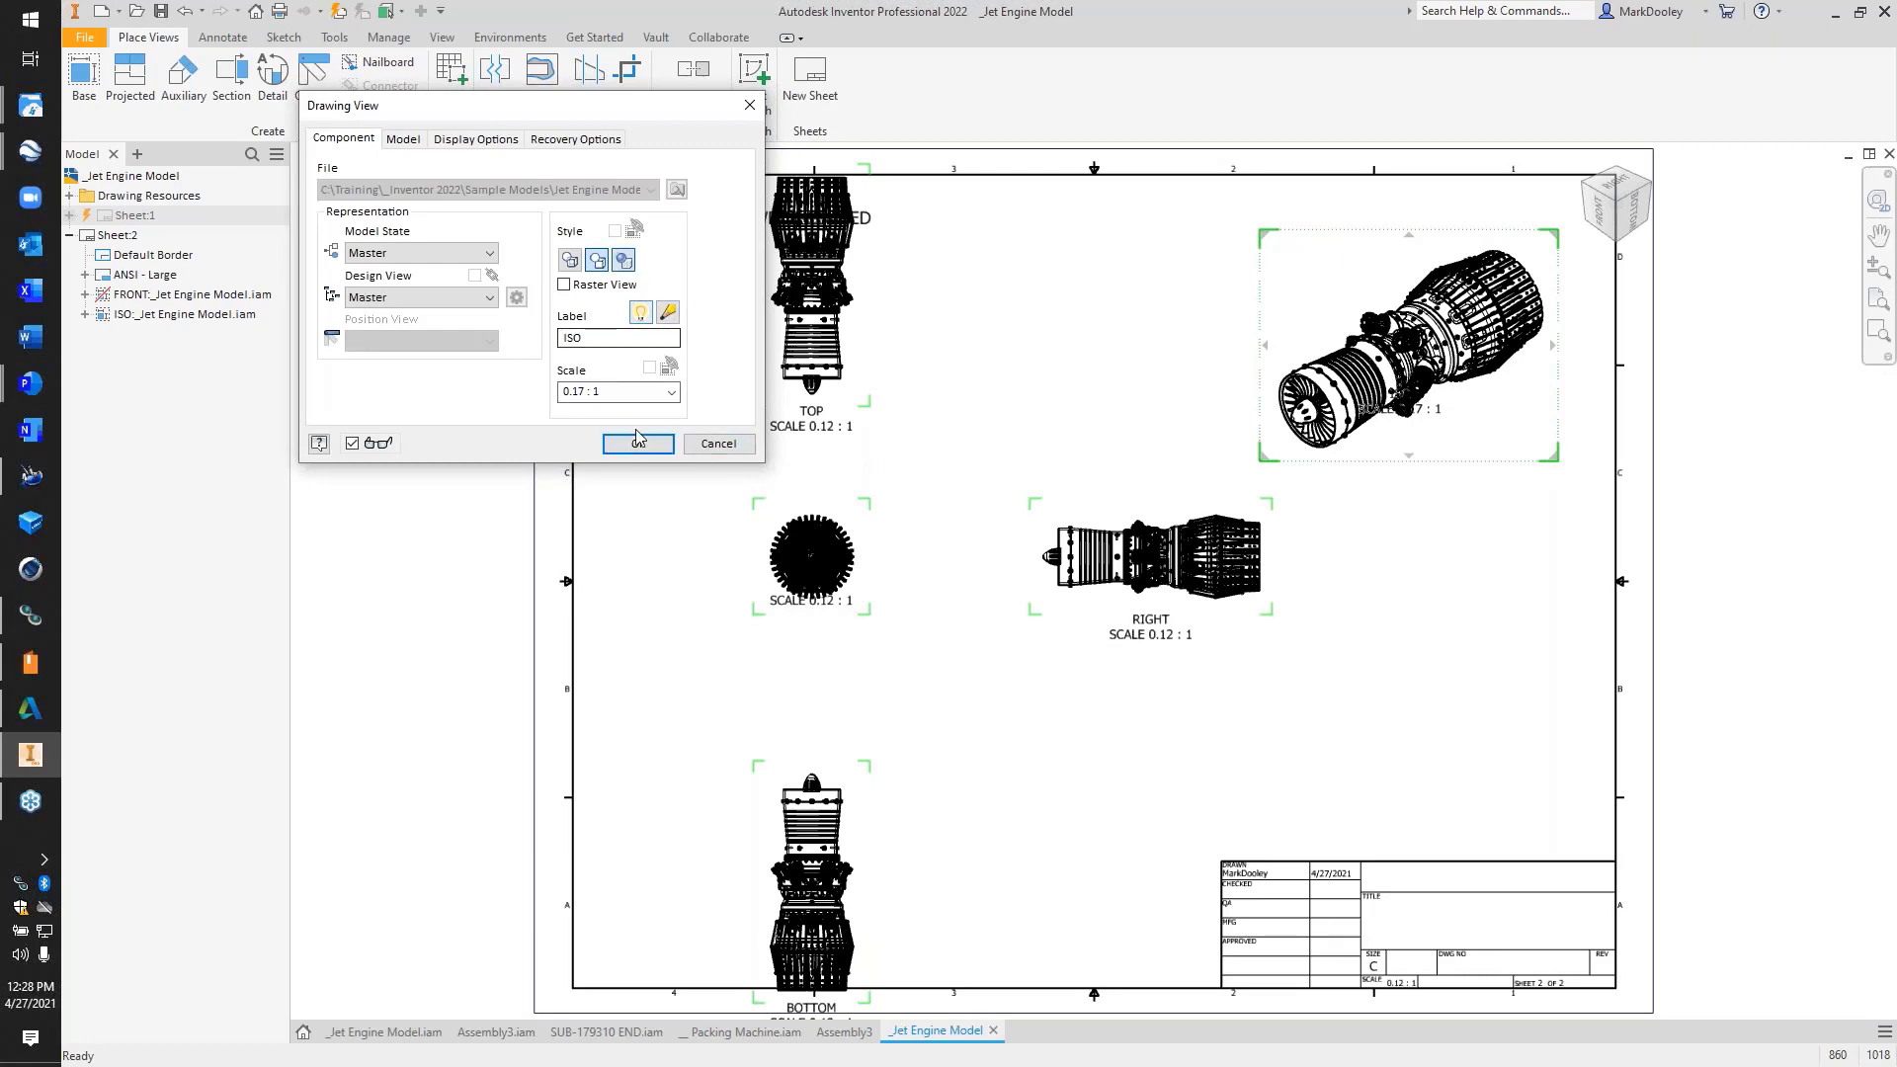
{"action": "left_click", "coordinate": [639, 443]}
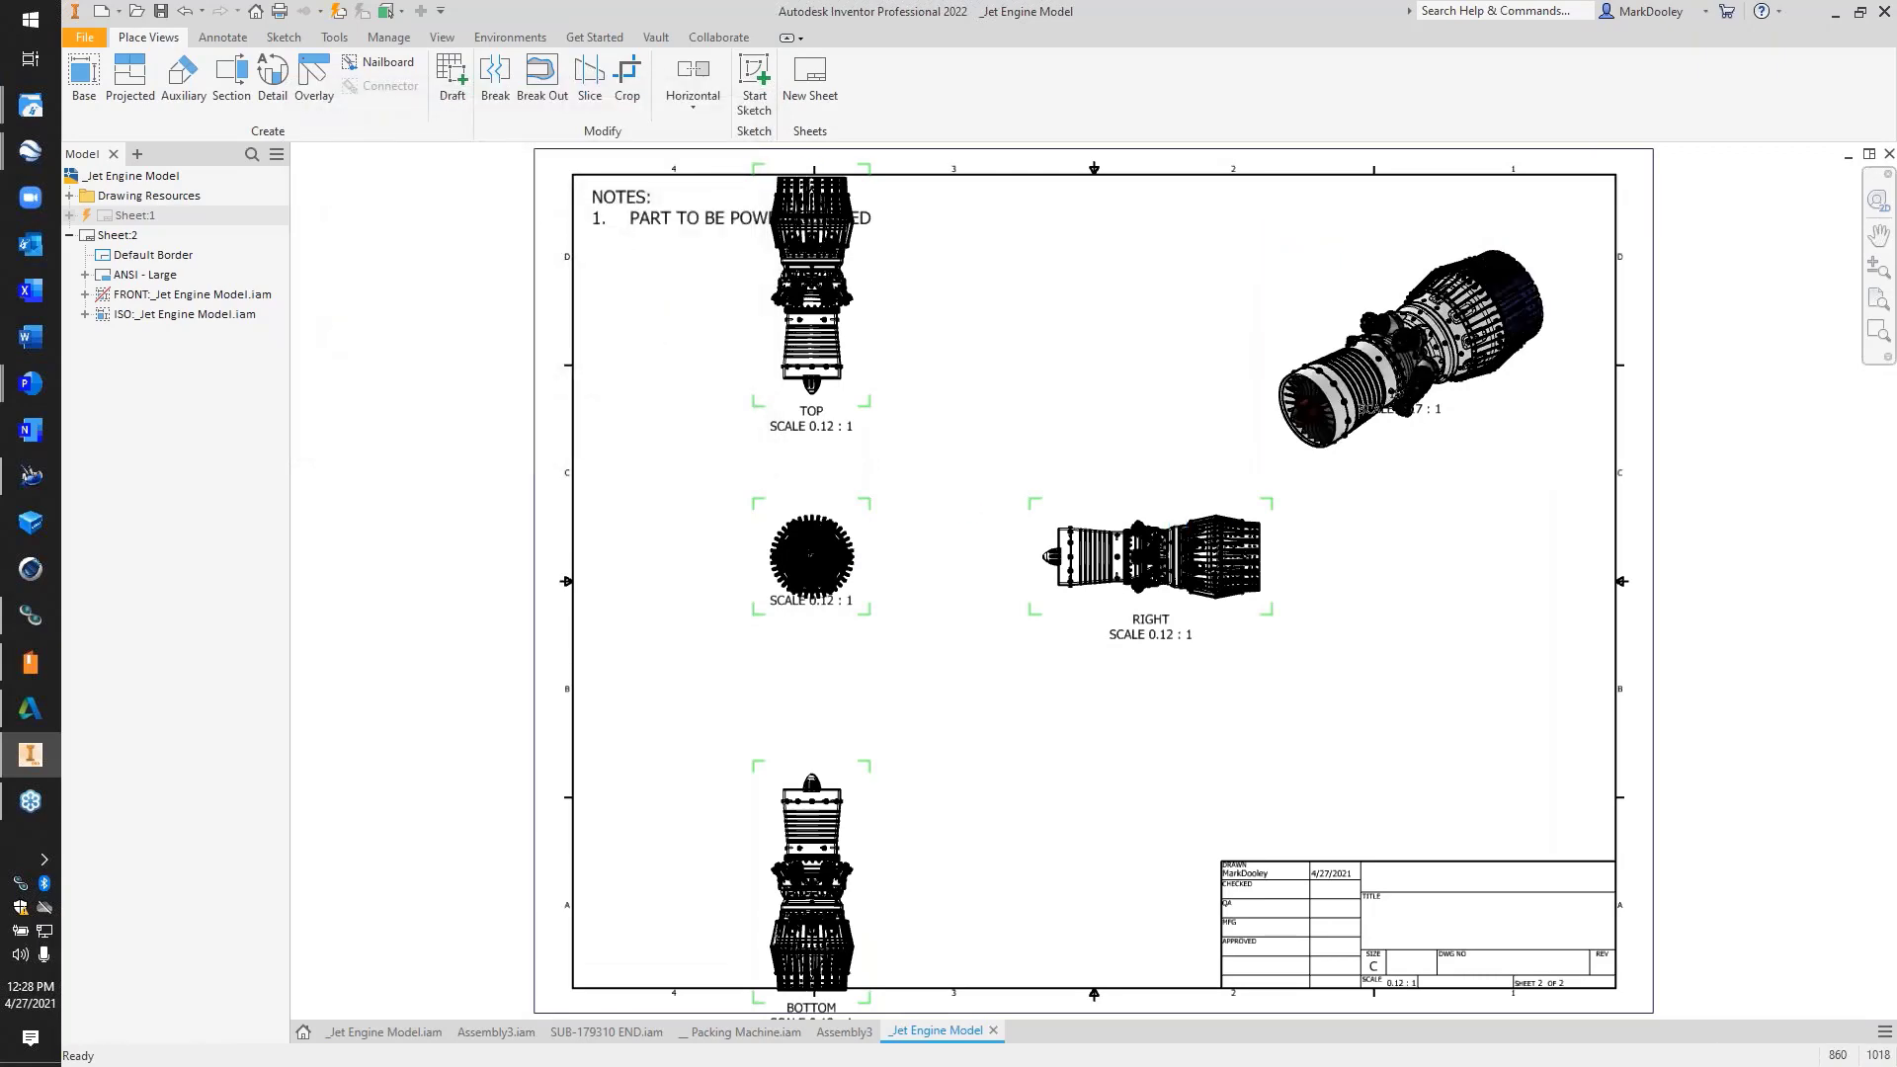
{"action": "scroll", "coordinate": [1529, 259], "scroll_direction": "up", "scroll_amount": 3}
{"action": "scroll", "coordinate": [1528, 342], "scroll_direction": "up", "scroll_amount": 5}
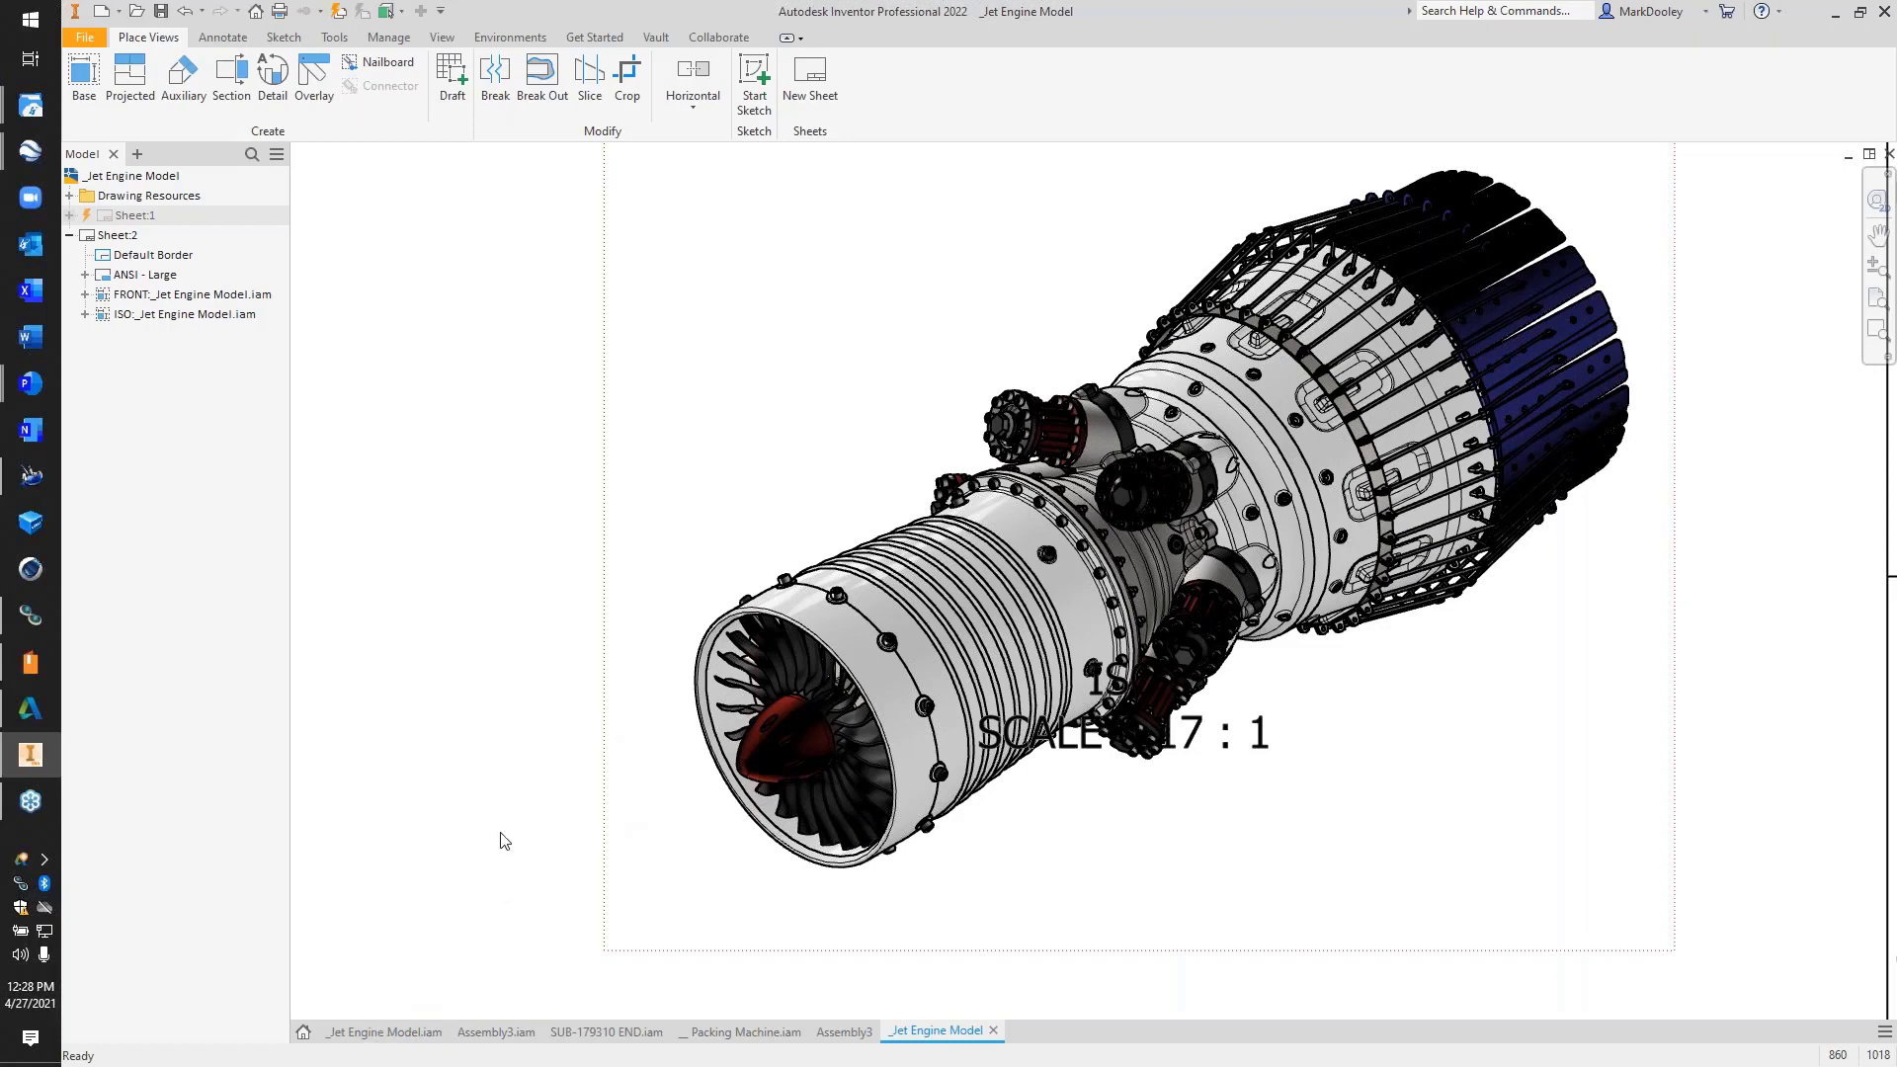
{"action": "scroll", "coordinate": [494, 838], "scroll_direction": "down", "scroll_amount": 3}
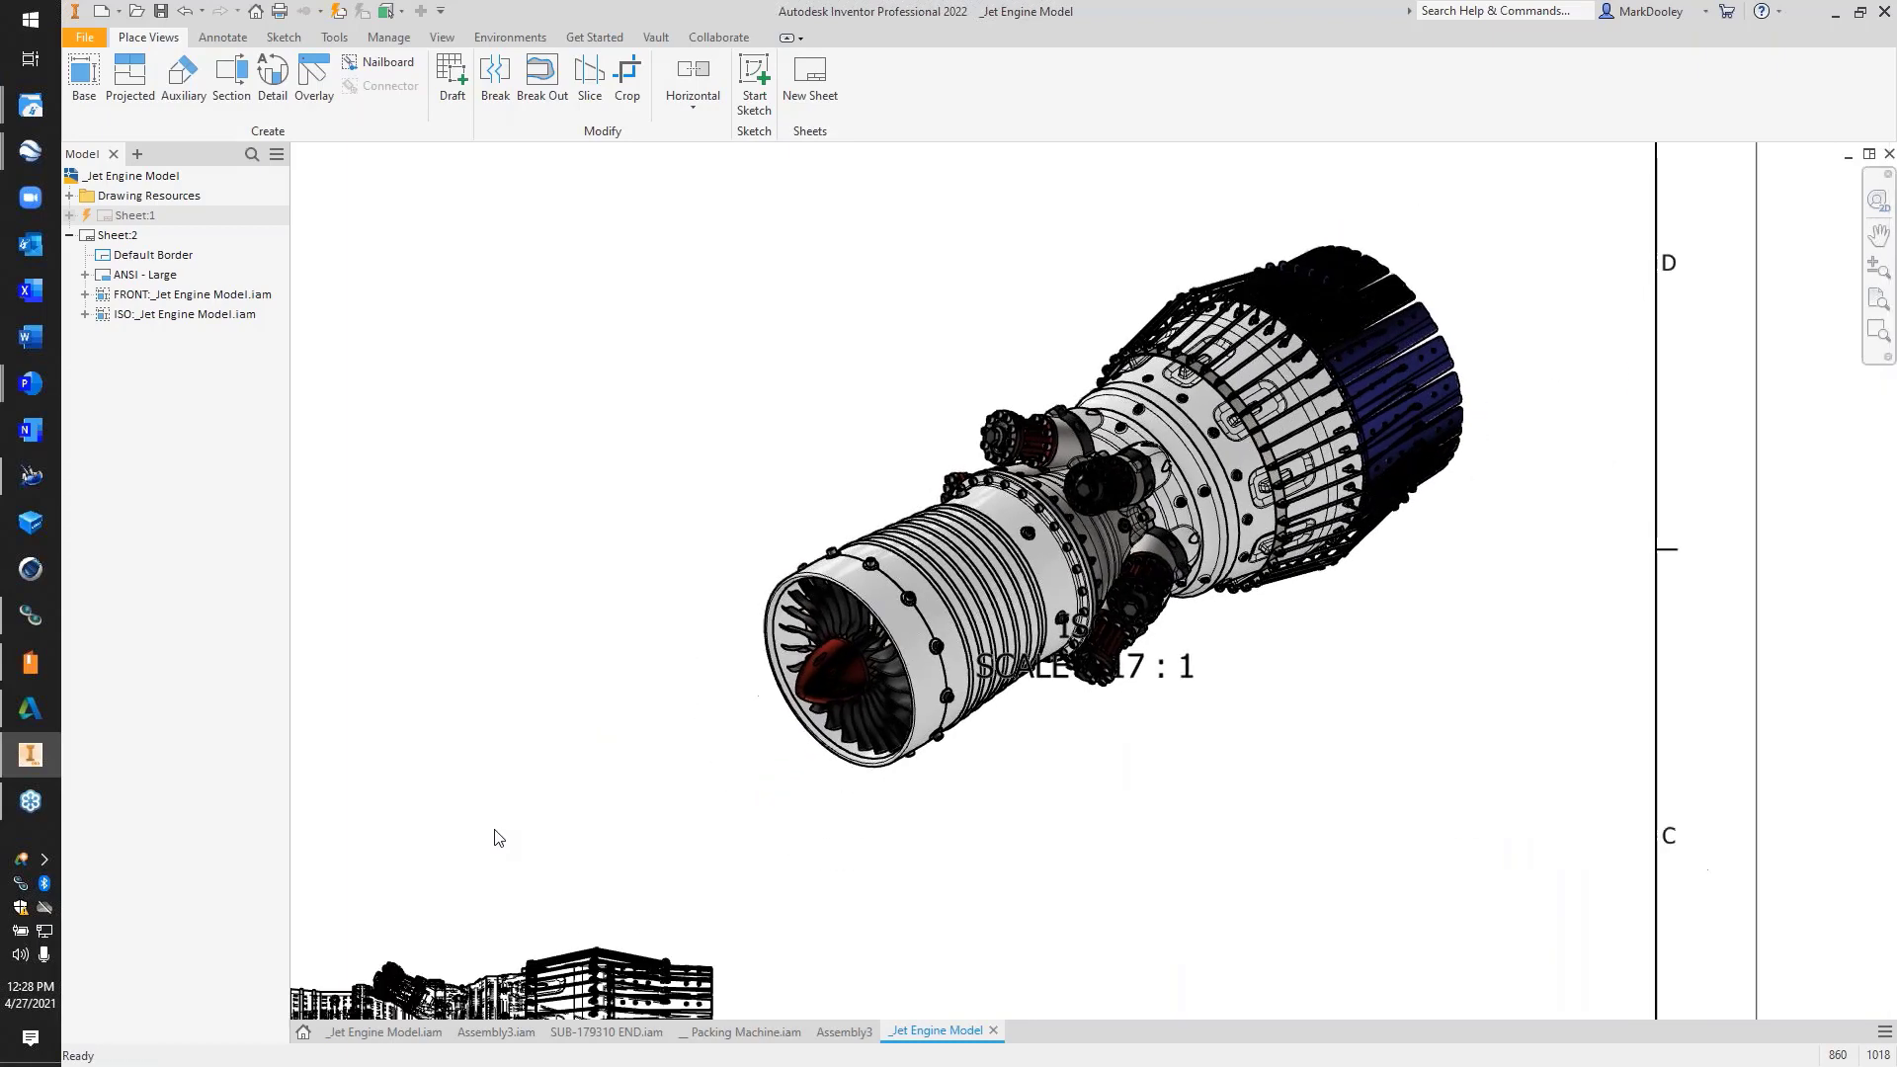
Compare the shaded ISO view with the jet engine assembly model, and turn off tangent edges in the drawing's ISO view
{"action": "left_click", "coordinate": [375, 1032]}
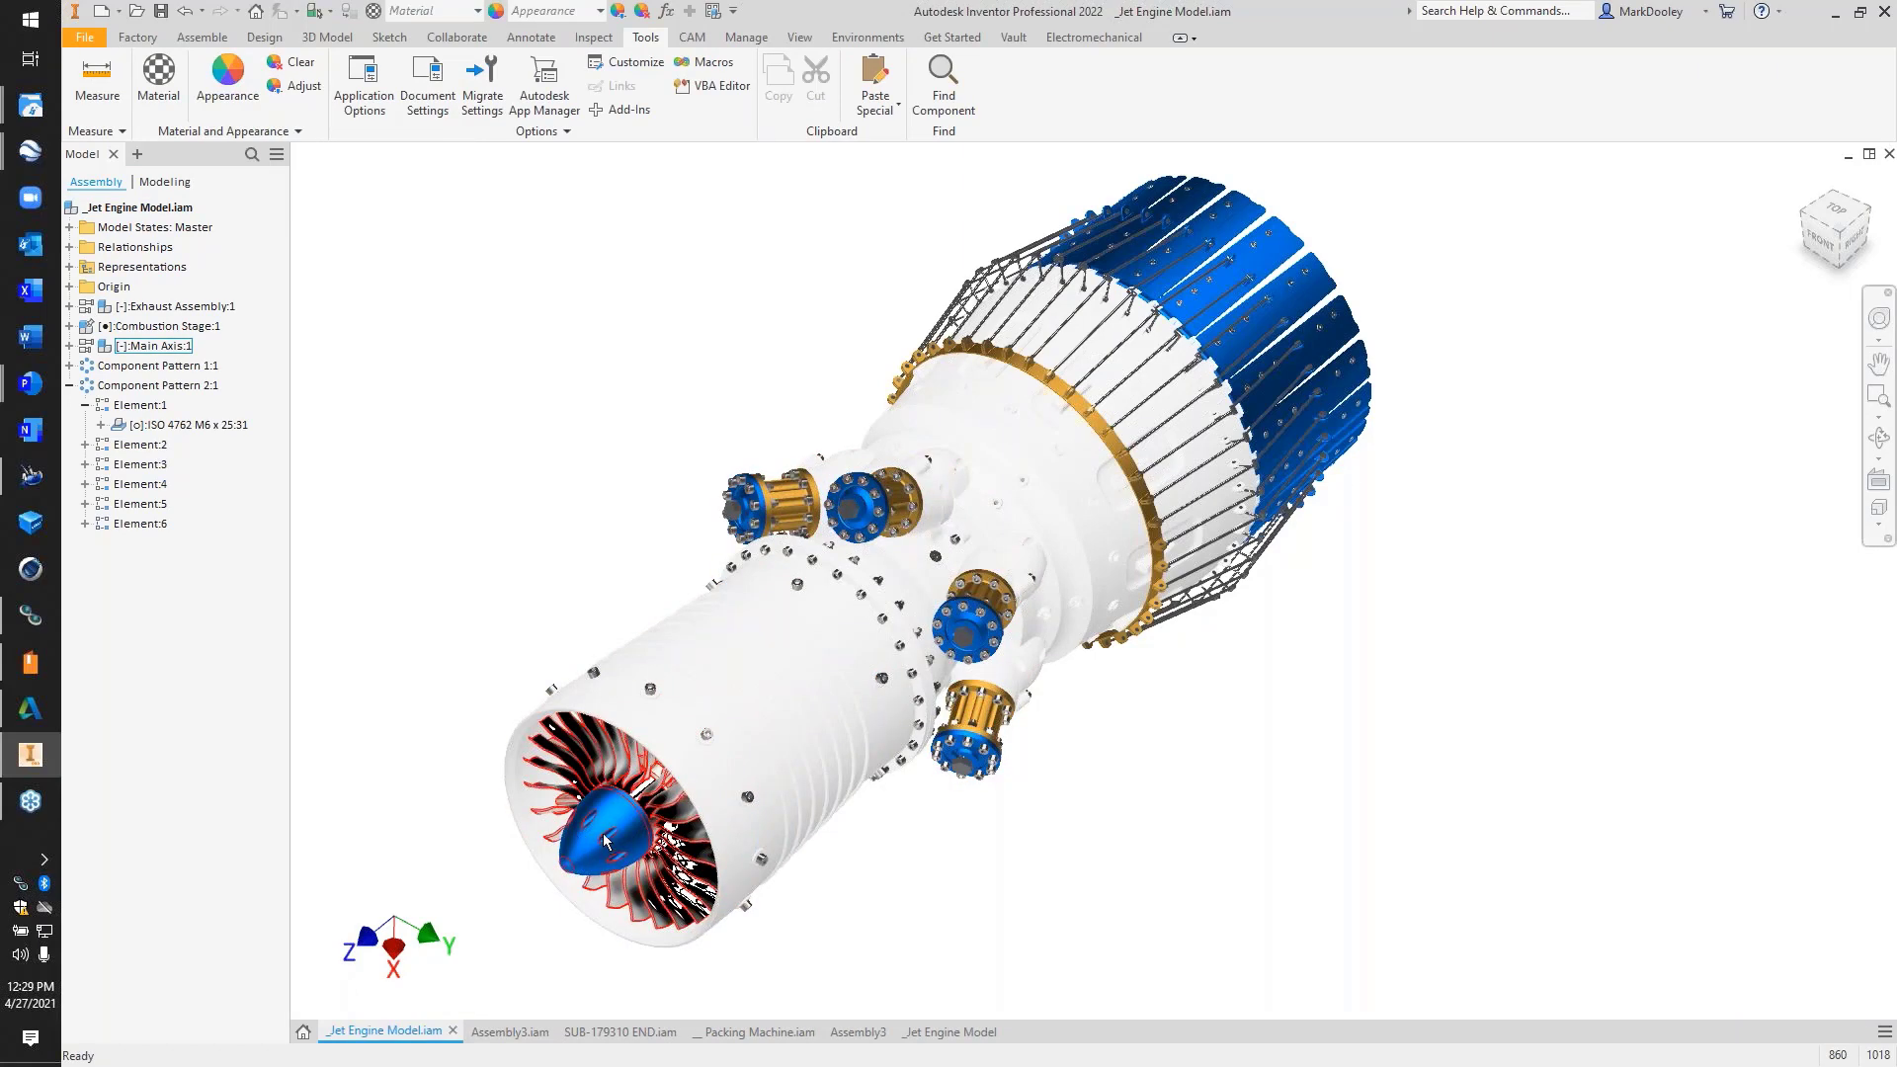
{"action": "left_click", "coordinate": [949, 1032]}
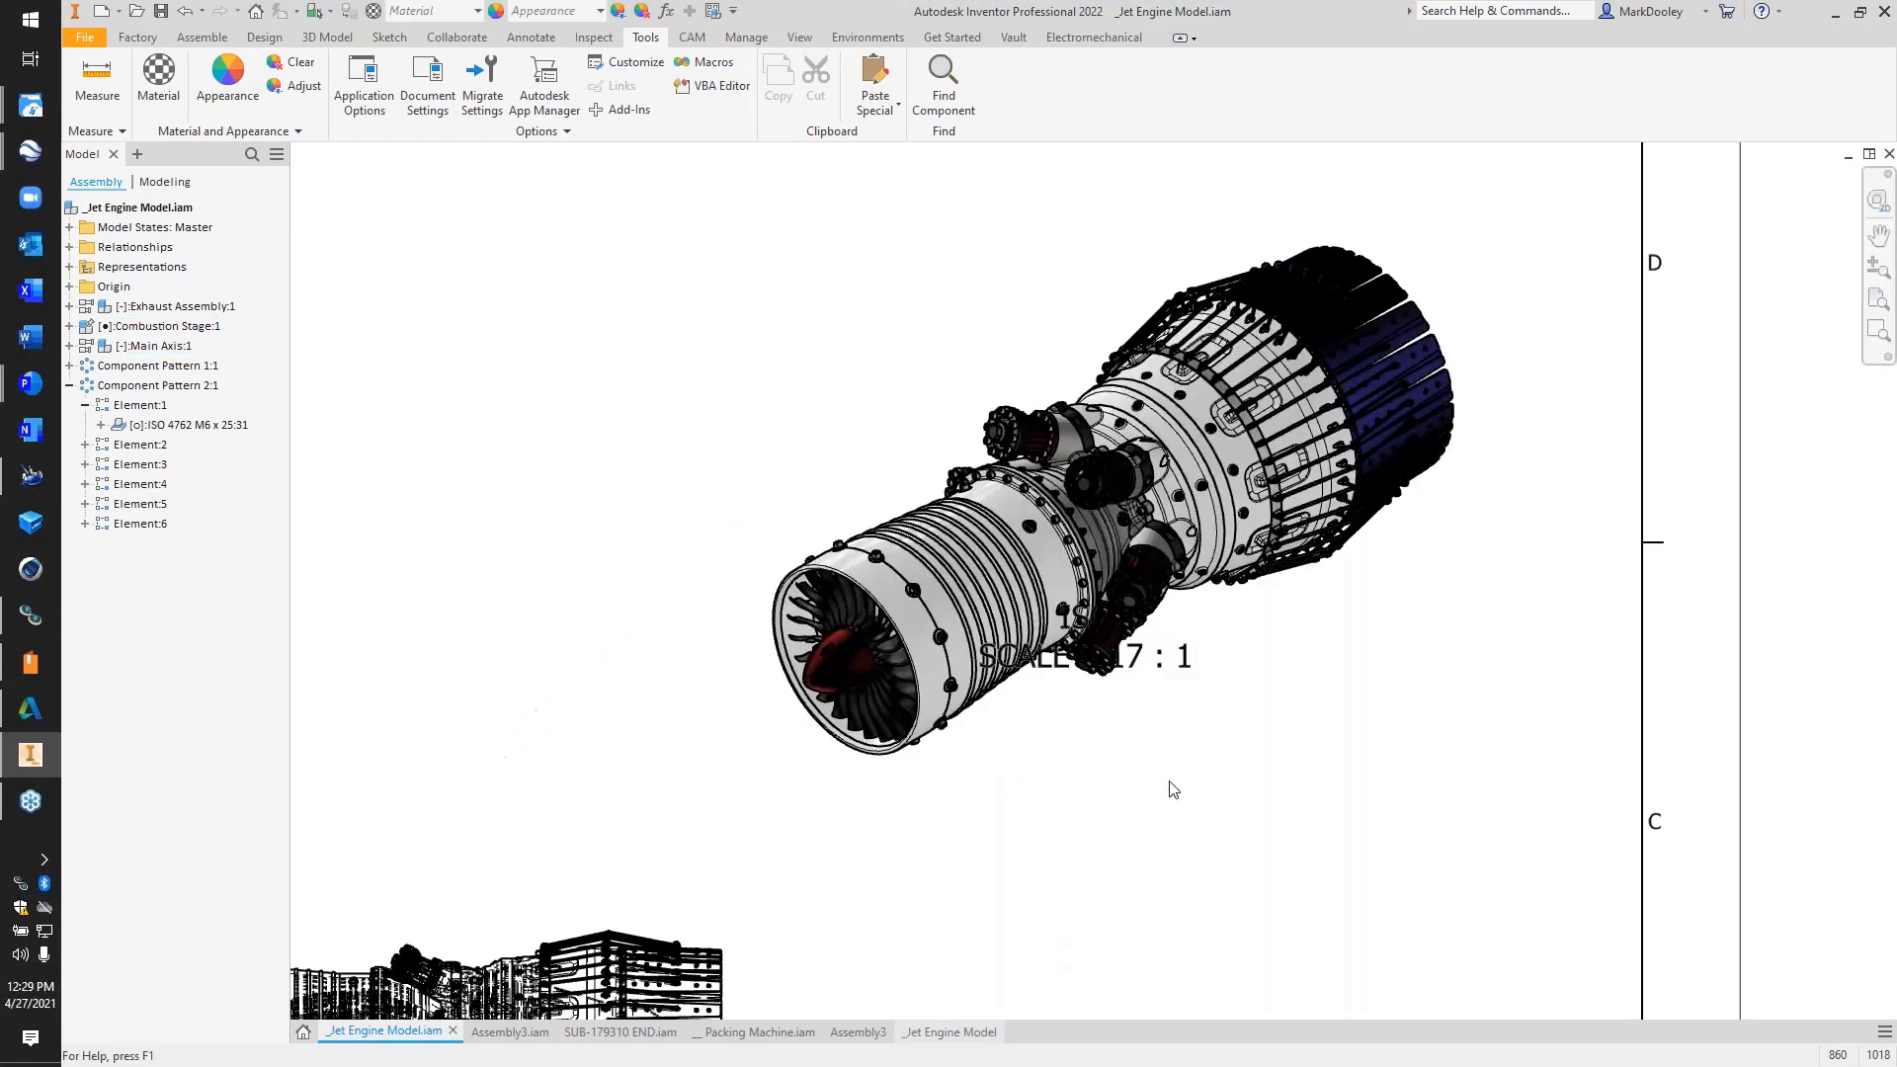
{"action": "double_click", "coordinate": [1092, 759]}
{"action": "left_click", "coordinate": [487, 257]}
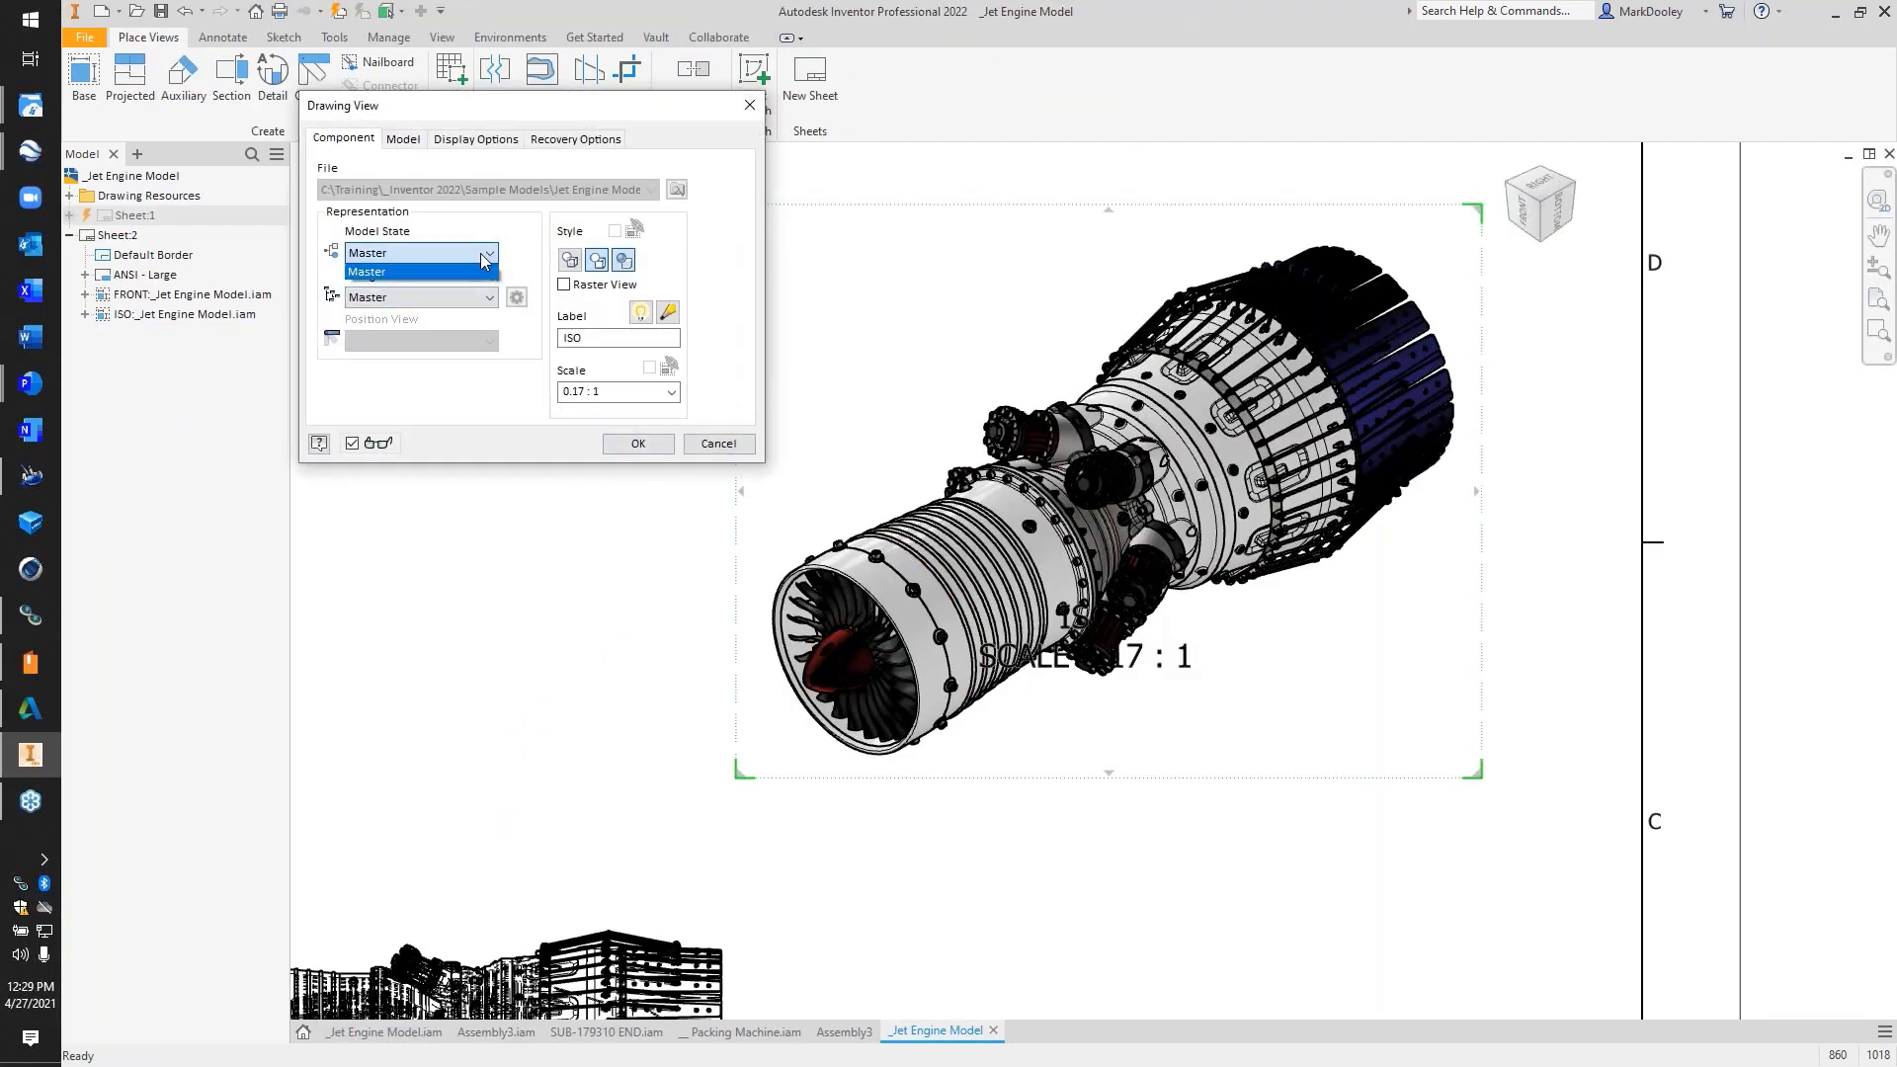
{"action": "left_click", "coordinate": [440, 255]}
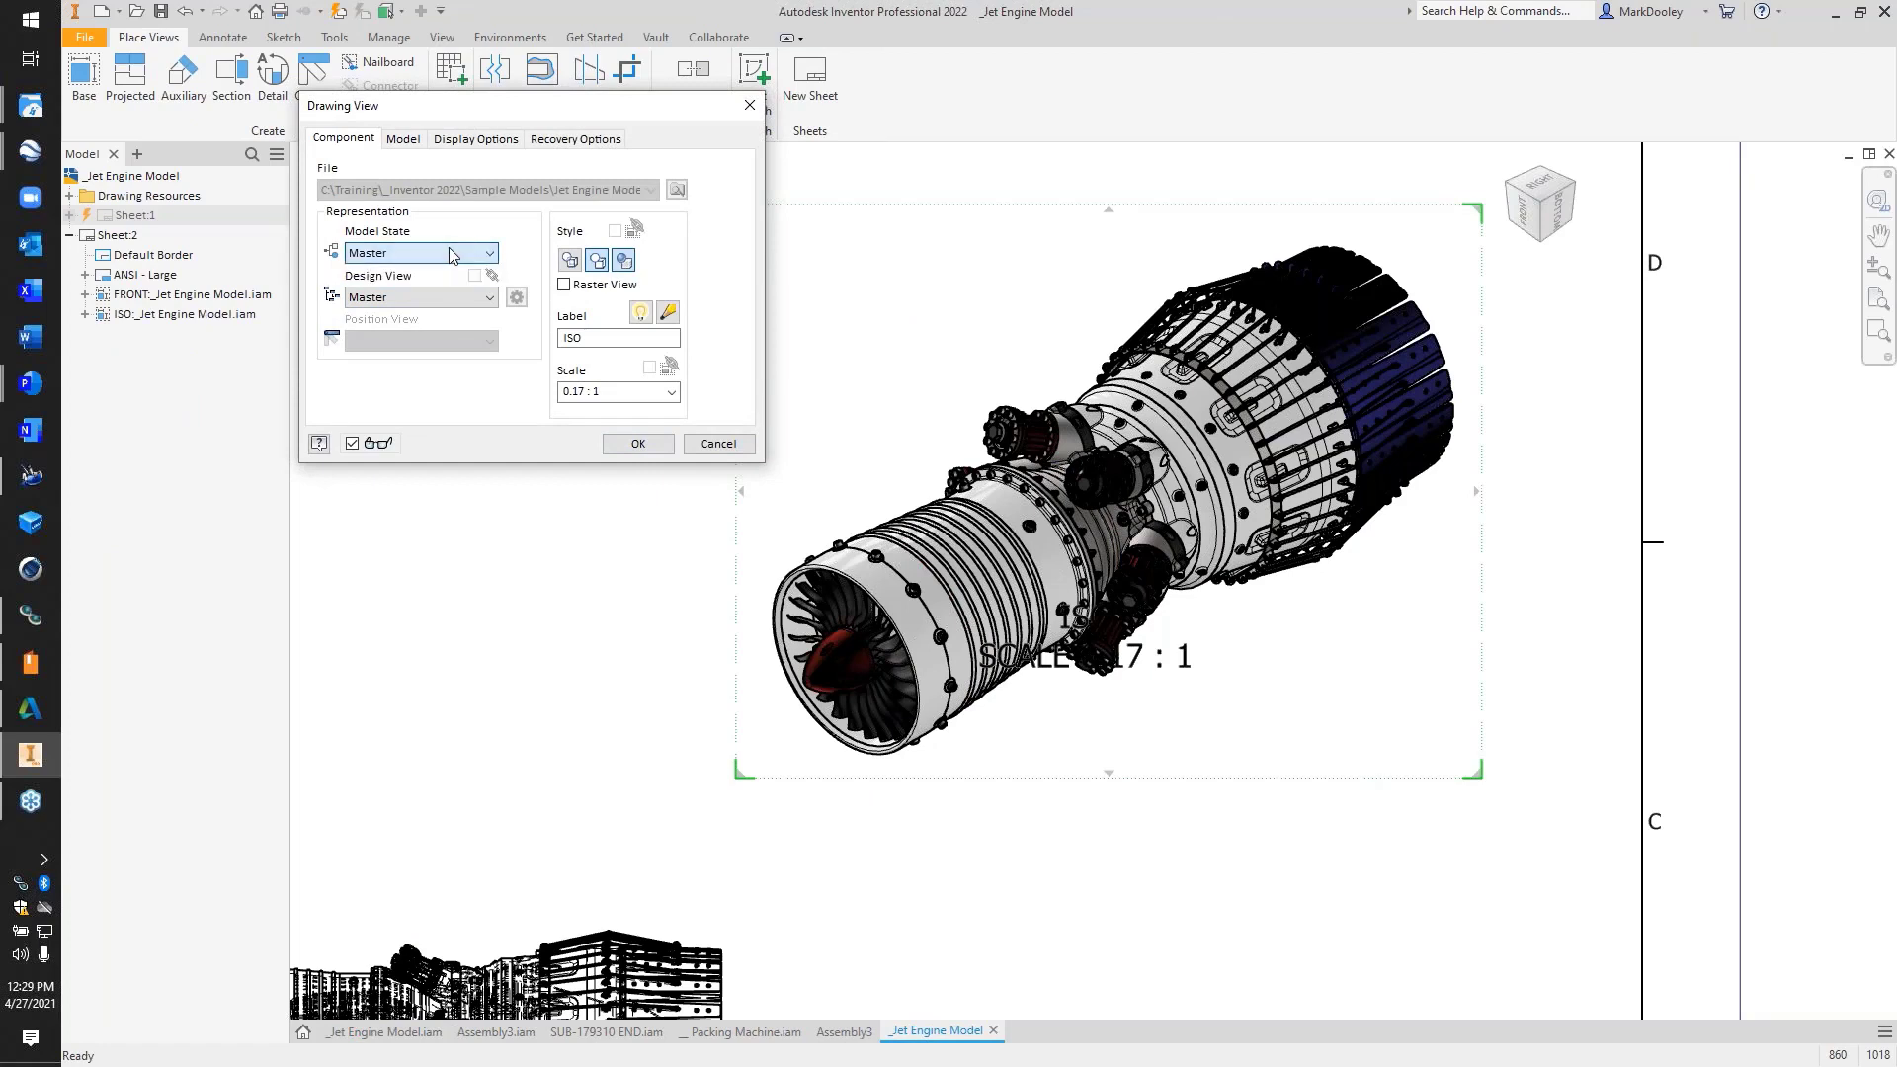
{"action": "left_click", "coordinate": [405, 139]}
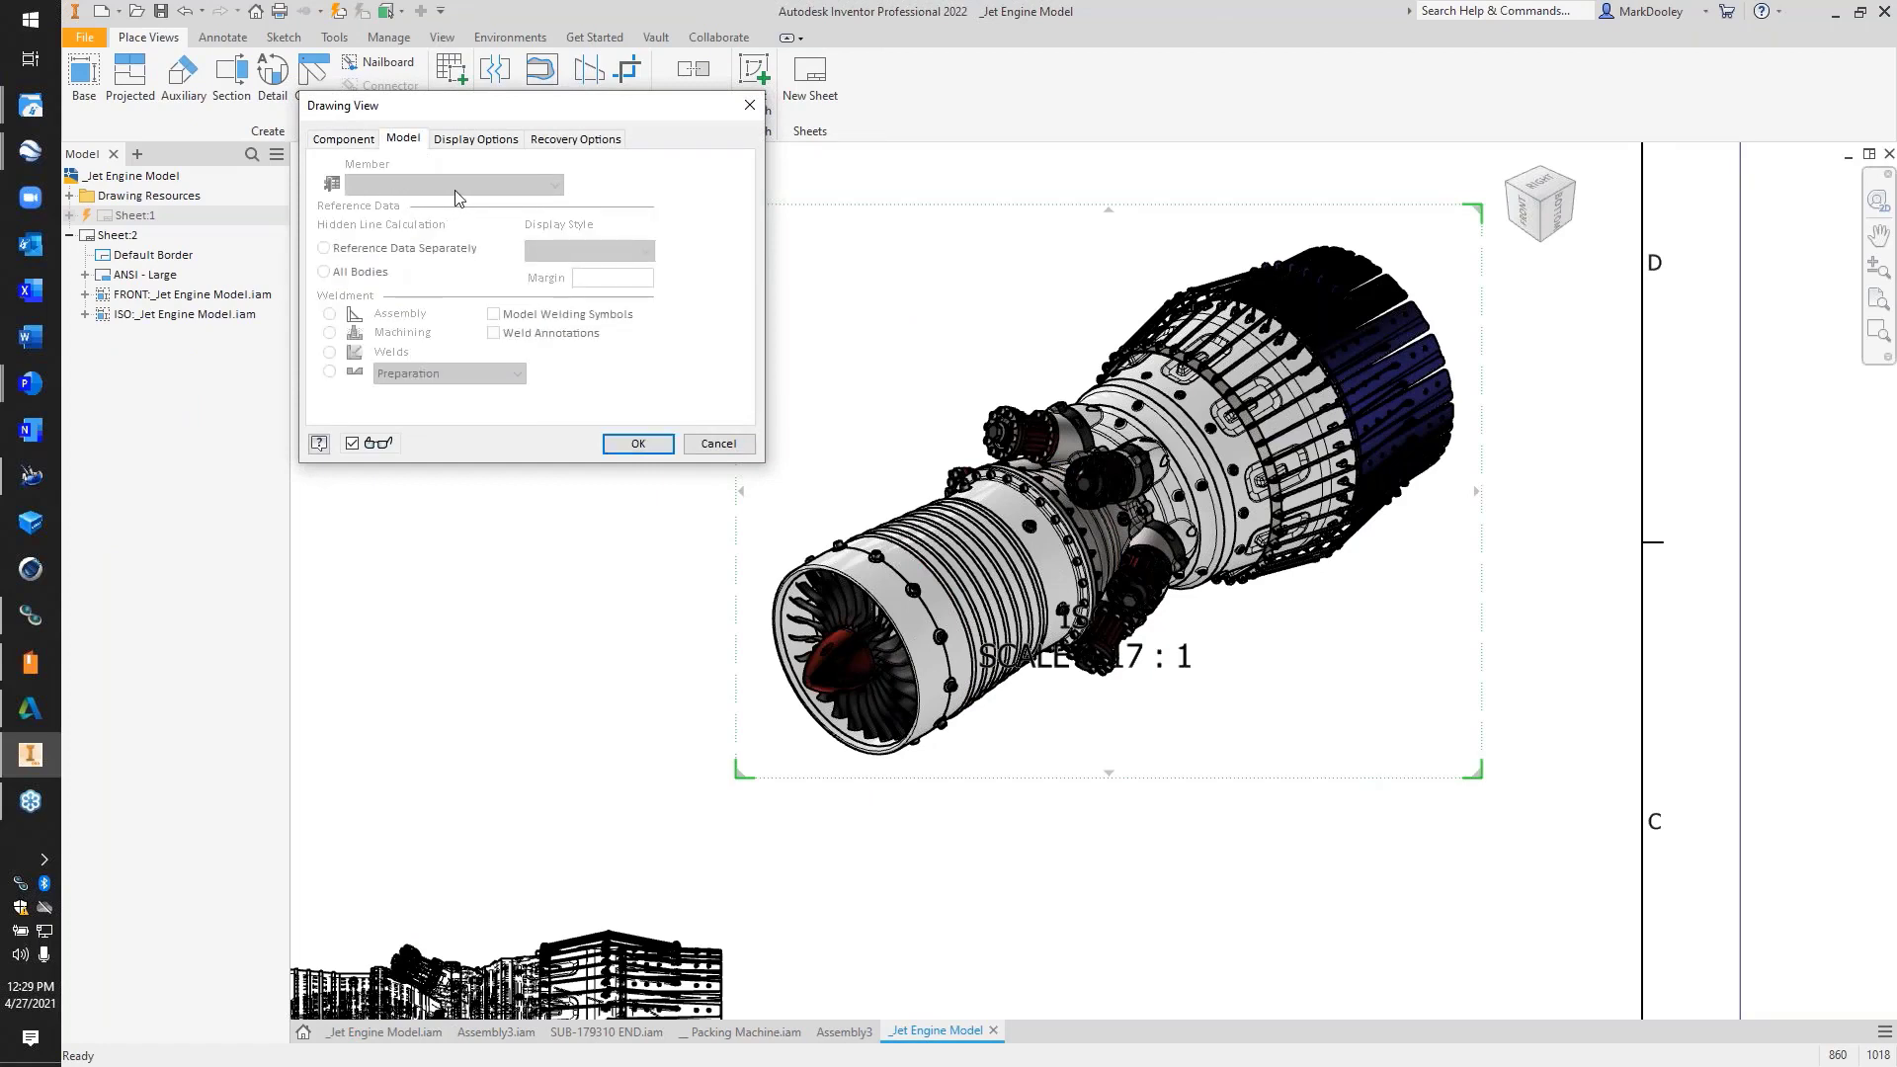
{"action": "left_click", "coordinate": [477, 140]}
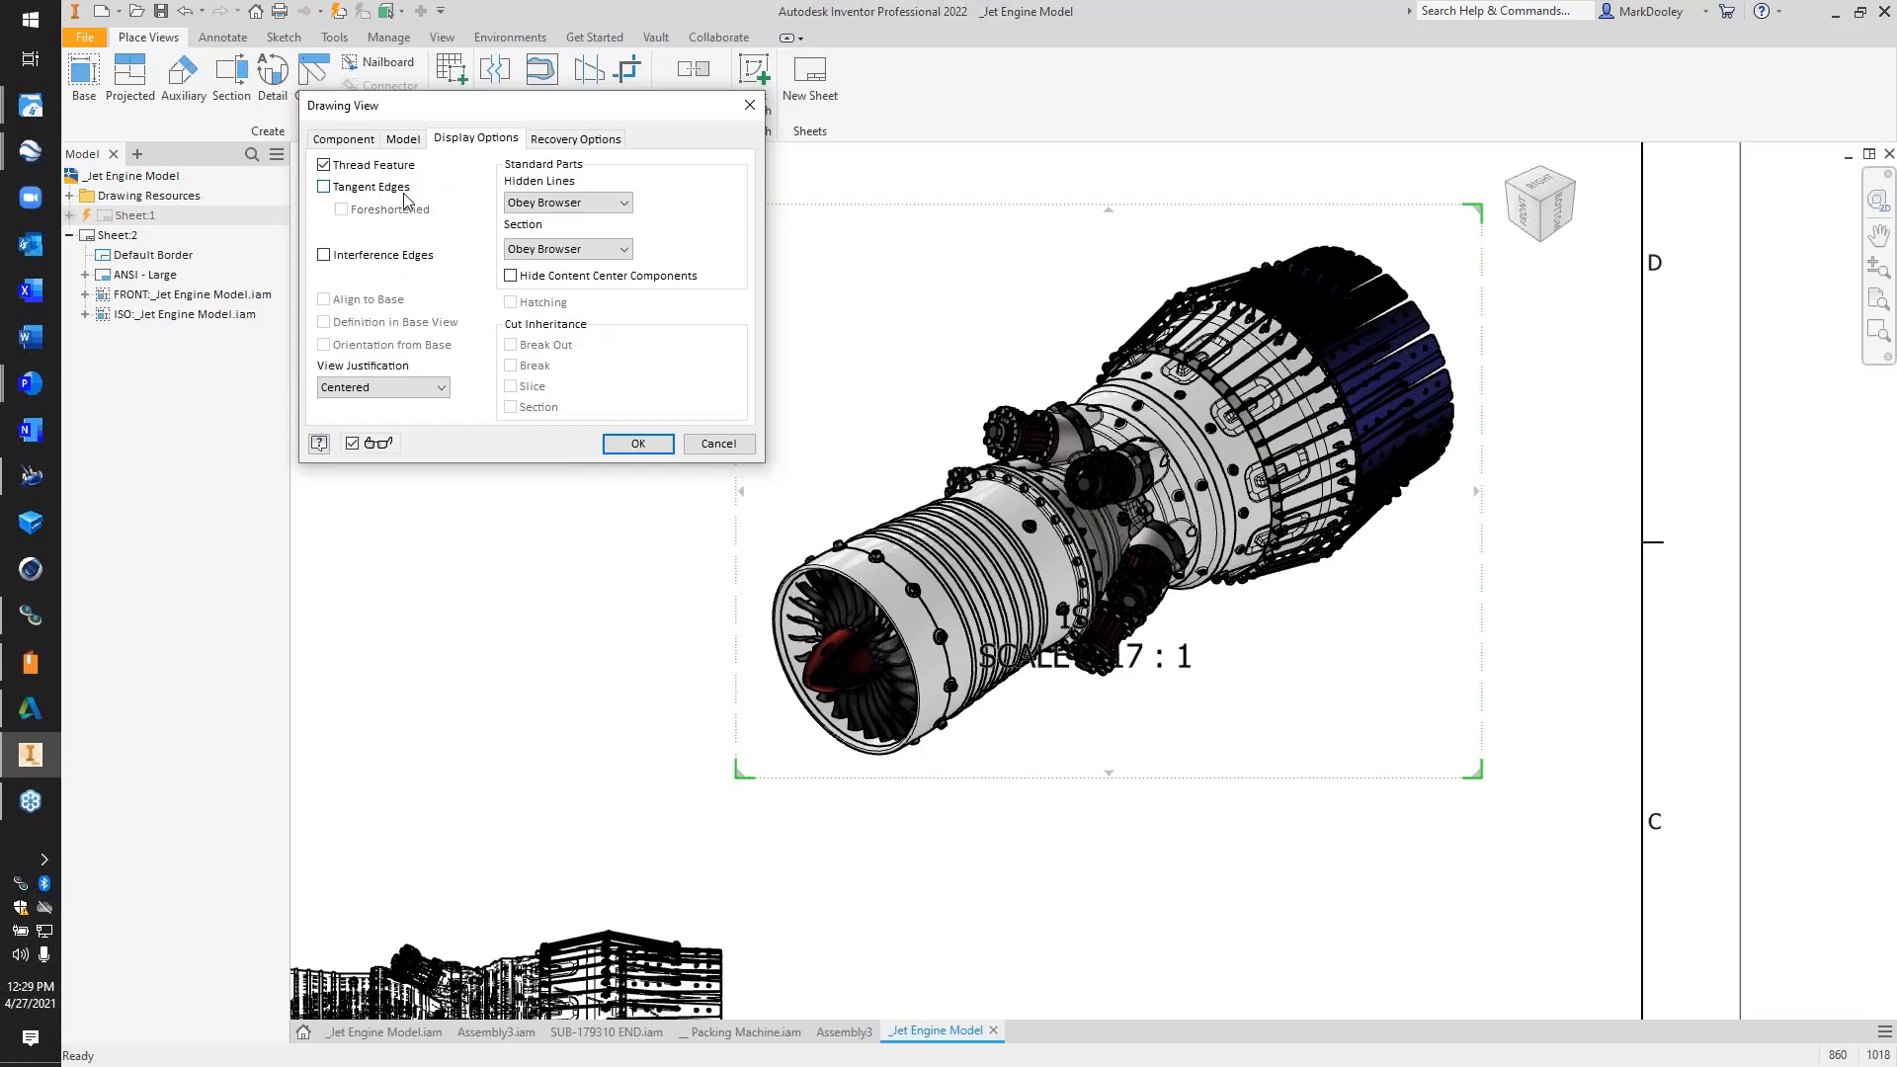
{"action": "left_click", "coordinate": [344, 145]}
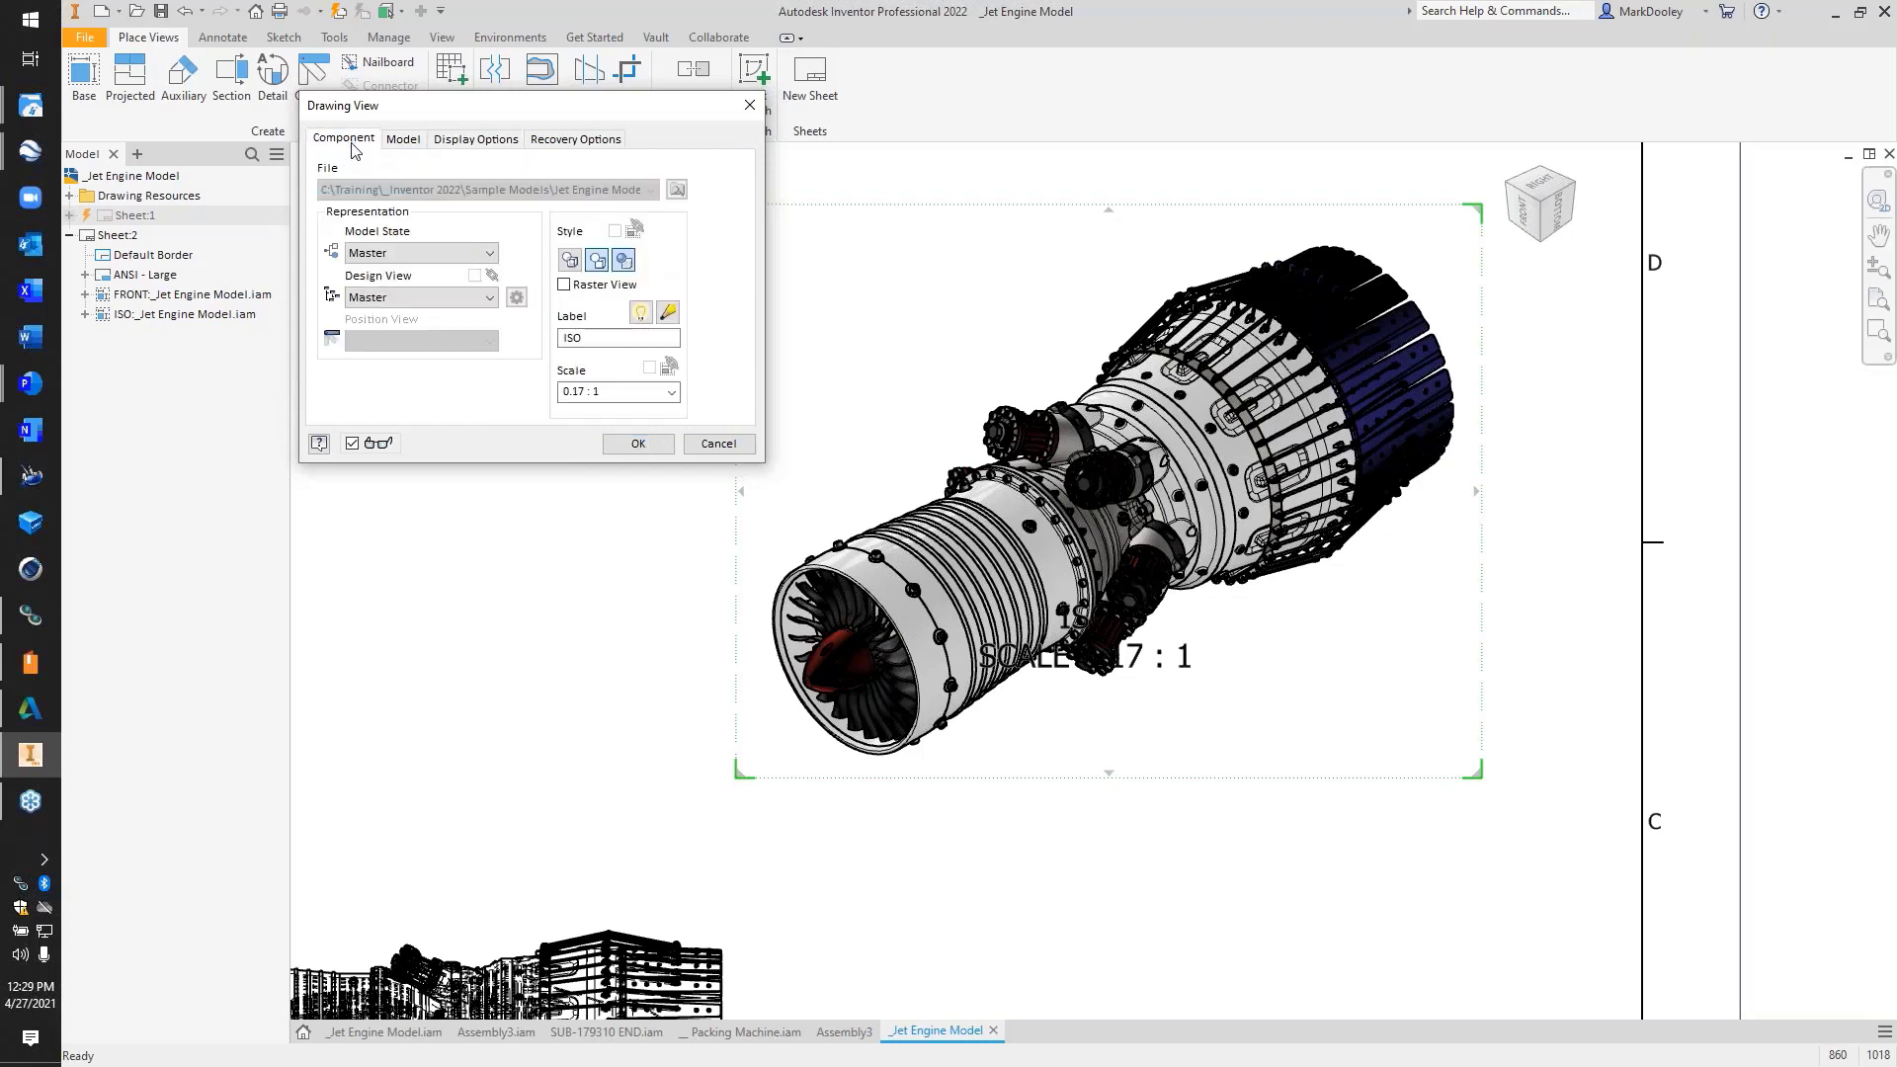
{"action": "left_click", "coordinate": [622, 264]}
{"action": "left_click", "coordinate": [639, 444]}
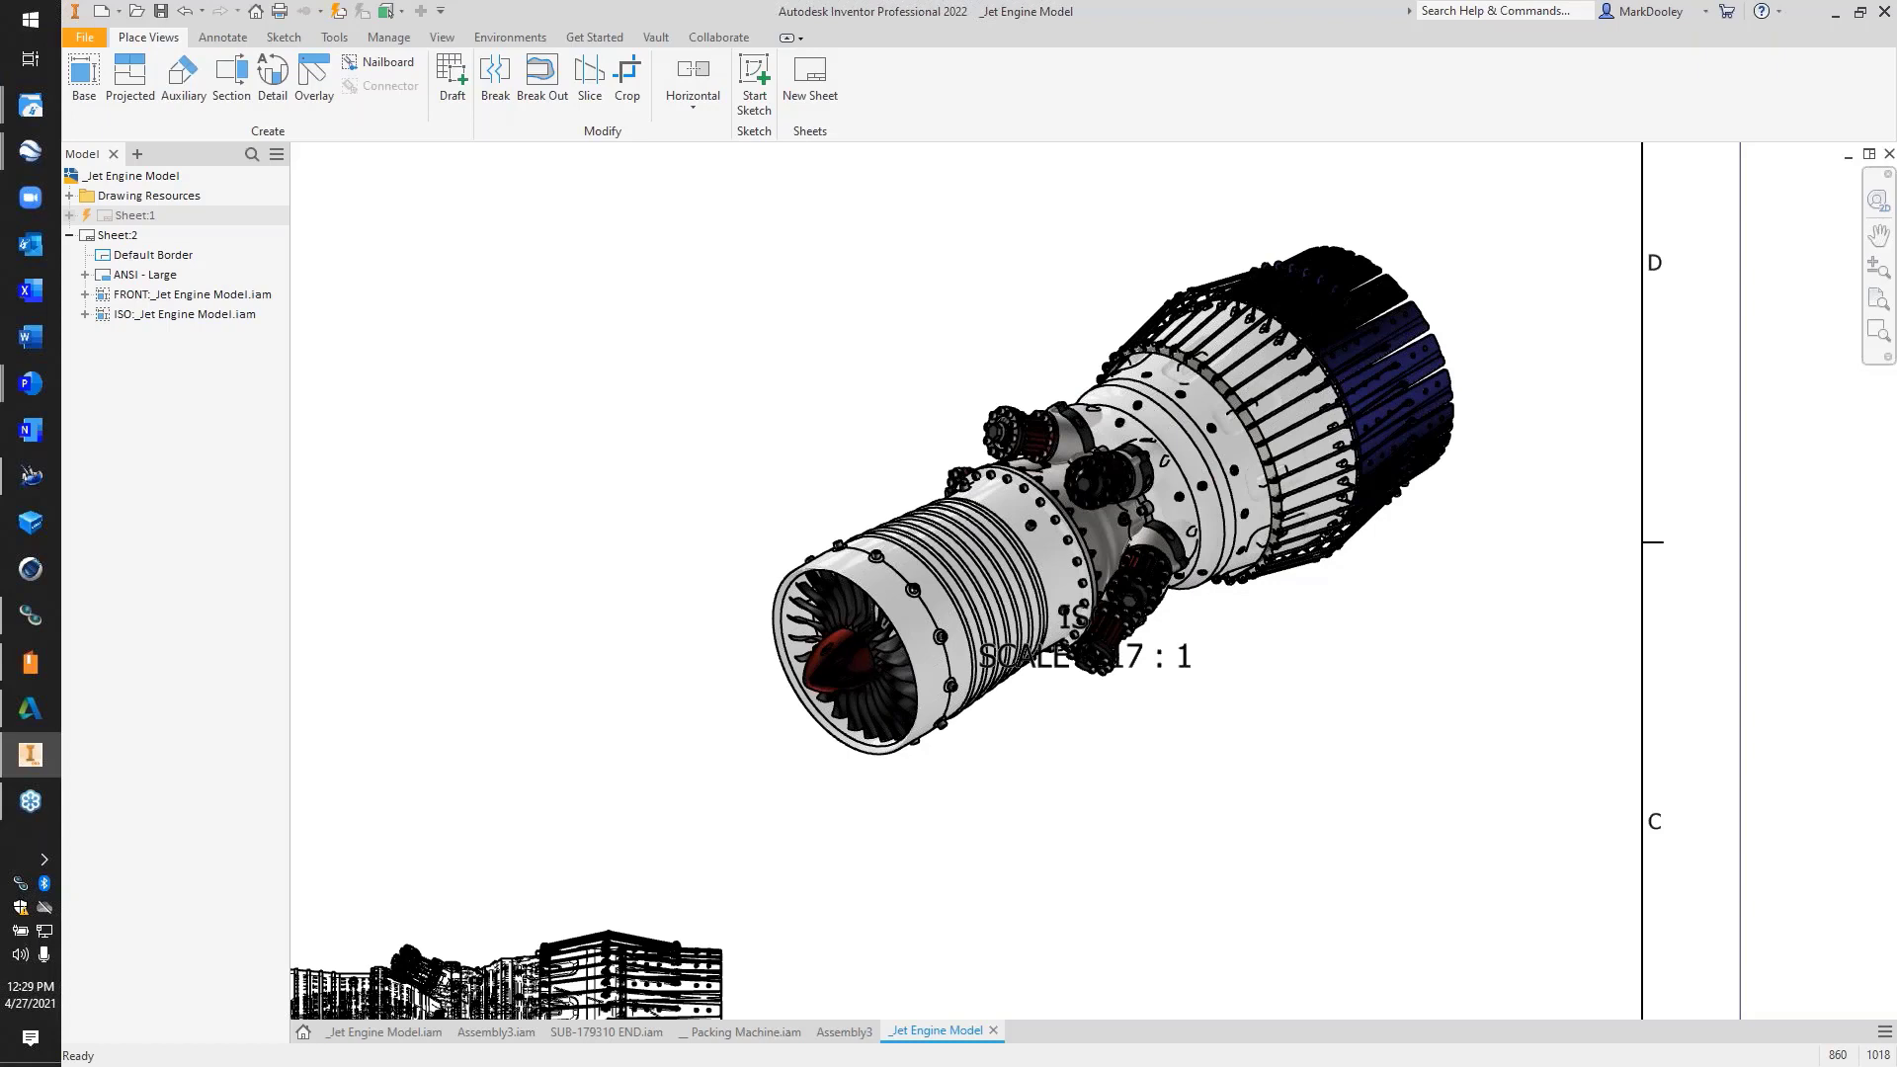
{"action": "key", "text": "alt+Tab"}
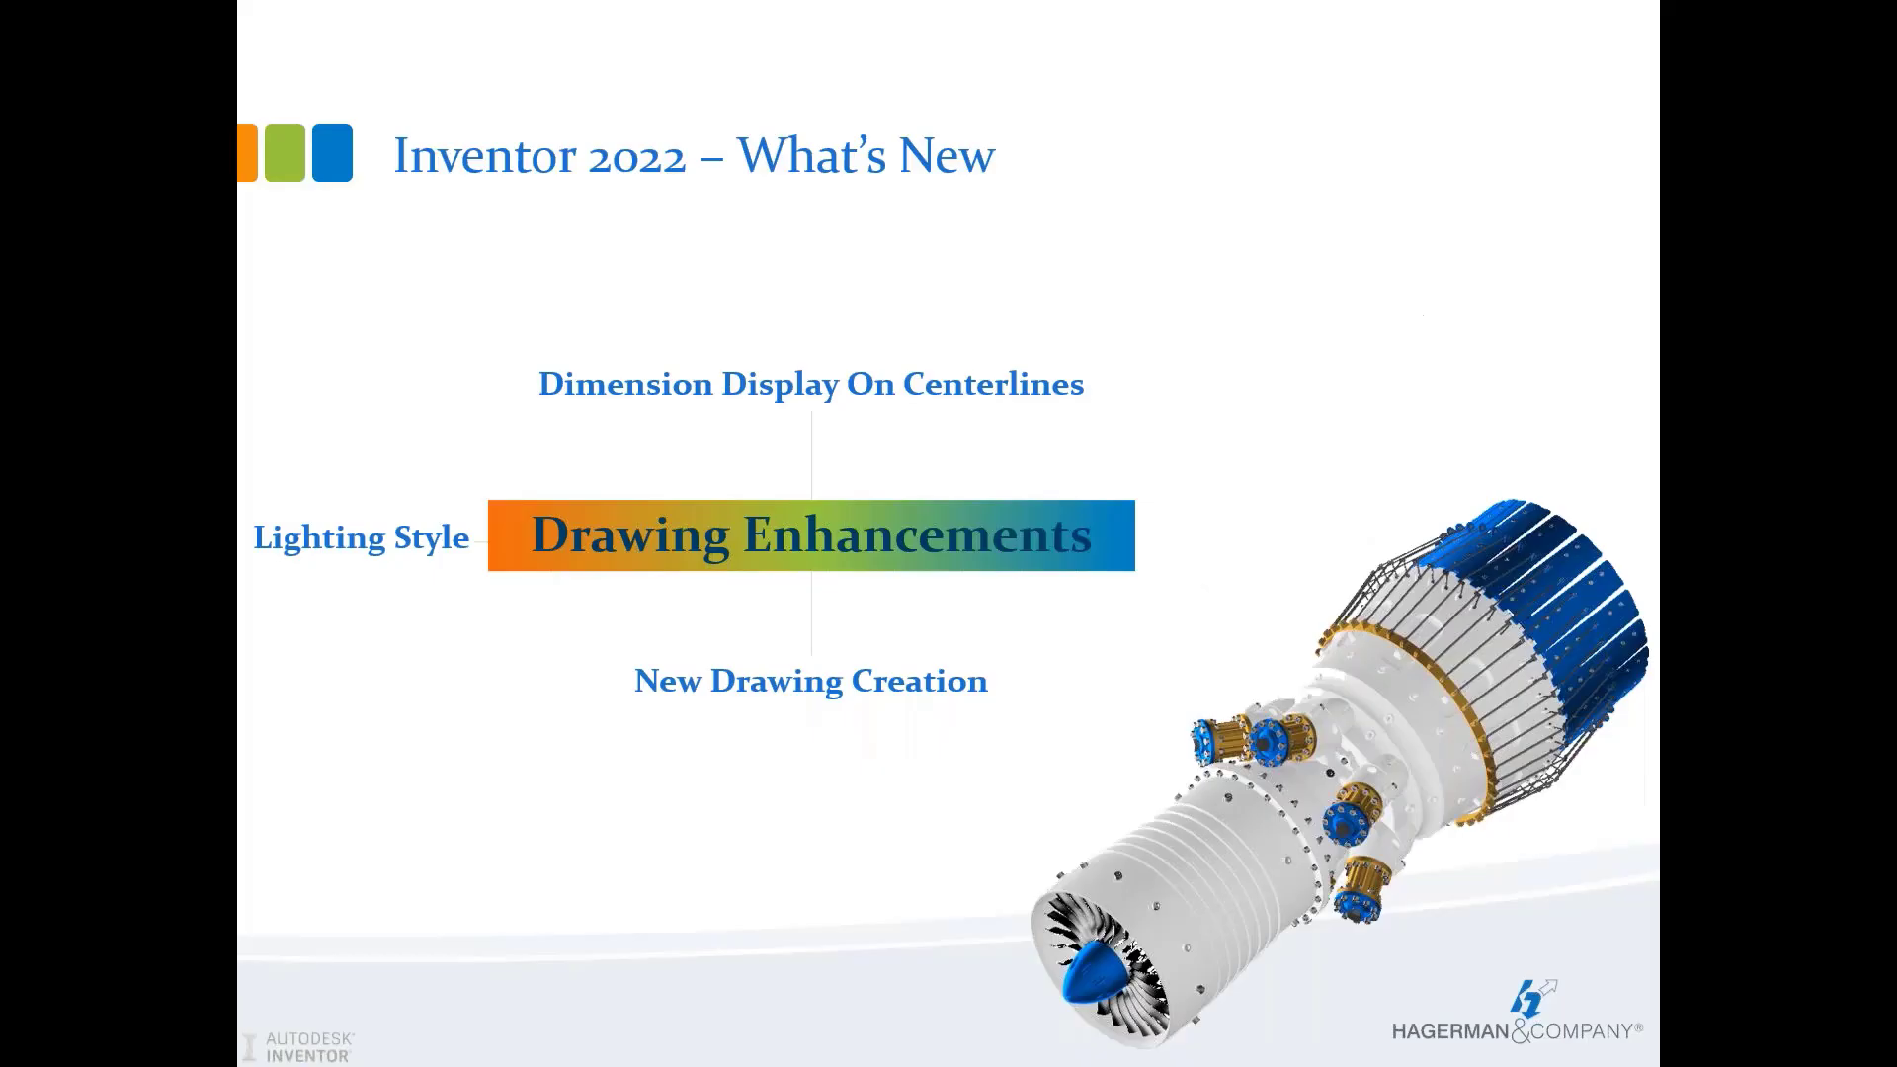
{"action": "left_click", "coordinate": [1704, 577]}
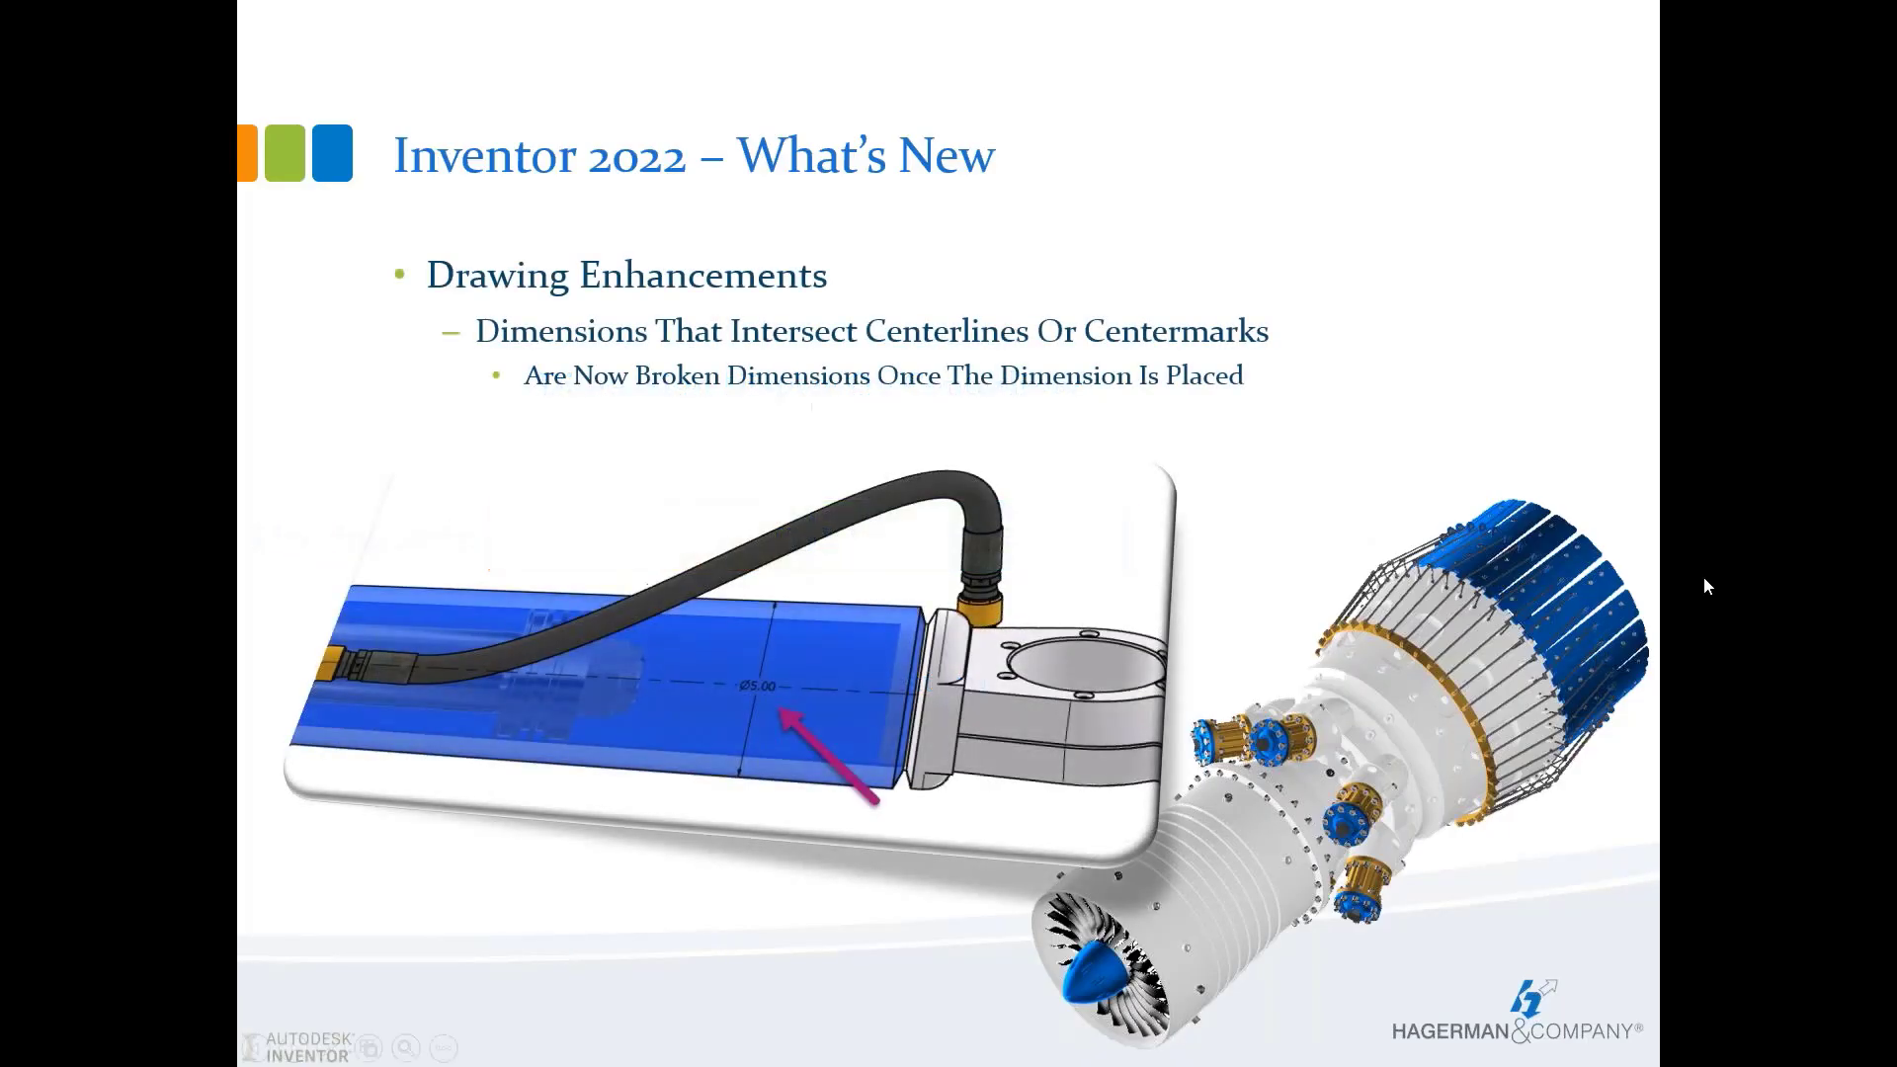
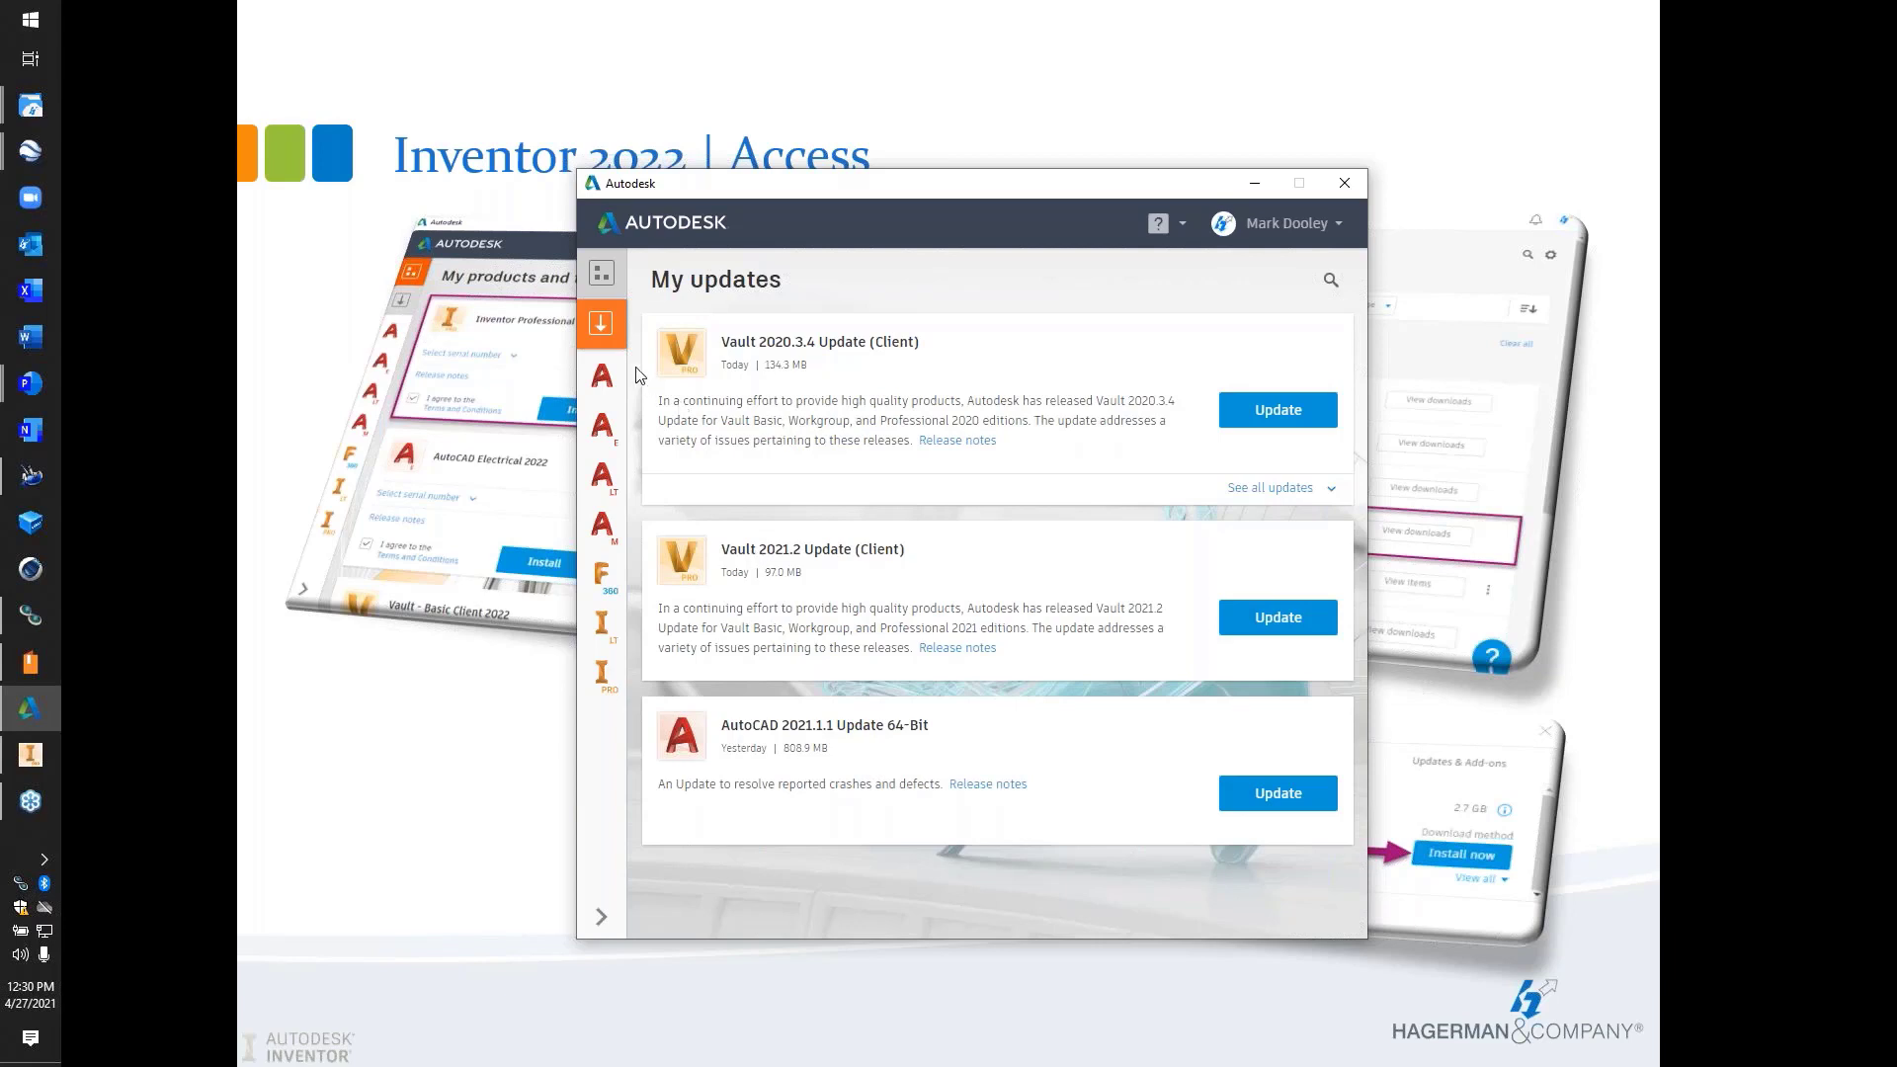
Show My products and tools in the Autodesk desktop app, and switch to the Autodesk Account page in the browser
{"action": "left_click", "coordinate": [602, 273]}
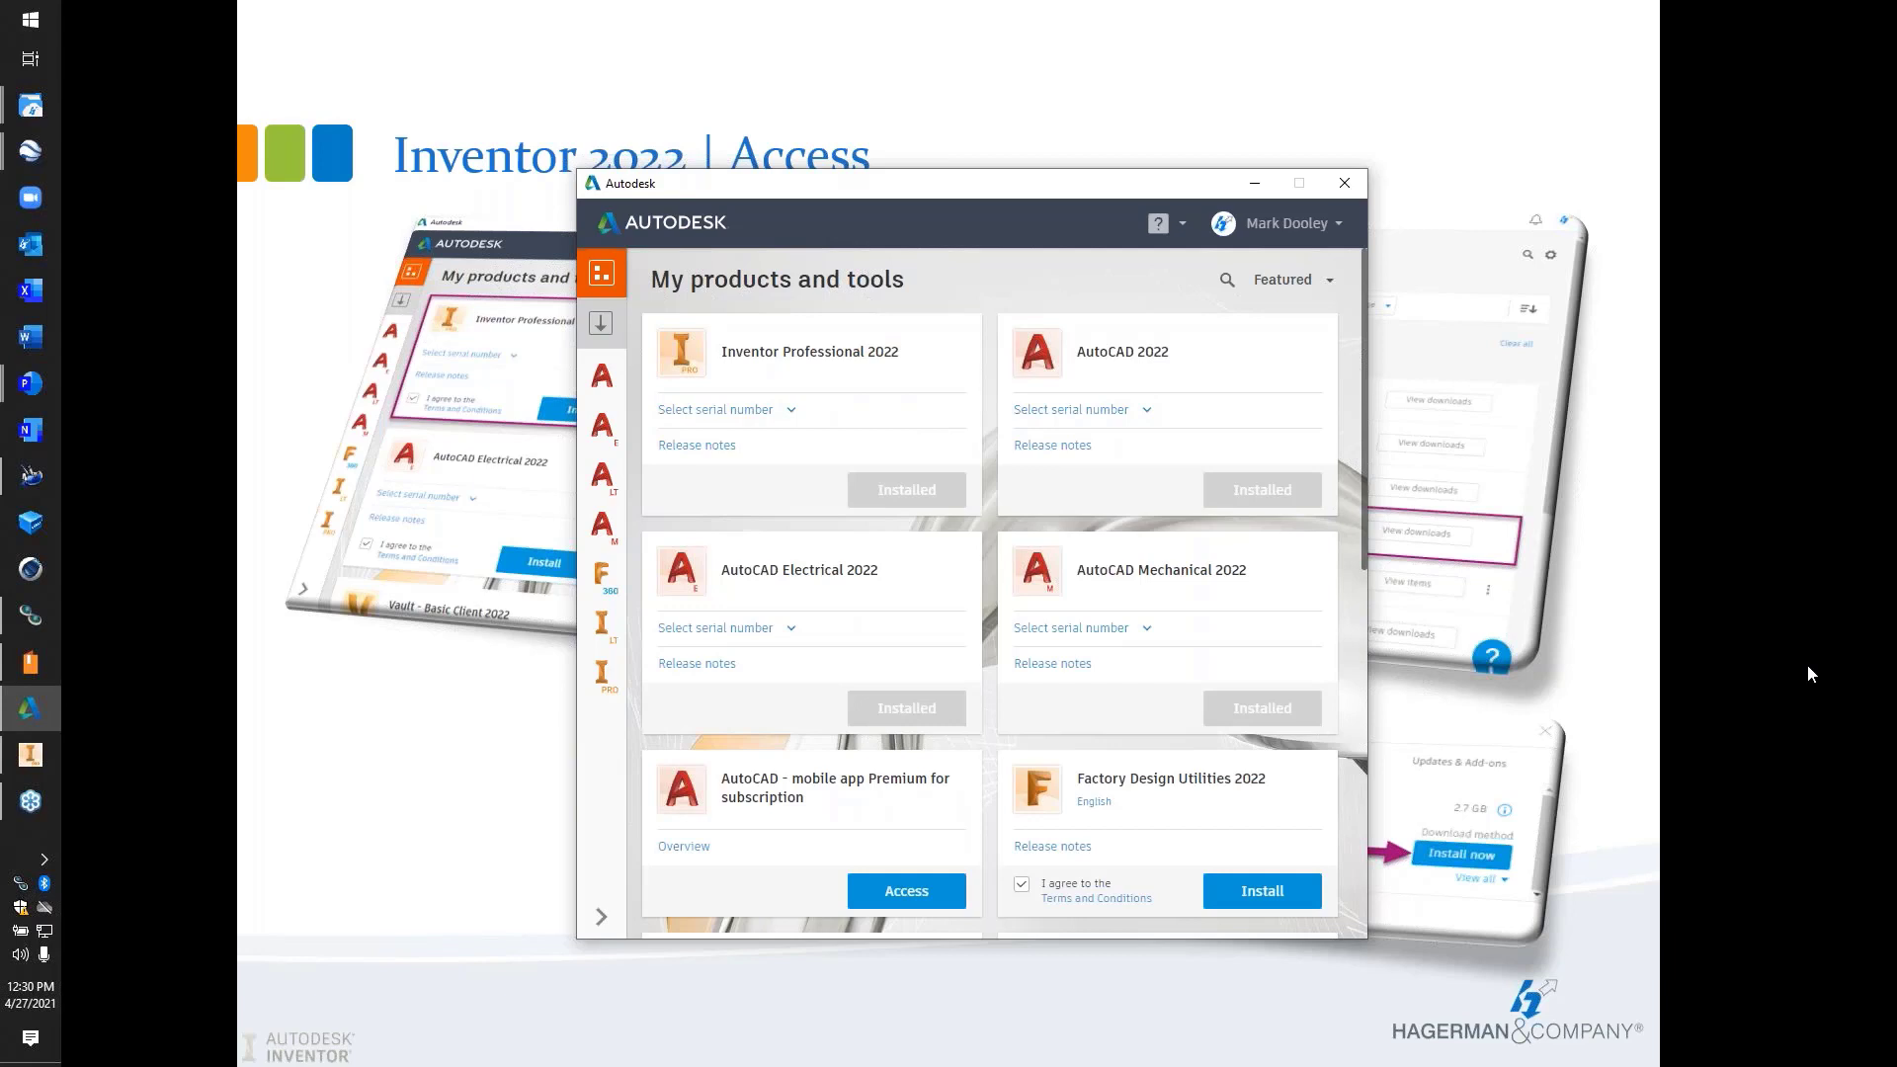
{"action": "key", "text": "alt+Tab"}
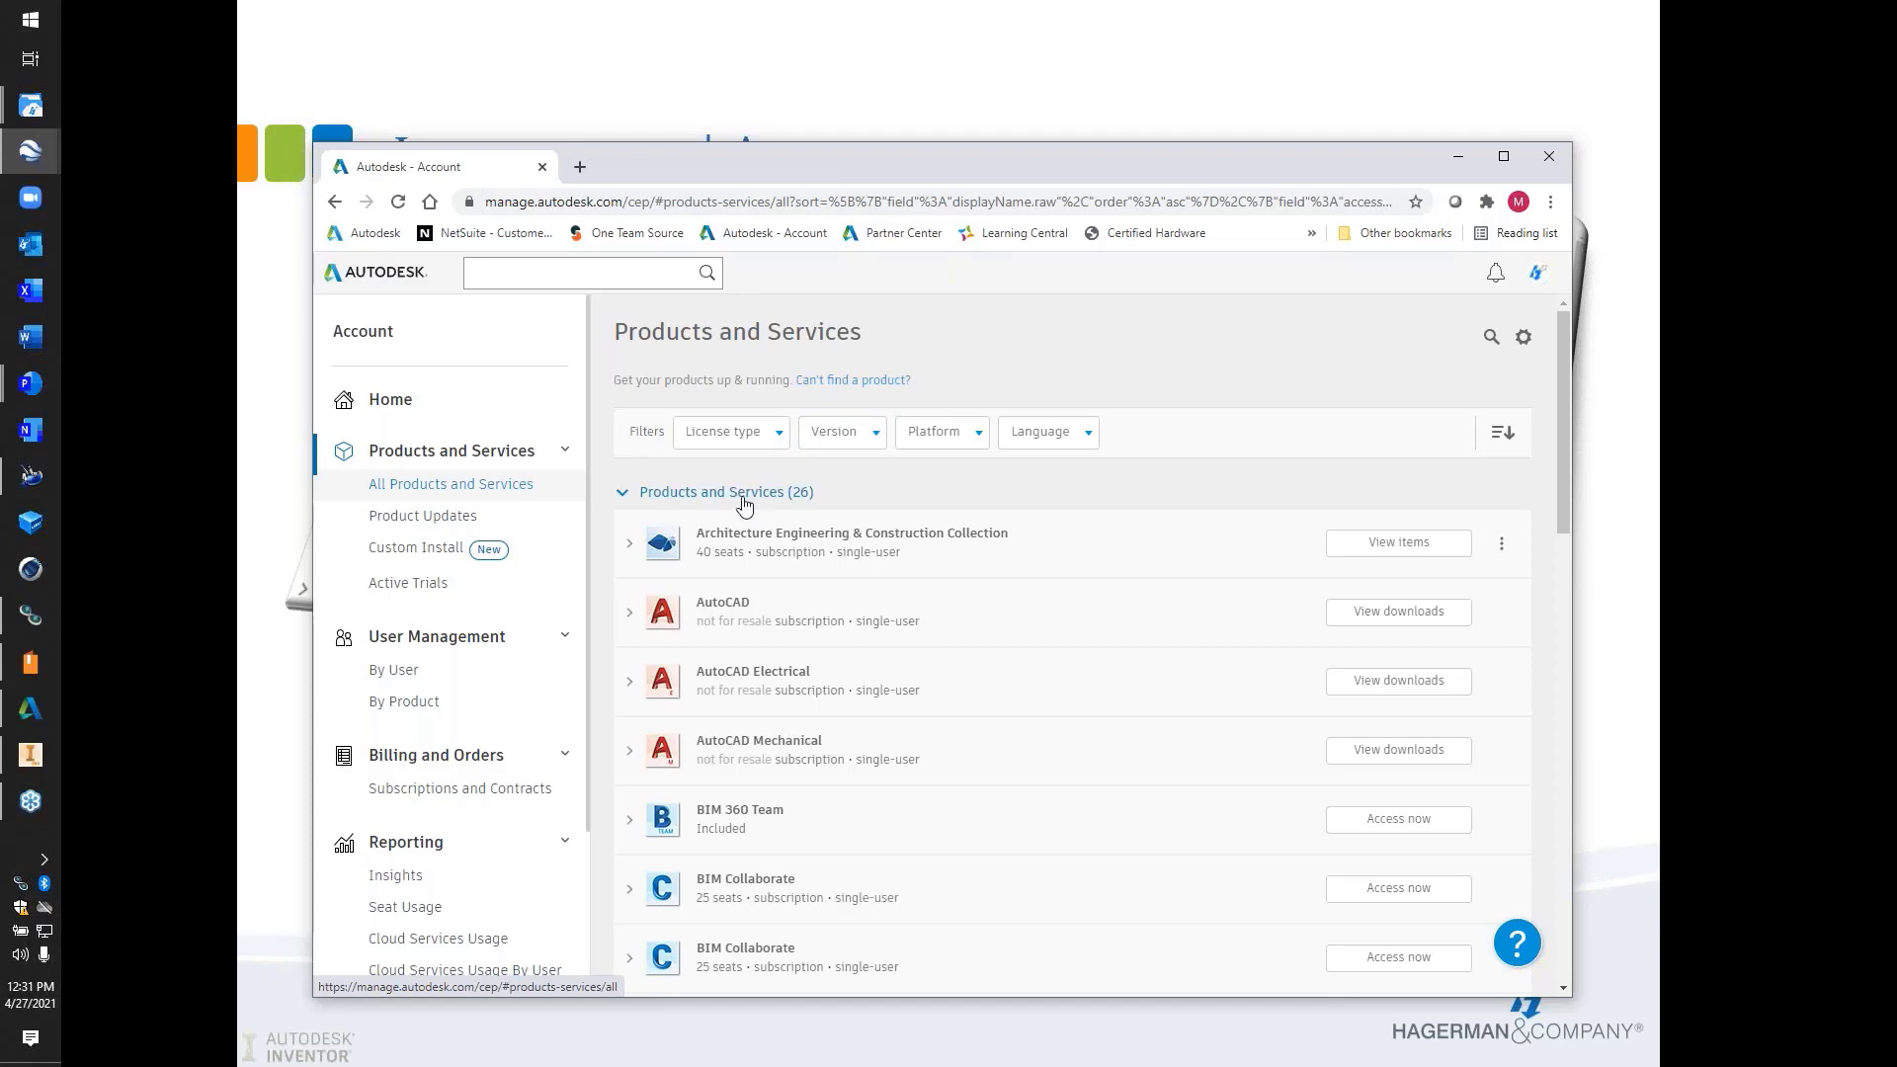
Try to filter the account's products and services by version 2022
{"action": "left_click", "coordinate": [864, 435]}
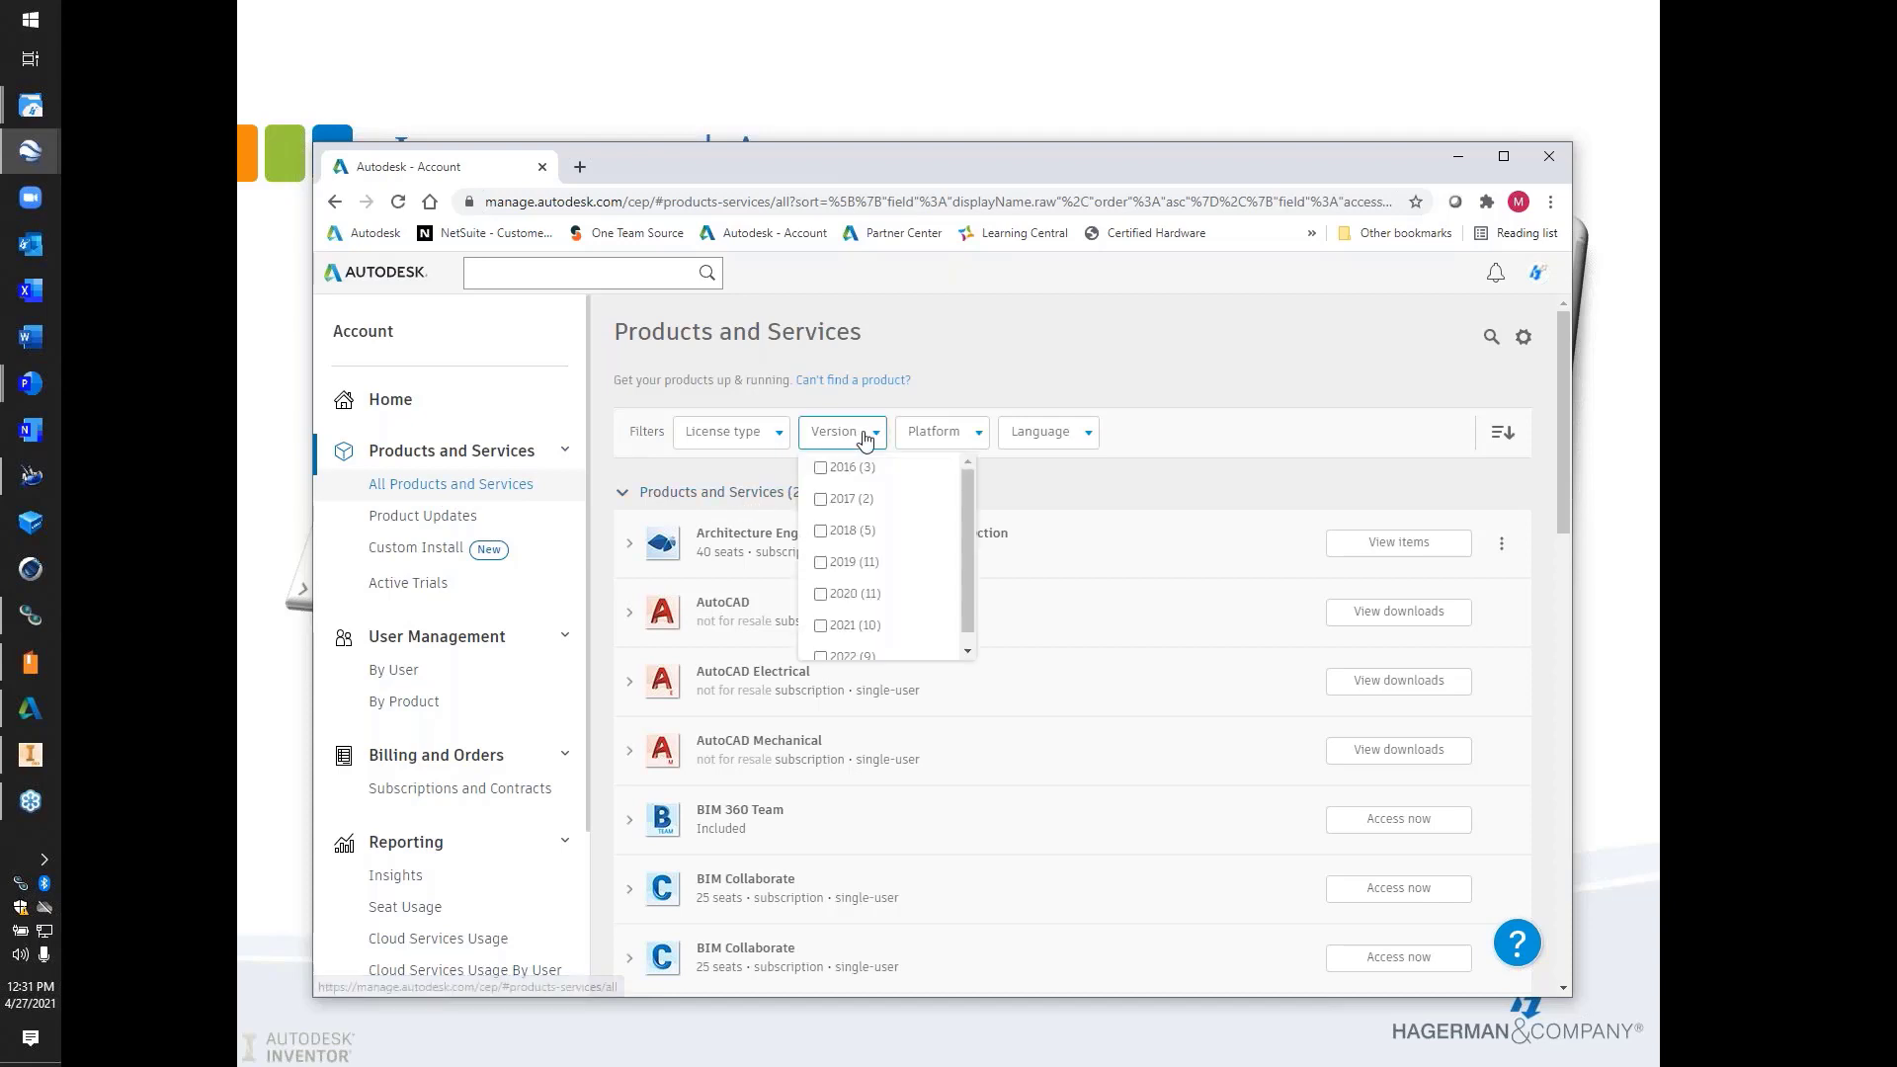
{"action": "left_click", "coordinate": [821, 658]}
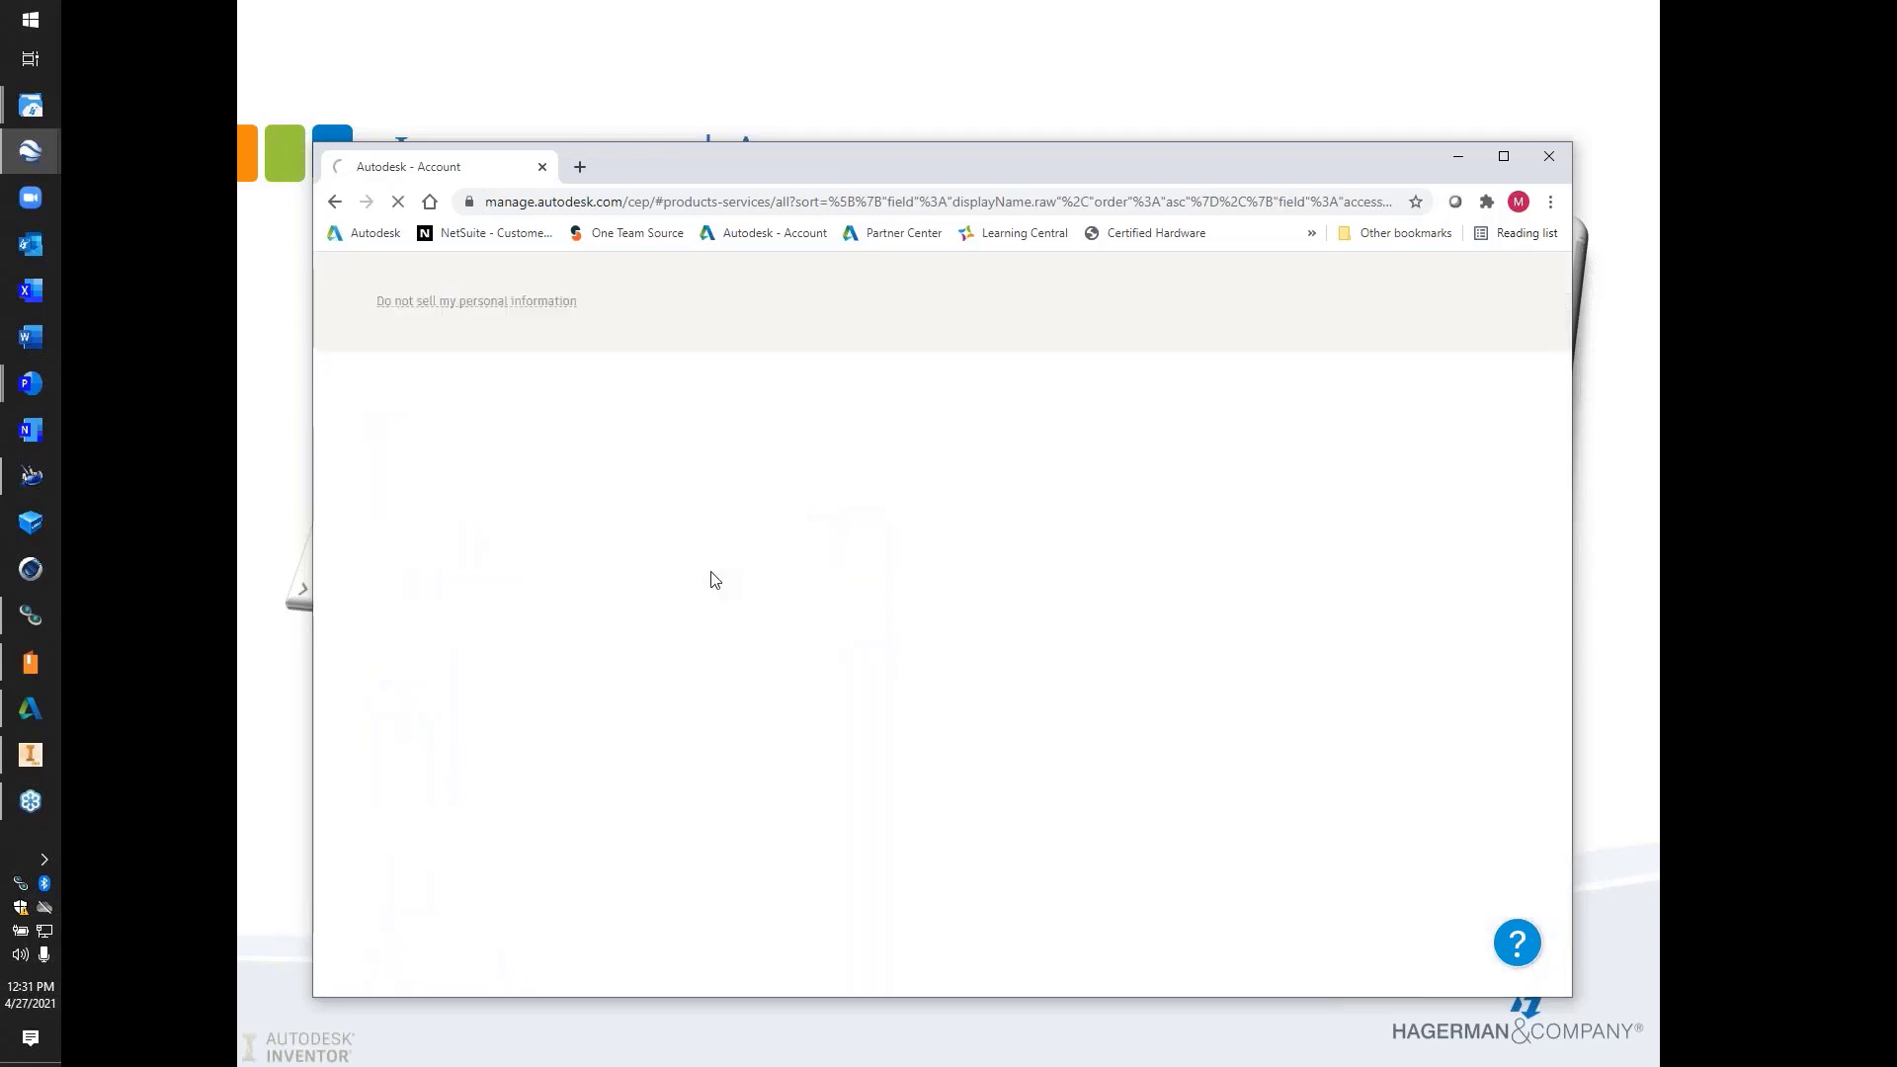
Sign back in to the Autodesk account and open the list of all products and services
{"action": "left_click", "coordinate": [982, 498]}
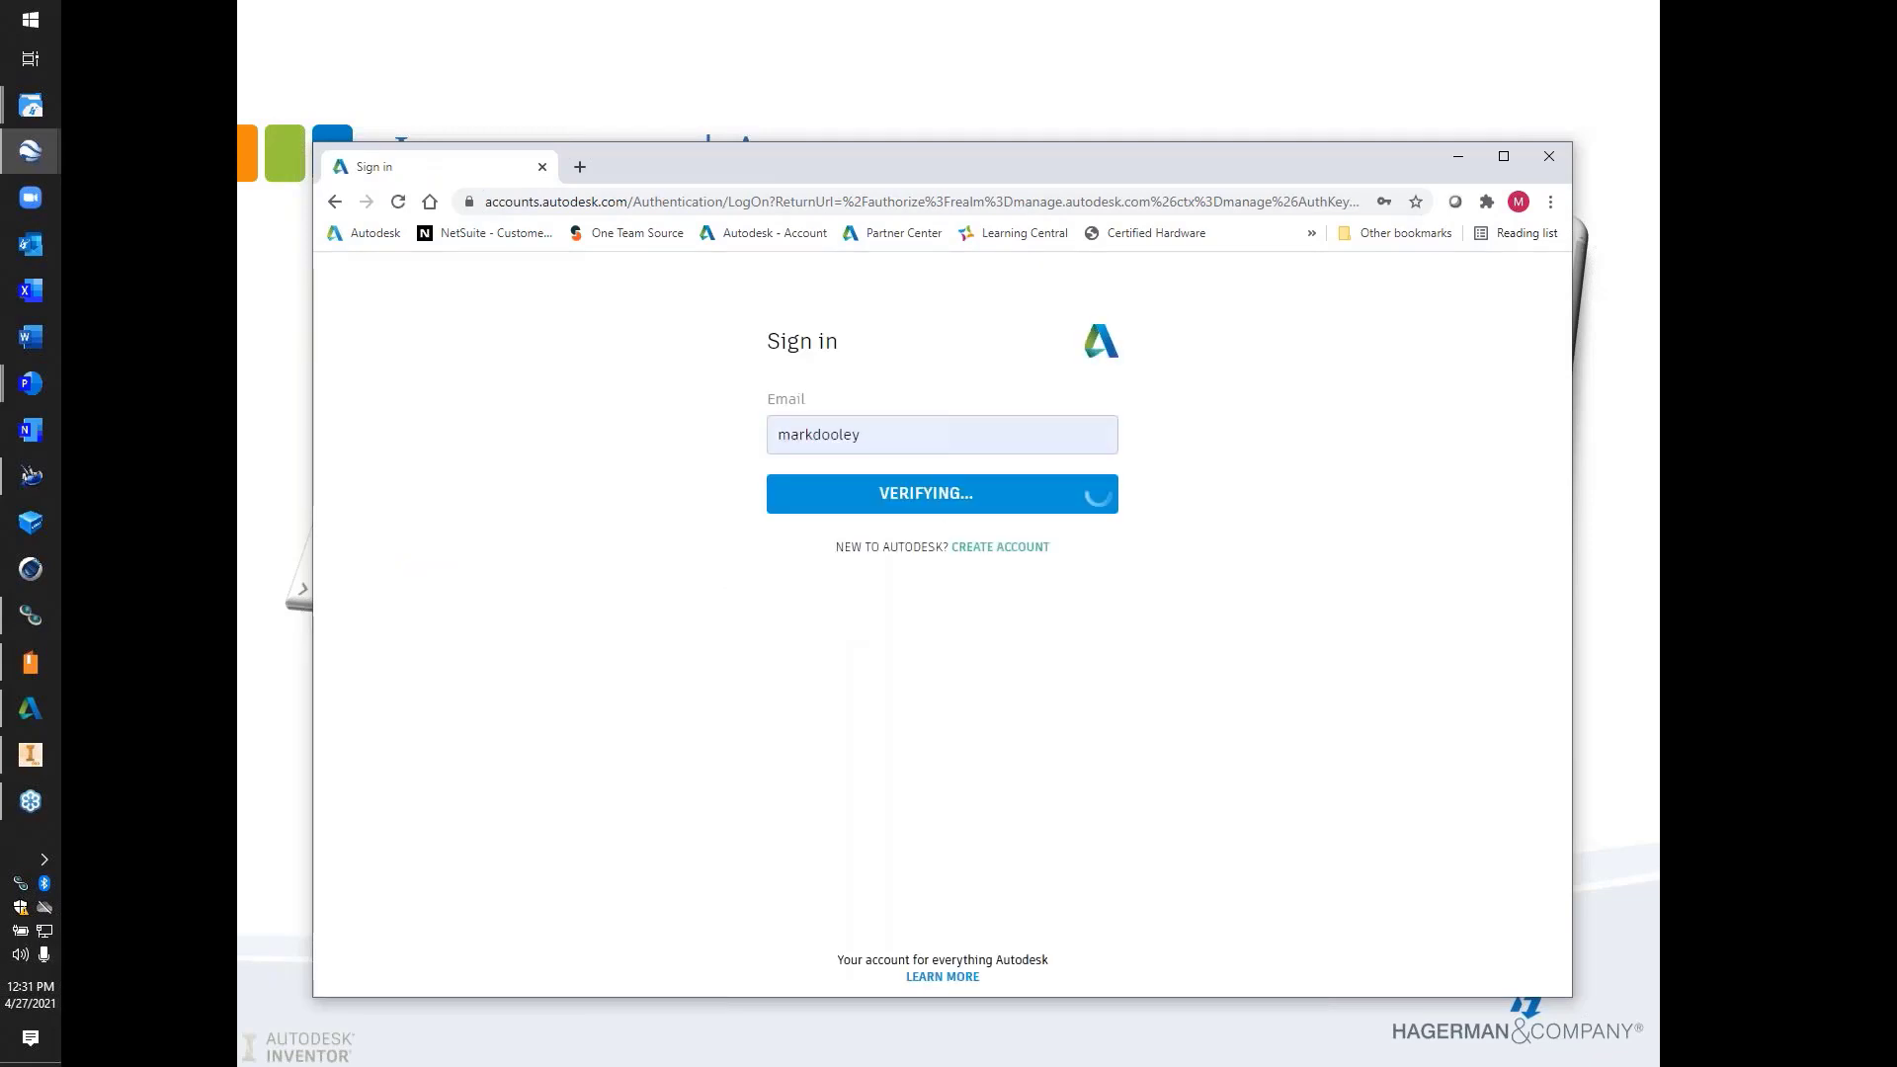
{"action": "key", "text": "Return"}
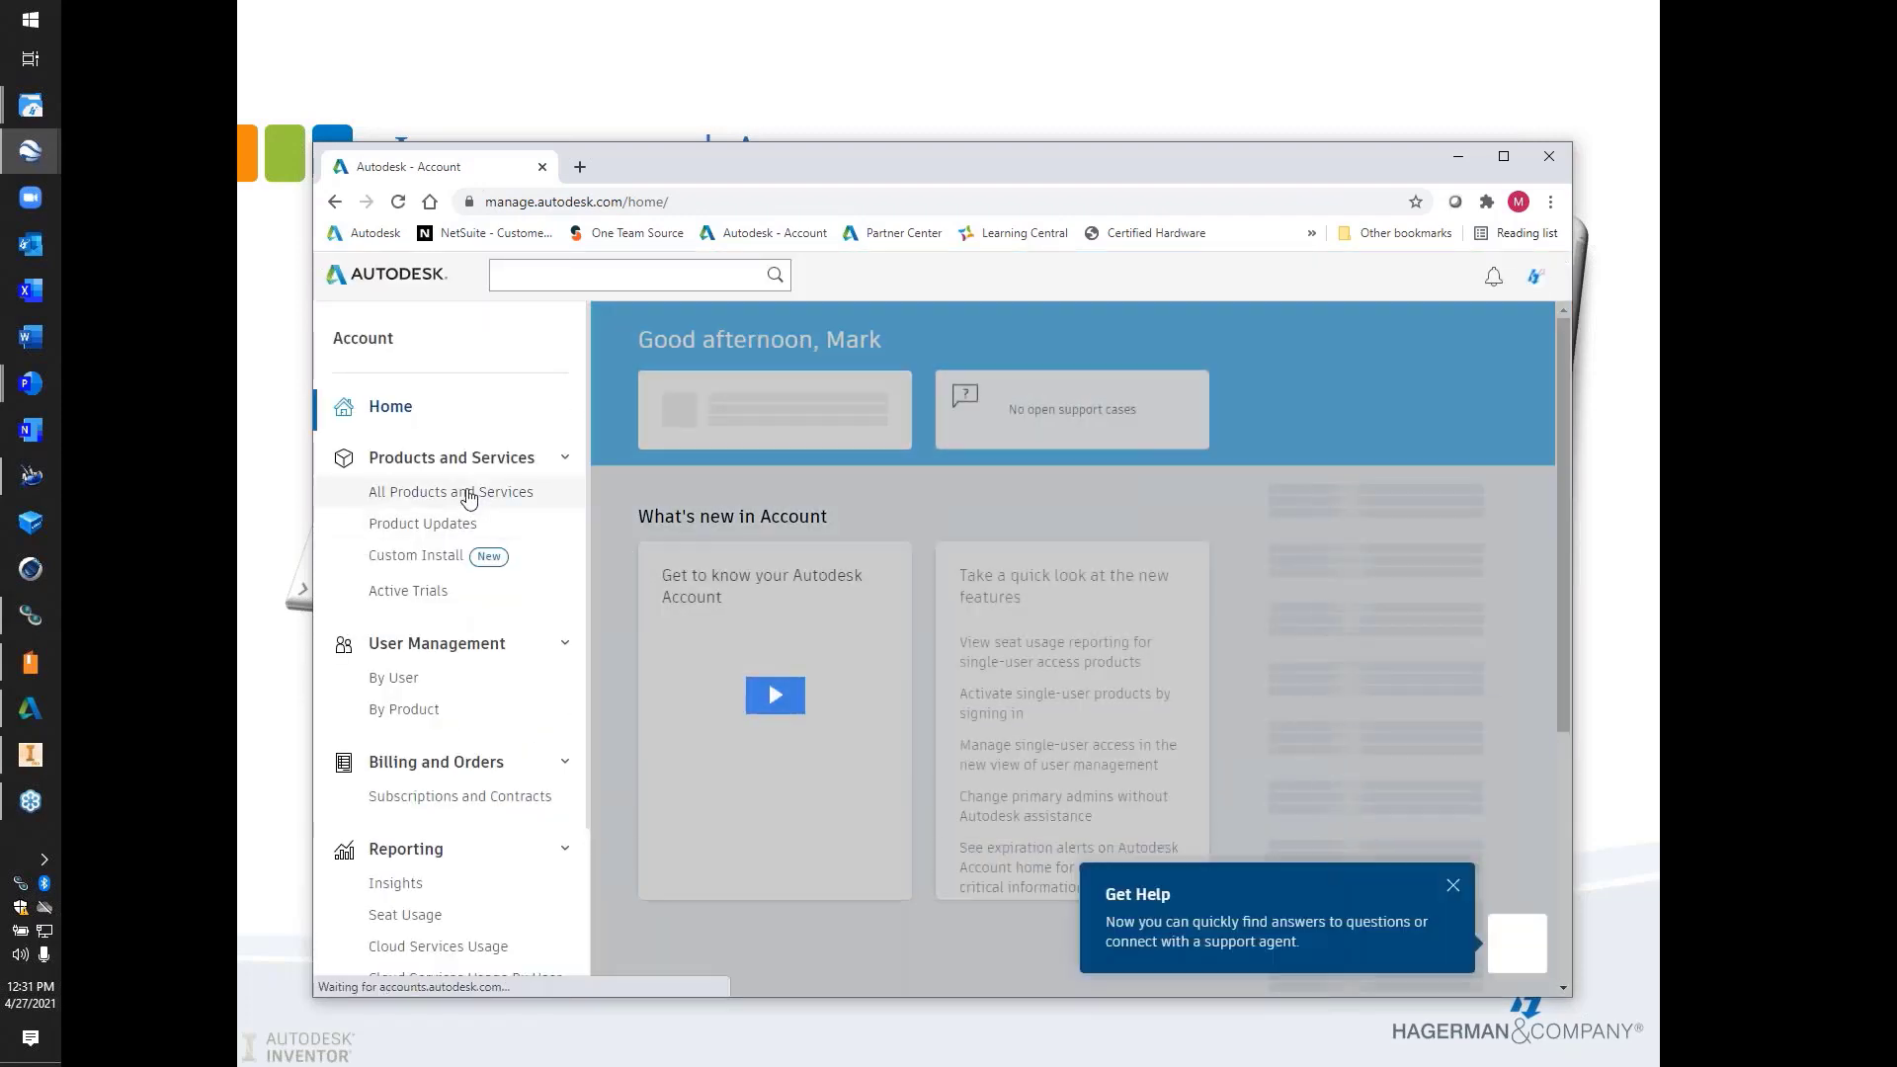
{"action": "left_click", "coordinate": [489, 492]}
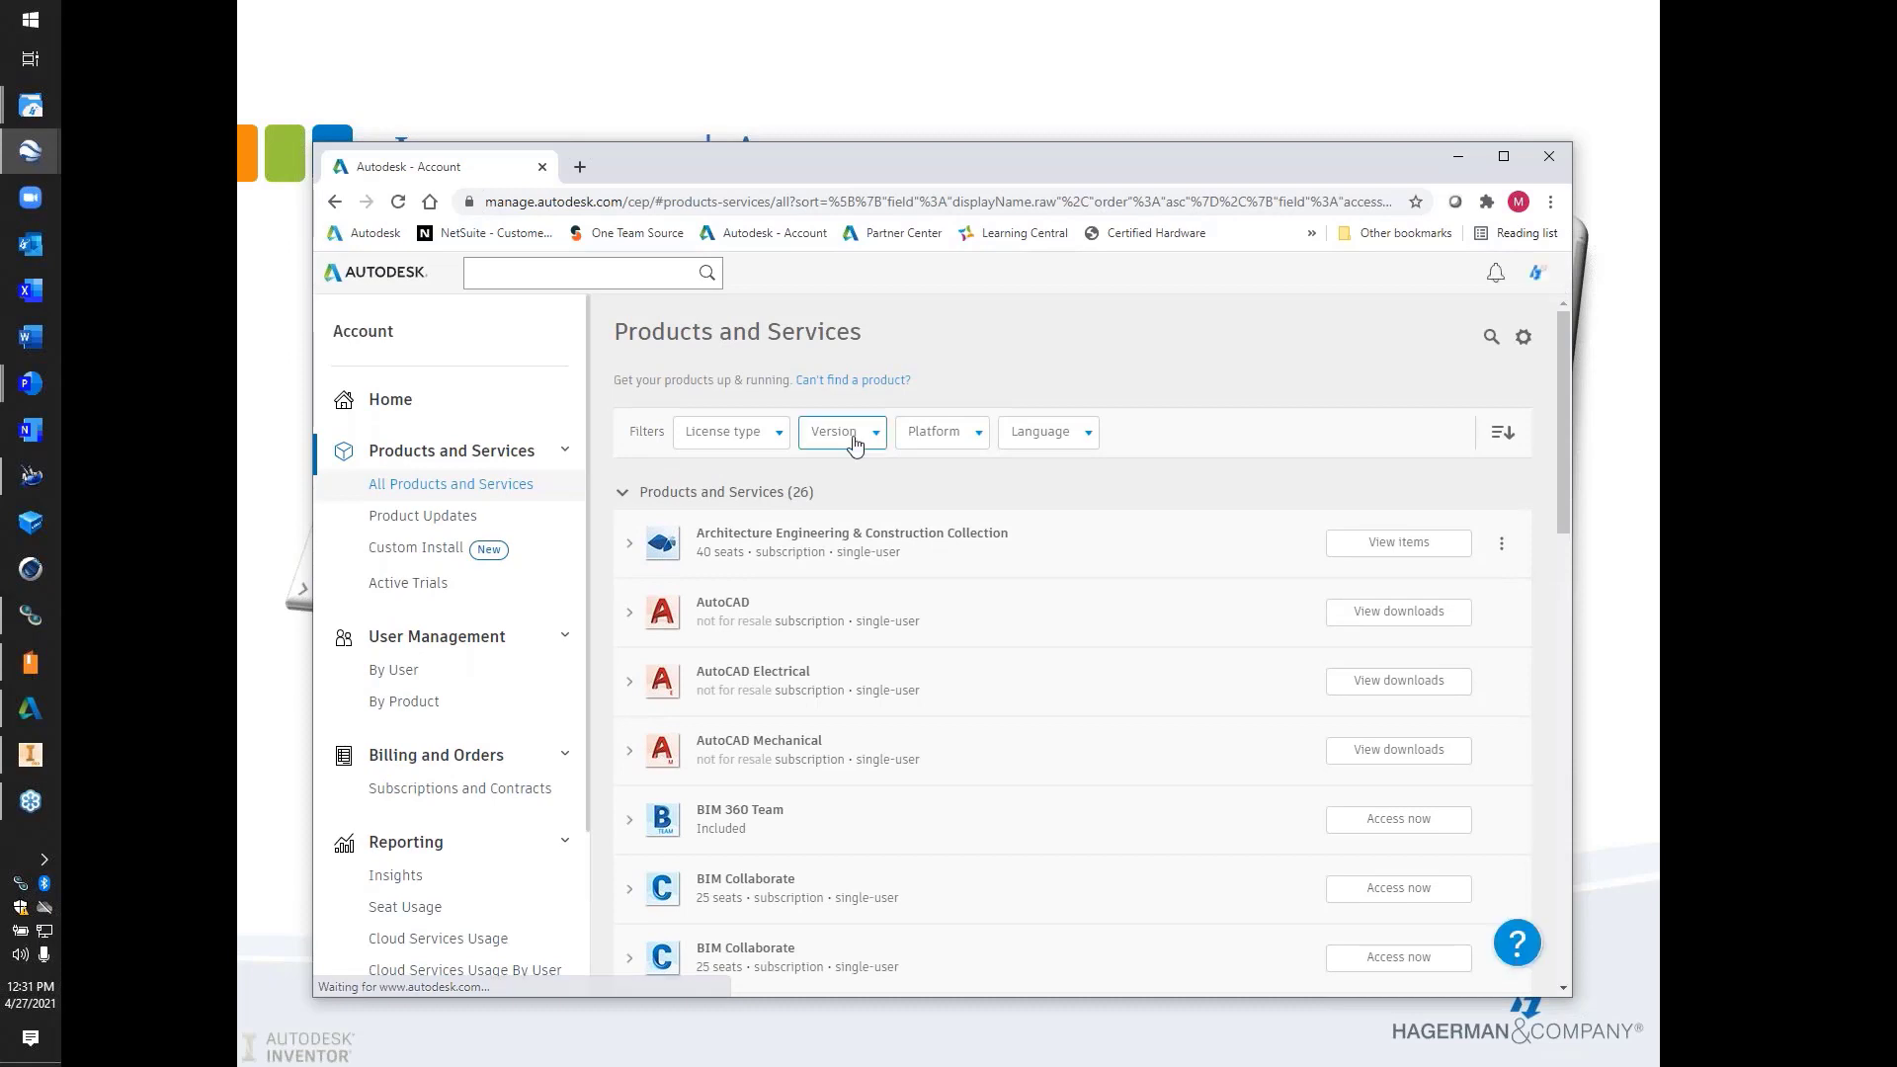
Filter the products and services list to version 2022 and look through the matching products
{"action": "left_click", "coordinate": [835, 431]}
{"action": "left_click", "coordinate": [820, 654]}
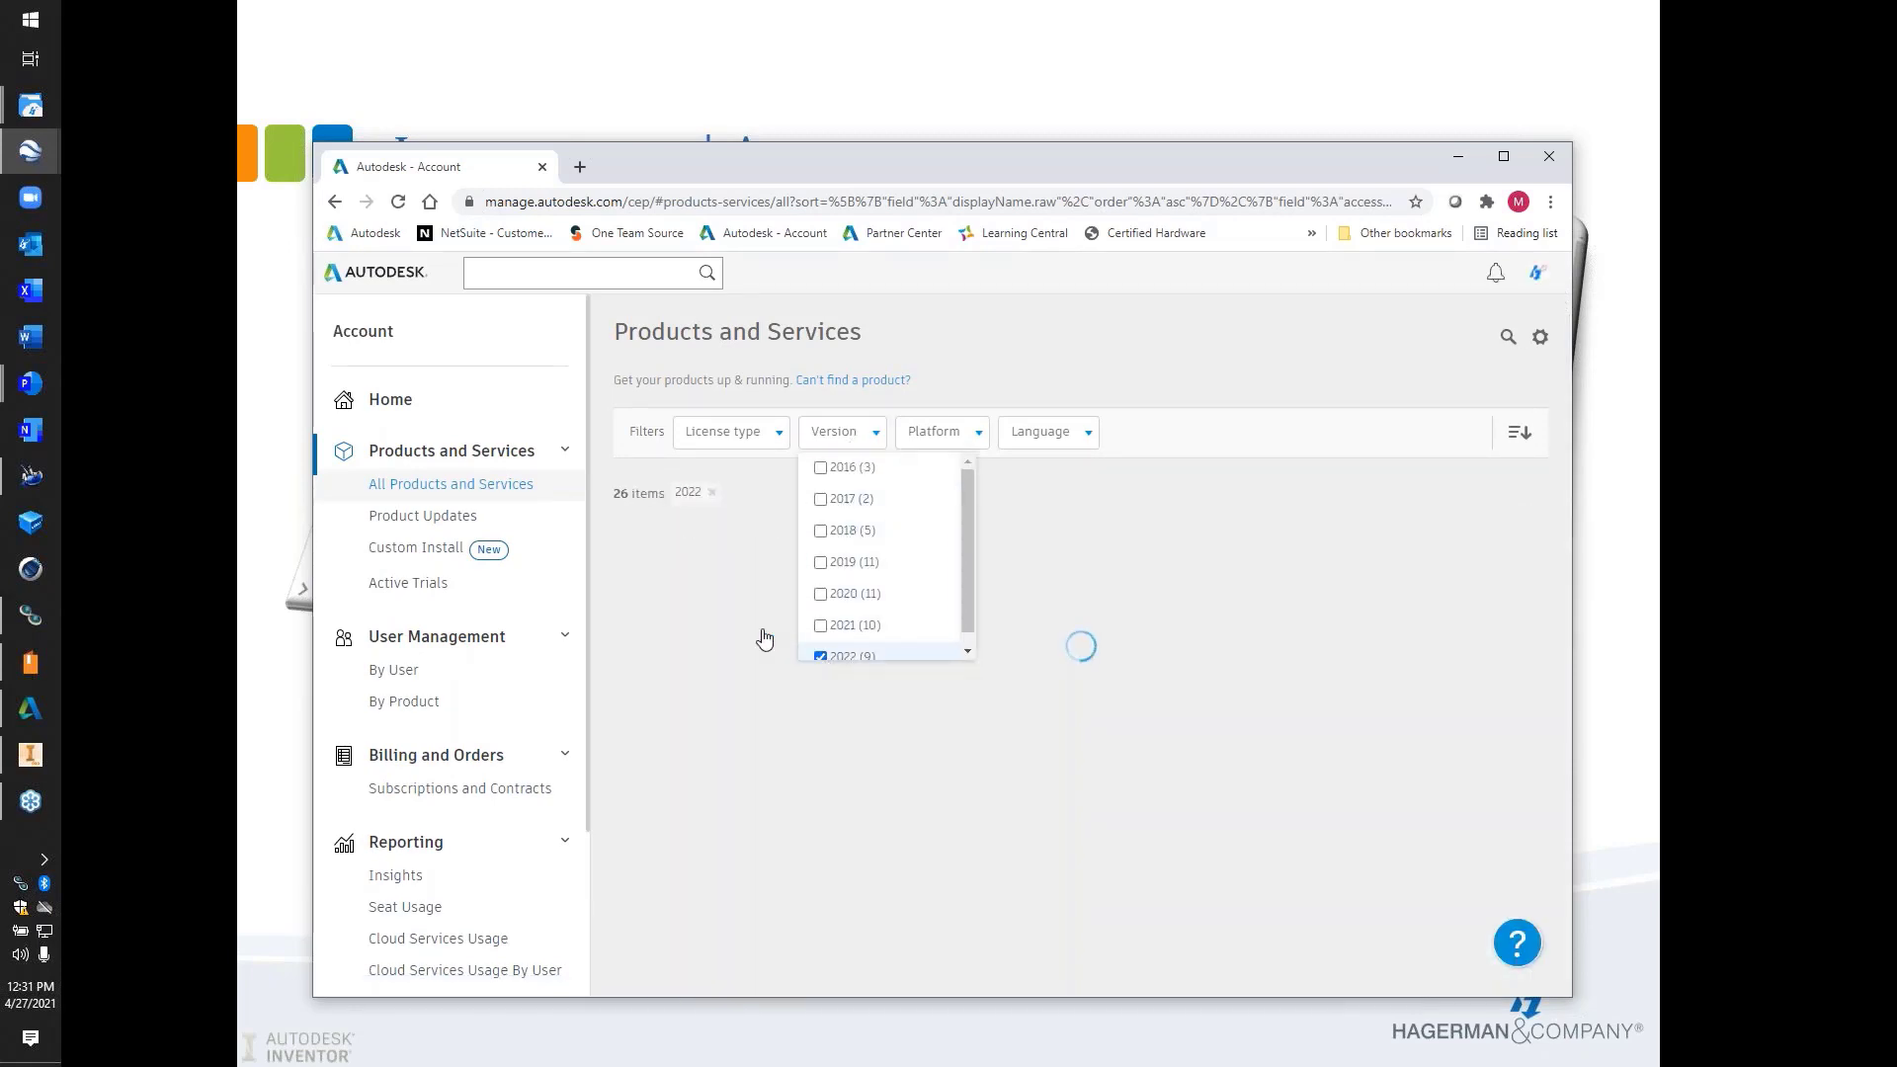
{"action": "scroll", "coordinate": [972, 666], "scroll_direction": "down", "scroll_amount": 1}
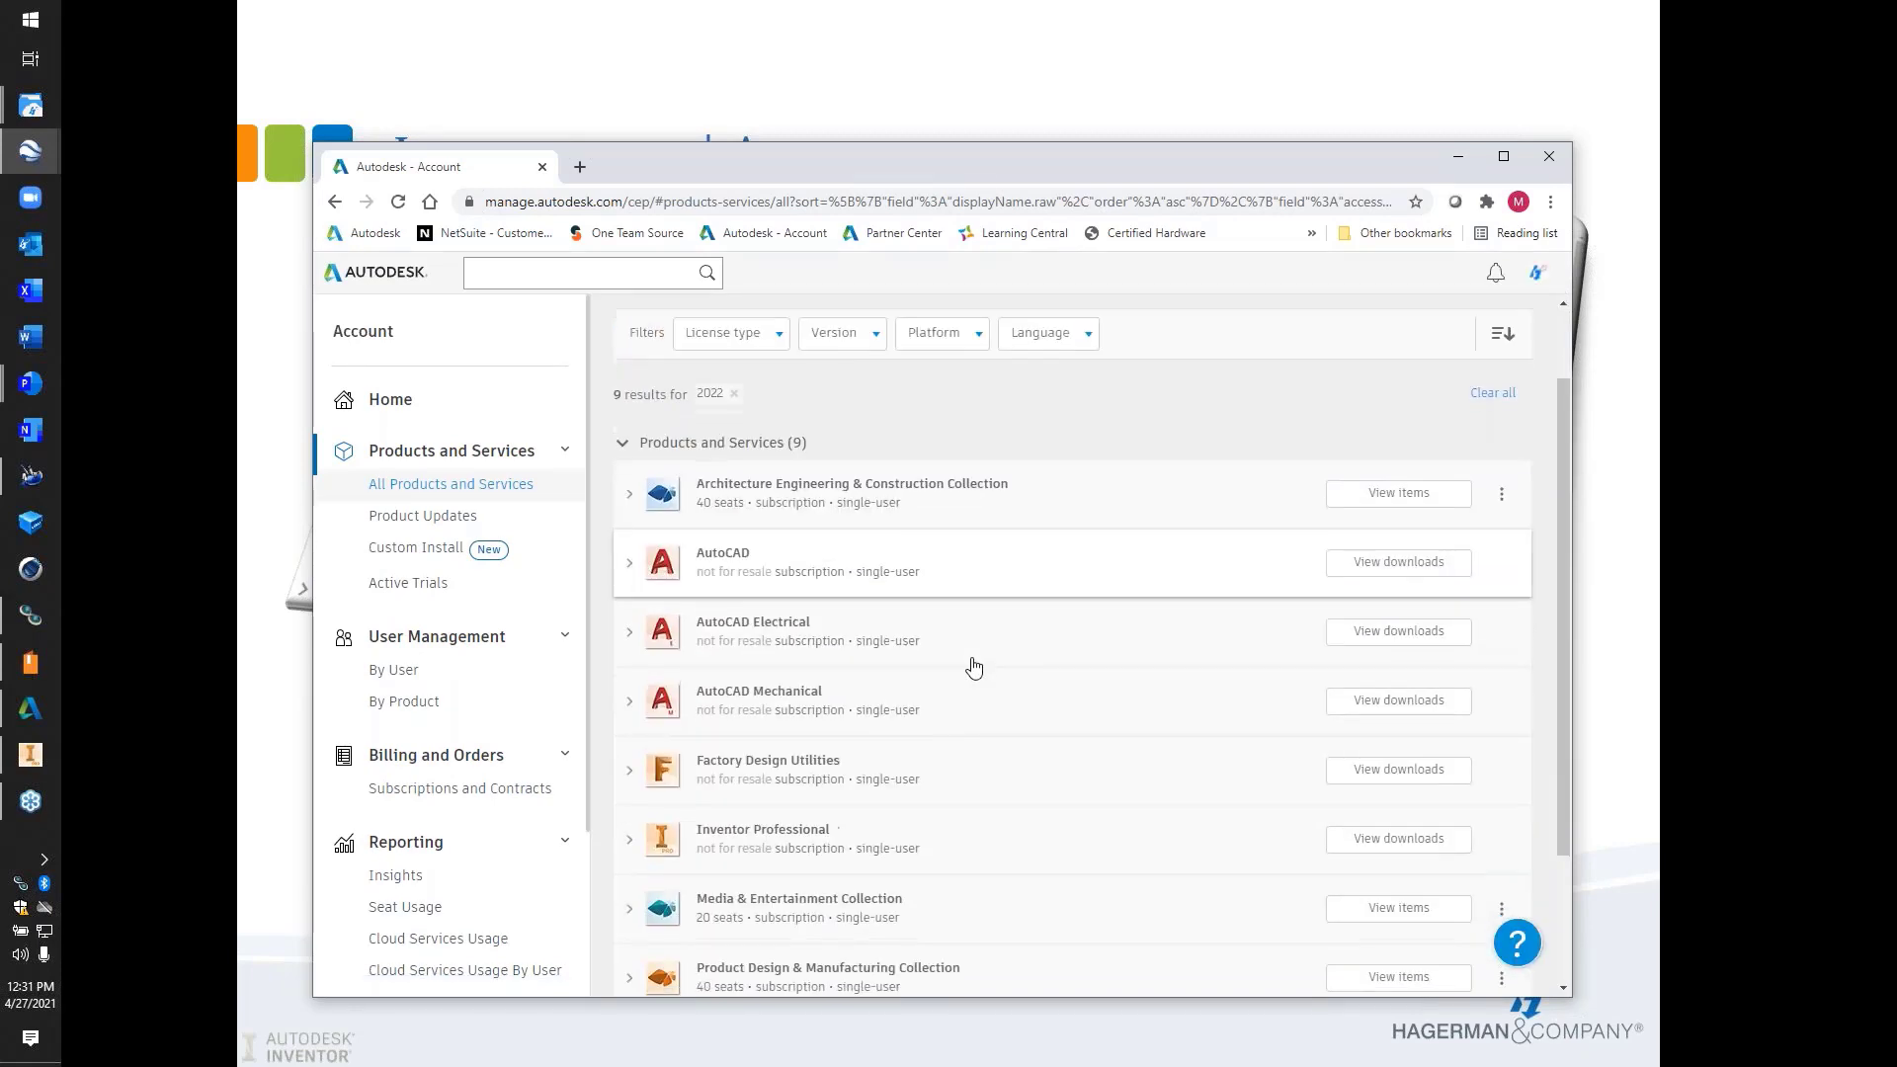
Review the Inventor Professional details and its 2022 downloads, including the alternative download methods
{"action": "left_click", "coordinate": [798, 838]}
{"action": "scroll", "coordinate": [940, 754], "scroll_direction": "down", "scroll_amount": 2}
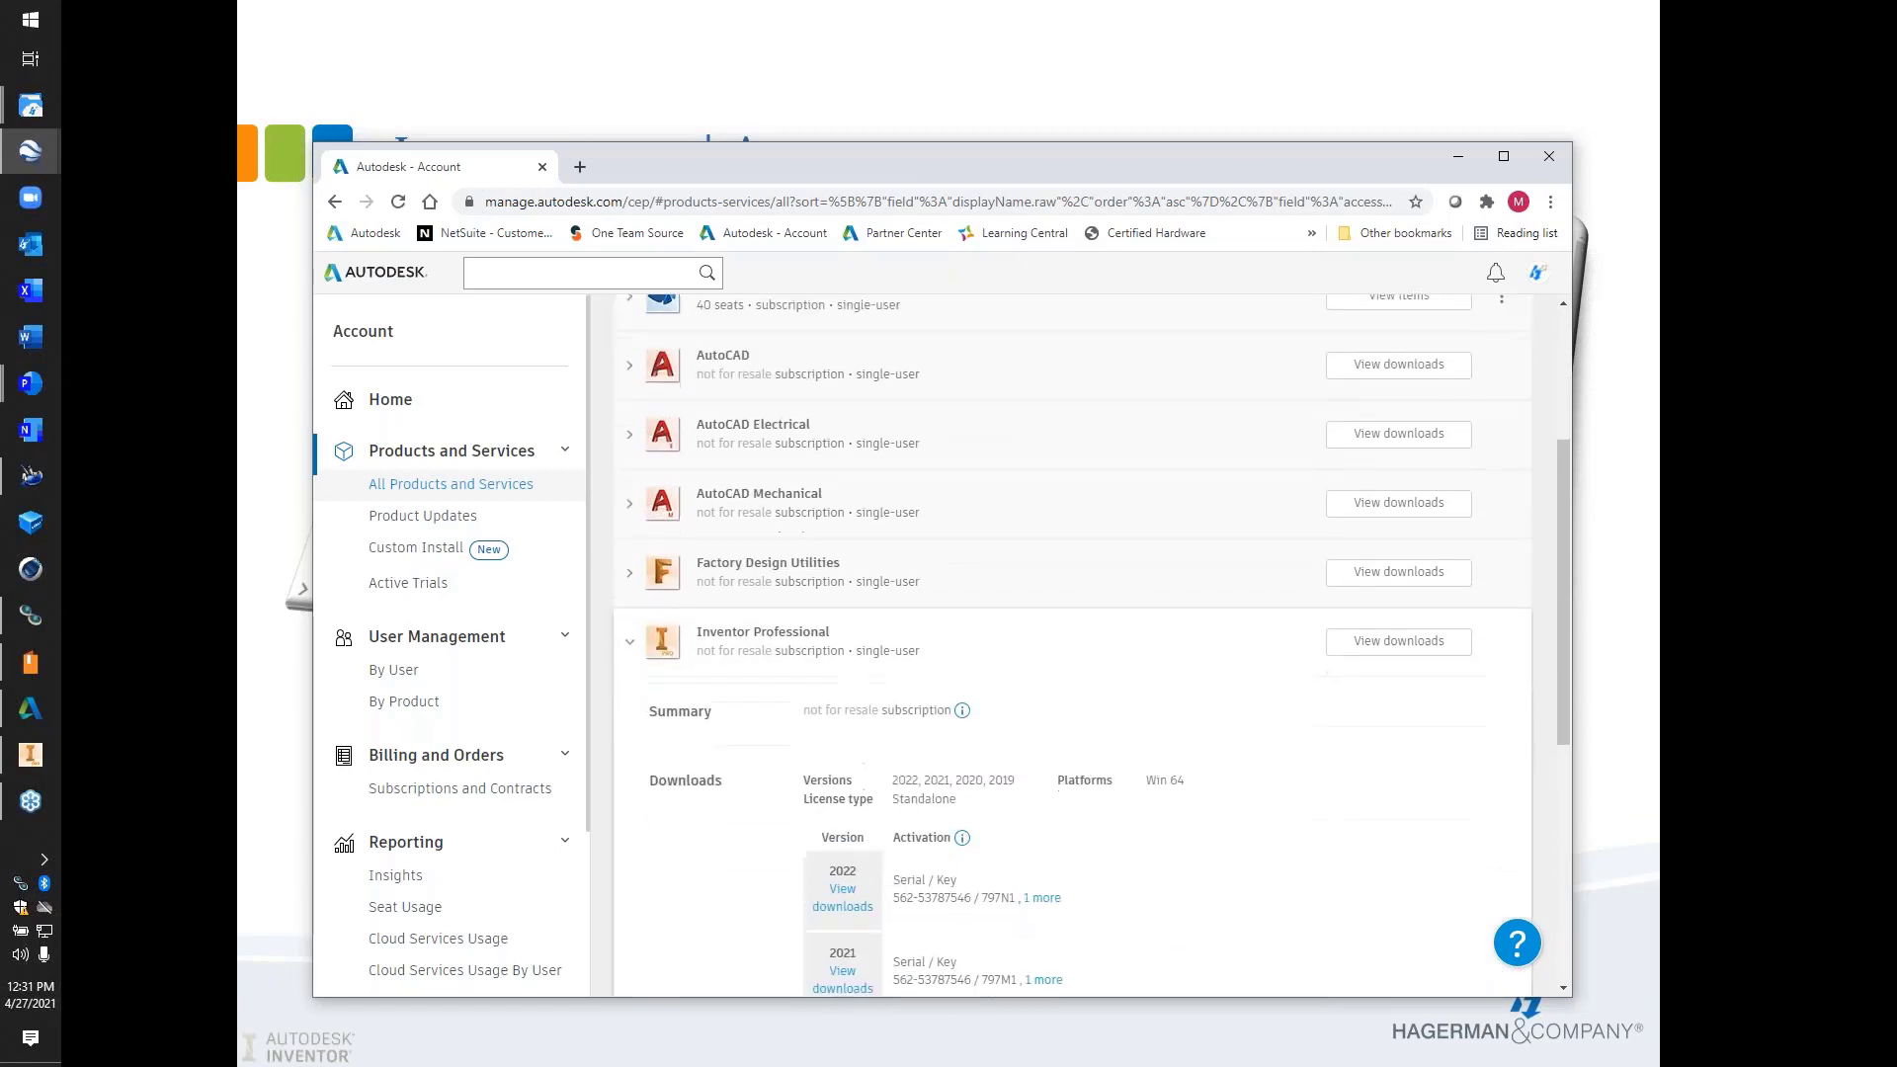
{"action": "scroll", "coordinate": [940, 796], "scroll_direction": "up", "scroll_amount": 1}
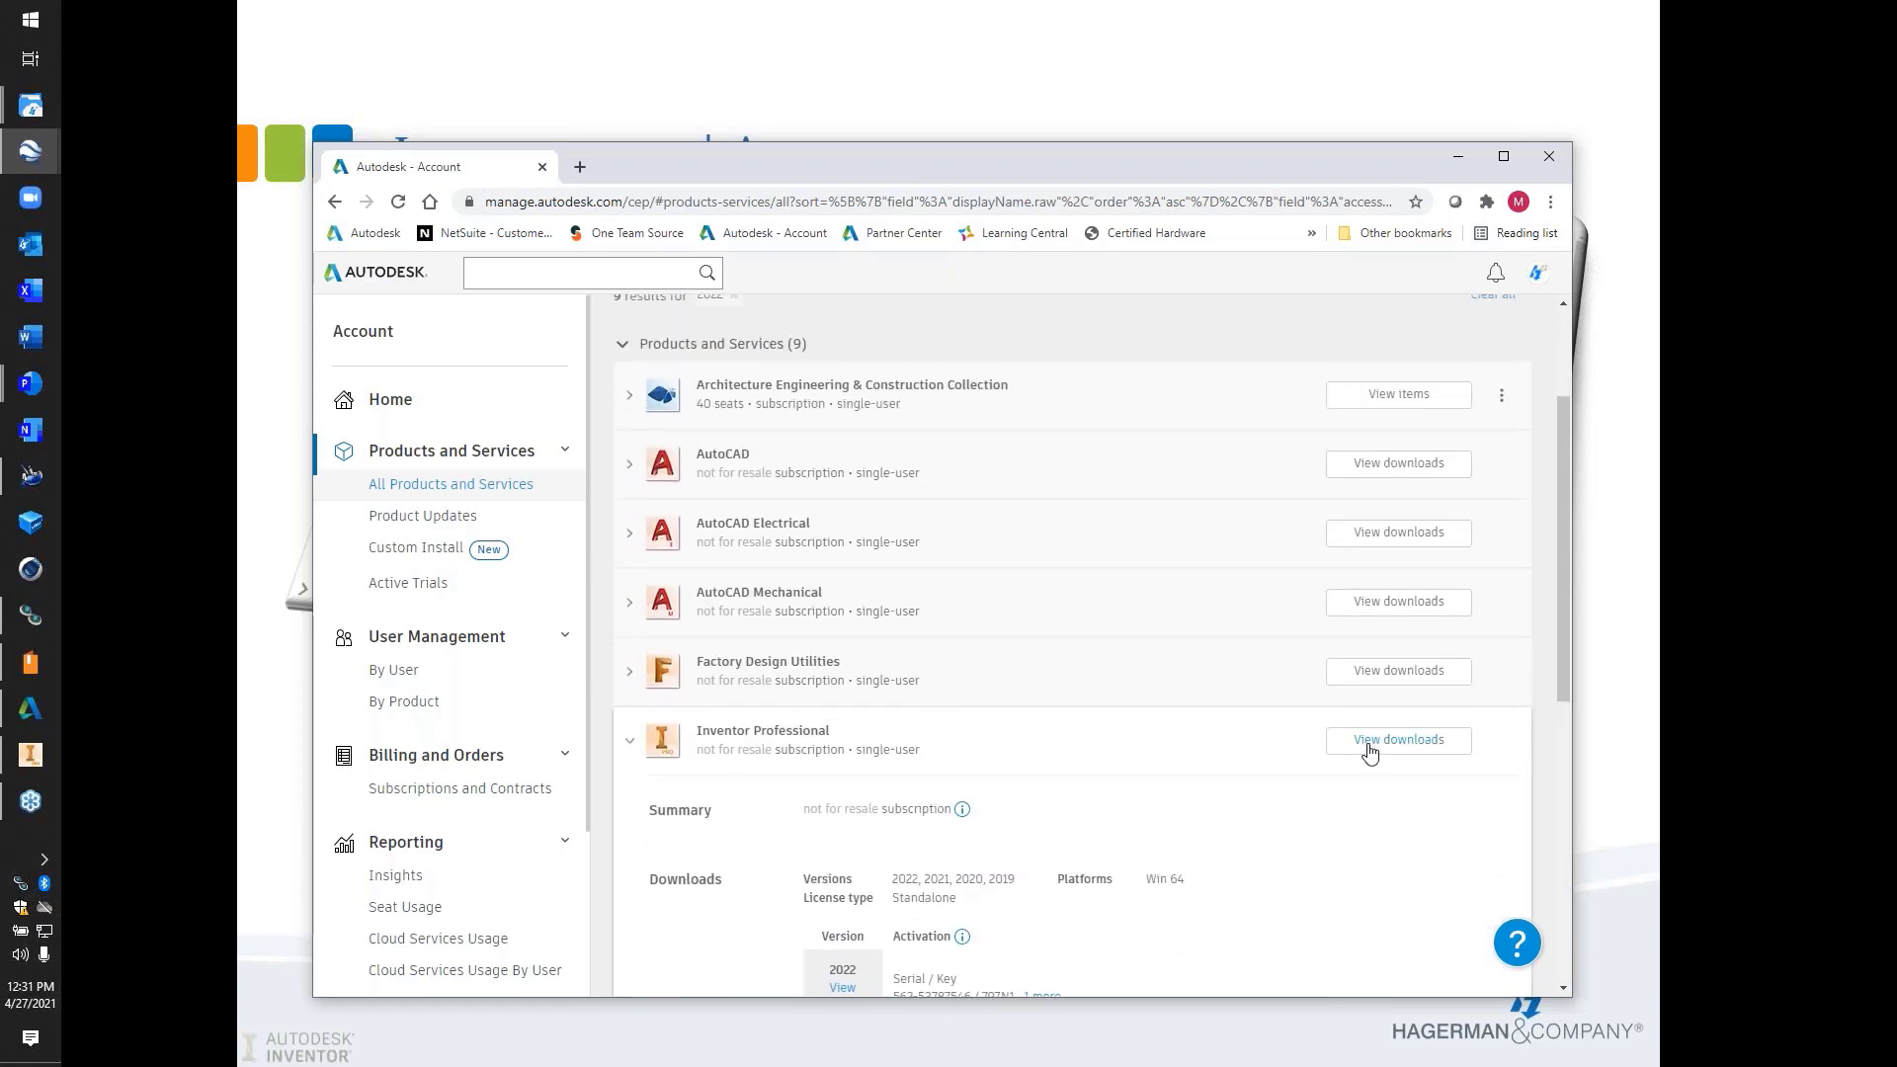
{"action": "left_click", "coordinate": [1370, 751]}
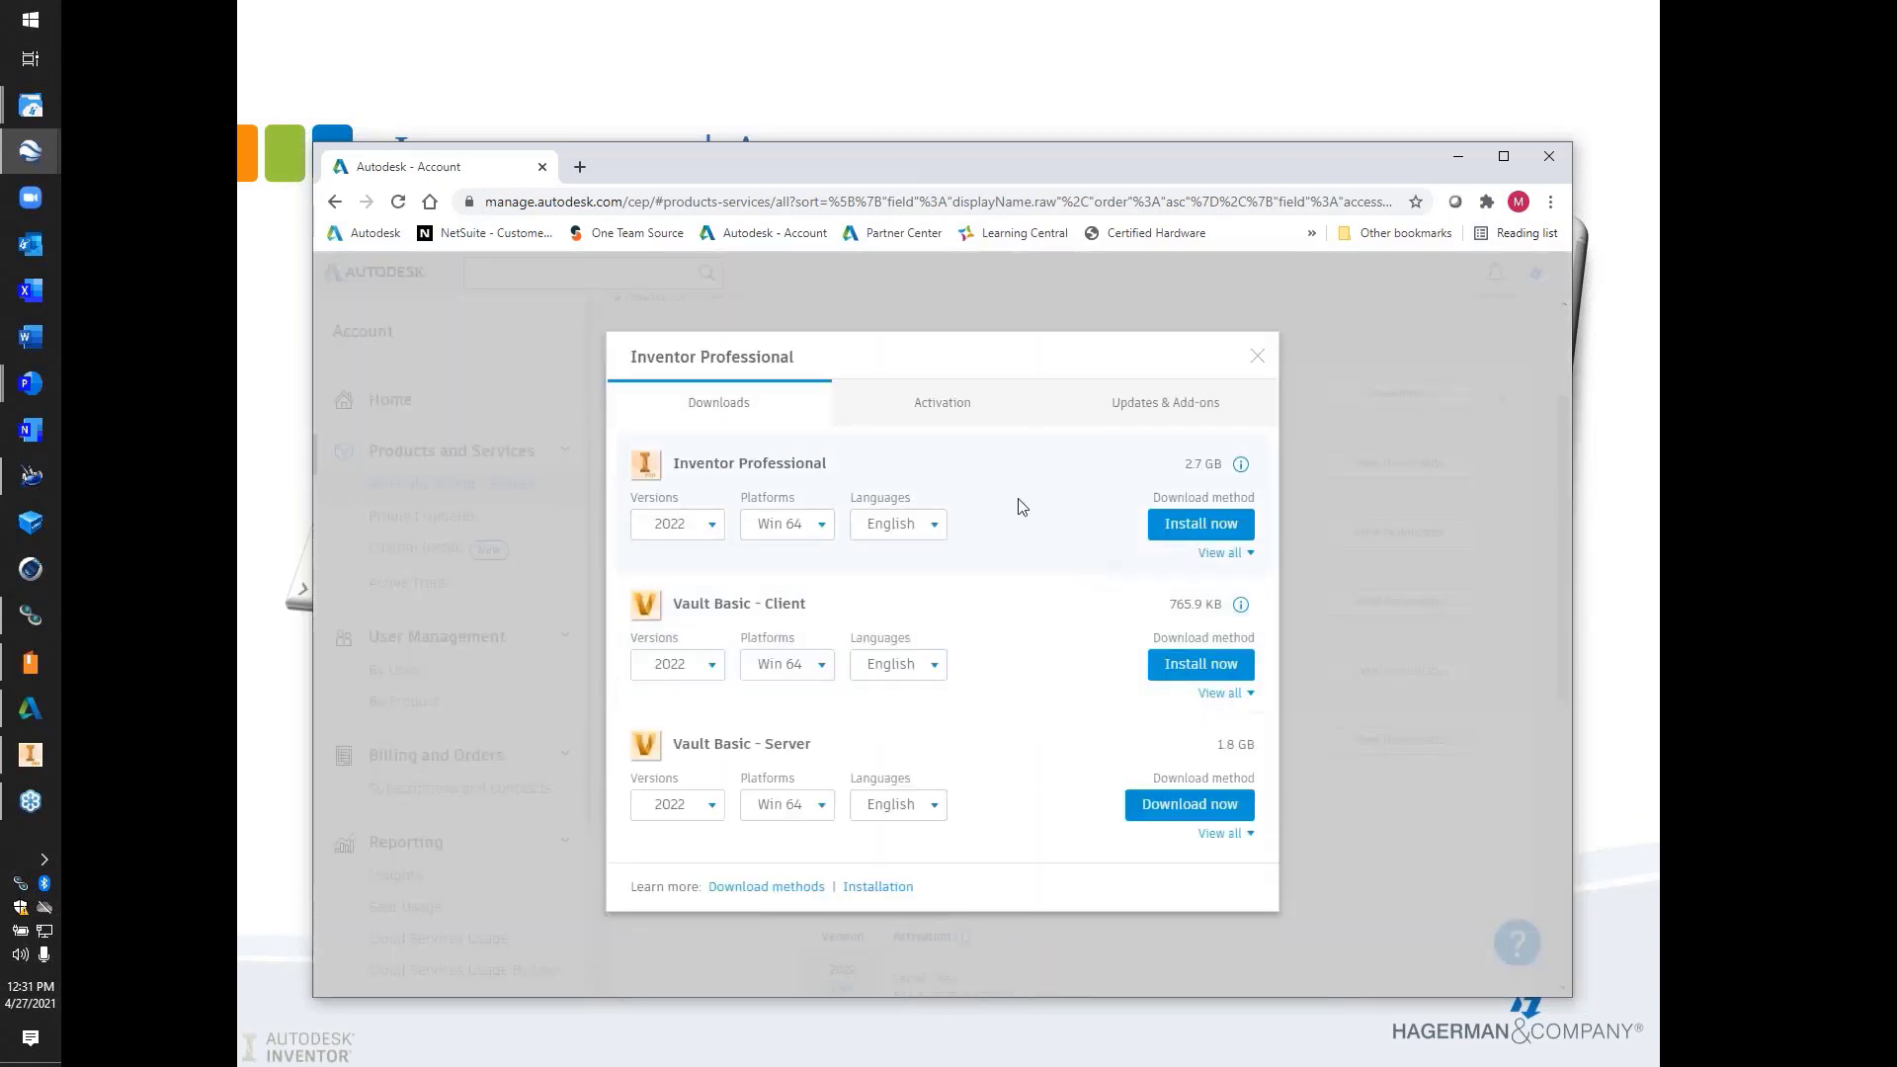
{"action": "left_click", "coordinate": [1226, 554]}
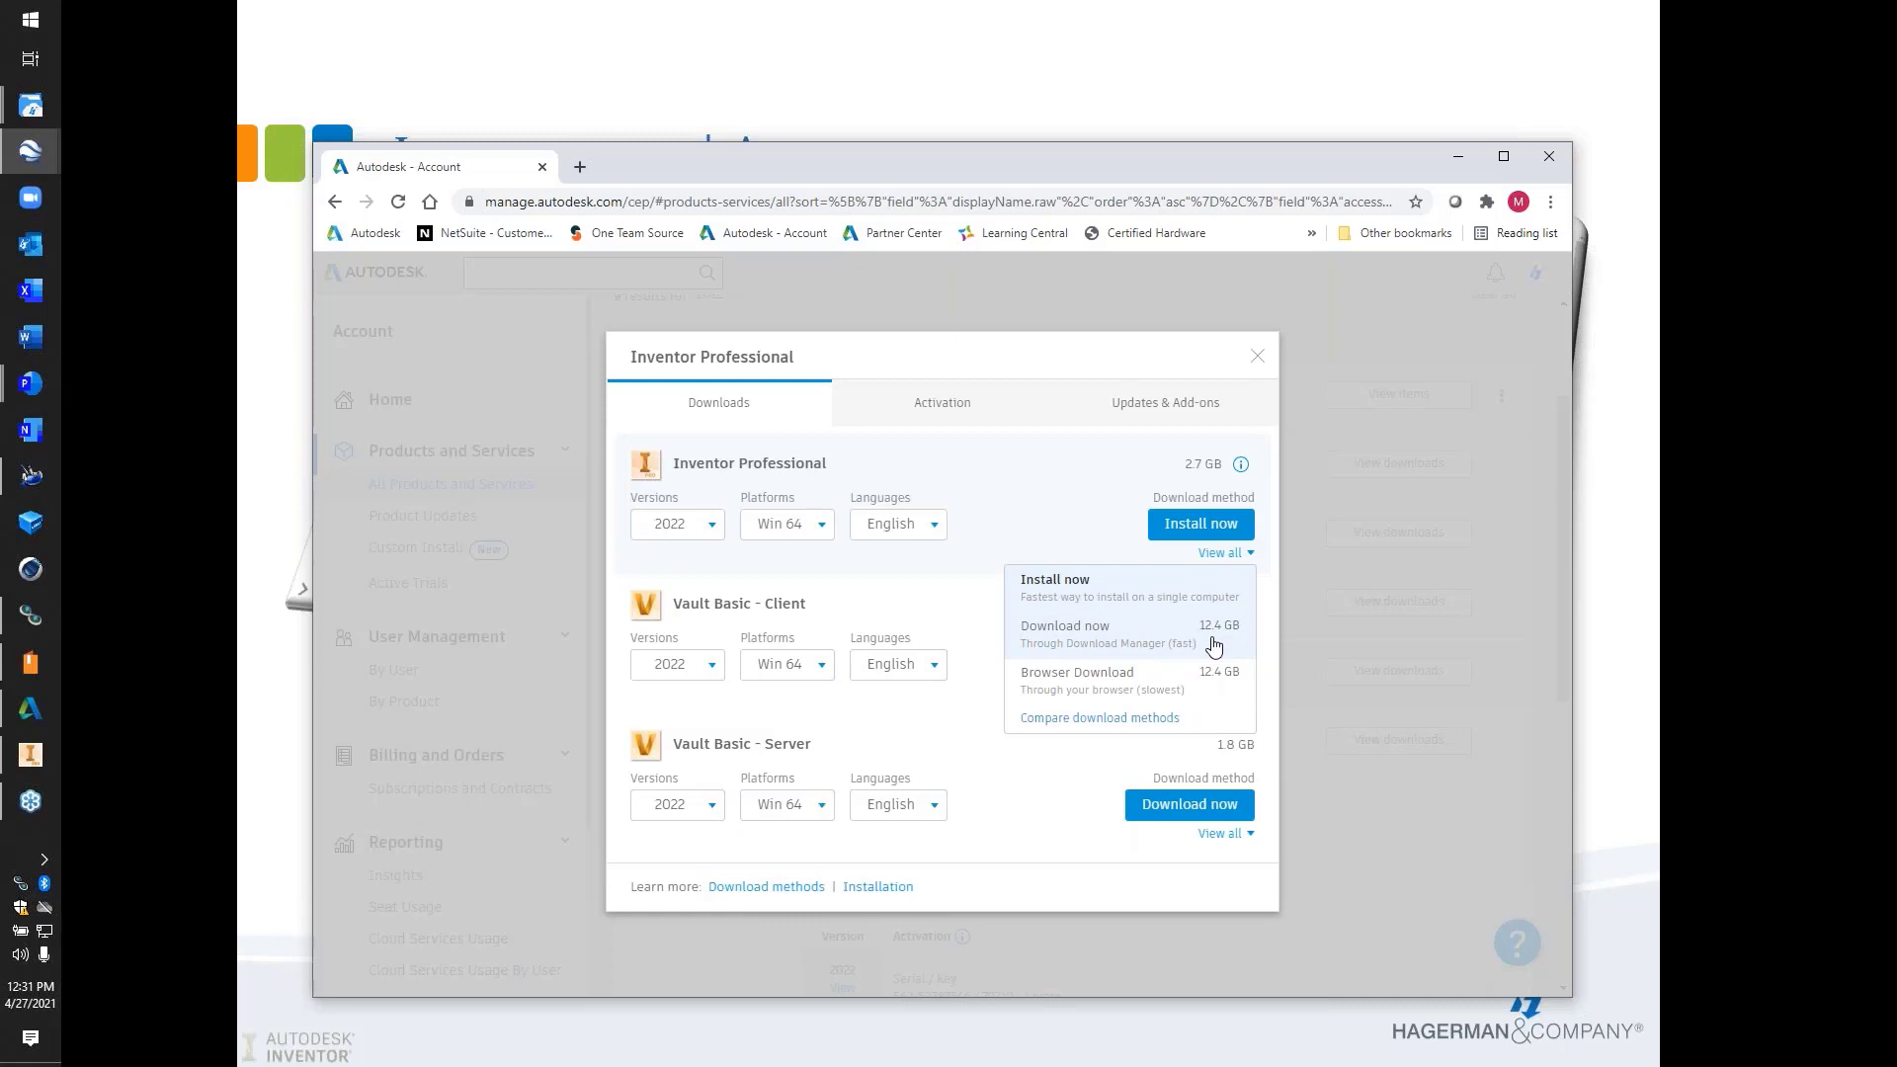
{"action": "left_click", "coordinate": [1025, 454]}
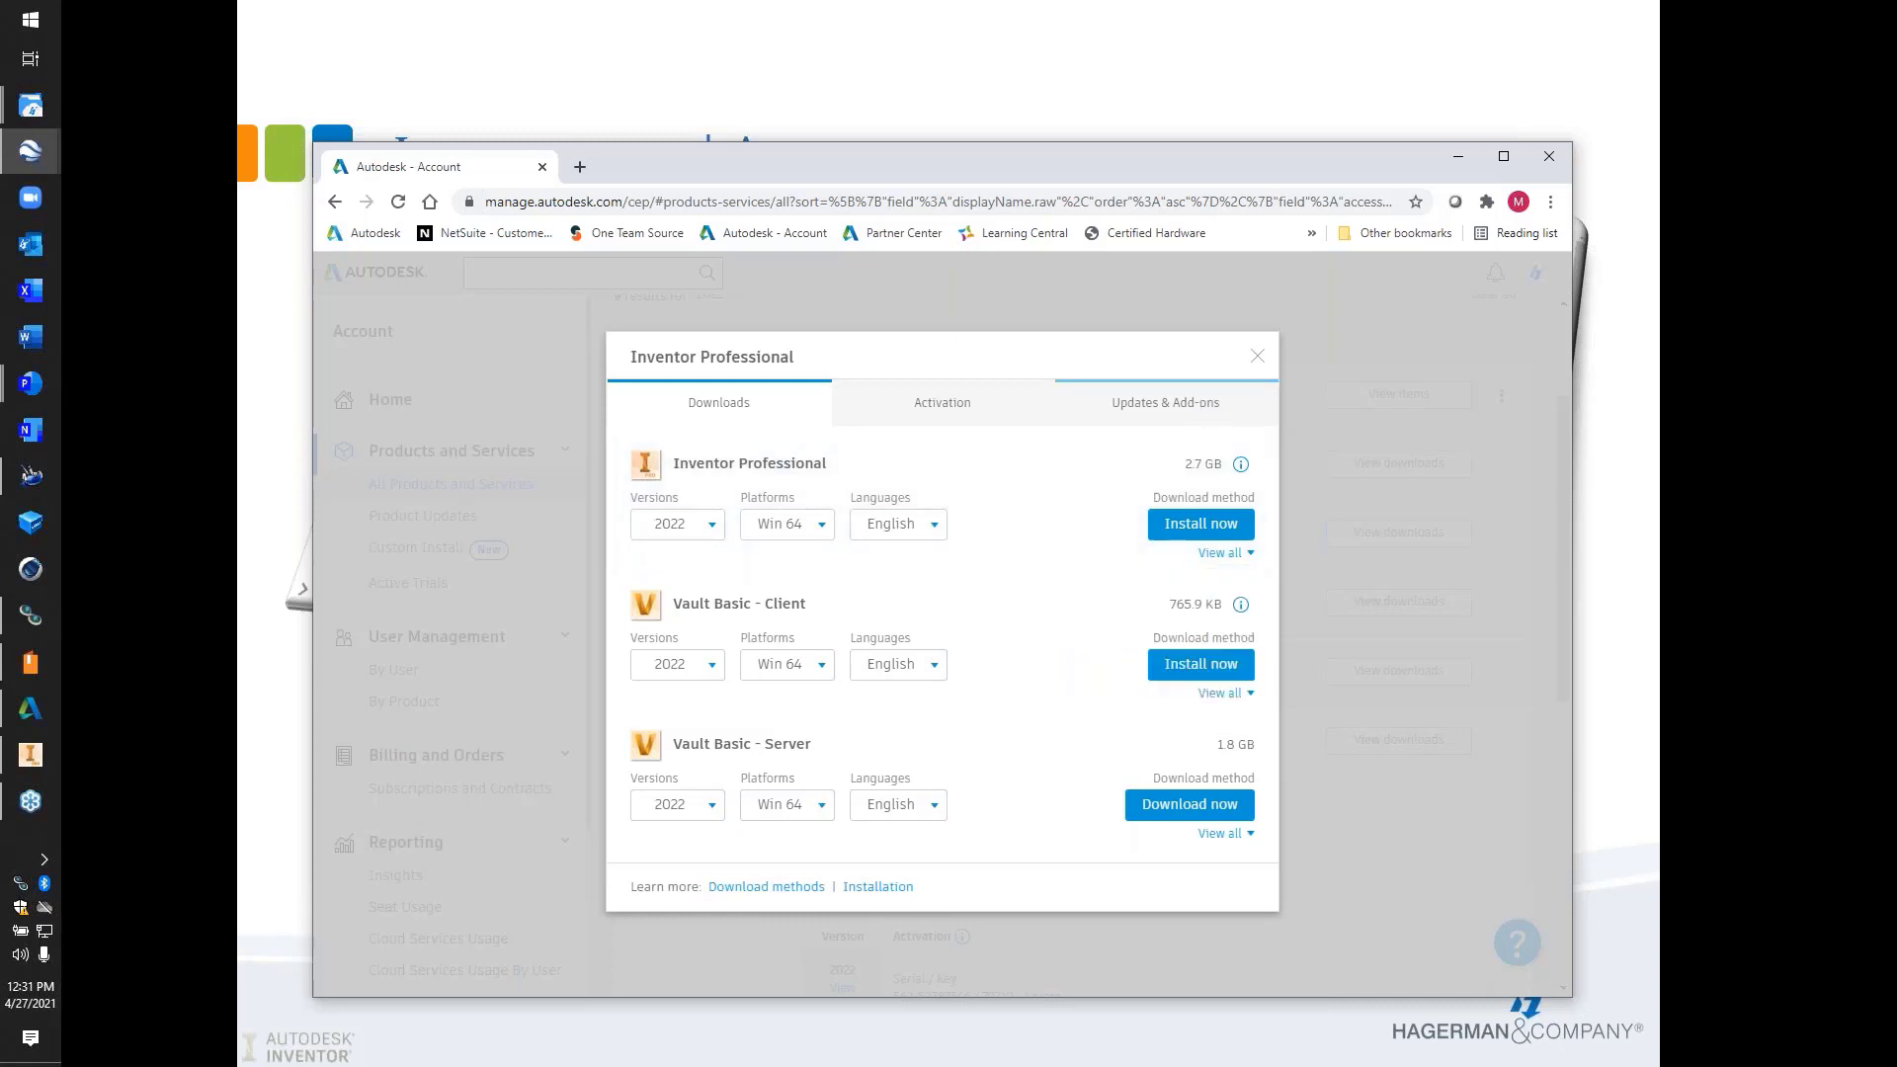
{"action": "left_click", "coordinate": [1258, 356]}
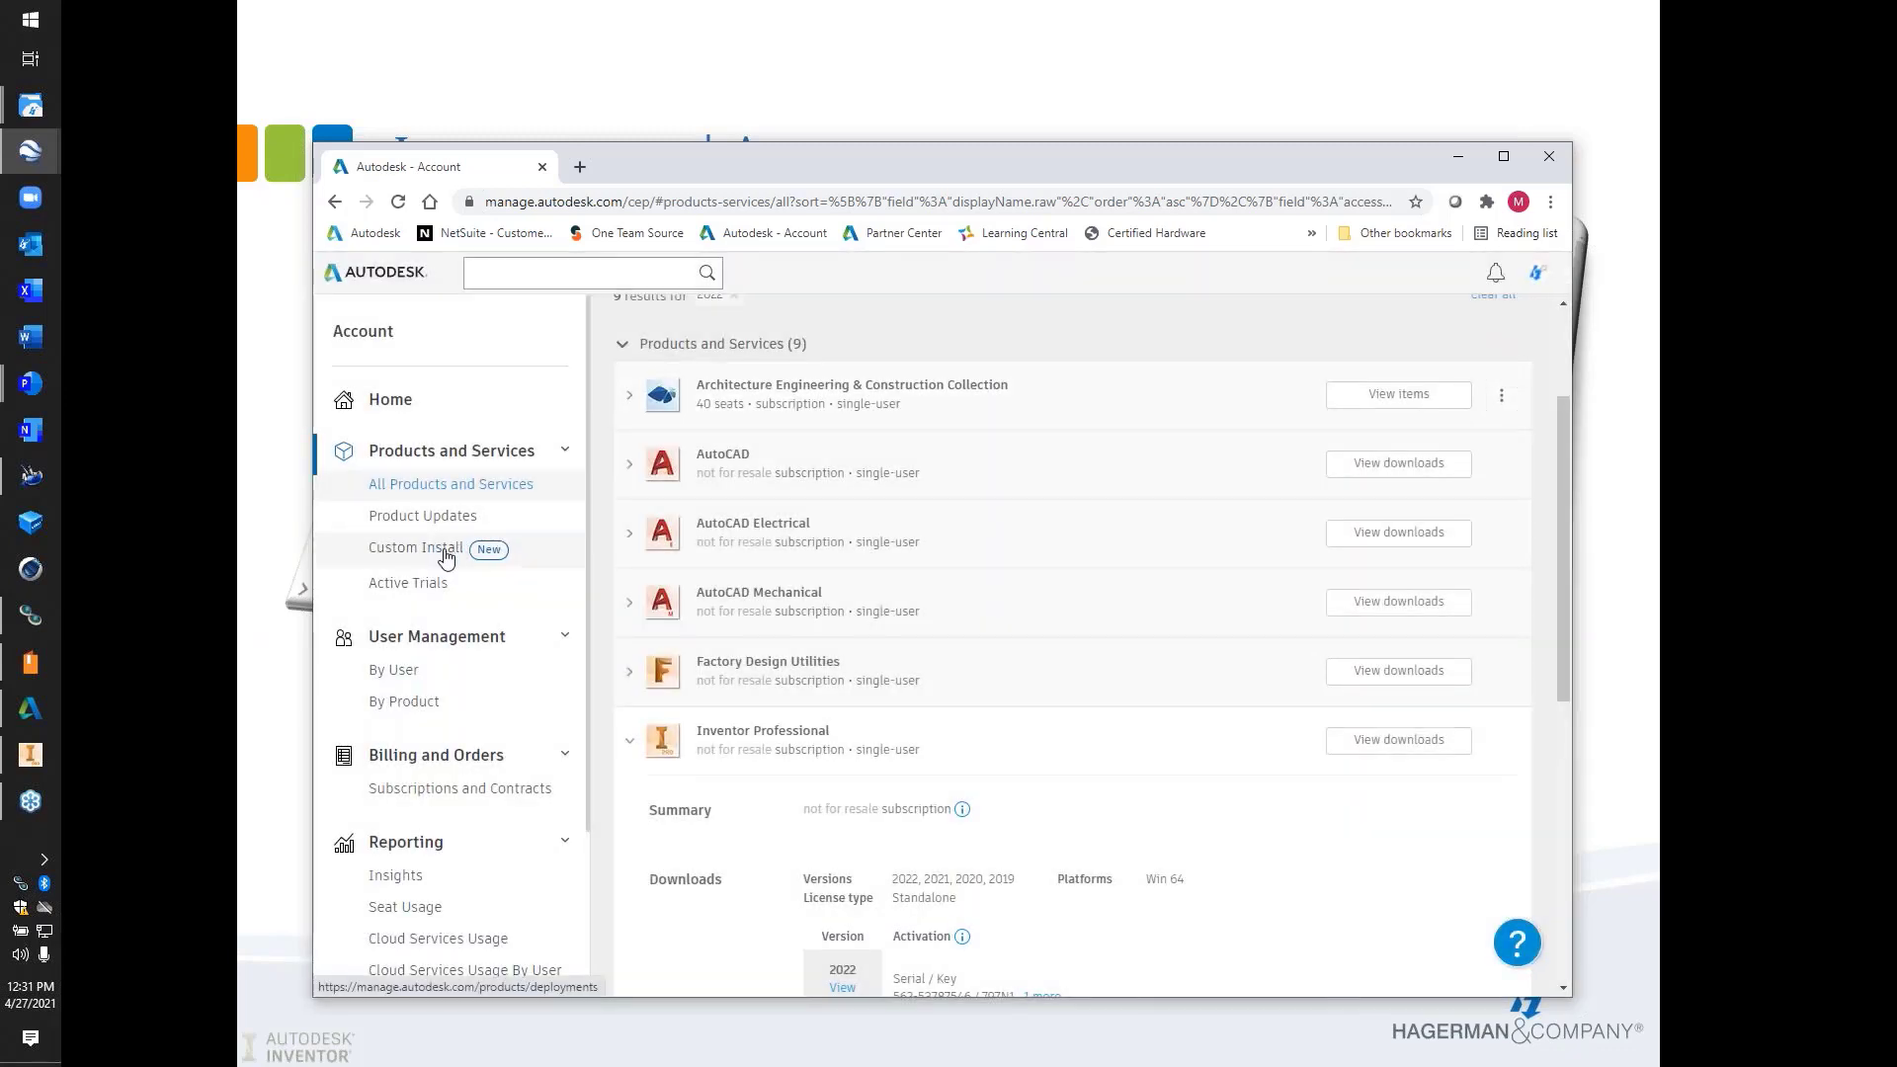
Start a custom install with the Autodesk ID license type and add Inventor Professional to it
{"action": "left_click", "coordinate": [444, 551]}
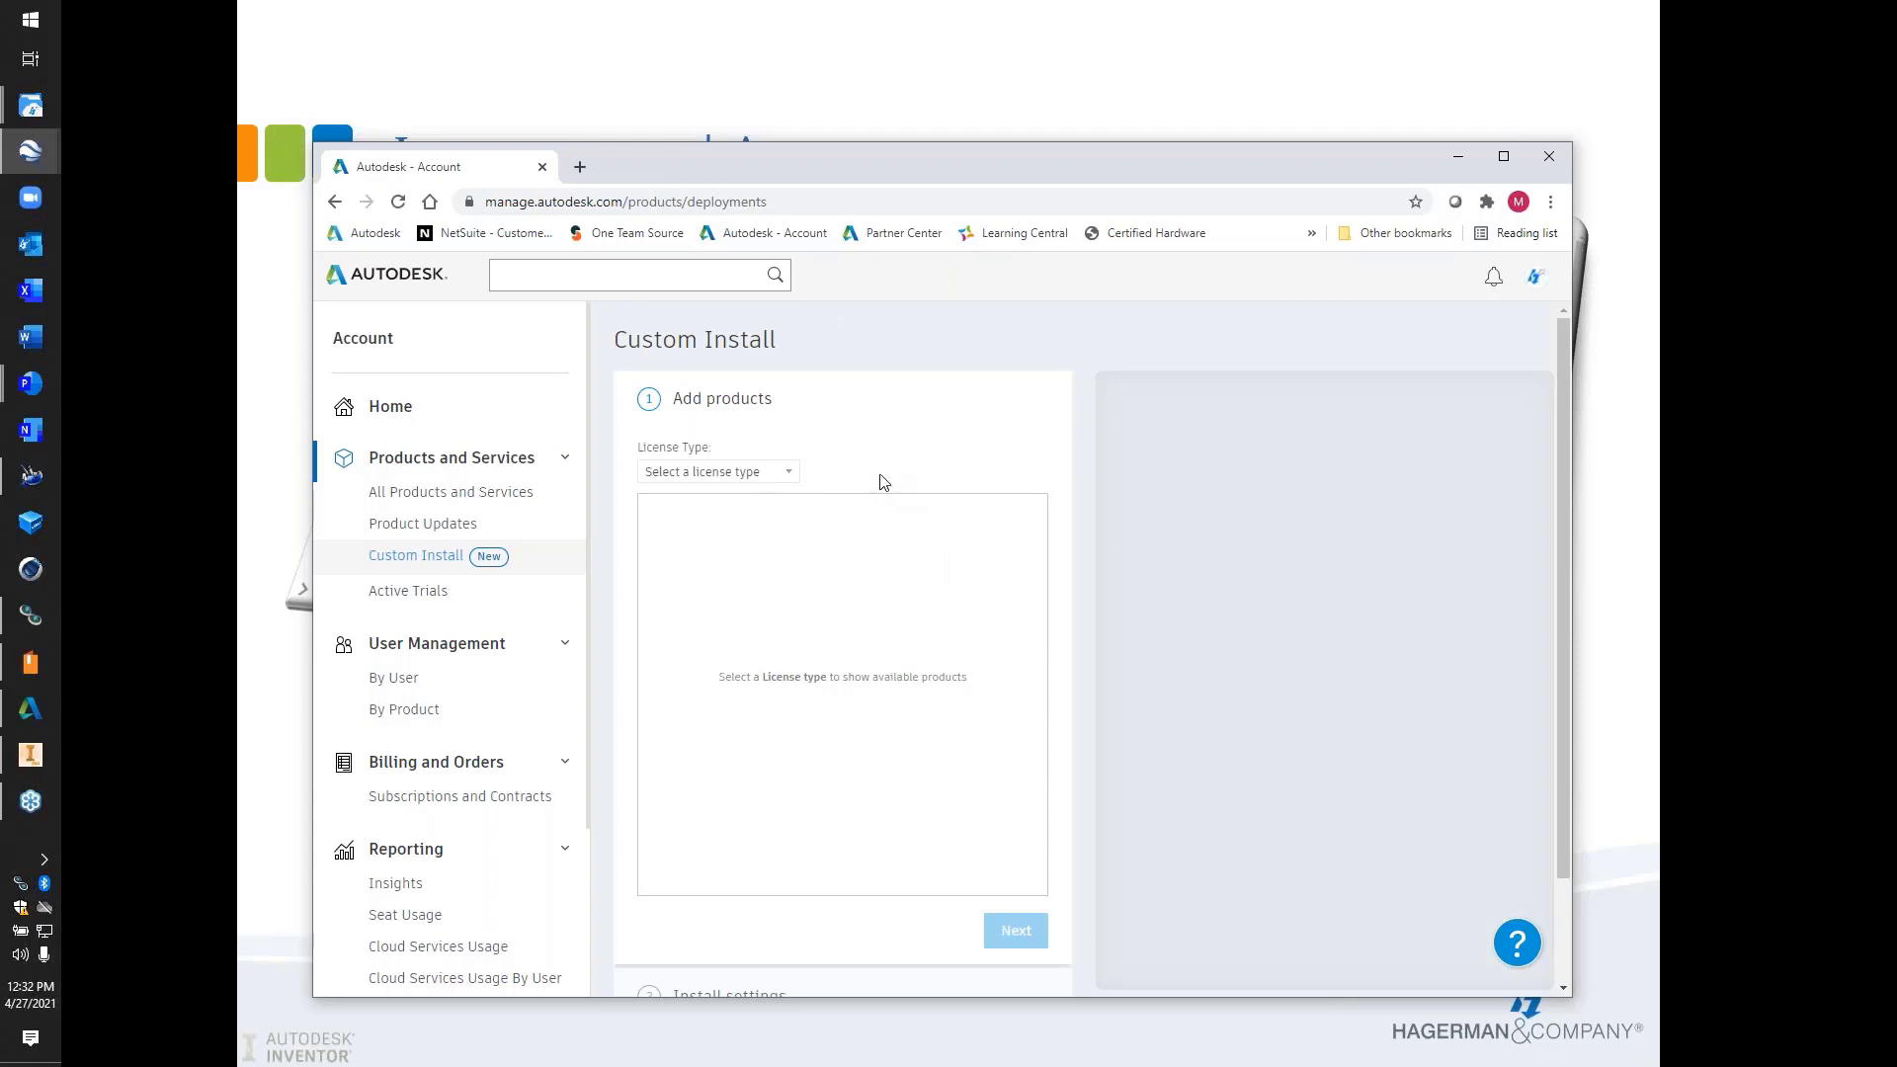
{"action": "left_click", "coordinate": [790, 474]}
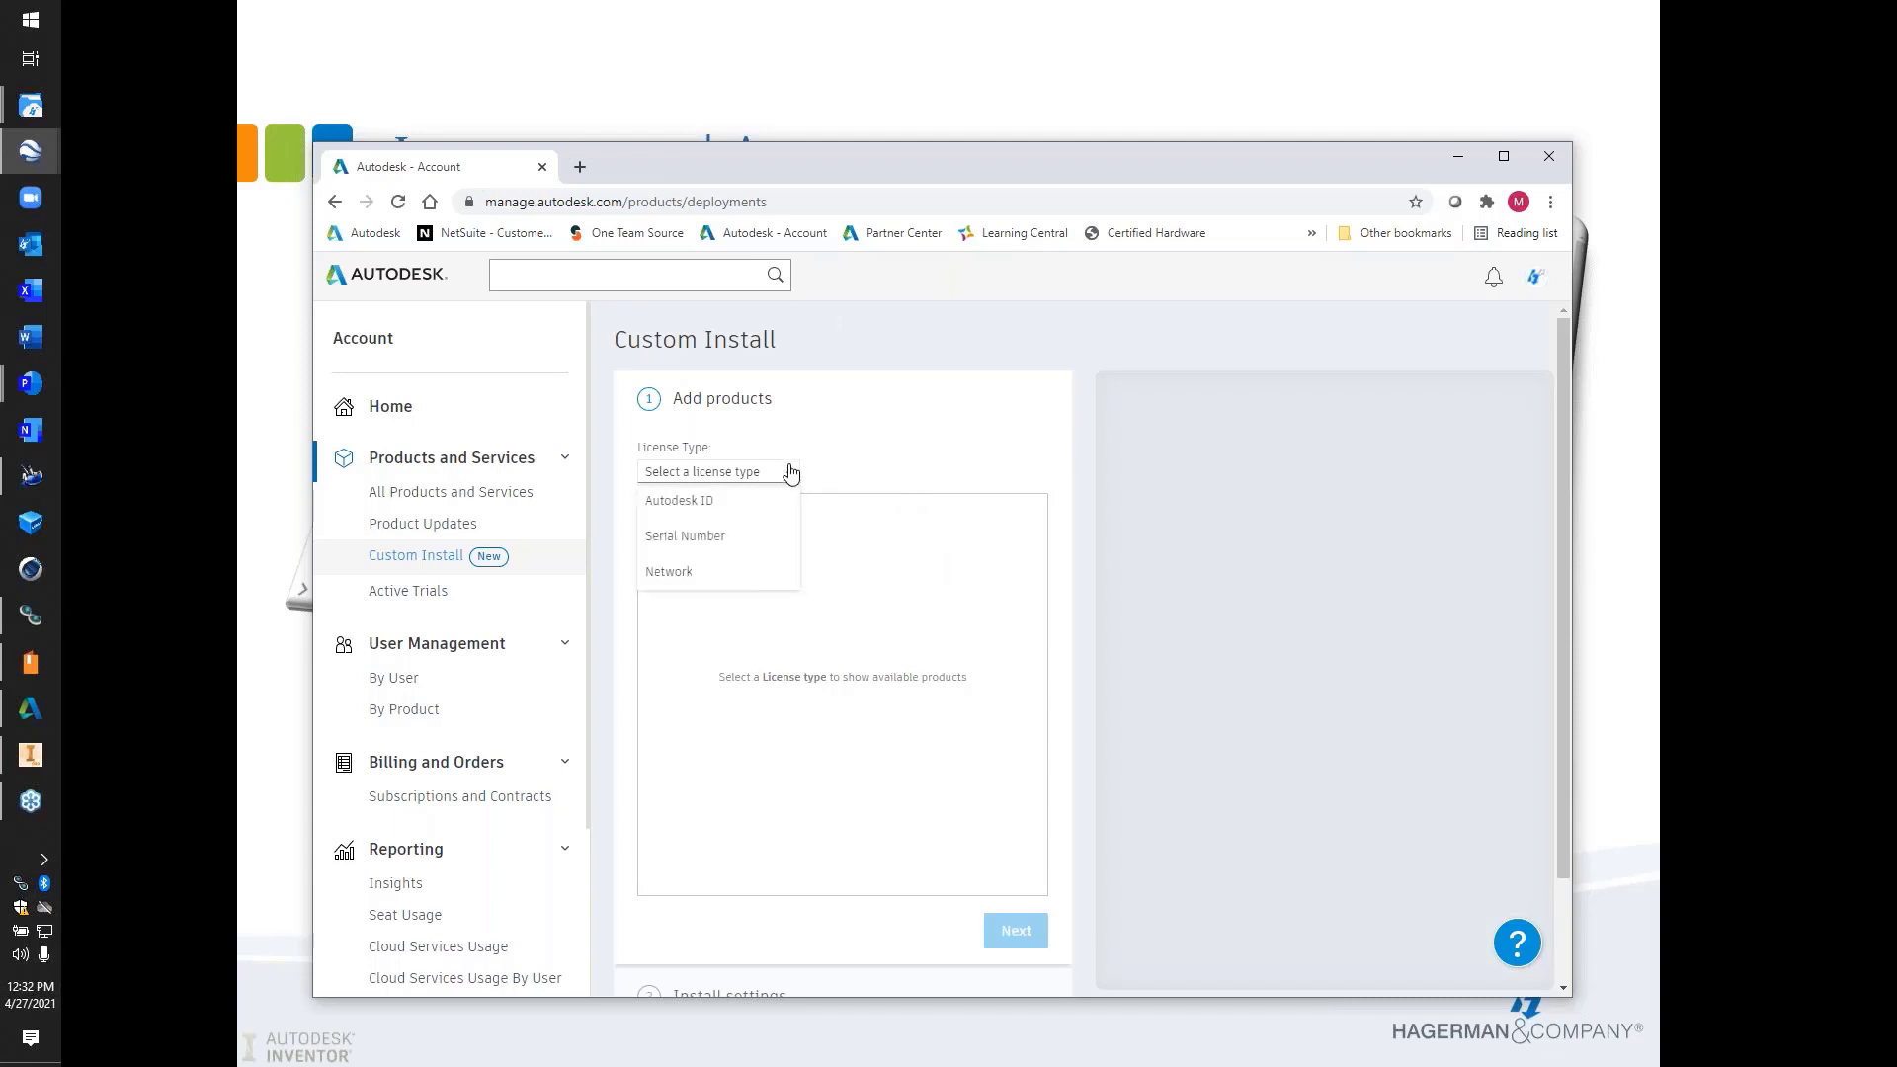
{"action": "left_click", "coordinate": [697, 506]}
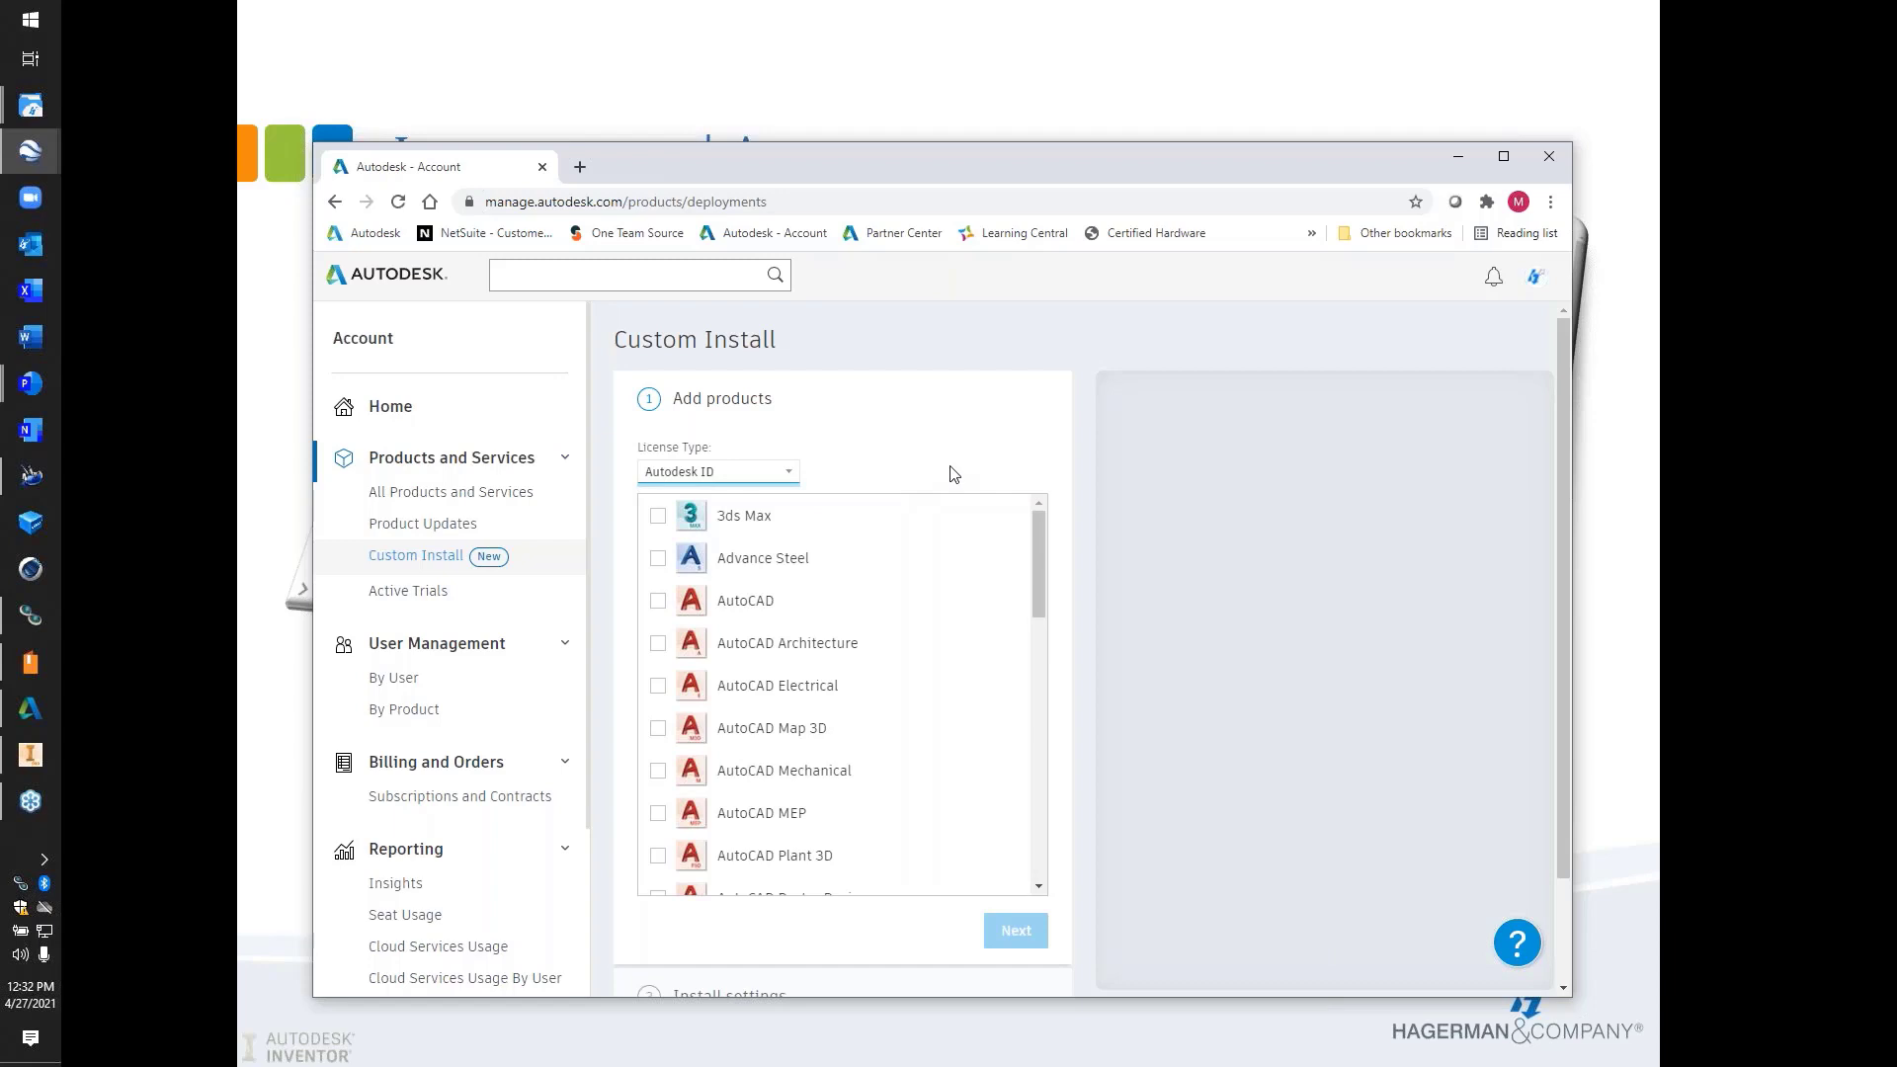
{"action": "left_click_drag", "start_coordinate": [1044, 565], "coordinate": [1032, 710]}
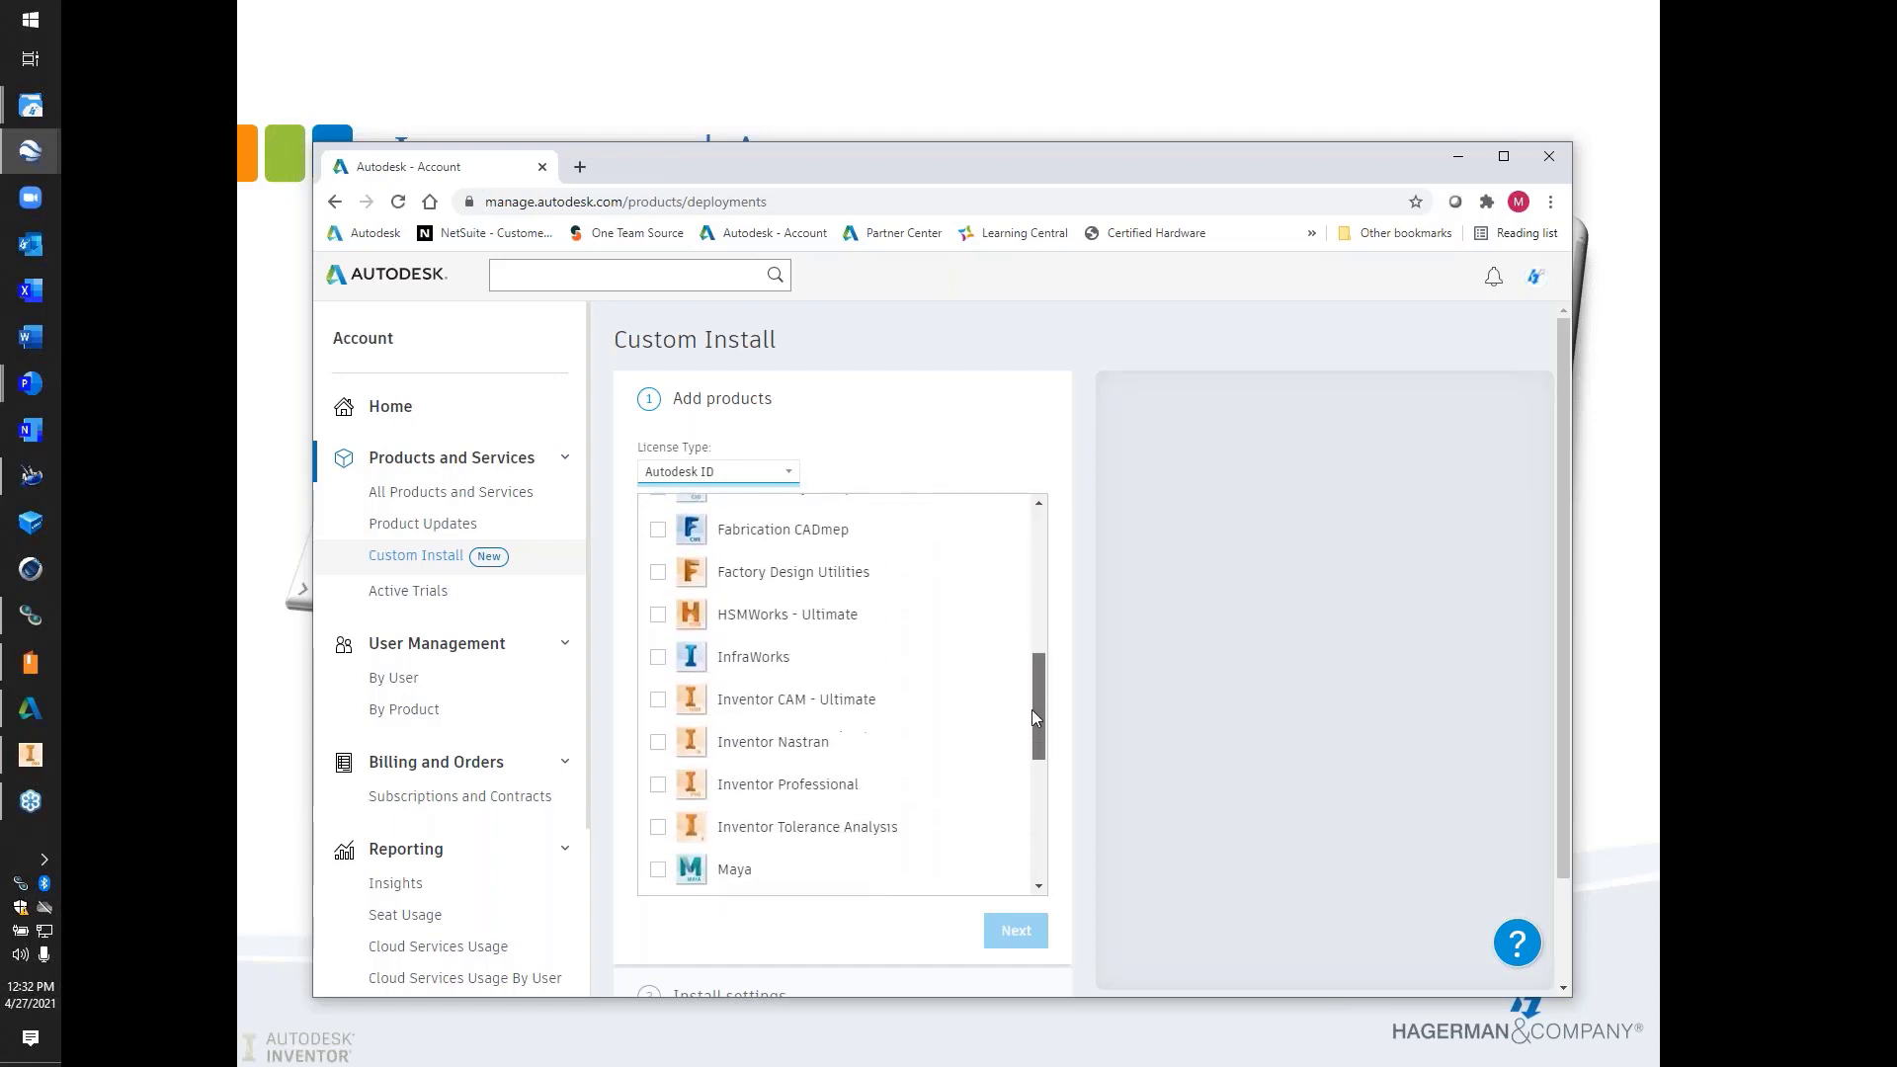
{"action": "left_click", "coordinate": [662, 785]}
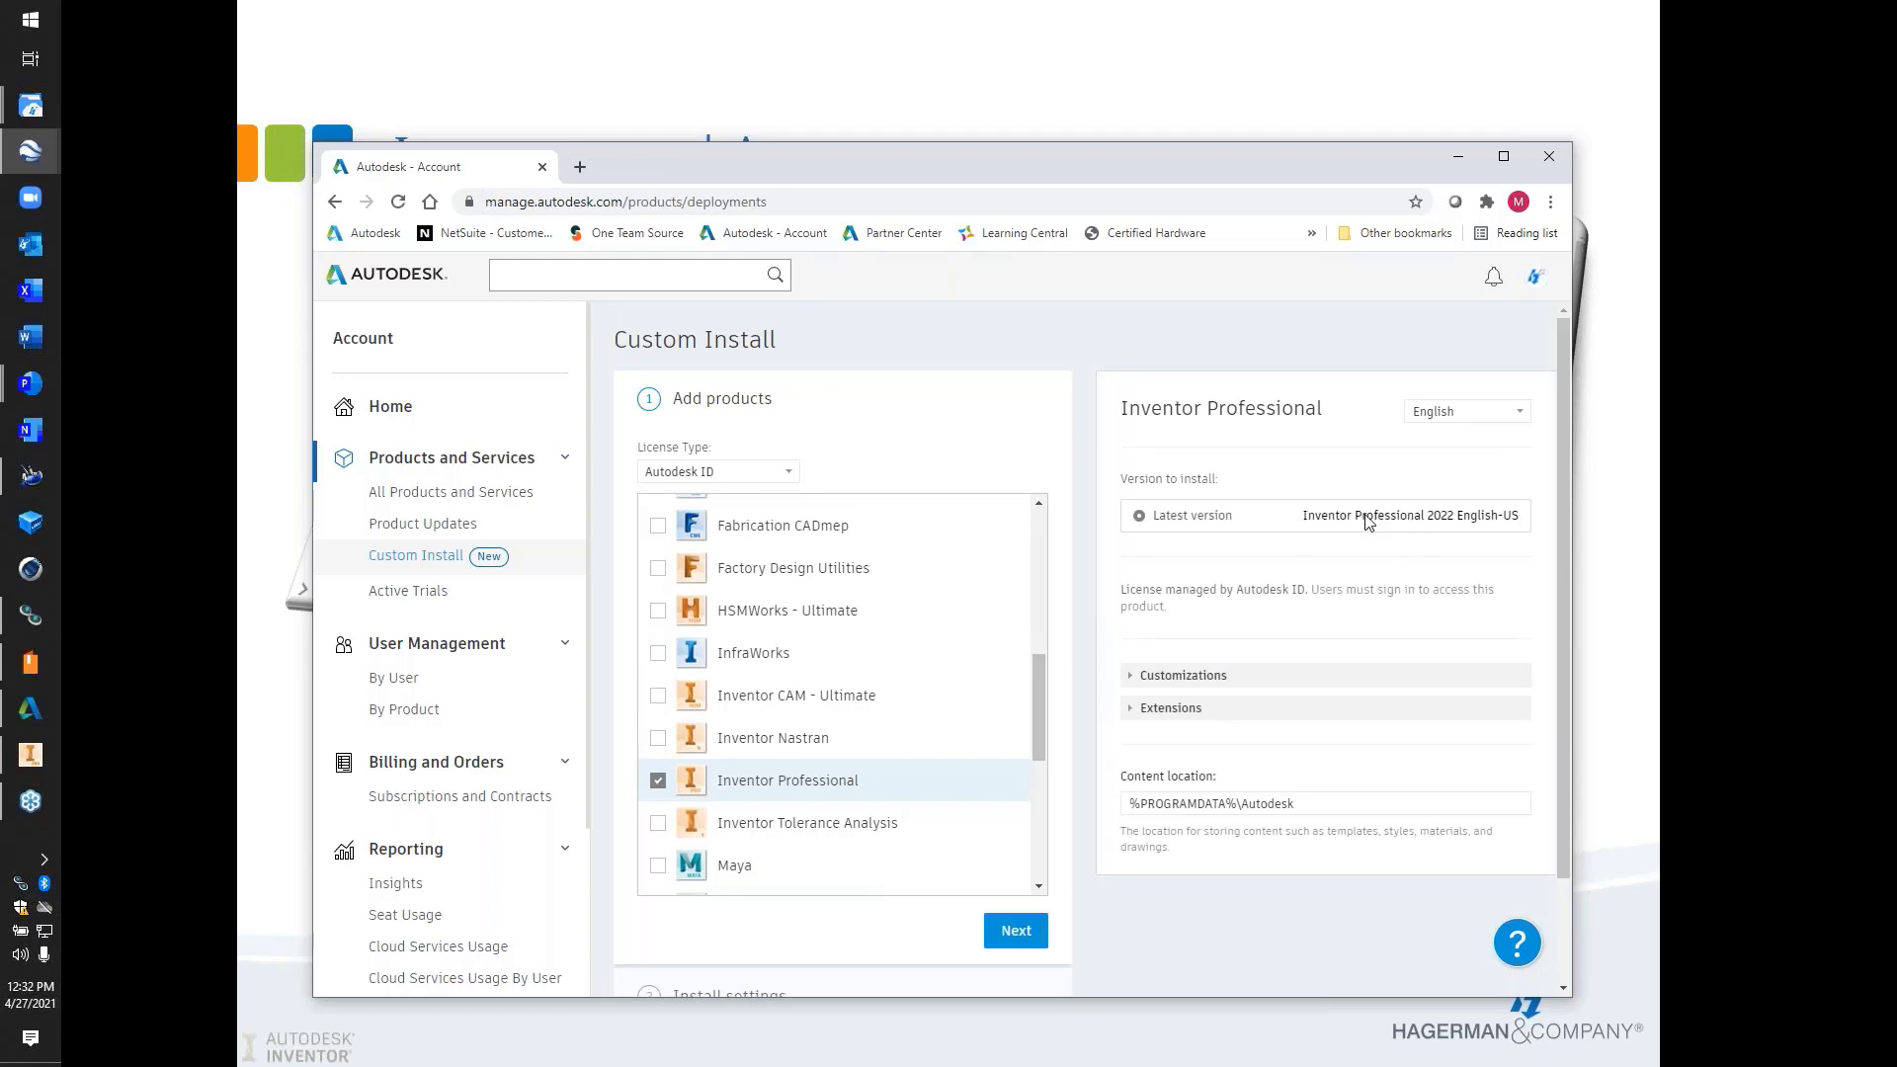
Turn off in-product feedback in the Inventor Professional customizations
{"action": "left_click", "coordinate": [1133, 676]}
{"action": "scroll", "coordinate": [1279, 682], "scroll_direction": "down", "scroll_amount": 1}
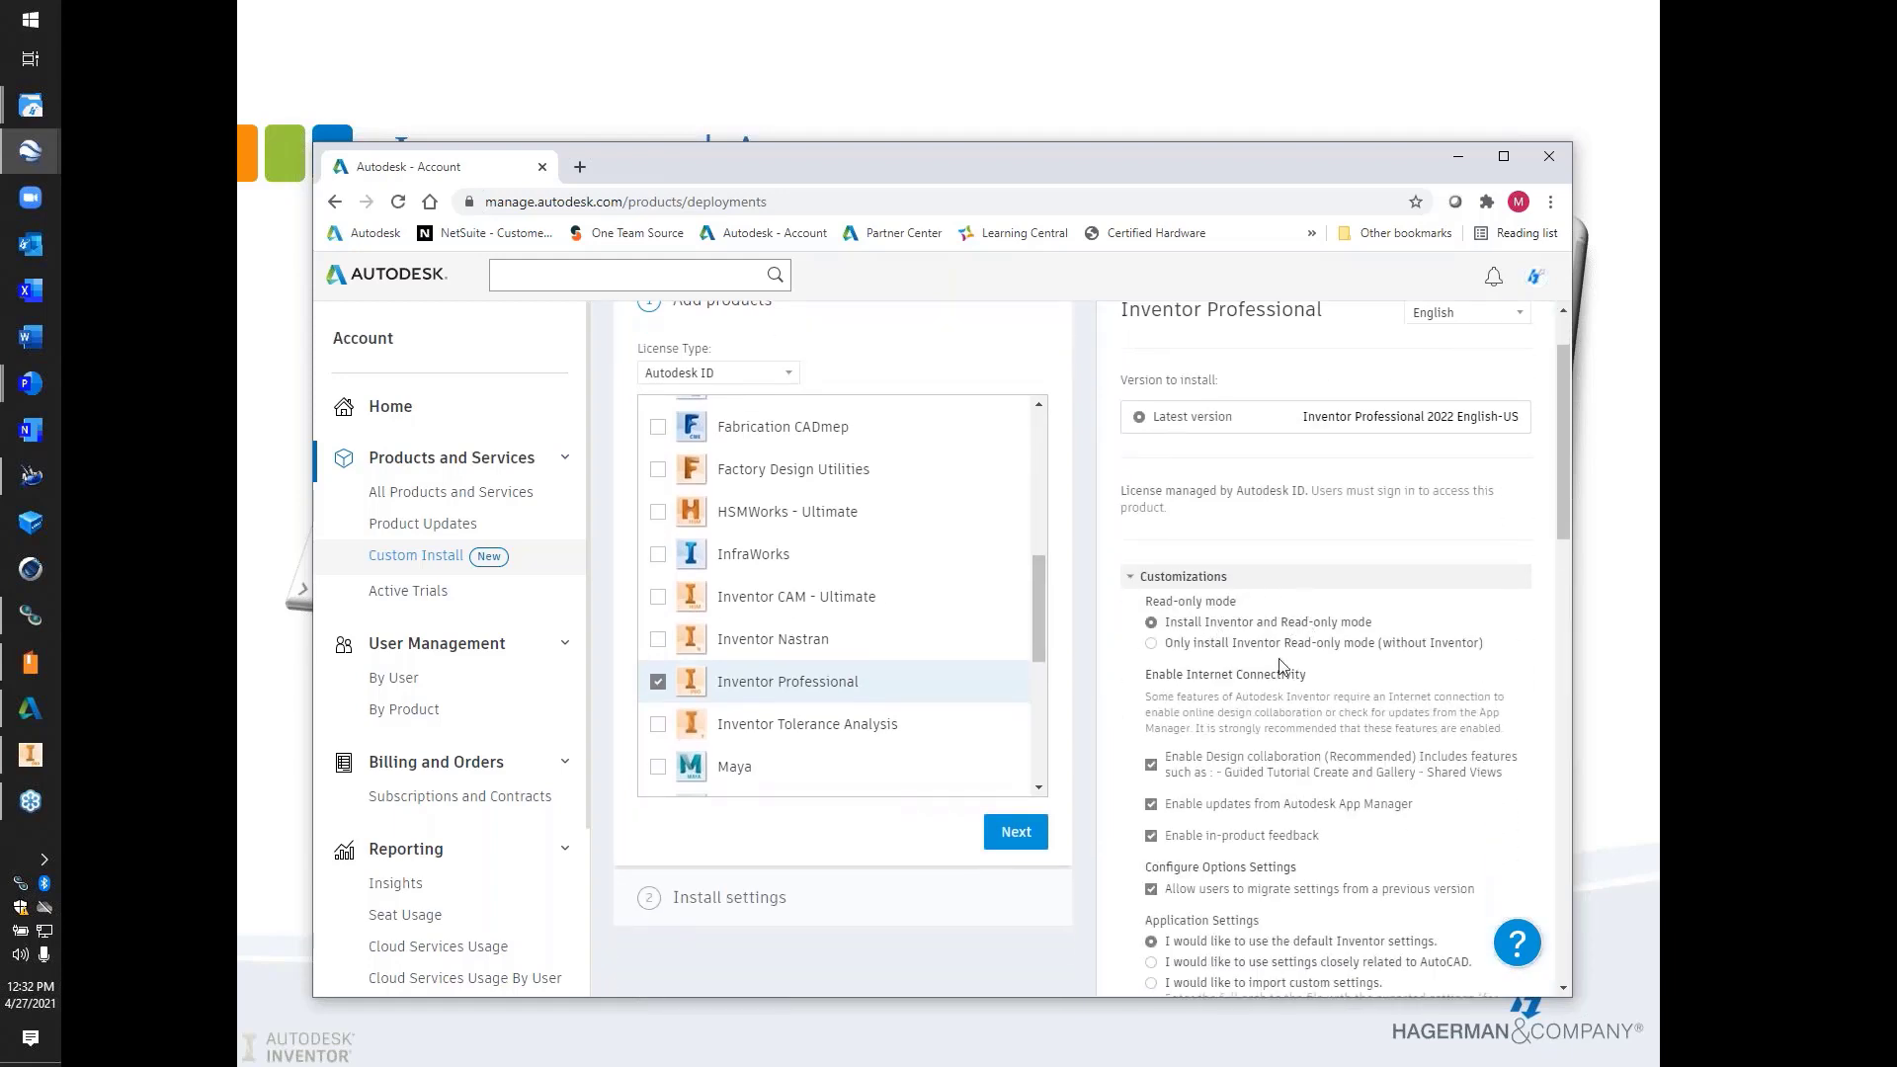
{"action": "scroll", "coordinate": [1280, 668], "scroll_direction": "down", "scroll_amount": 2}
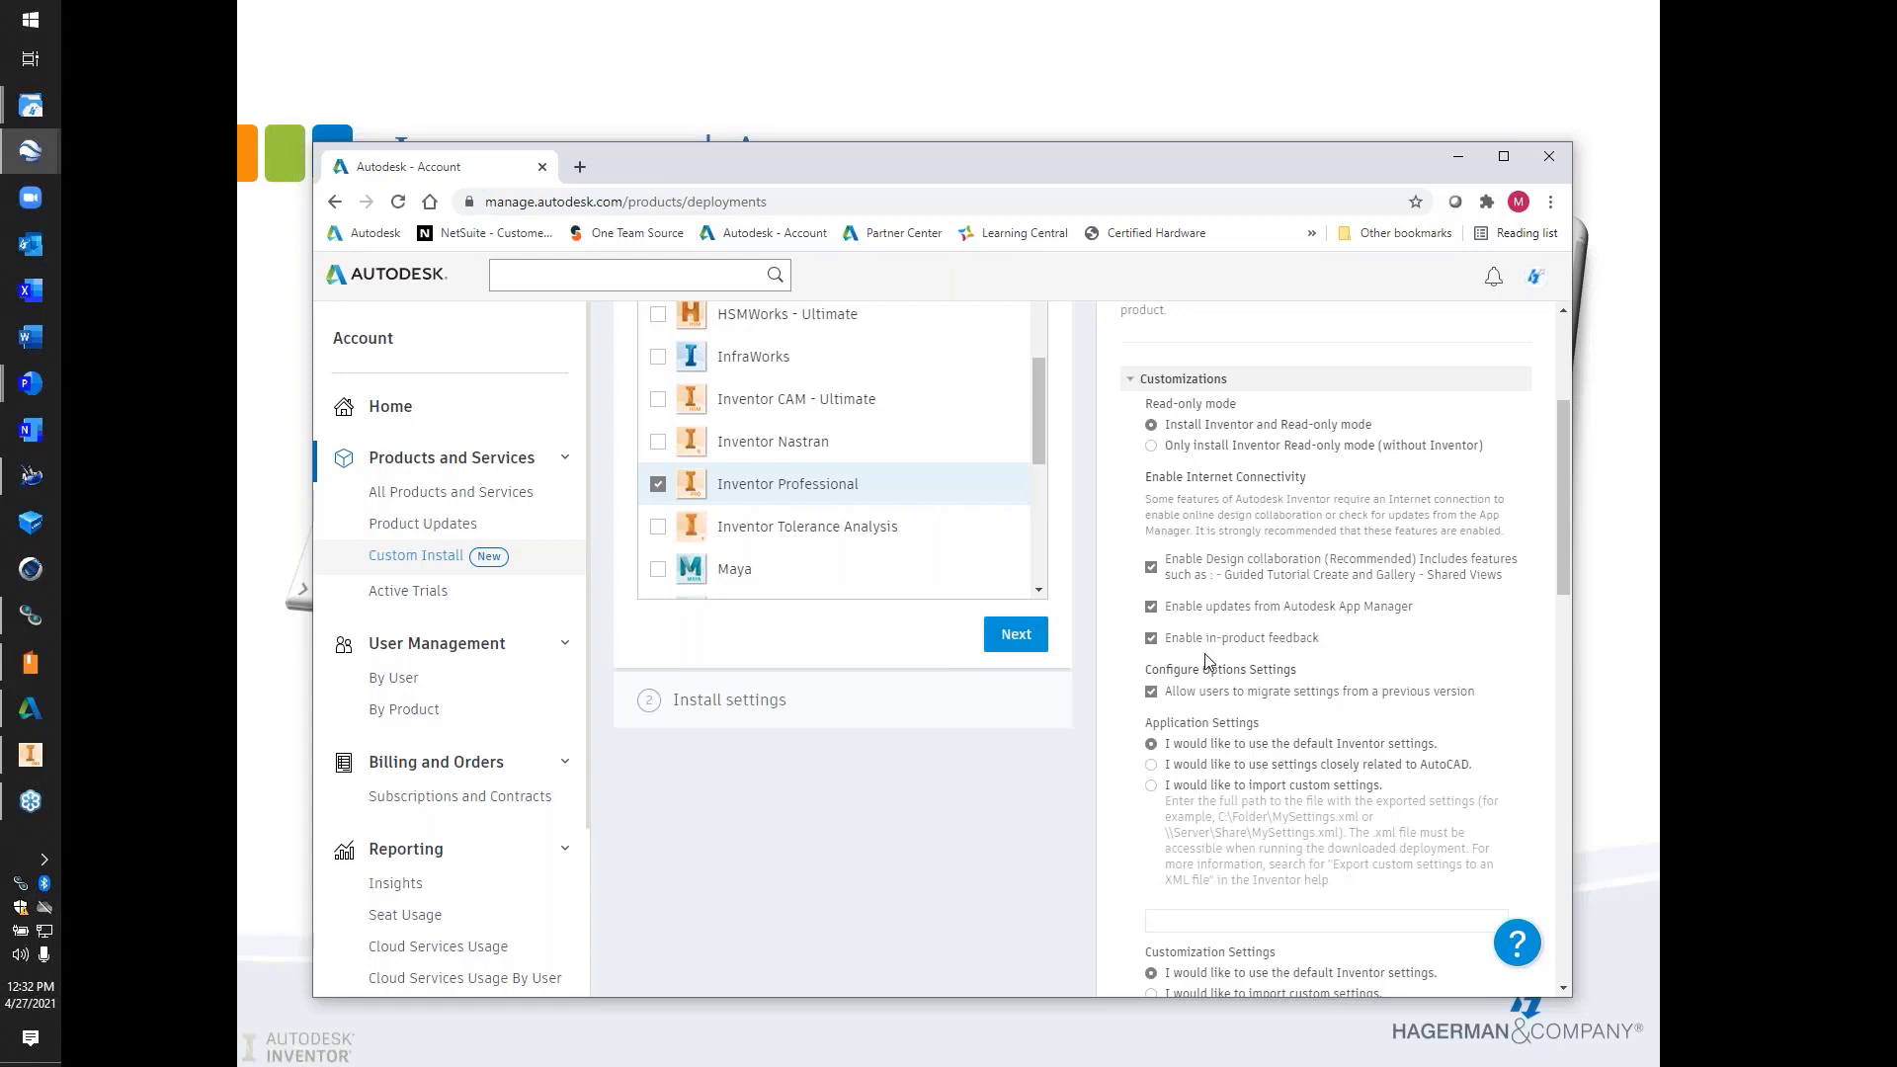
{"action": "left_click", "coordinate": [1152, 639]}
Examine the remaining Inventor Professional customizations, including application settings, Content Center libraries, extensions and content location
{"action": "scroll", "coordinate": [1367, 694], "scroll_direction": "down", "scroll_amount": 4}
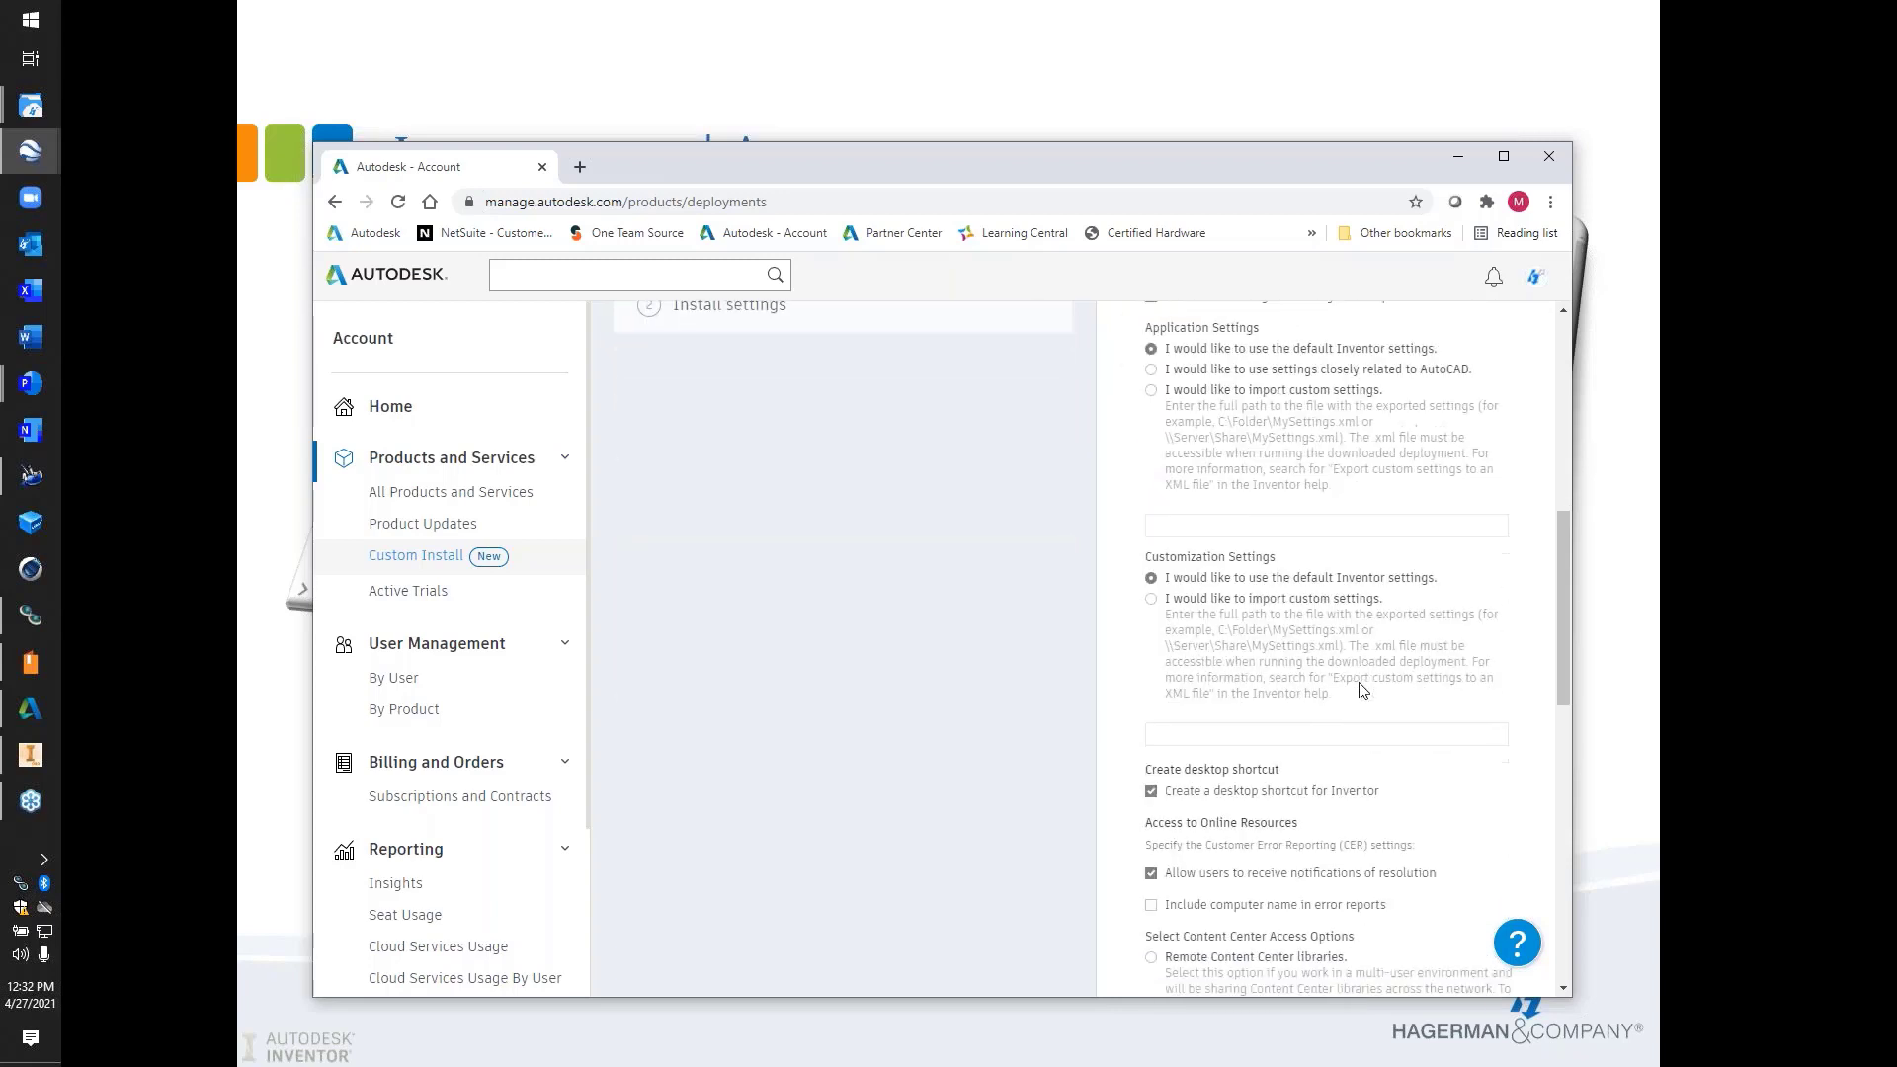
{"action": "scroll", "coordinate": [1362, 689], "scroll_direction": "down", "scroll_amount": 3}
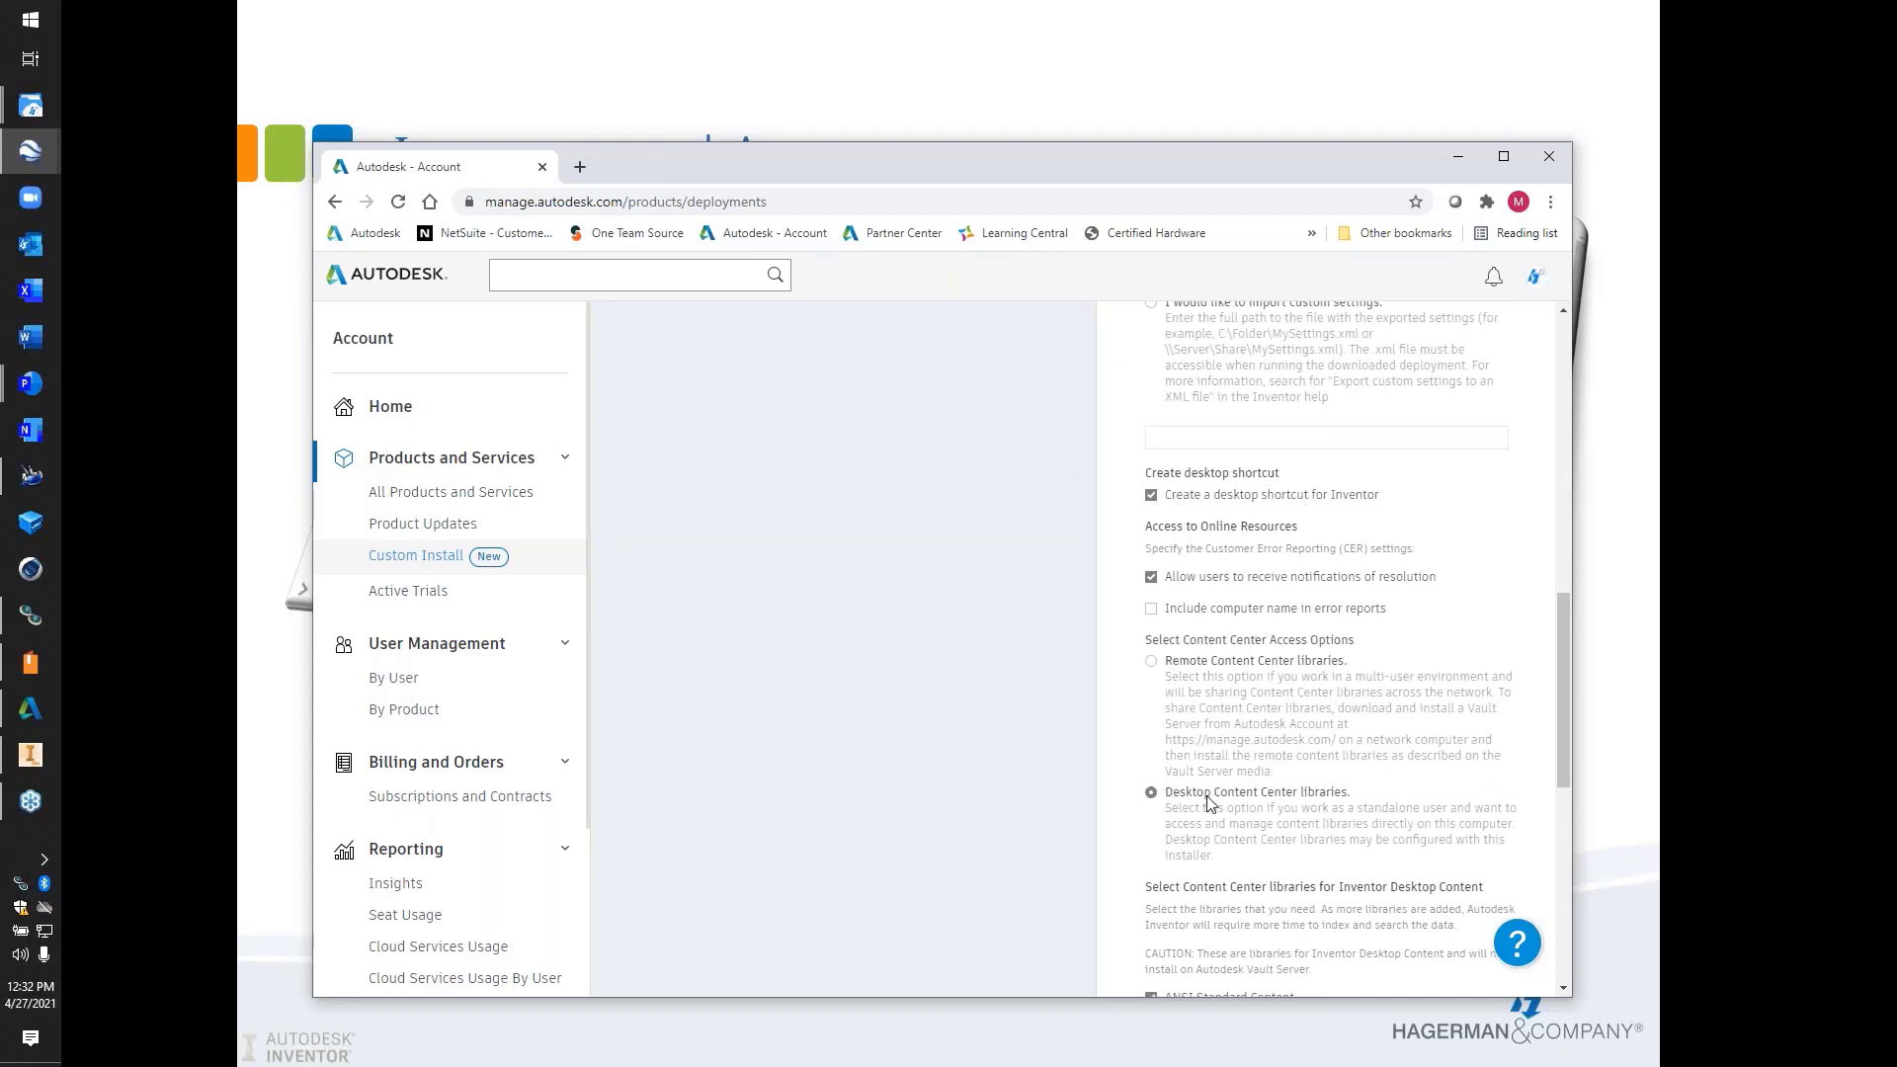
{"action": "scroll", "coordinate": [1203, 771], "scroll_direction": "down", "scroll_amount": 3}
{"action": "scroll", "coordinate": [1199, 736], "scroll_direction": "down", "scroll_amount": 3}
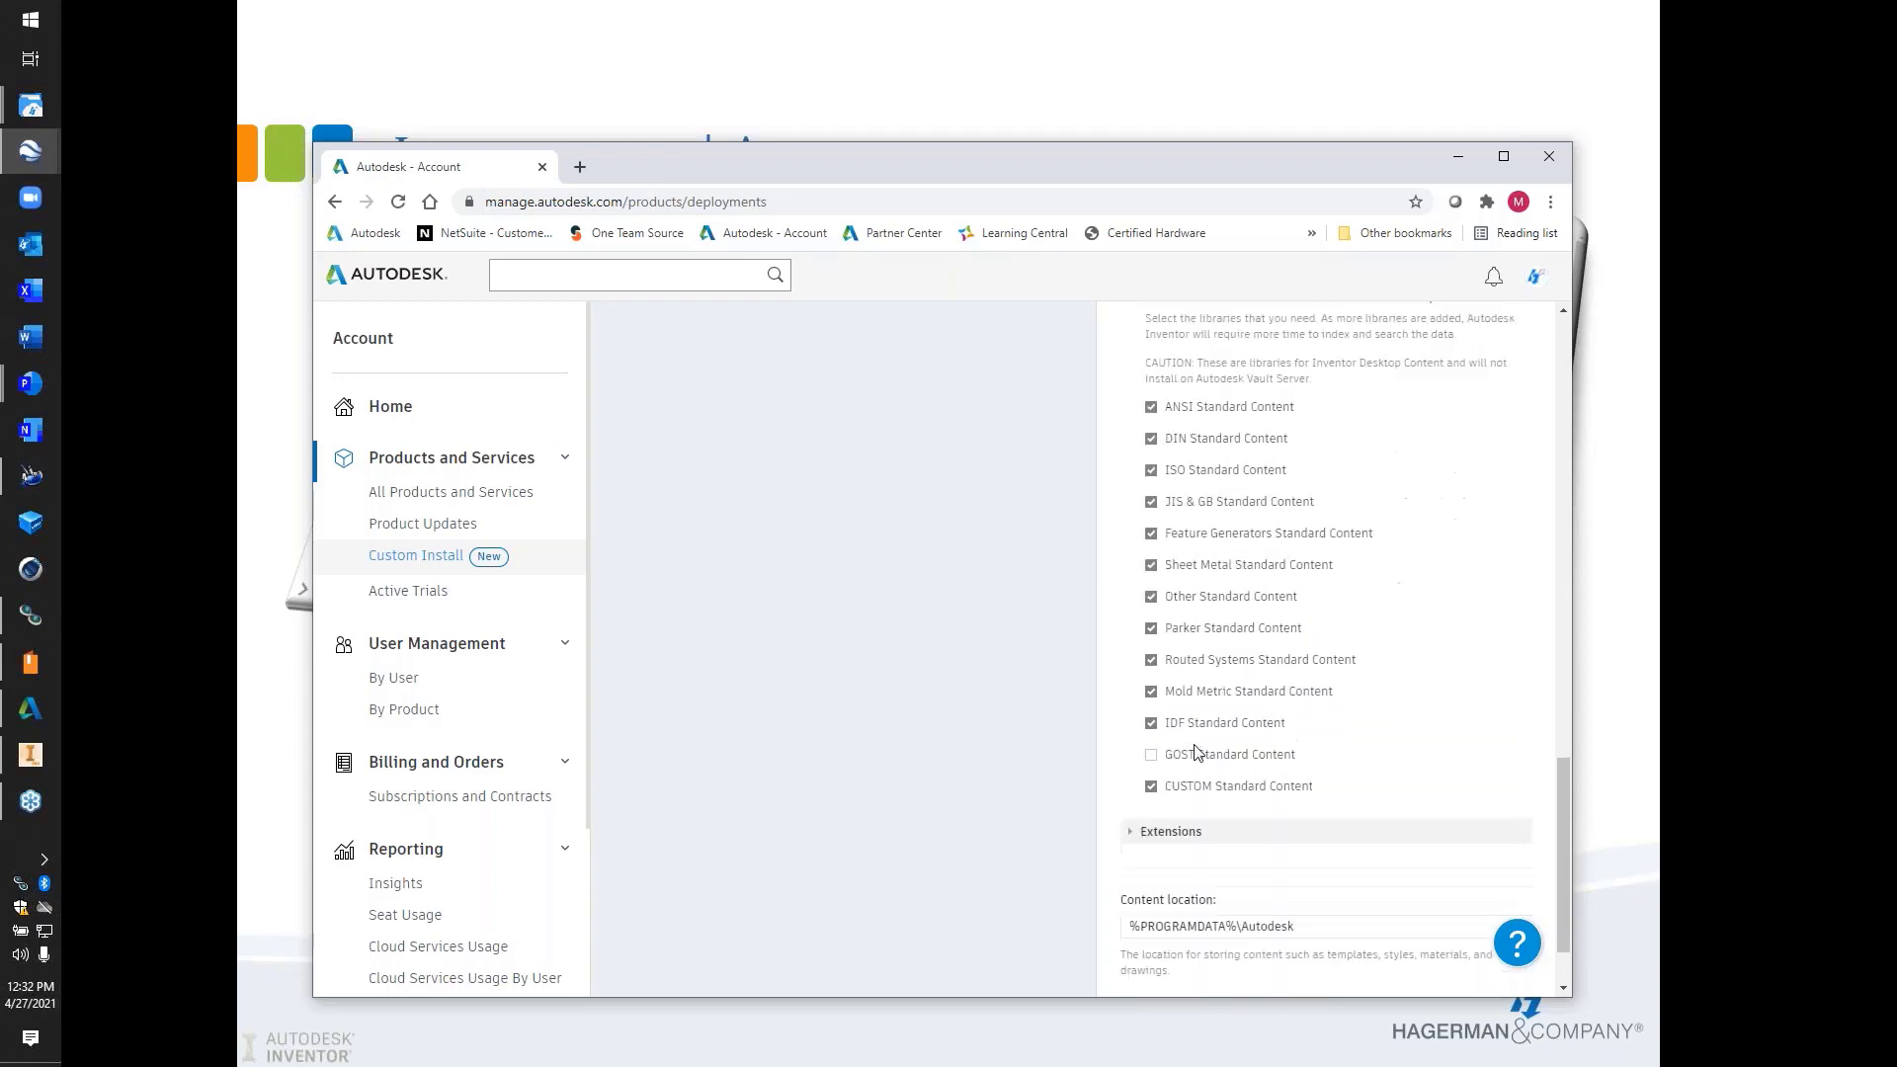
{"action": "scroll", "coordinate": [1197, 754], "scroll_direction": "down", "scroll_amount": 1}
{"action": "left_click", "coordinate": [1132, 739]}
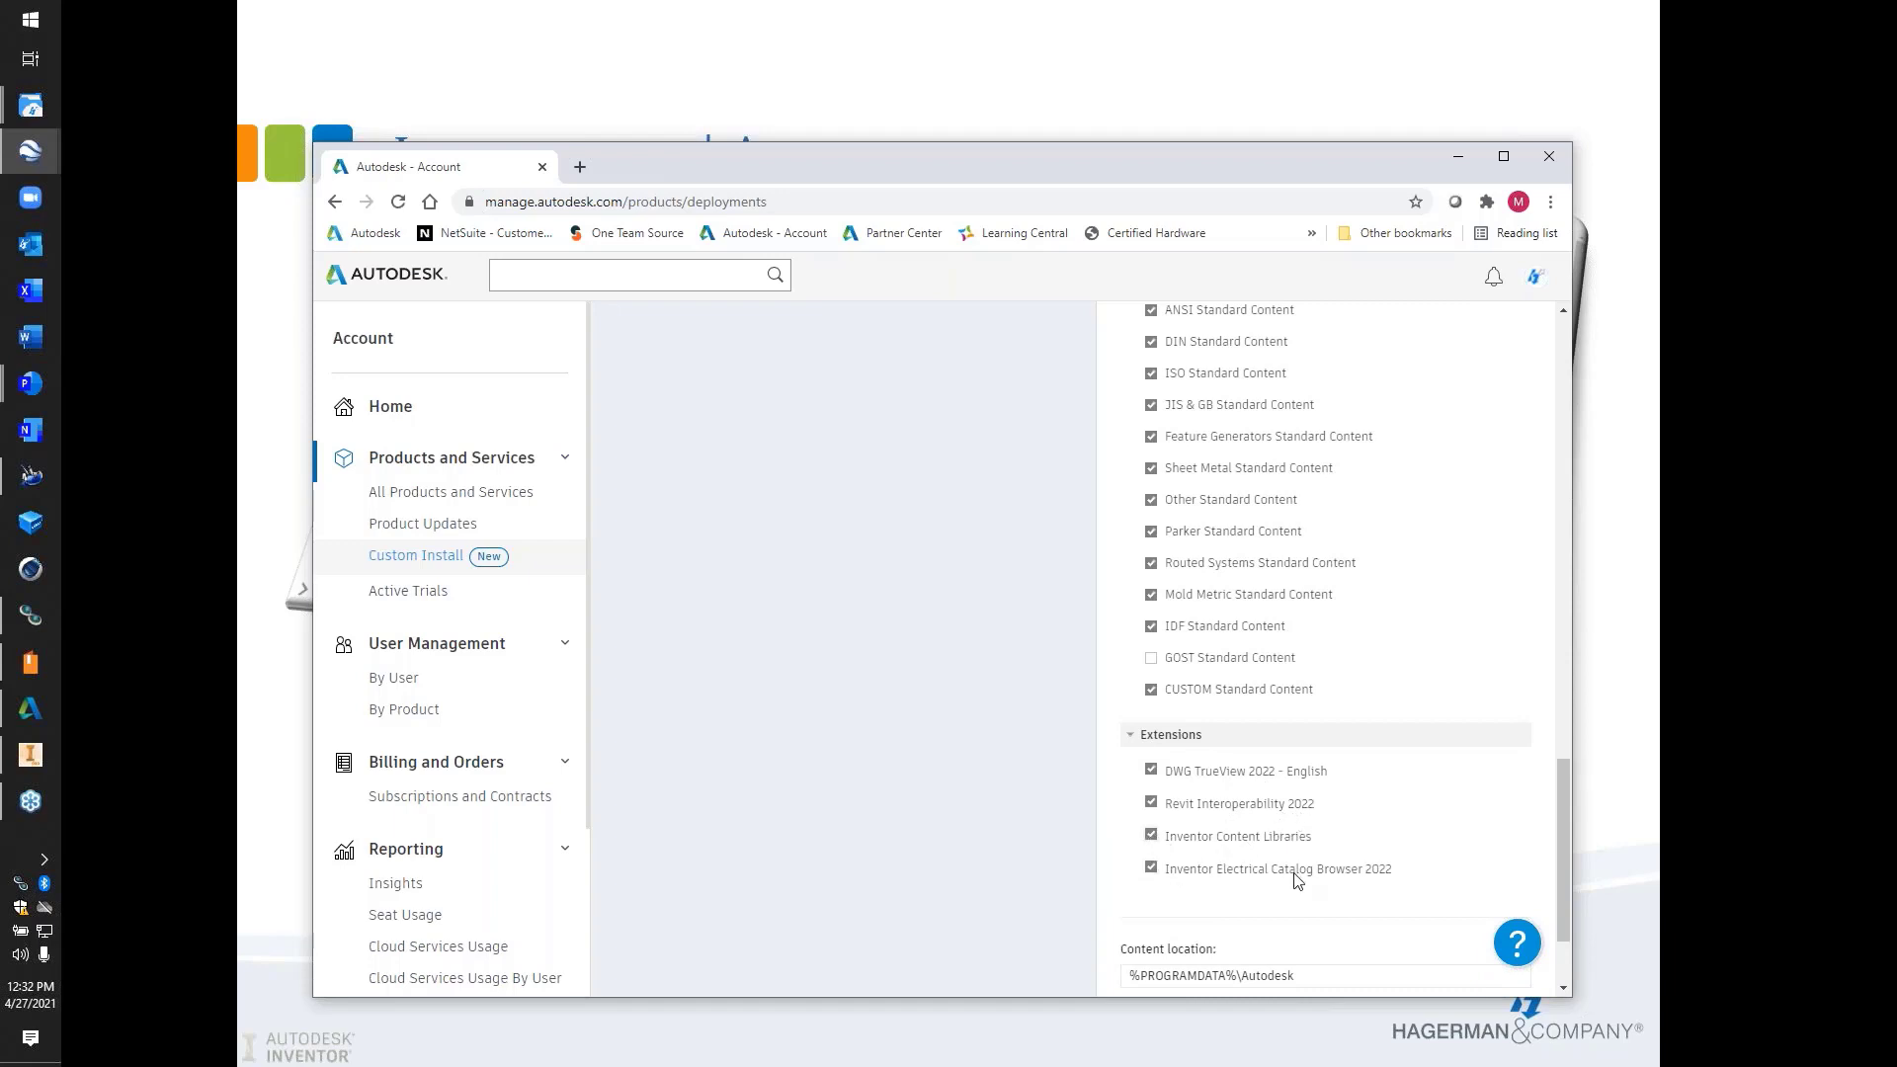
{"action": "scroll", "coordinate": [1298, 880], "scroll_direction": "down", "scroll_amount": 2}
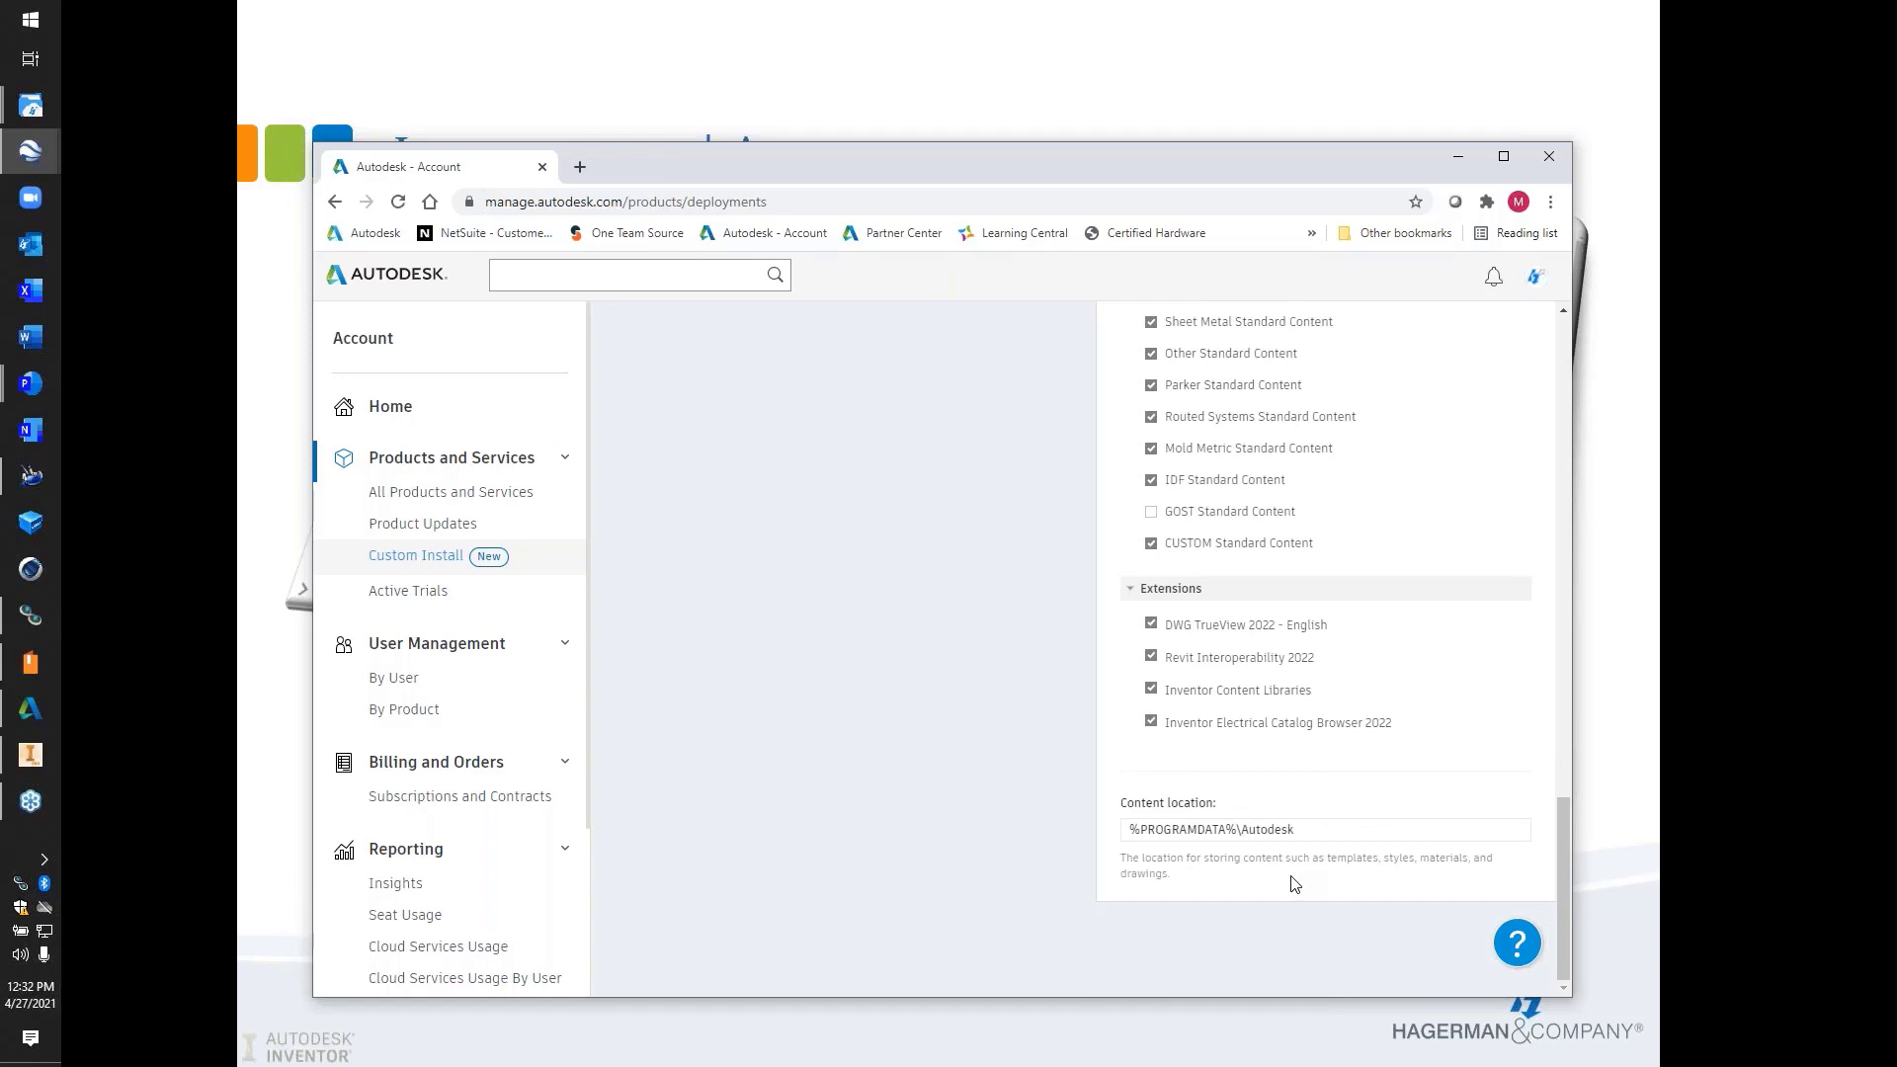
{"action": "scroll", "coordinate": [1219, 786], "scroll_direction": "up", "scroll_amount": 10}
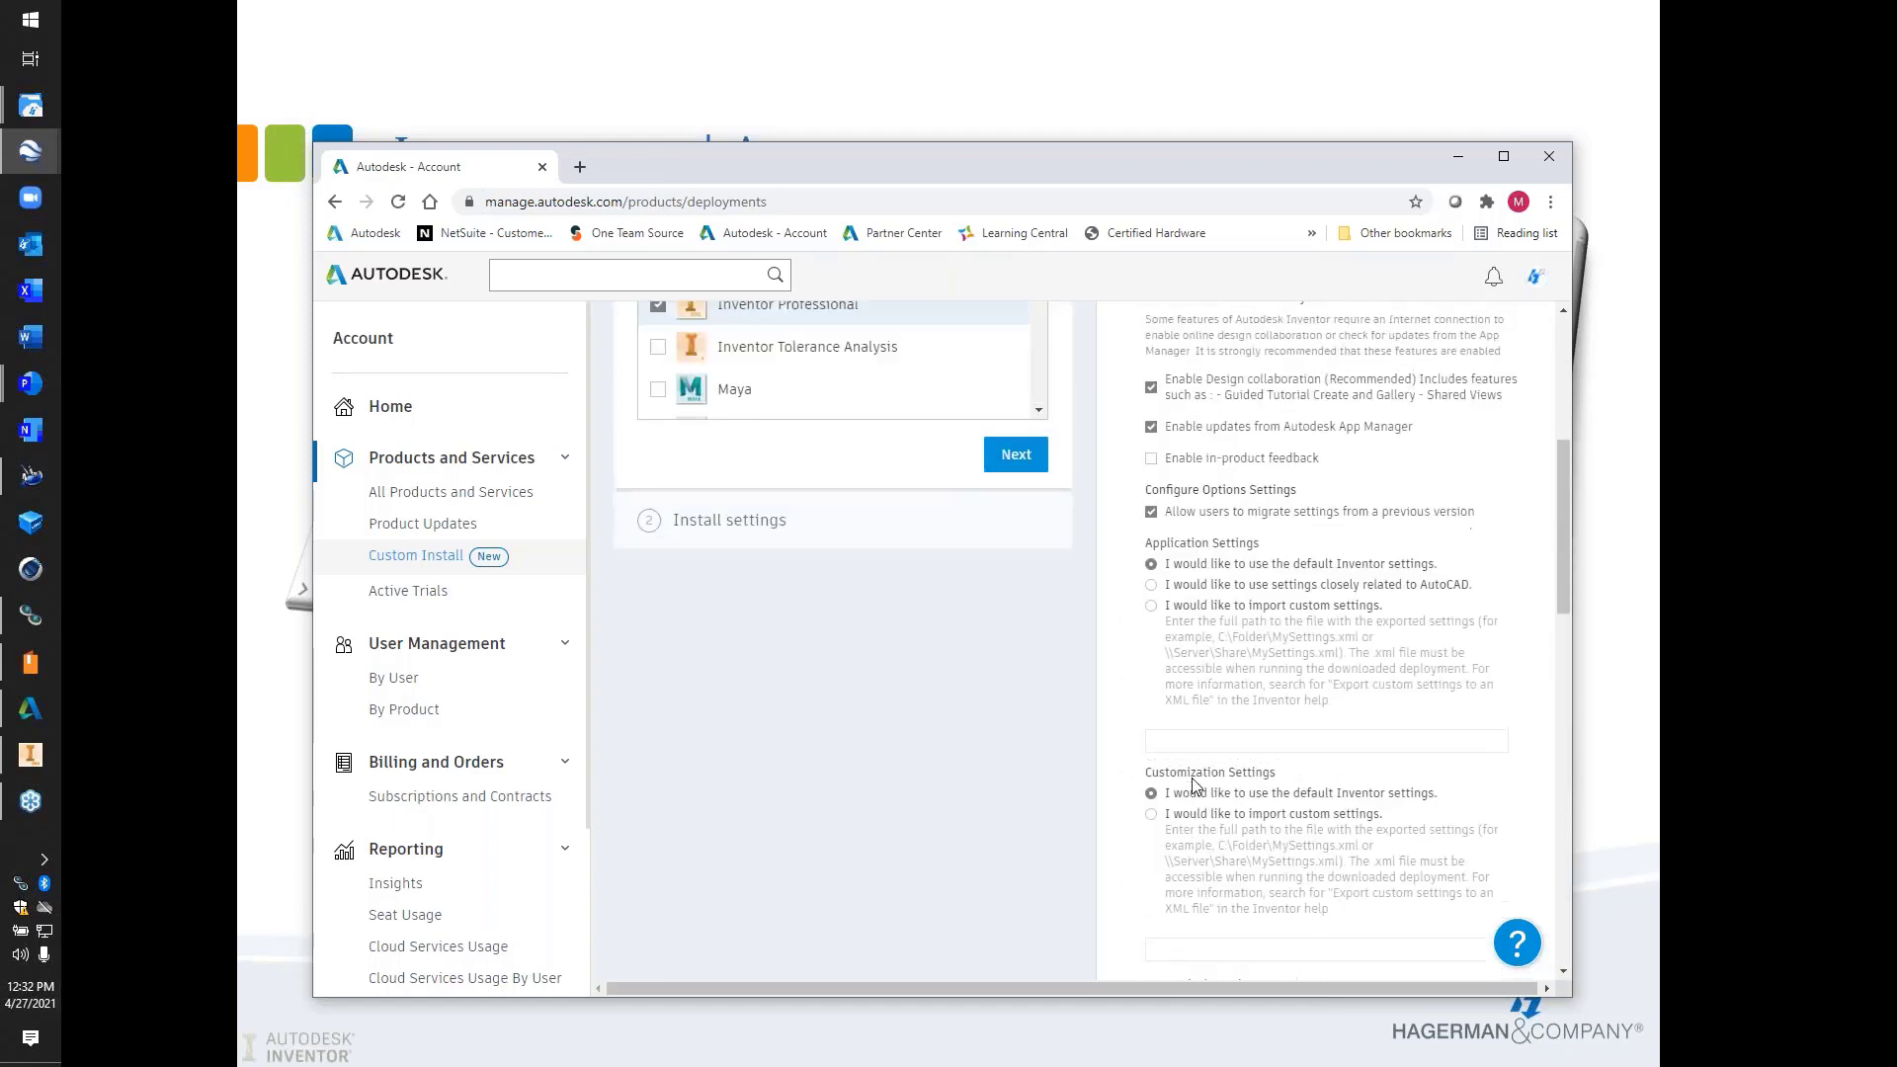
{"action": "scroll", "coordinate": [1198, 781], "scroll_direction": "up", "scroll_amount": 4}
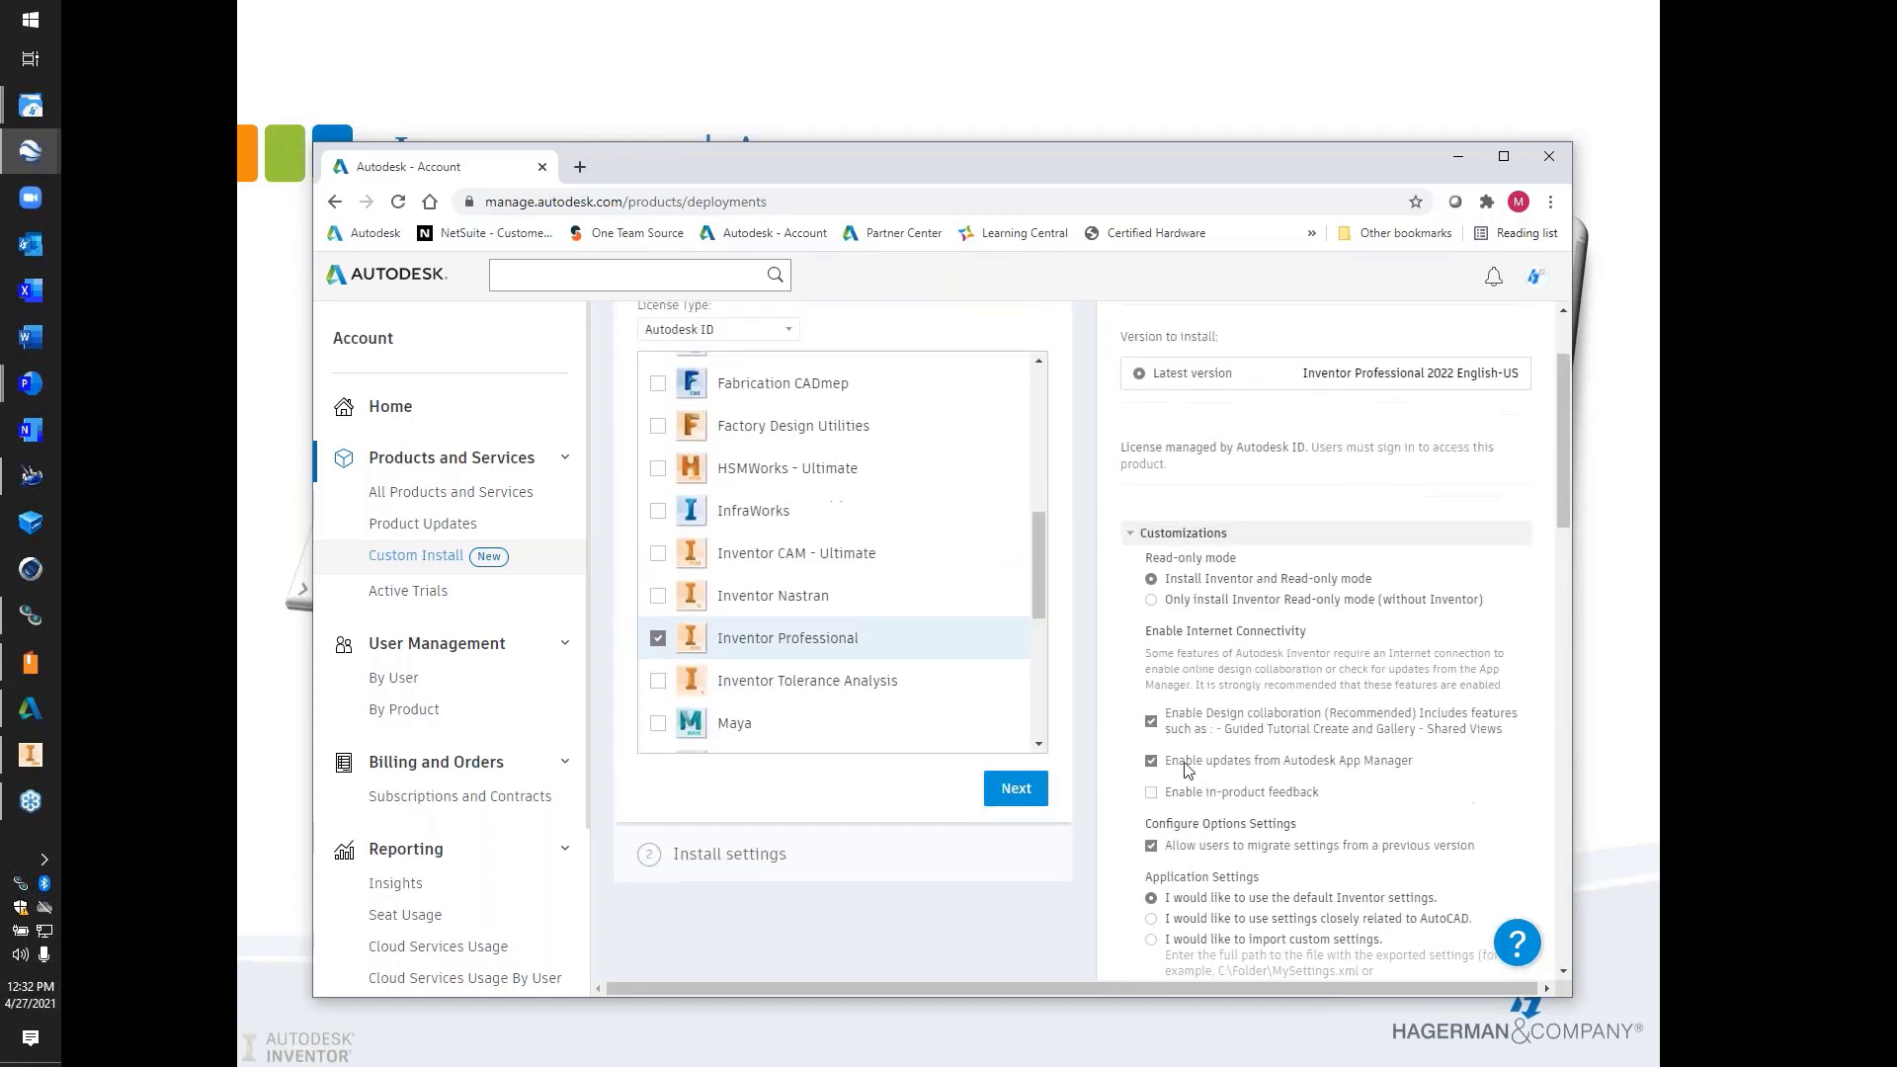
Proceed to the install settings, name the installer Hagerman_Inventor_2022 and agree to the Terms of Use
{"action": "left_click", "coordinate": [1134, 536]}
{"action": "left_click", "coordinate": [1015, 804]}
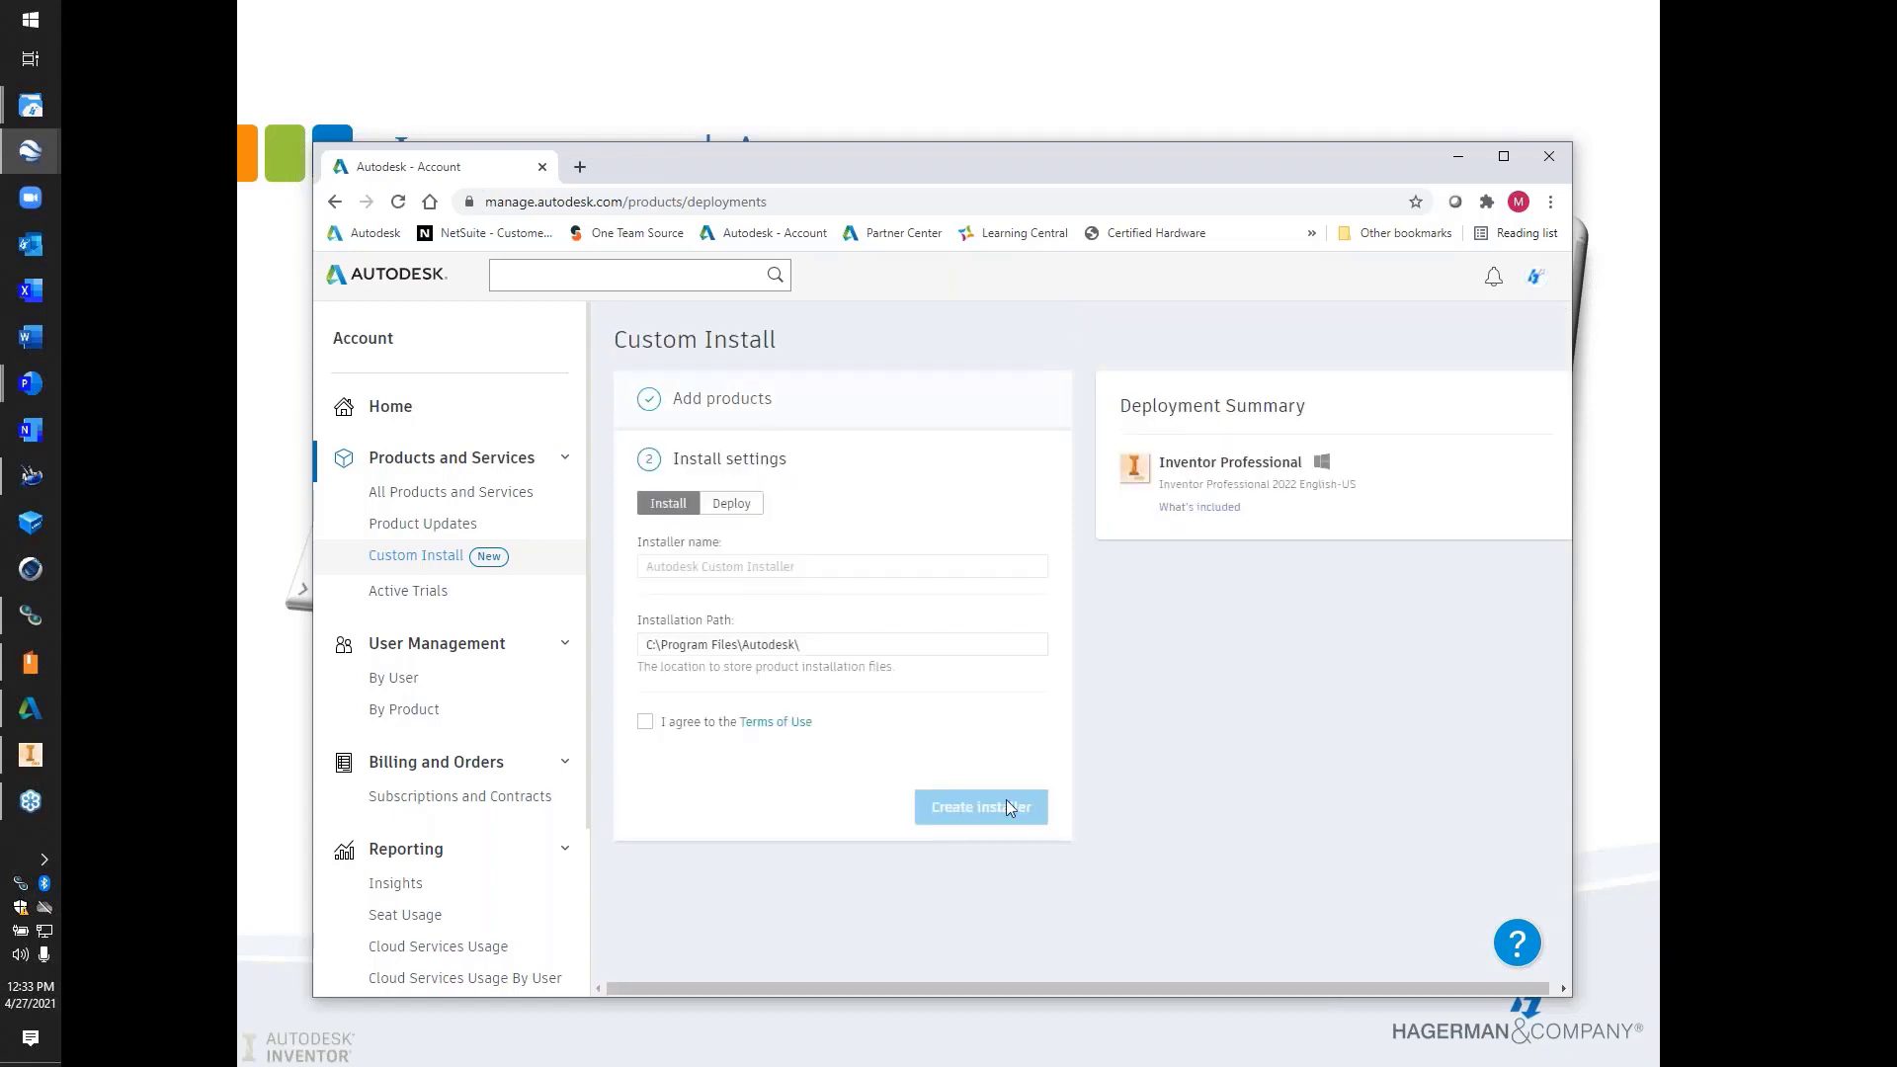
{"action": "left_click", "coordinate": [850, 566]}
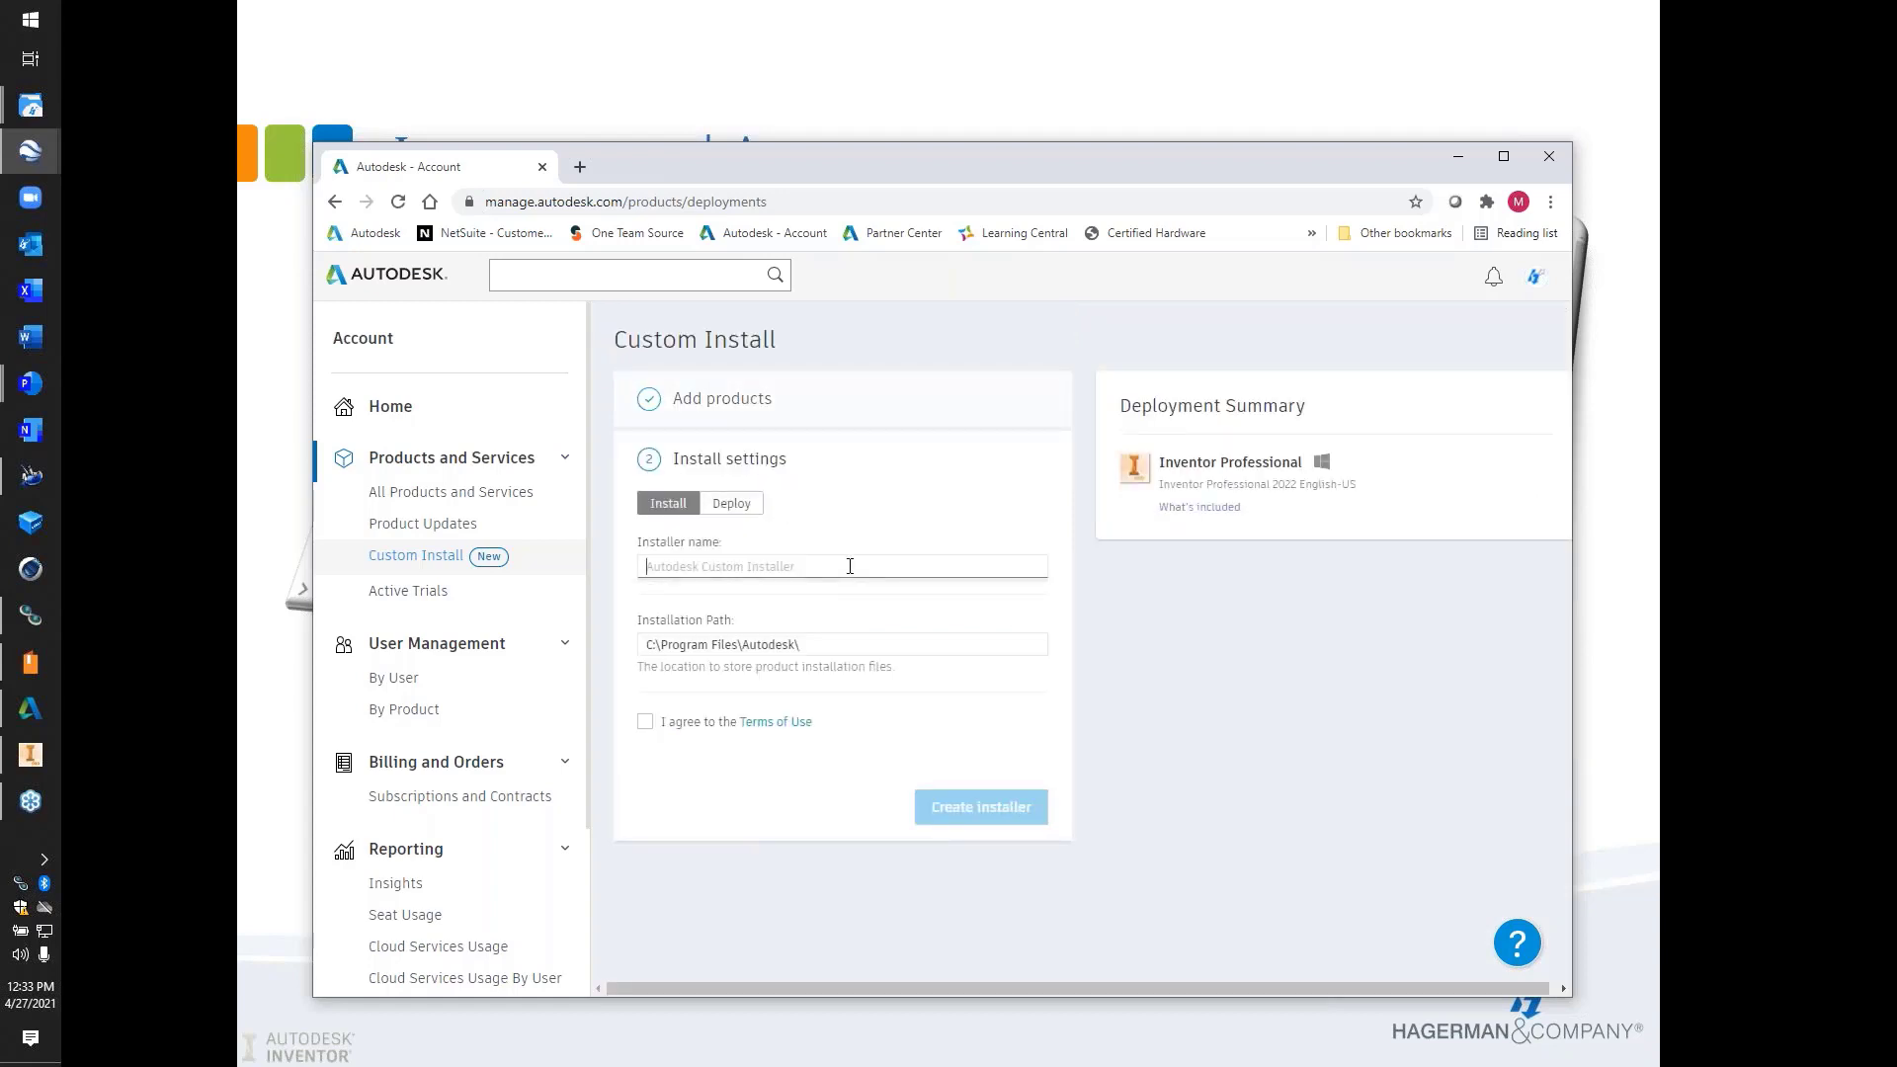
{"action": "type", "text": "Hagerman_Inventor _2022"}
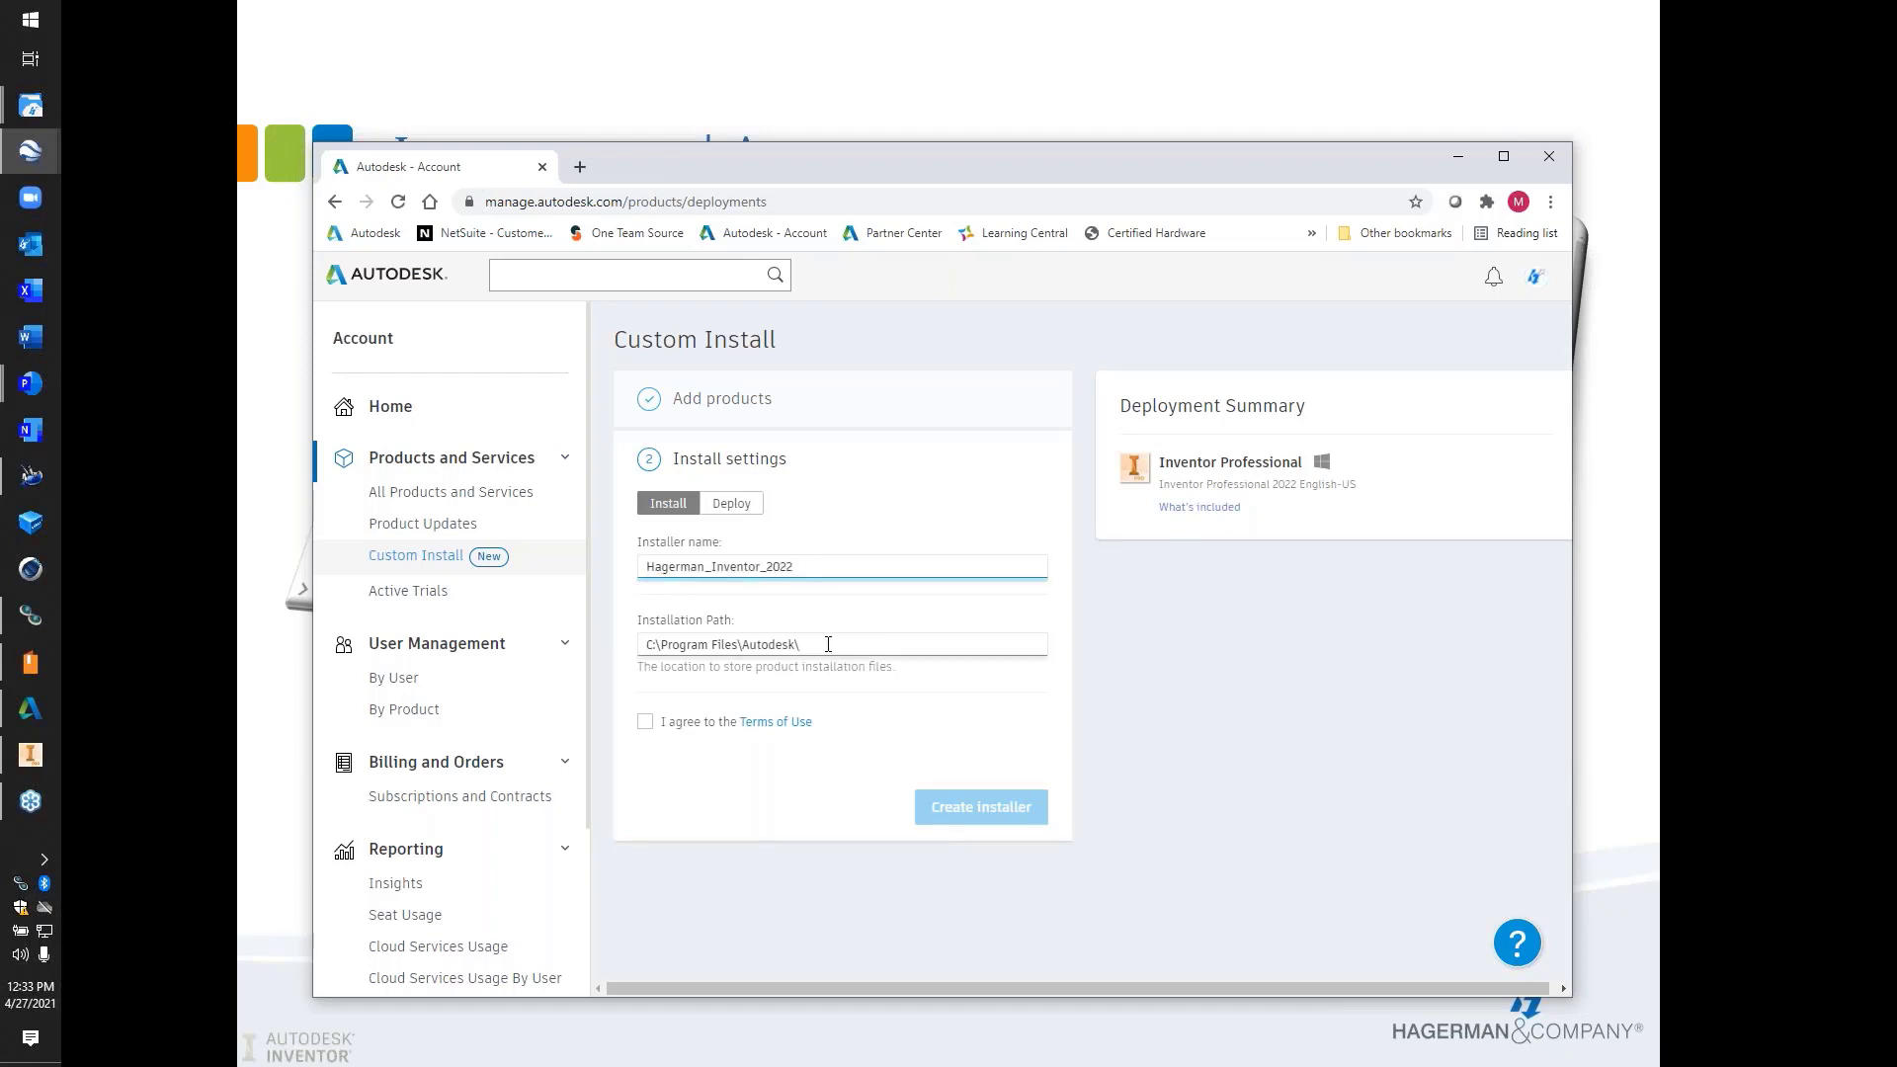
{"action": "left_click", "coordinate": [647, 722]}
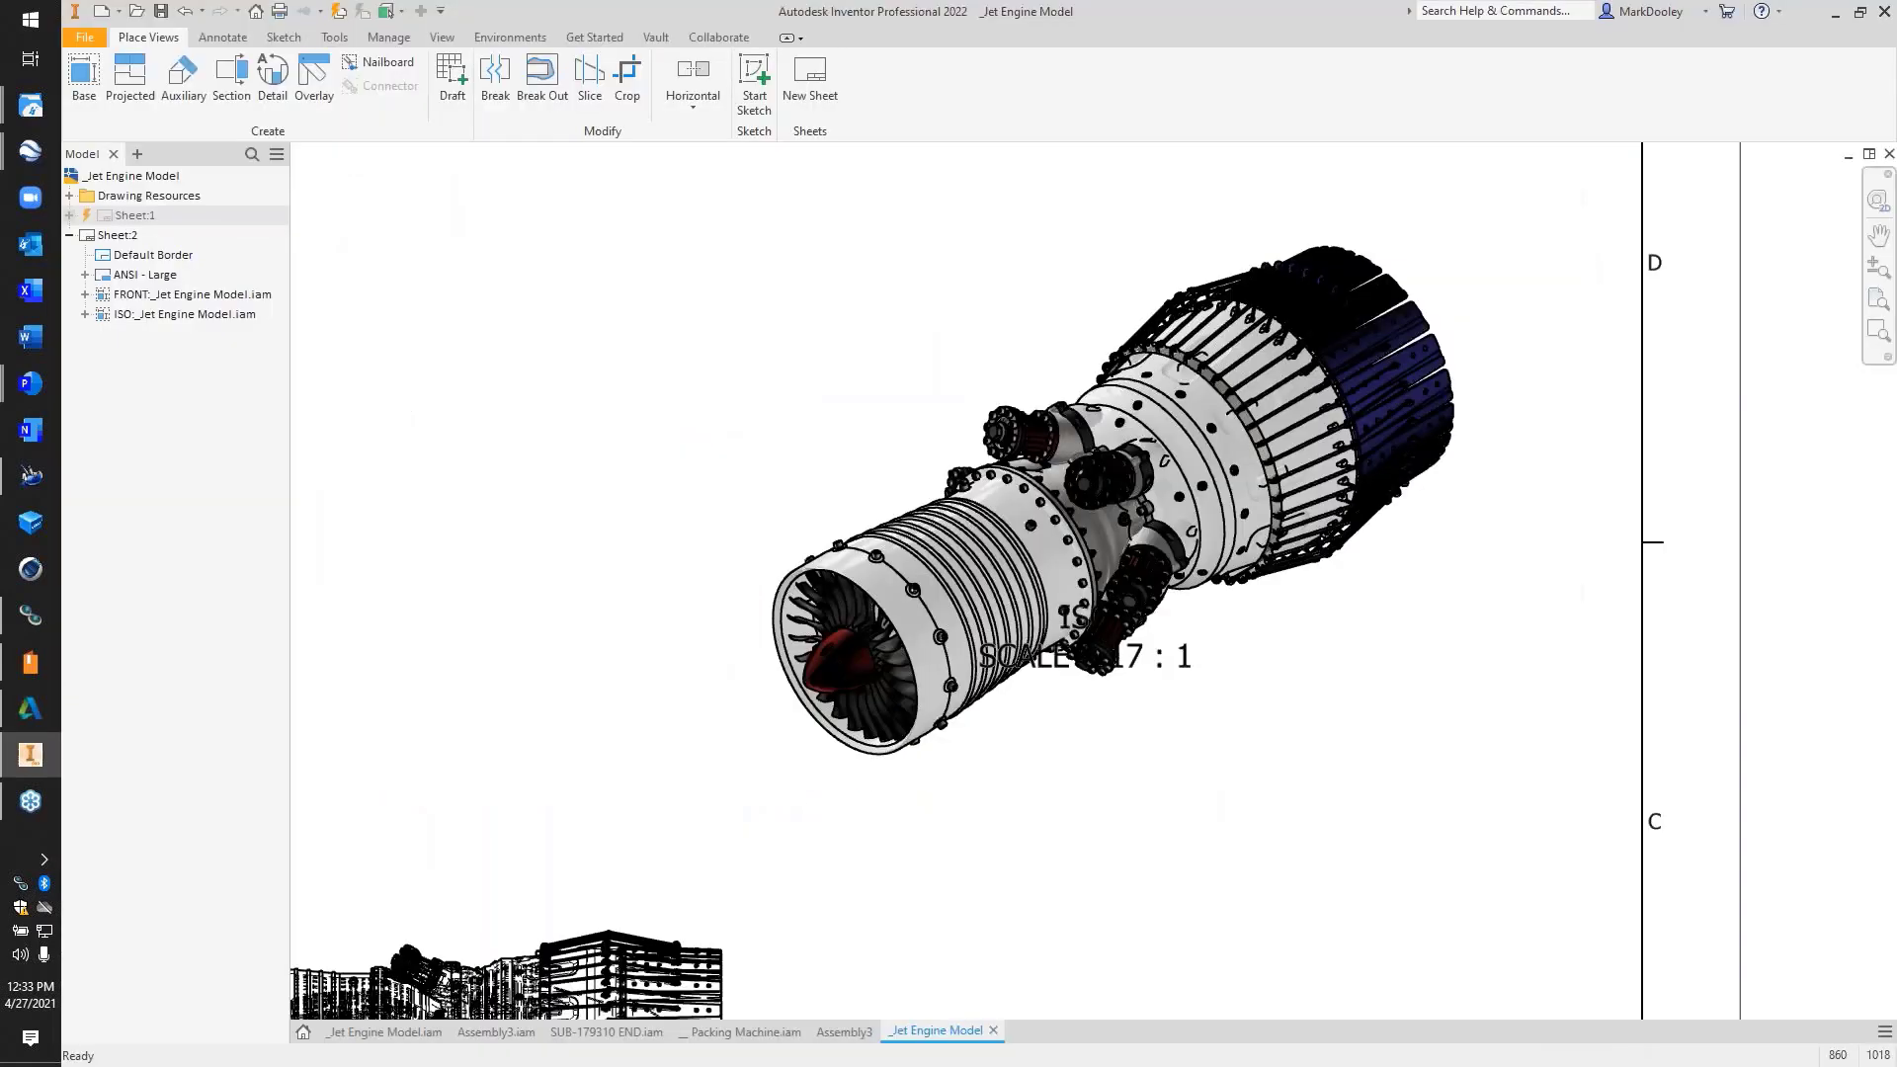
Switch to the SUB-179310 END.iam assembly in Inventor and show its twin-arm bracket up close
{"action": "left_click", "coordinate": [499, 1032]}
{"action": "left_click", "coordinate": [623, 1033]}
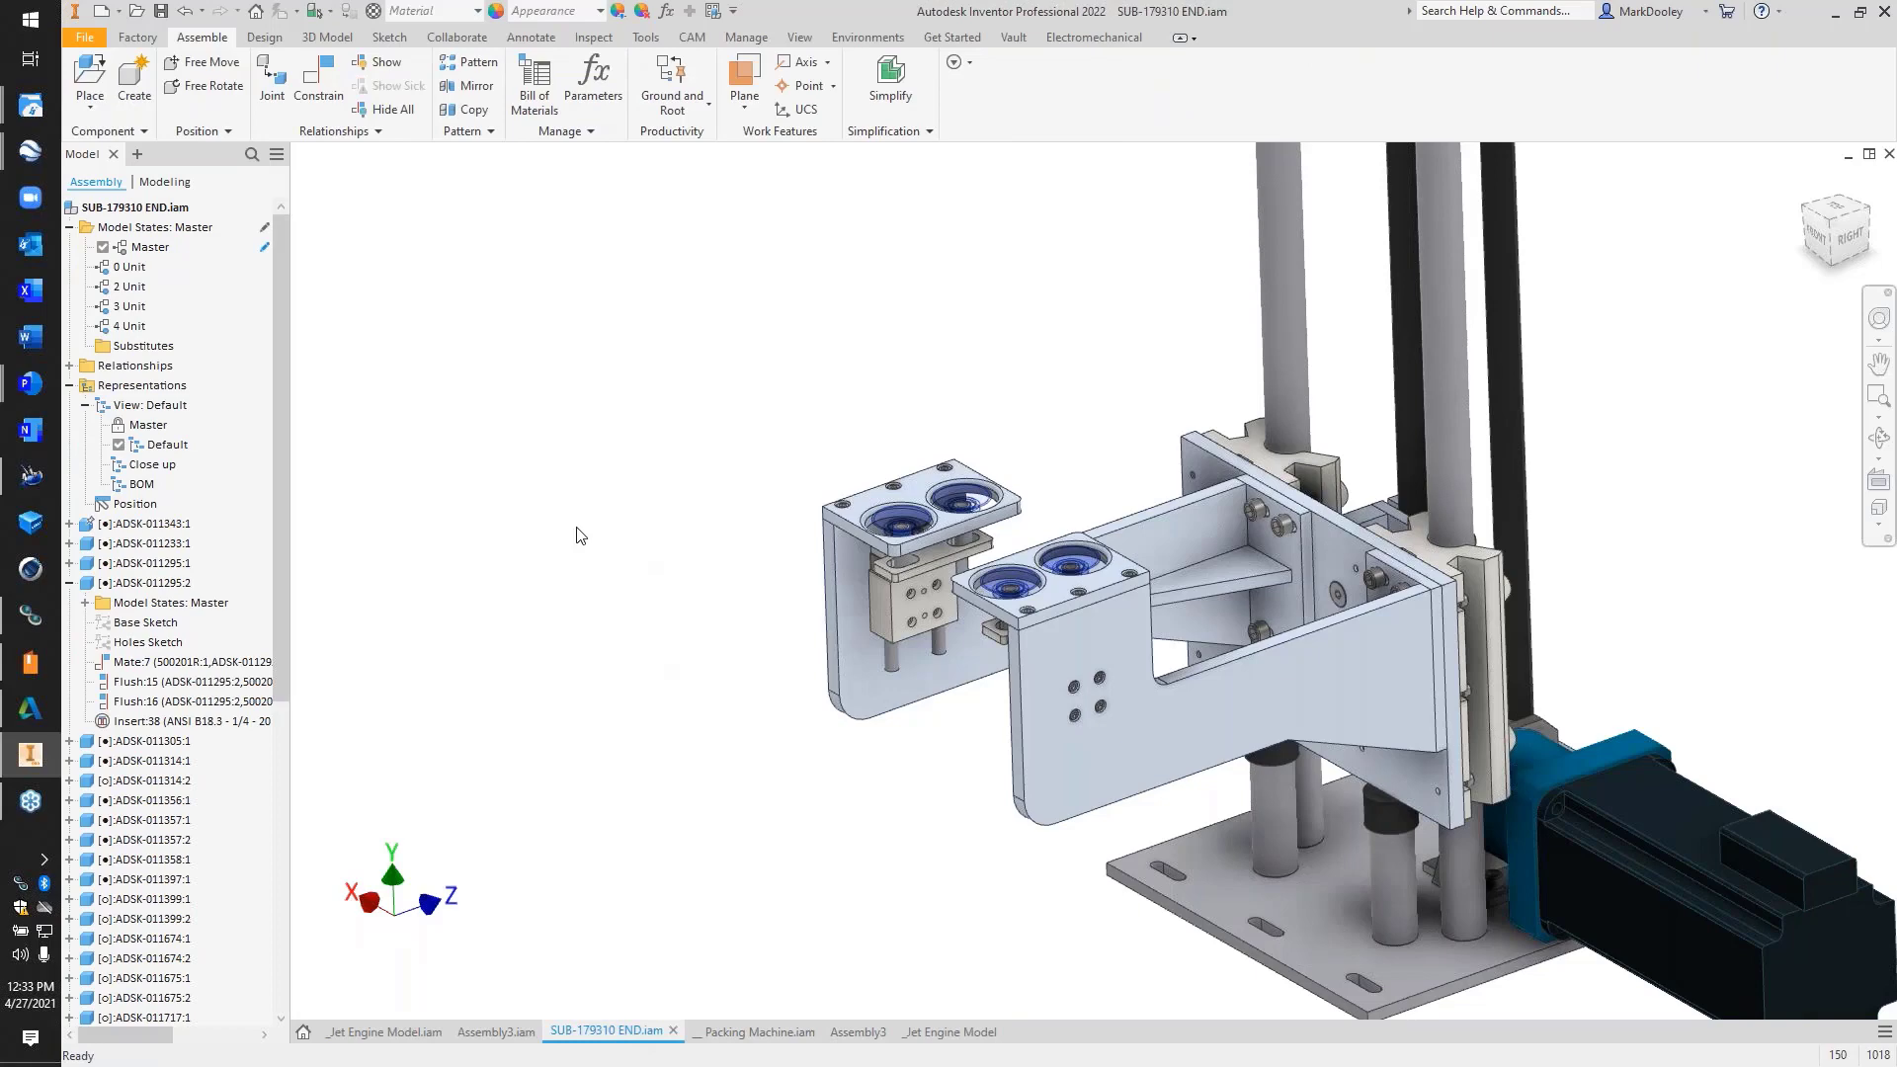
{"action": "key", "text": "F6"}
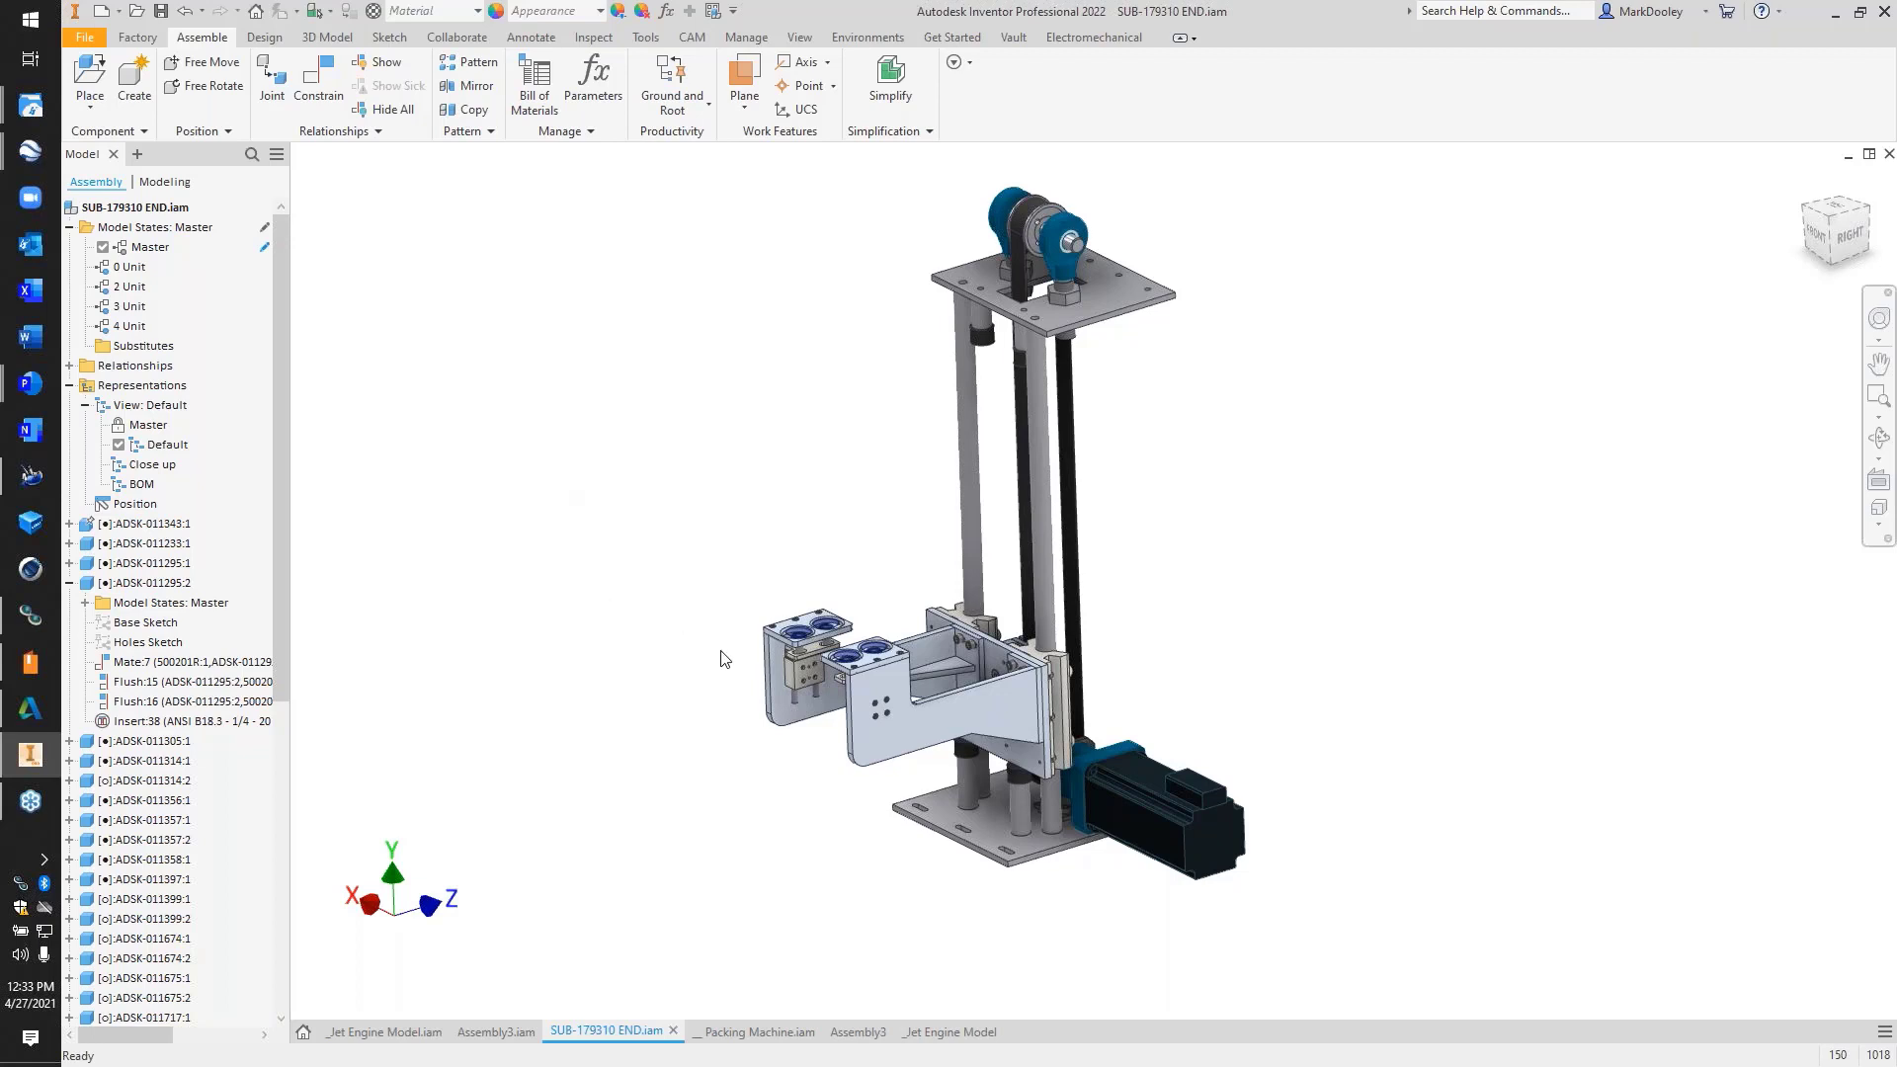
{"action": "scroll", "coordinate": [727, 659], "scroll_direction": "up", "scroll_amount": 5}
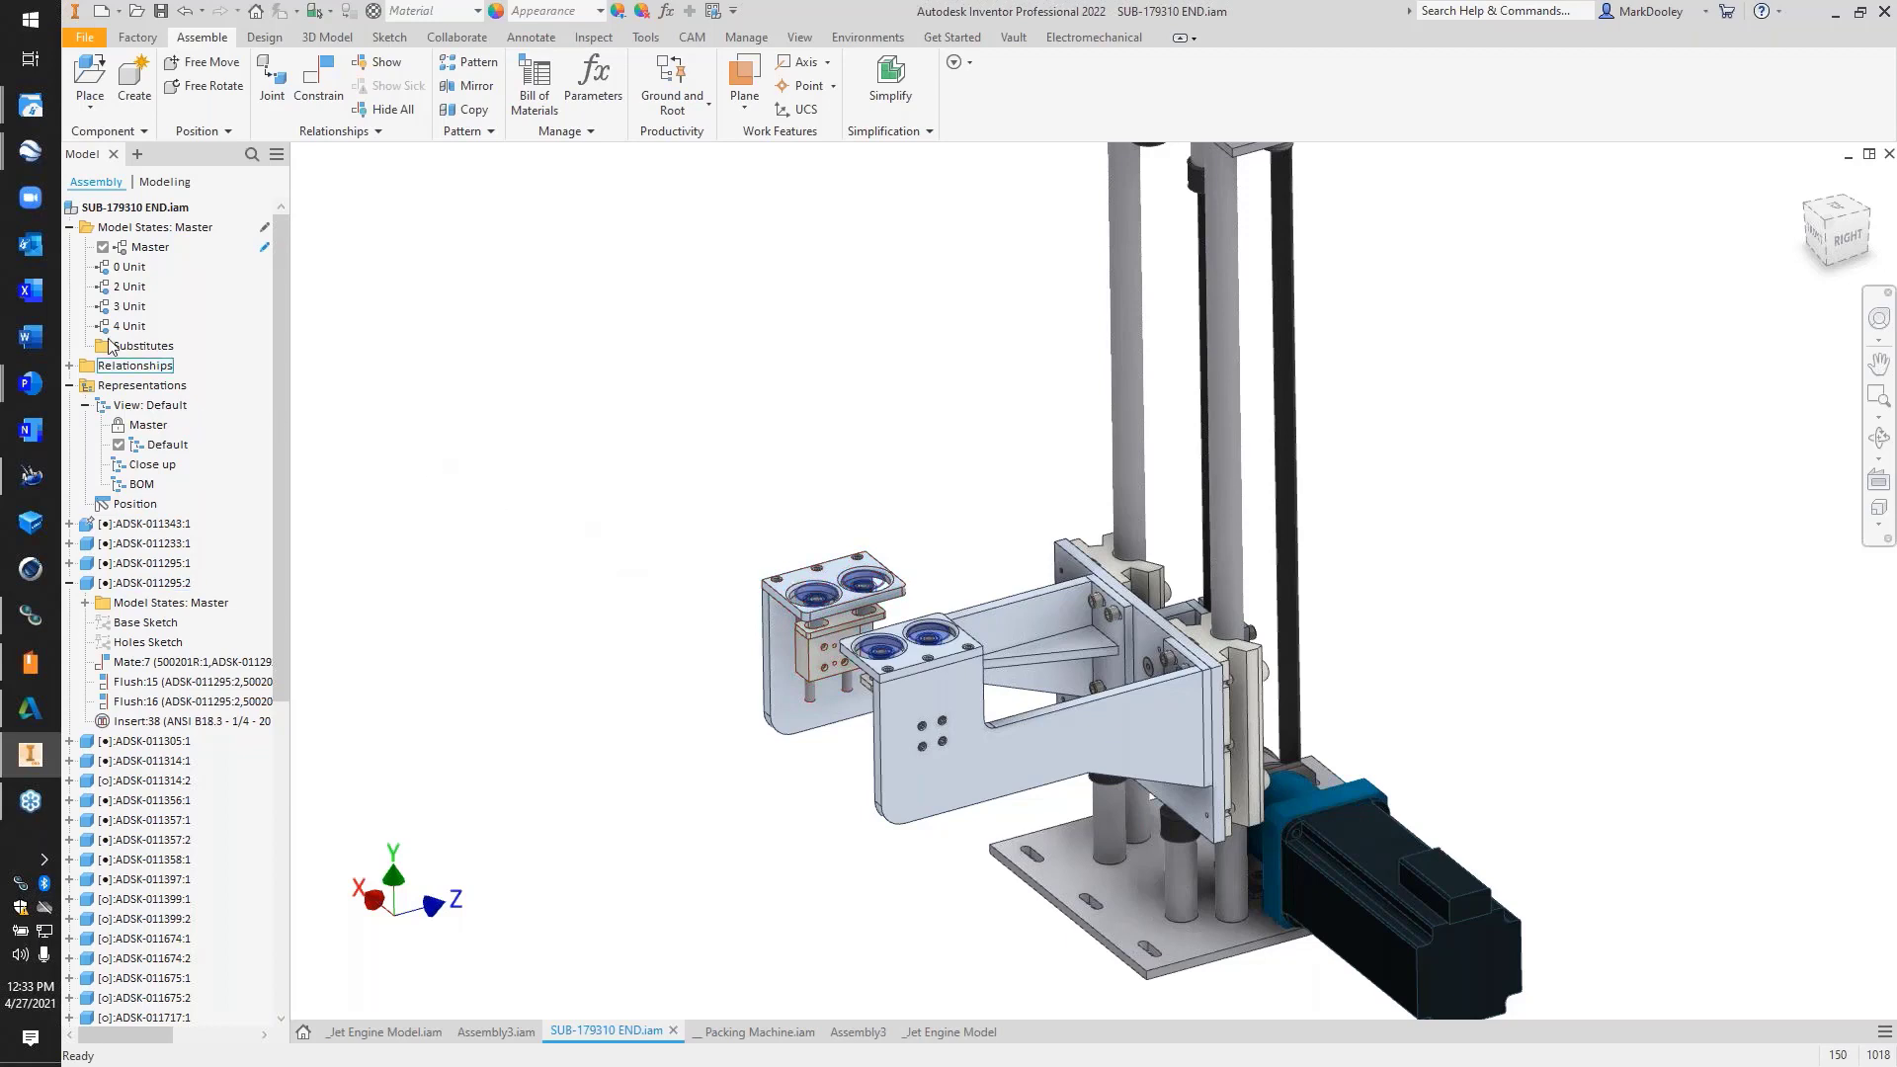
Activate the assembly's 2 Unit, 3 Unit and 4 Unit model states one after another
{"action": "double_click", "coordinate": [130, 287]}
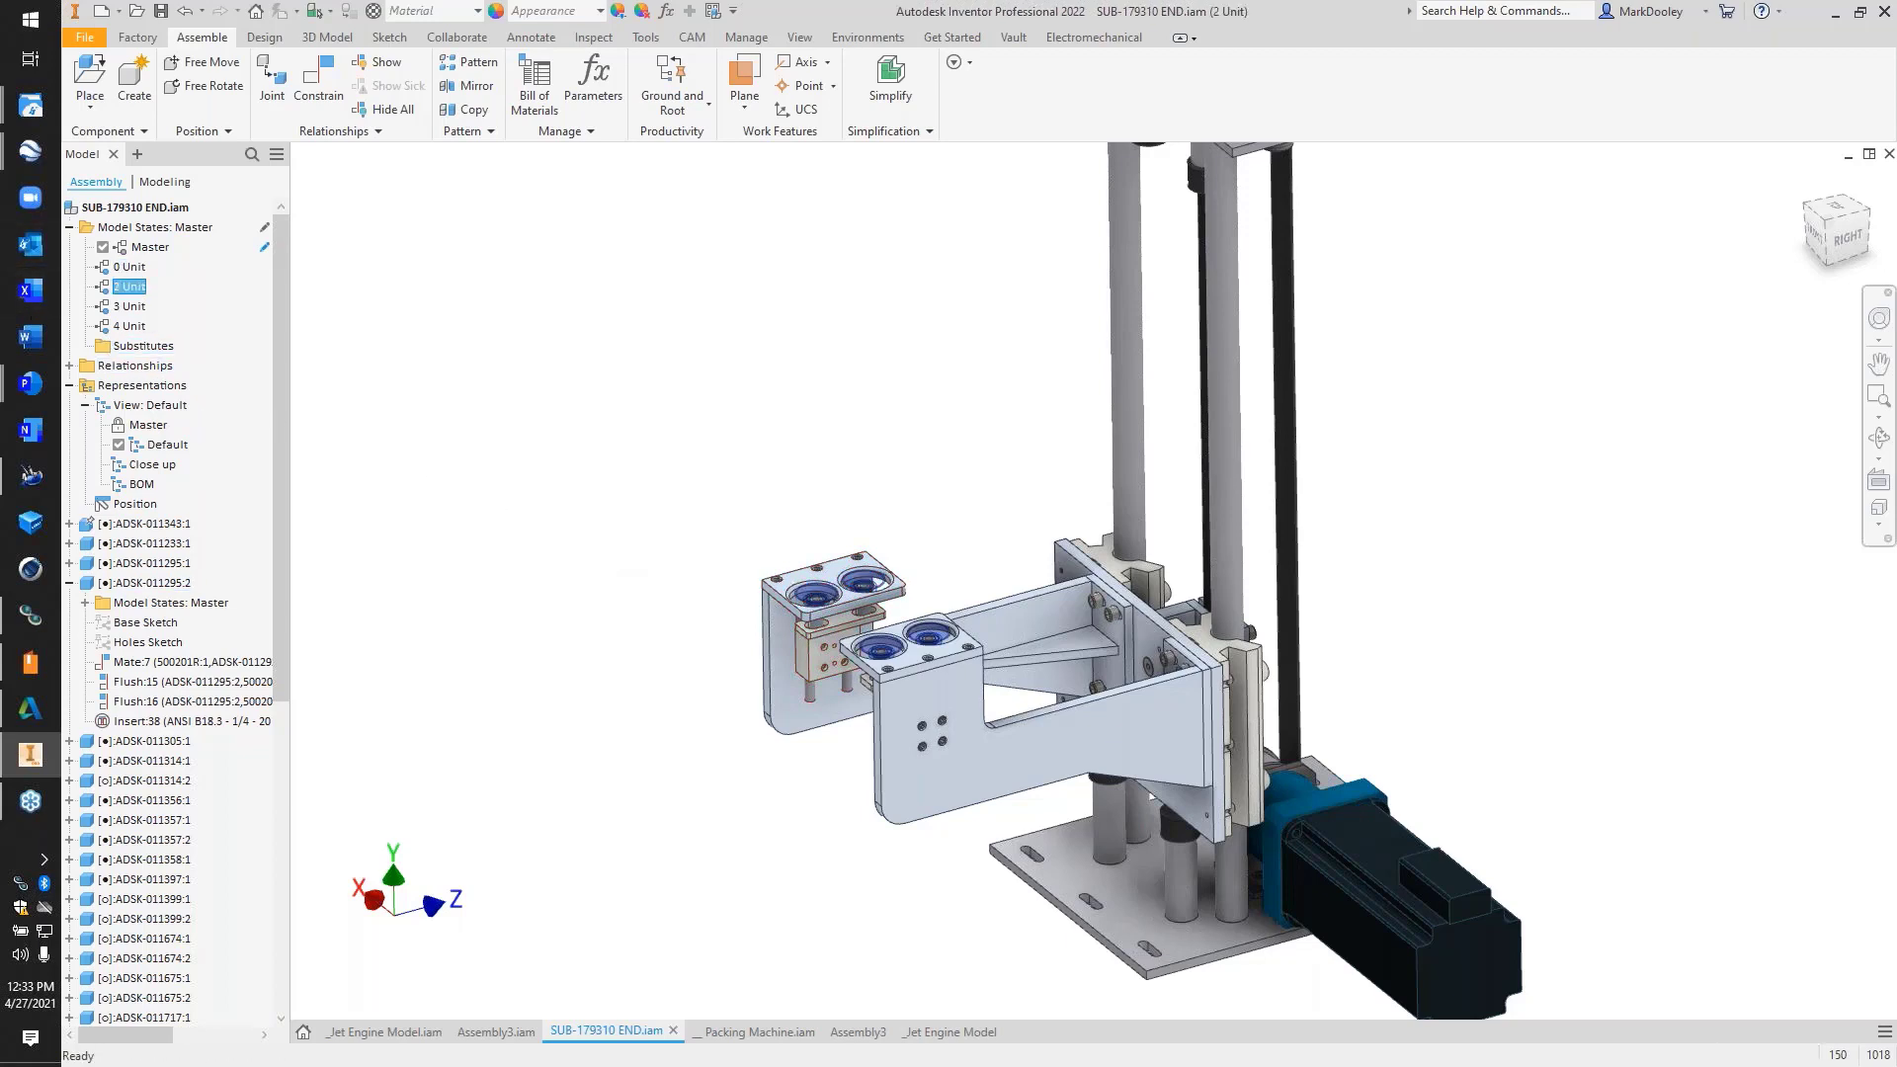
{"action": "left_click", "coordinate": [133, 307]}
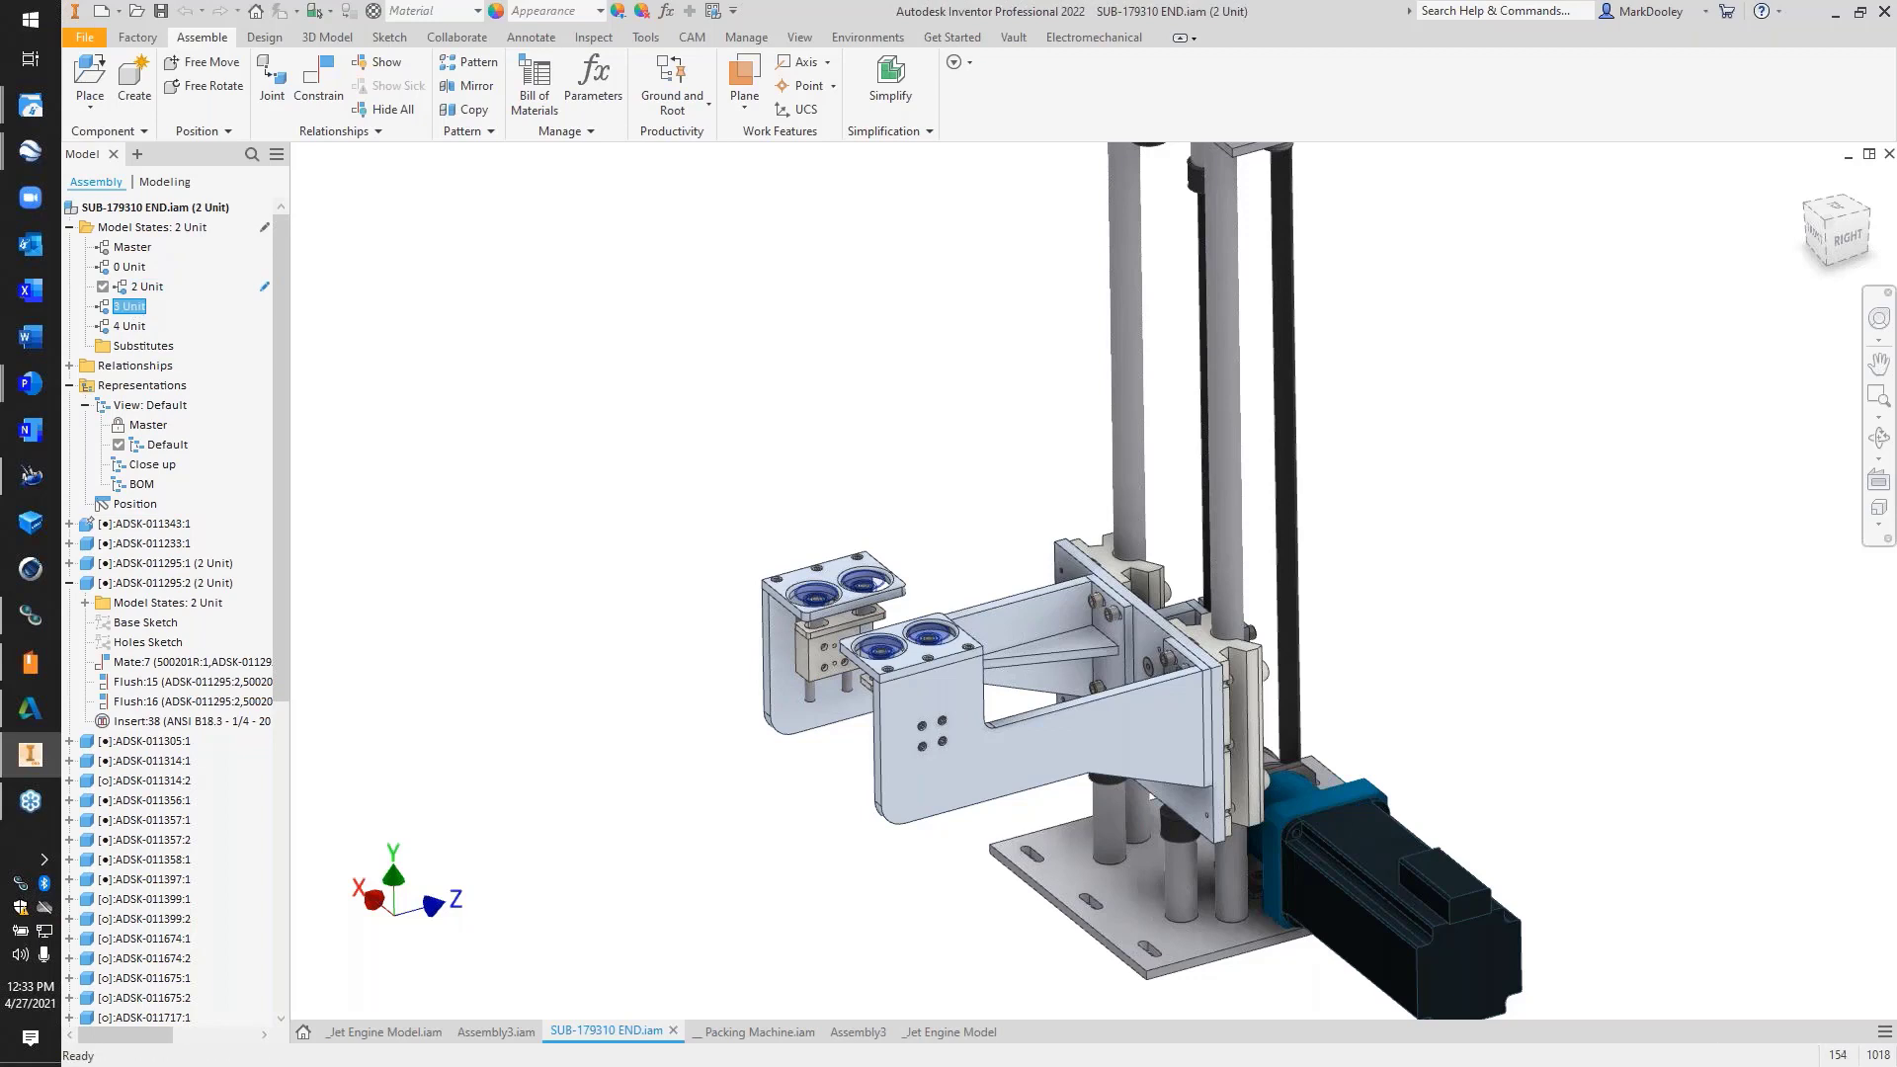
{"action": "left_click", "coordinate": [134, 327]}
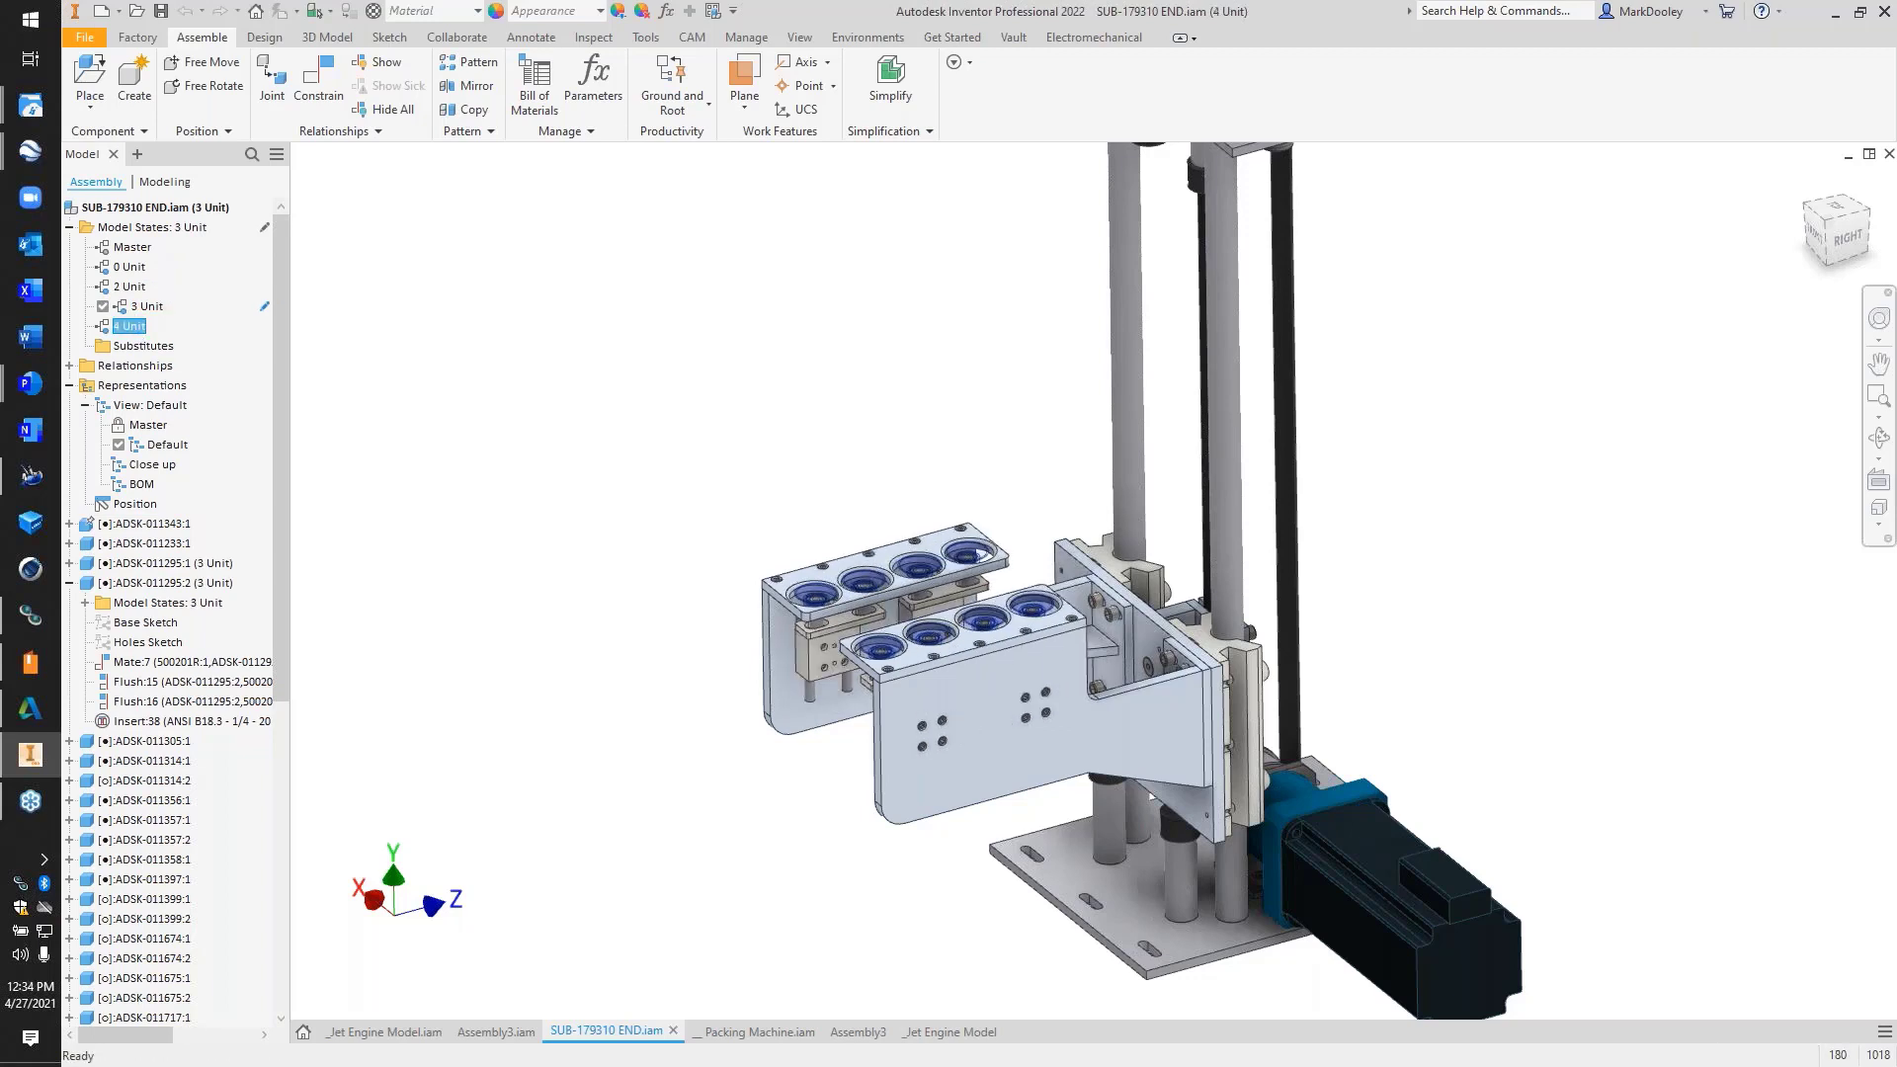
Set the Project iProperty of the 4 Unit model state to instance_4
{"action": "right_click", "coordinate": [139, 330]}
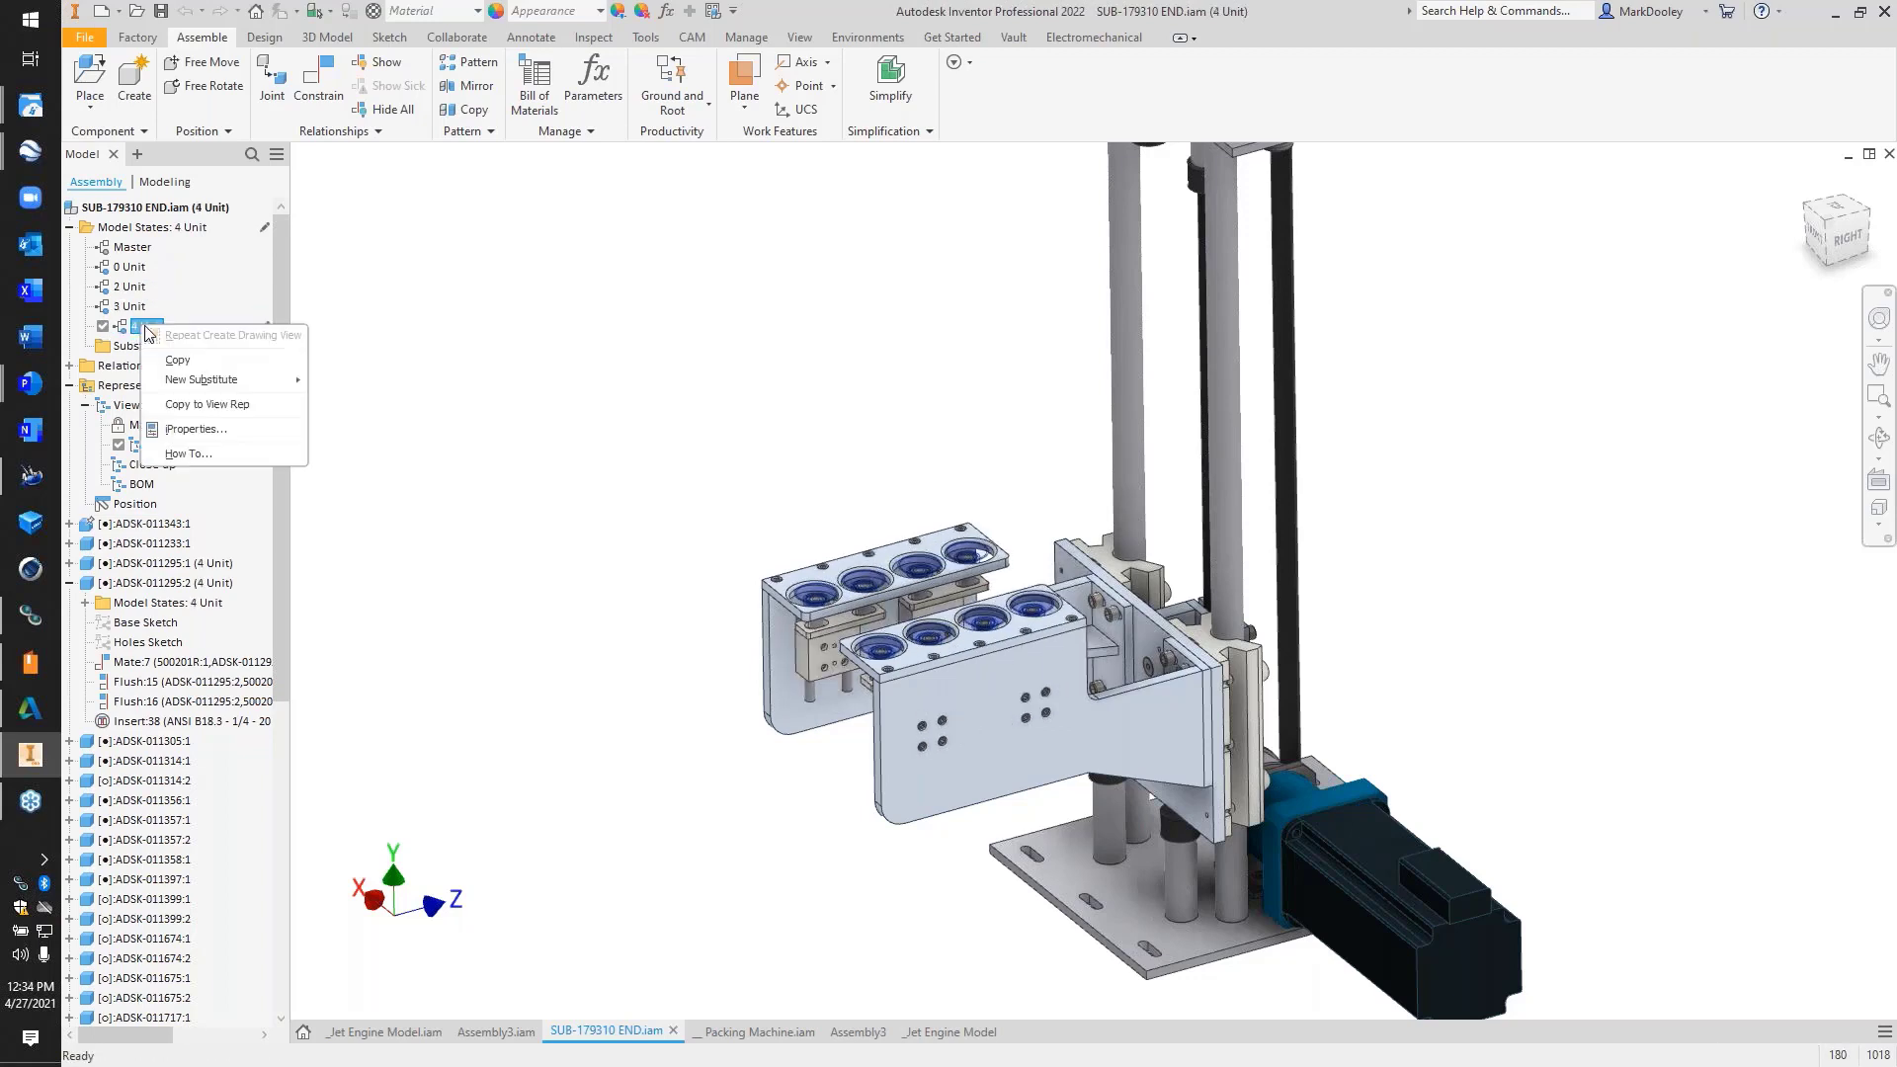
{"action": "left_click", "coordinate": [193, 431]}
{"action": "left_click", "coordinate": [906, 263]}
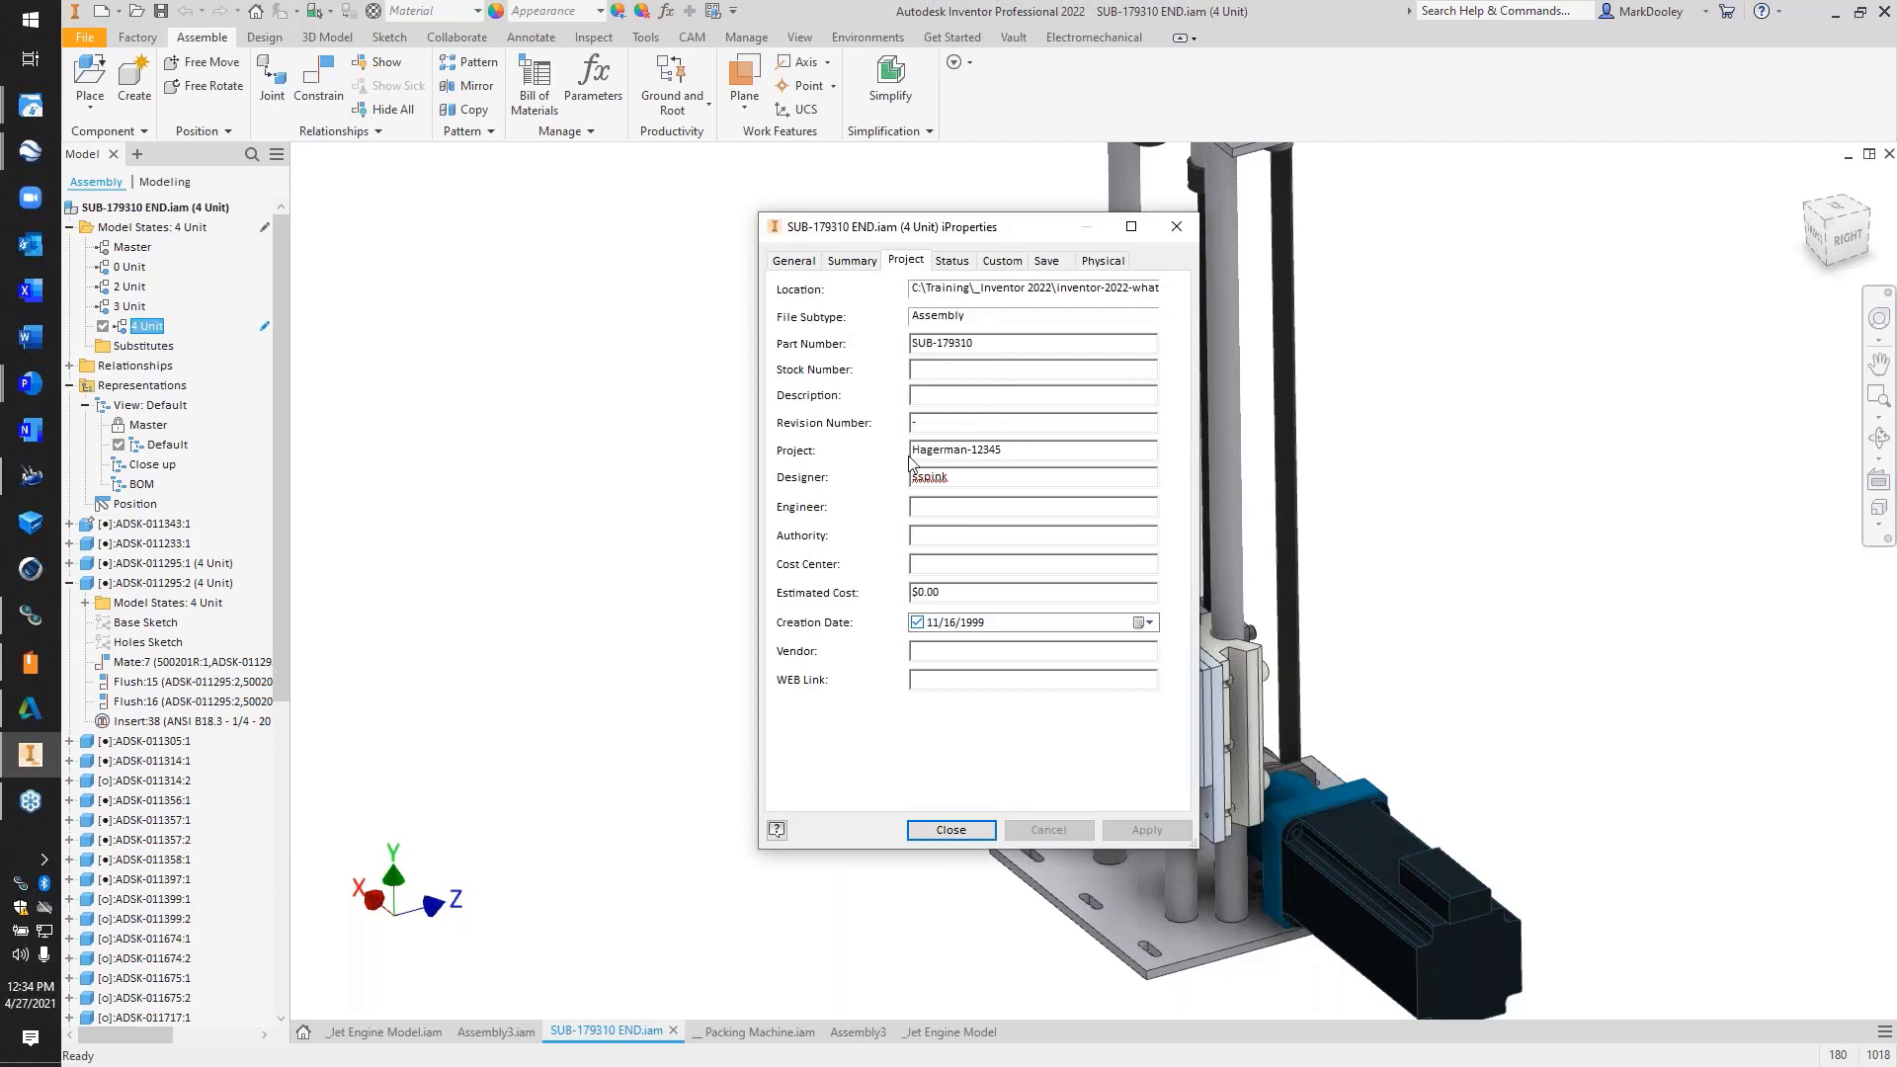
{"action": "left_click_drag", "start_coordinate": [1032, 451], "coordinate": [854, 452]}
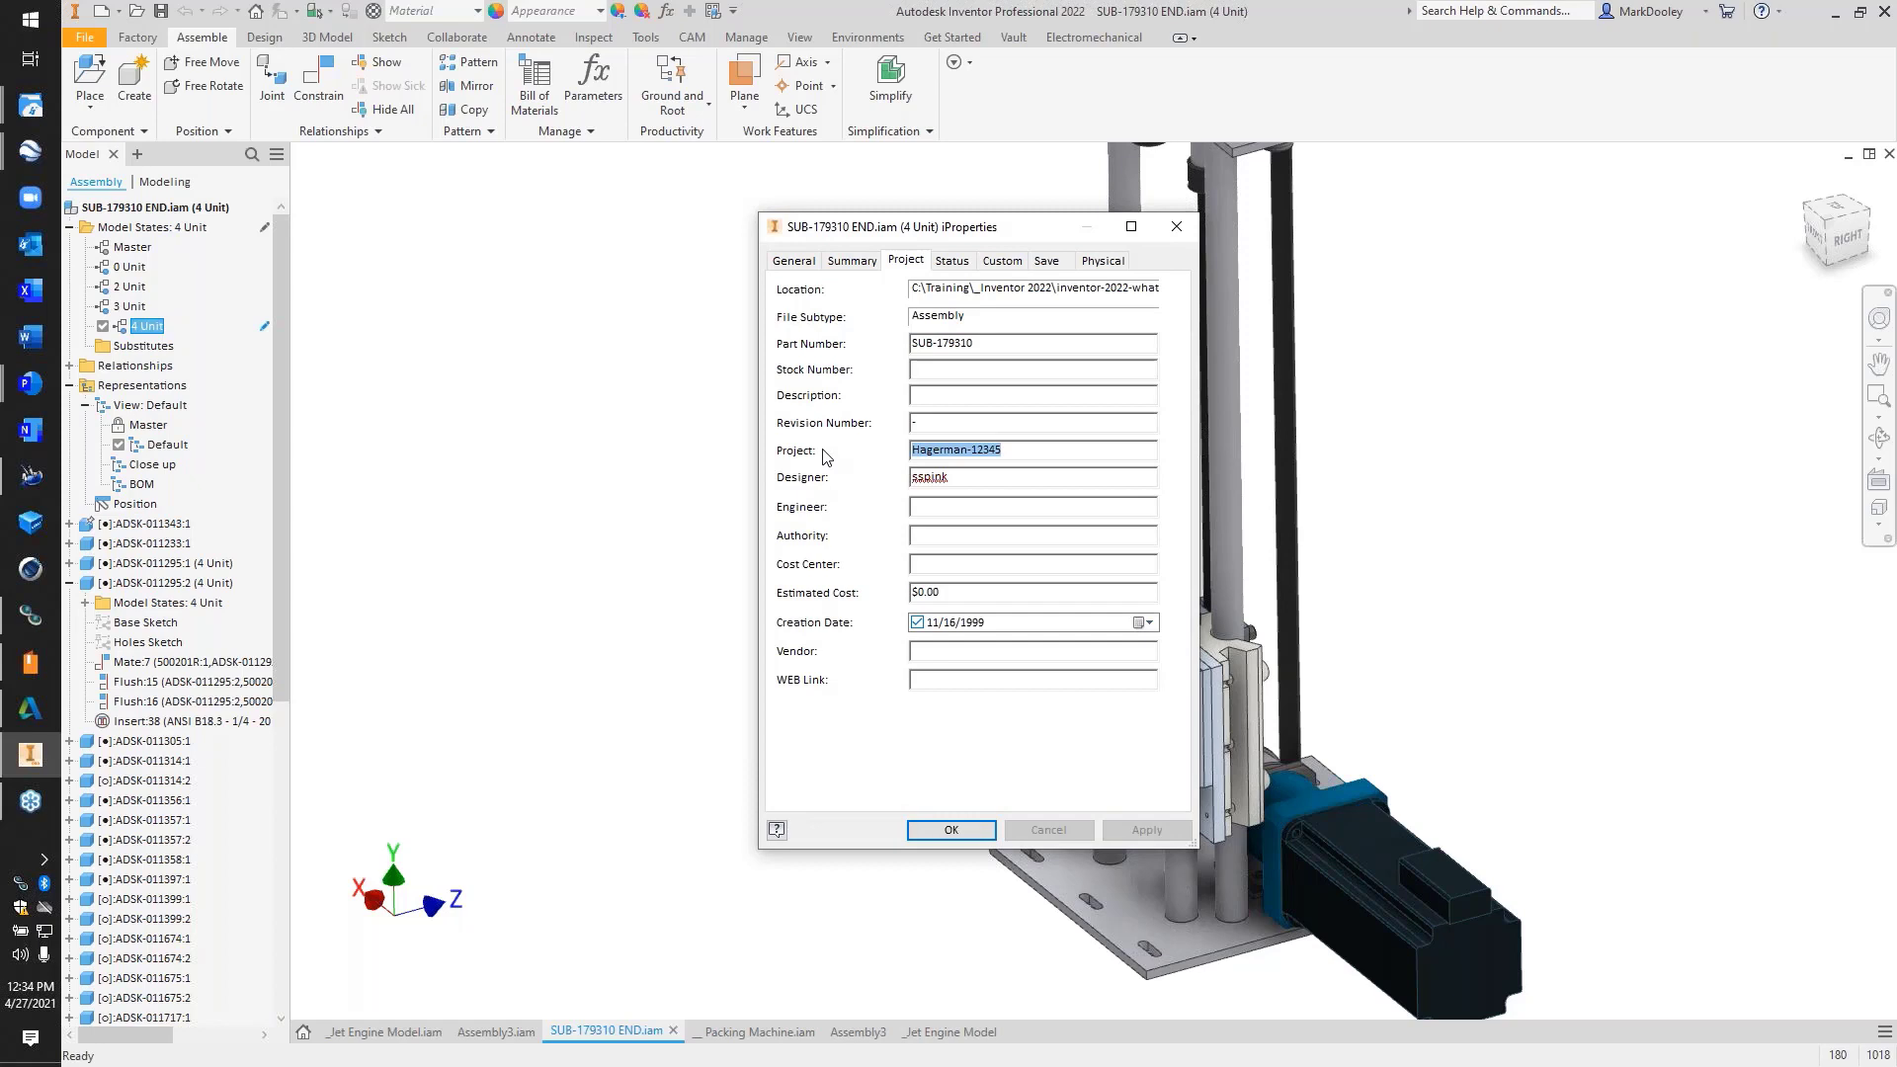
{"action": "type", "text": "Instance_4"}
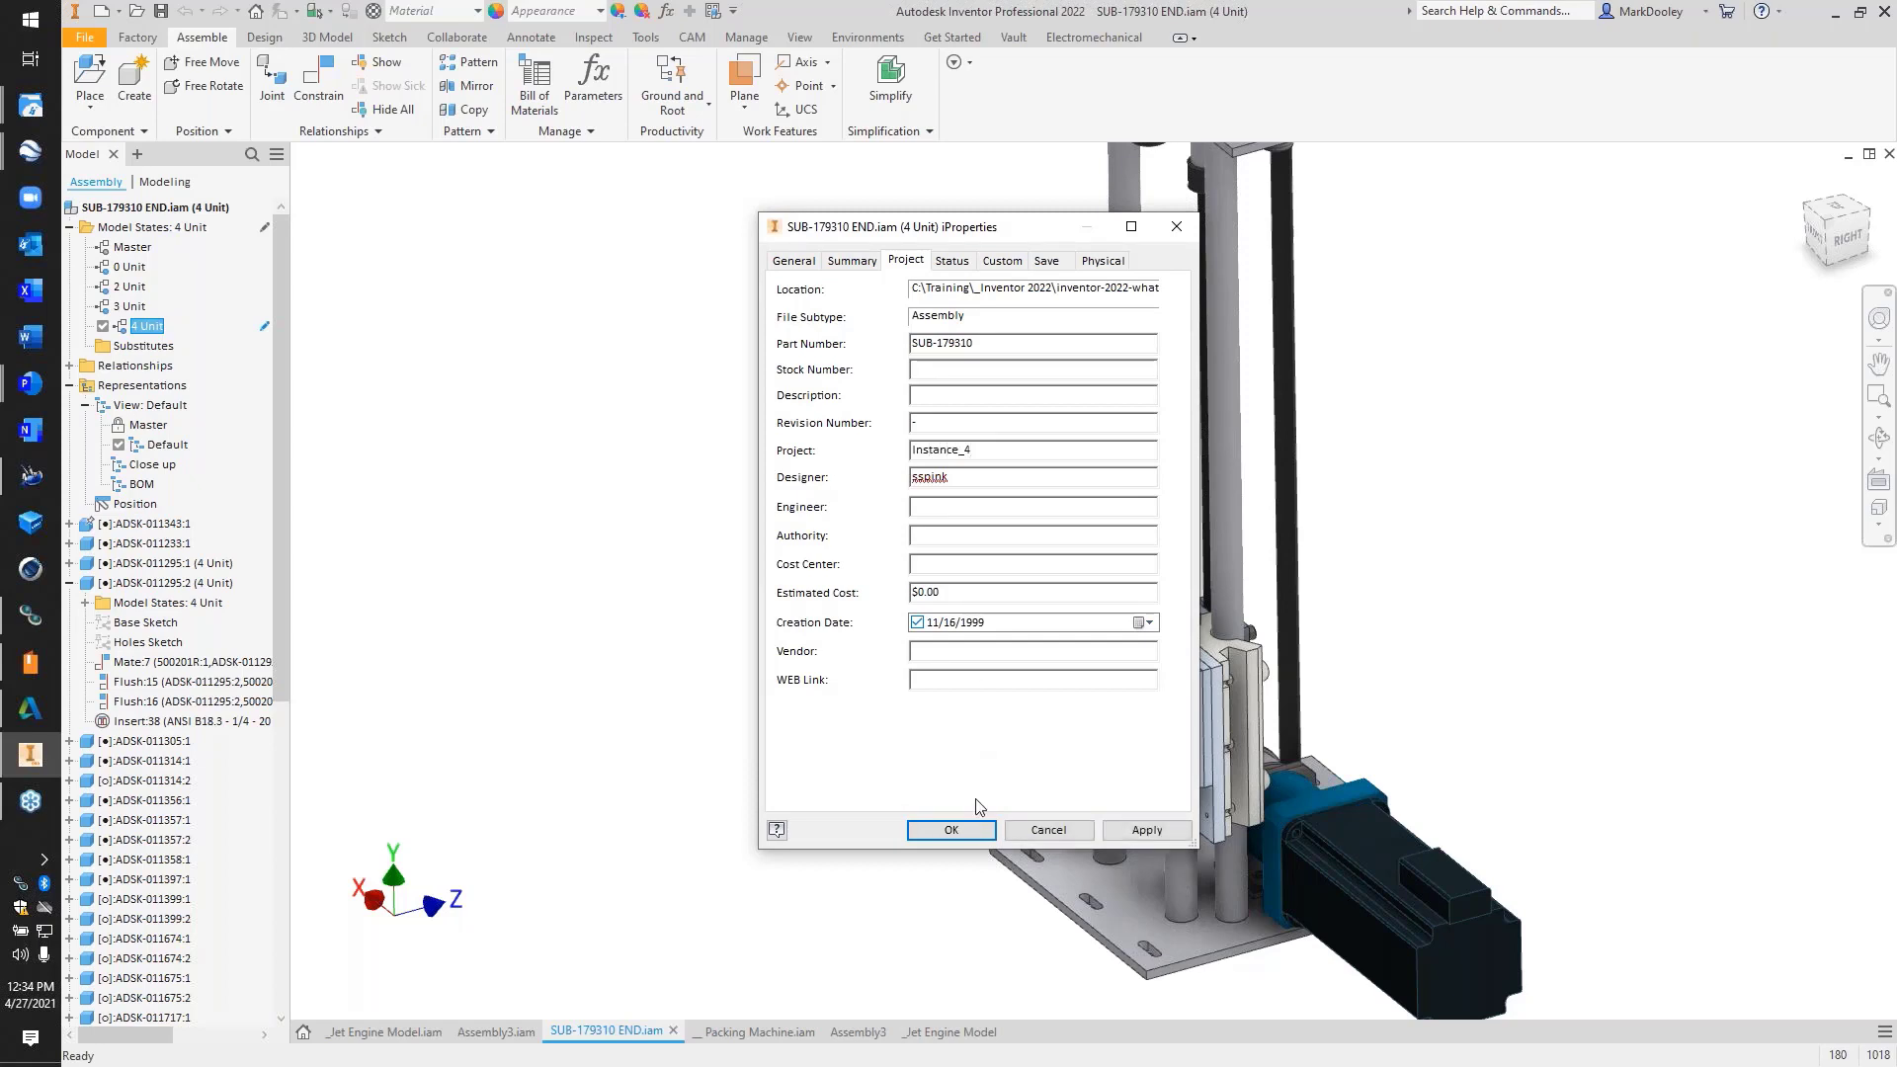
{"action": "left_click", "coordinate": [974, 829]}
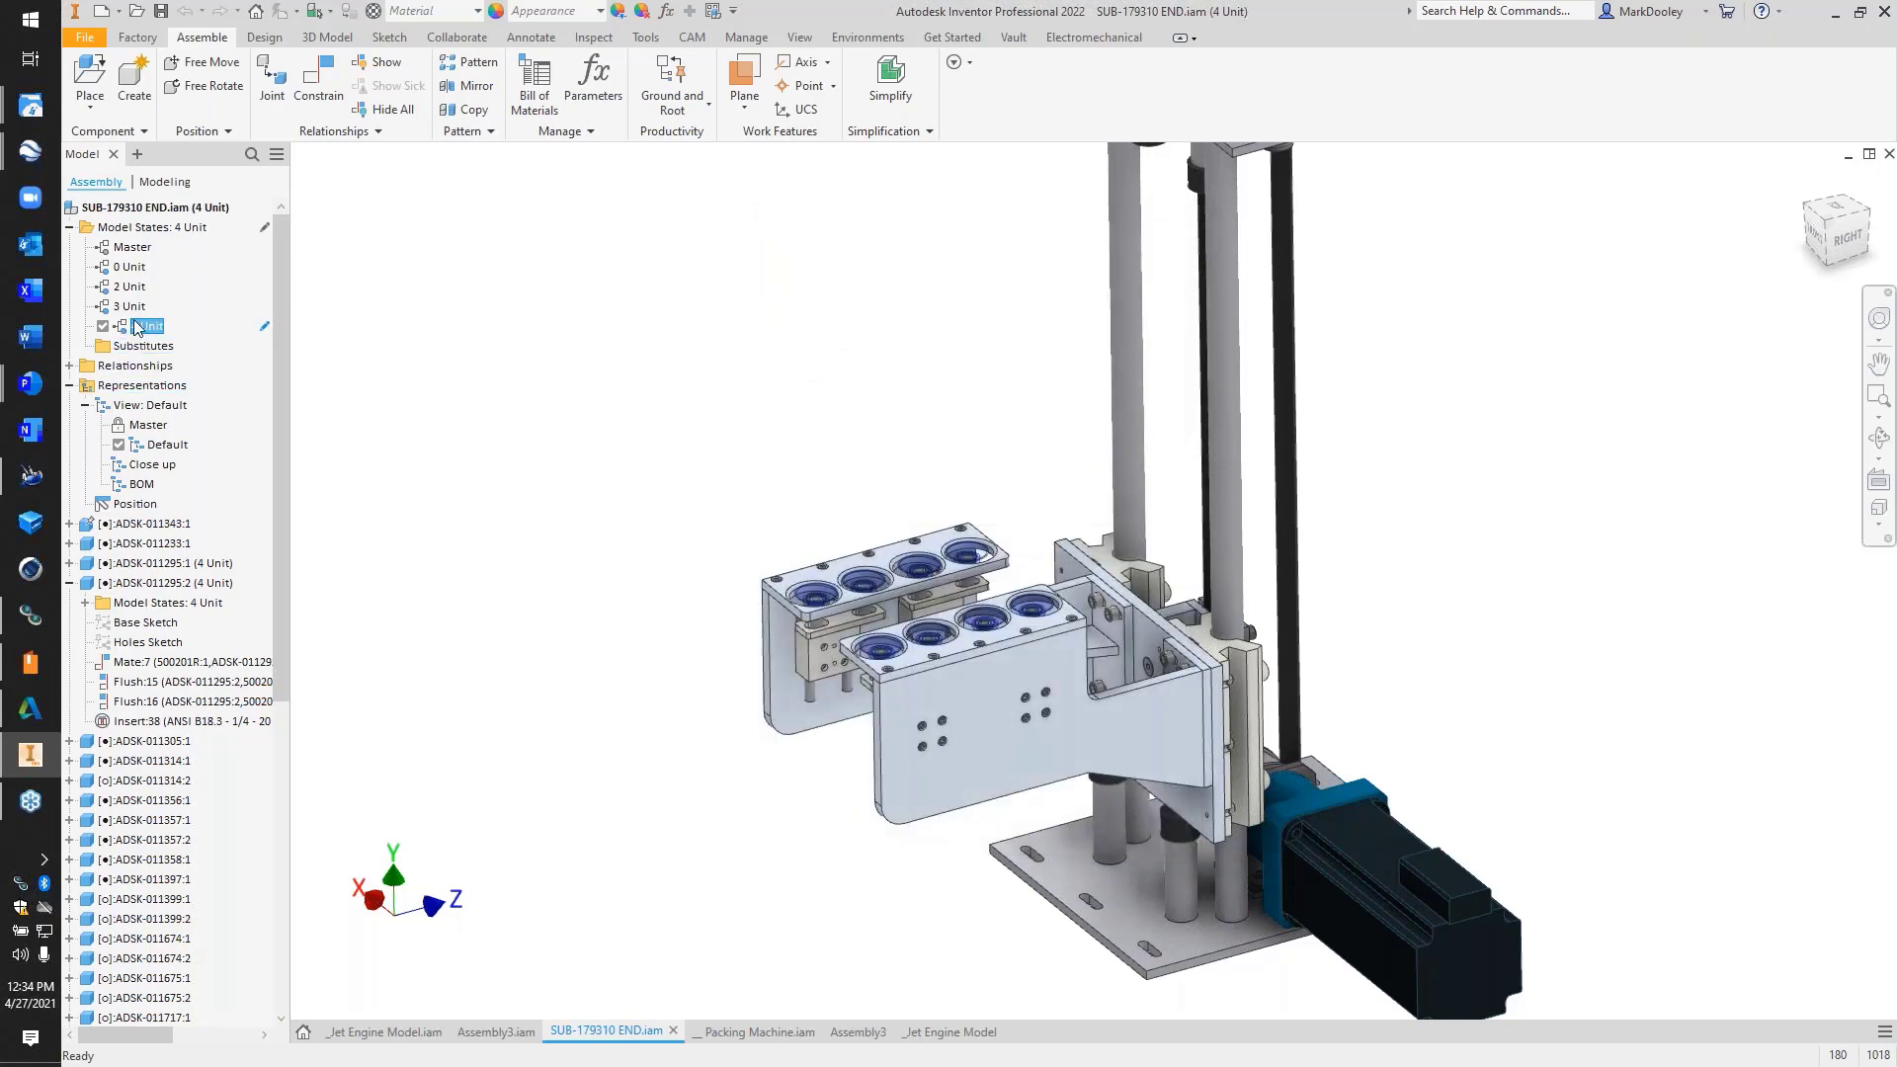
Activate the 3 Unit model state and check the Project field in its iProperties
{"action": "double_click", "coordinate": [148, 307]}
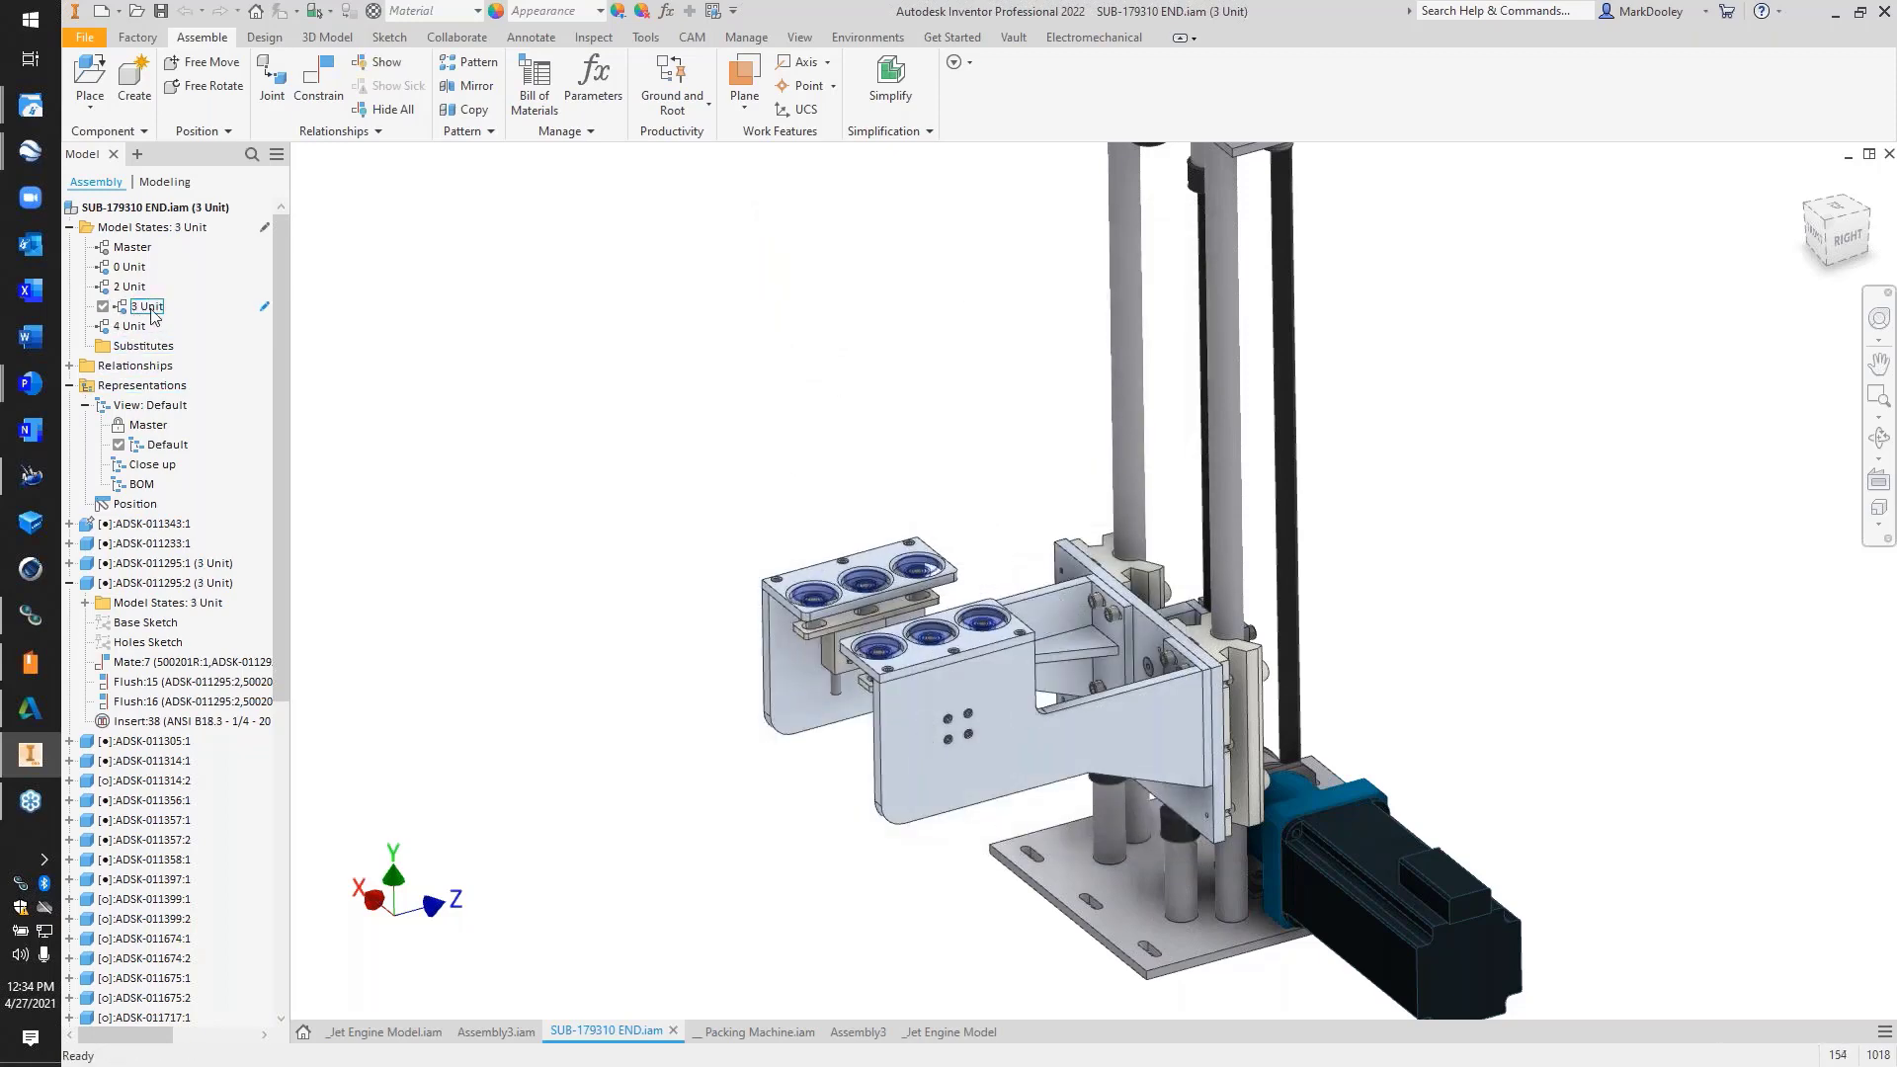
{"action": "right_click", "coordinate": [153, 314]}
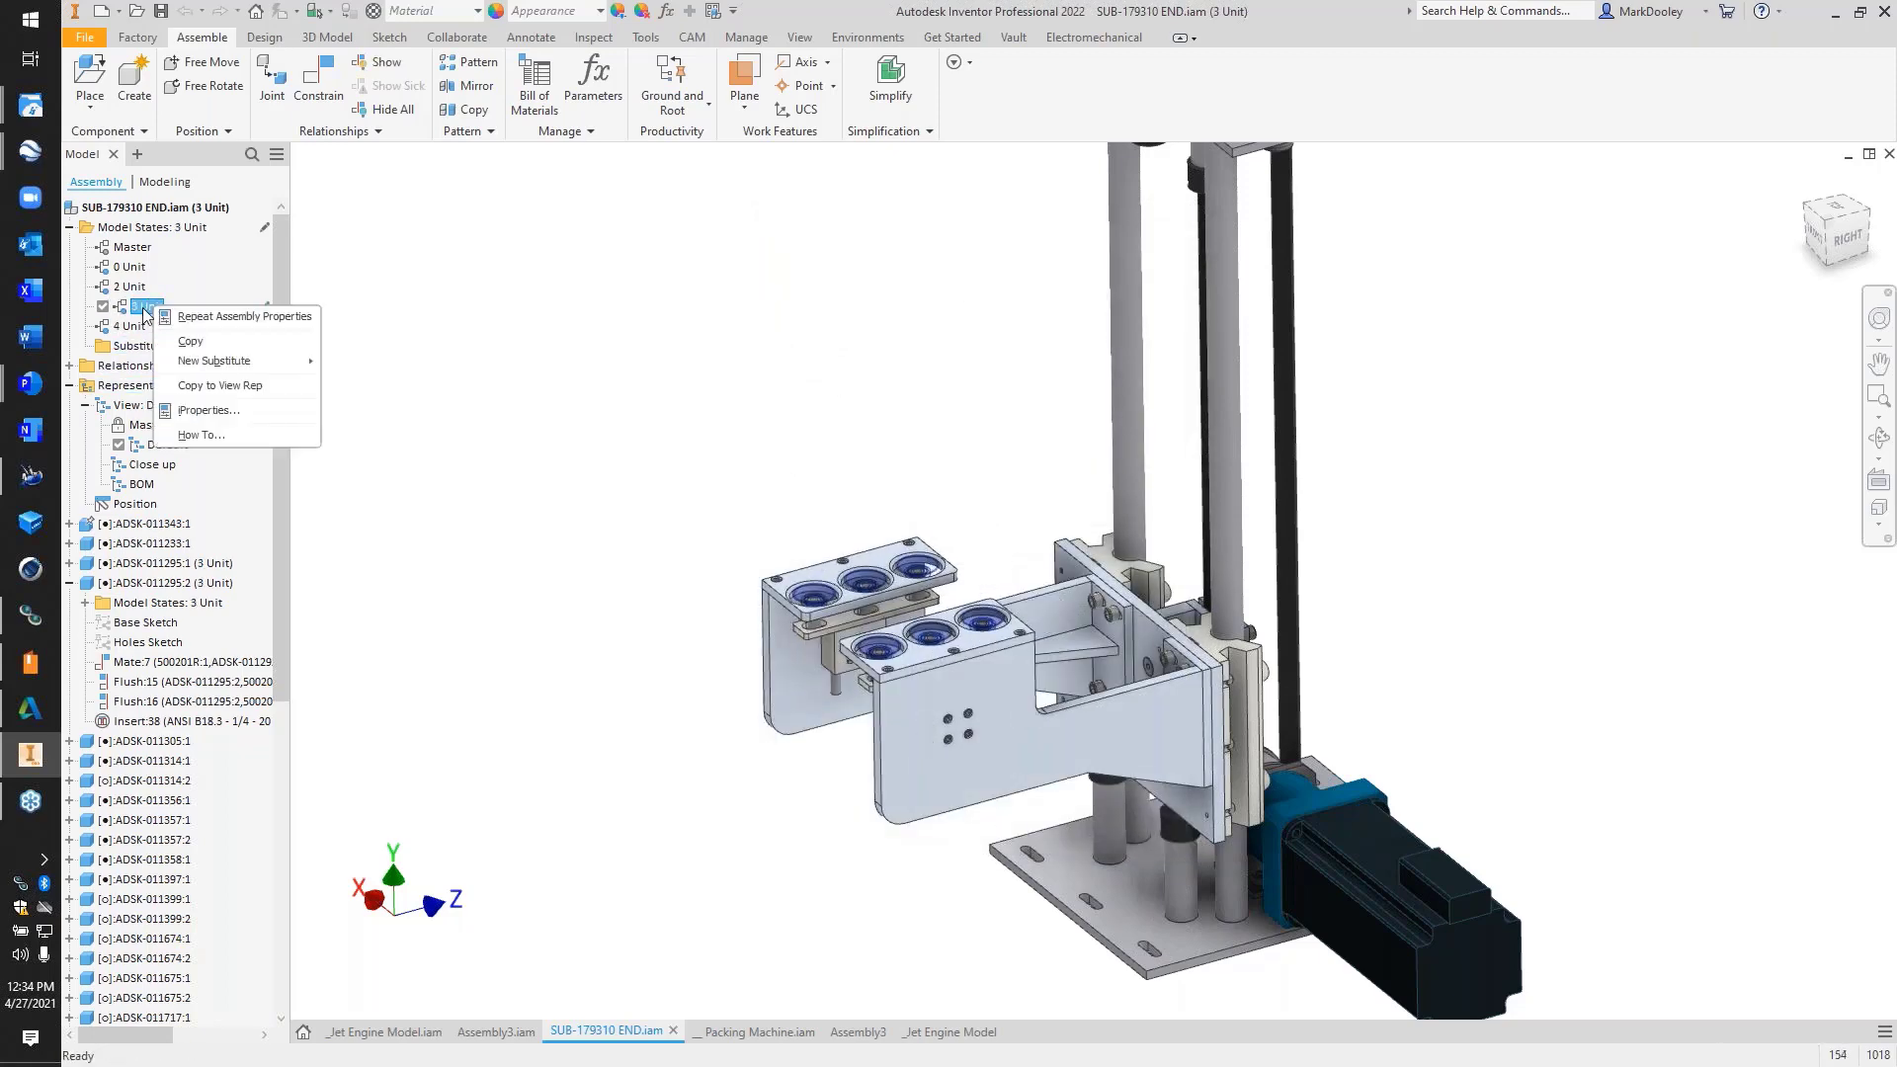
{"action": "left_click", "coordinate": [213, 410]}
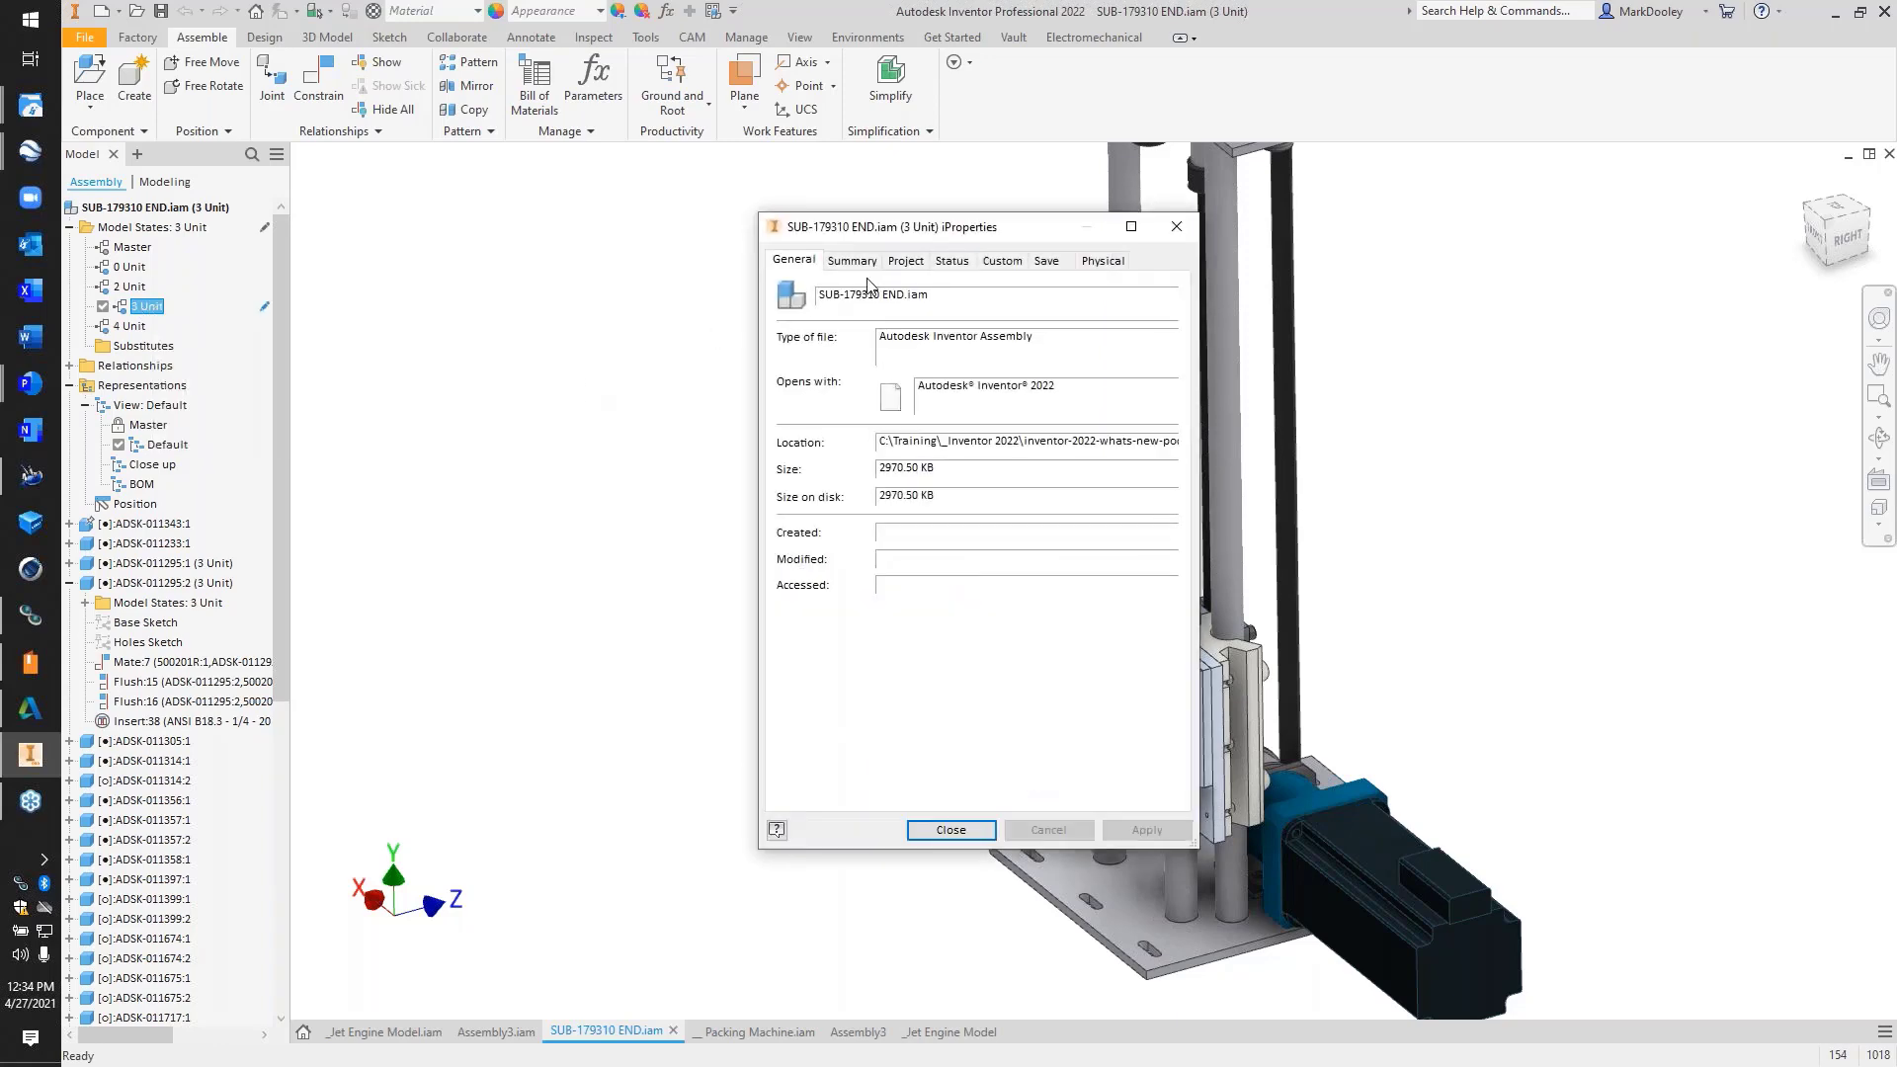
{"action": "left_click", "coordinate": [906, 261]}
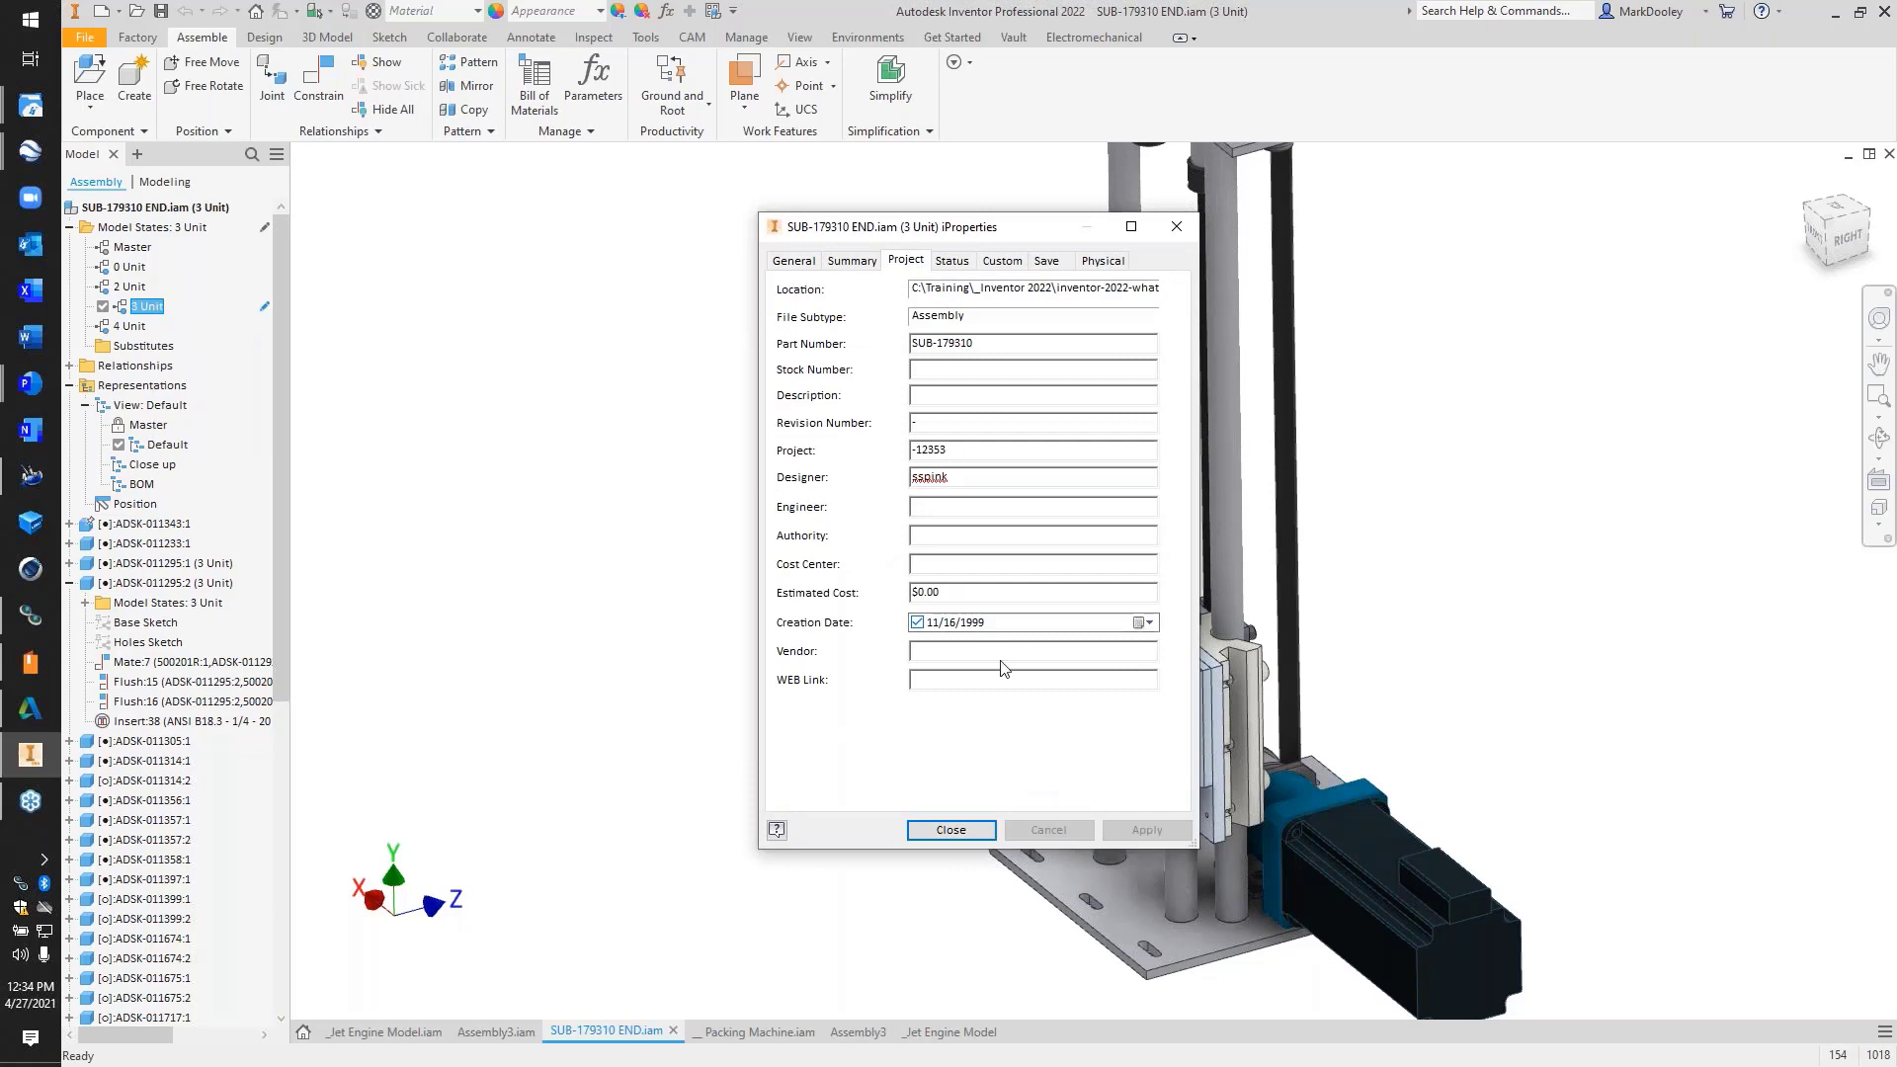
{"action": "left_click", "coordinate": [951, 830]}
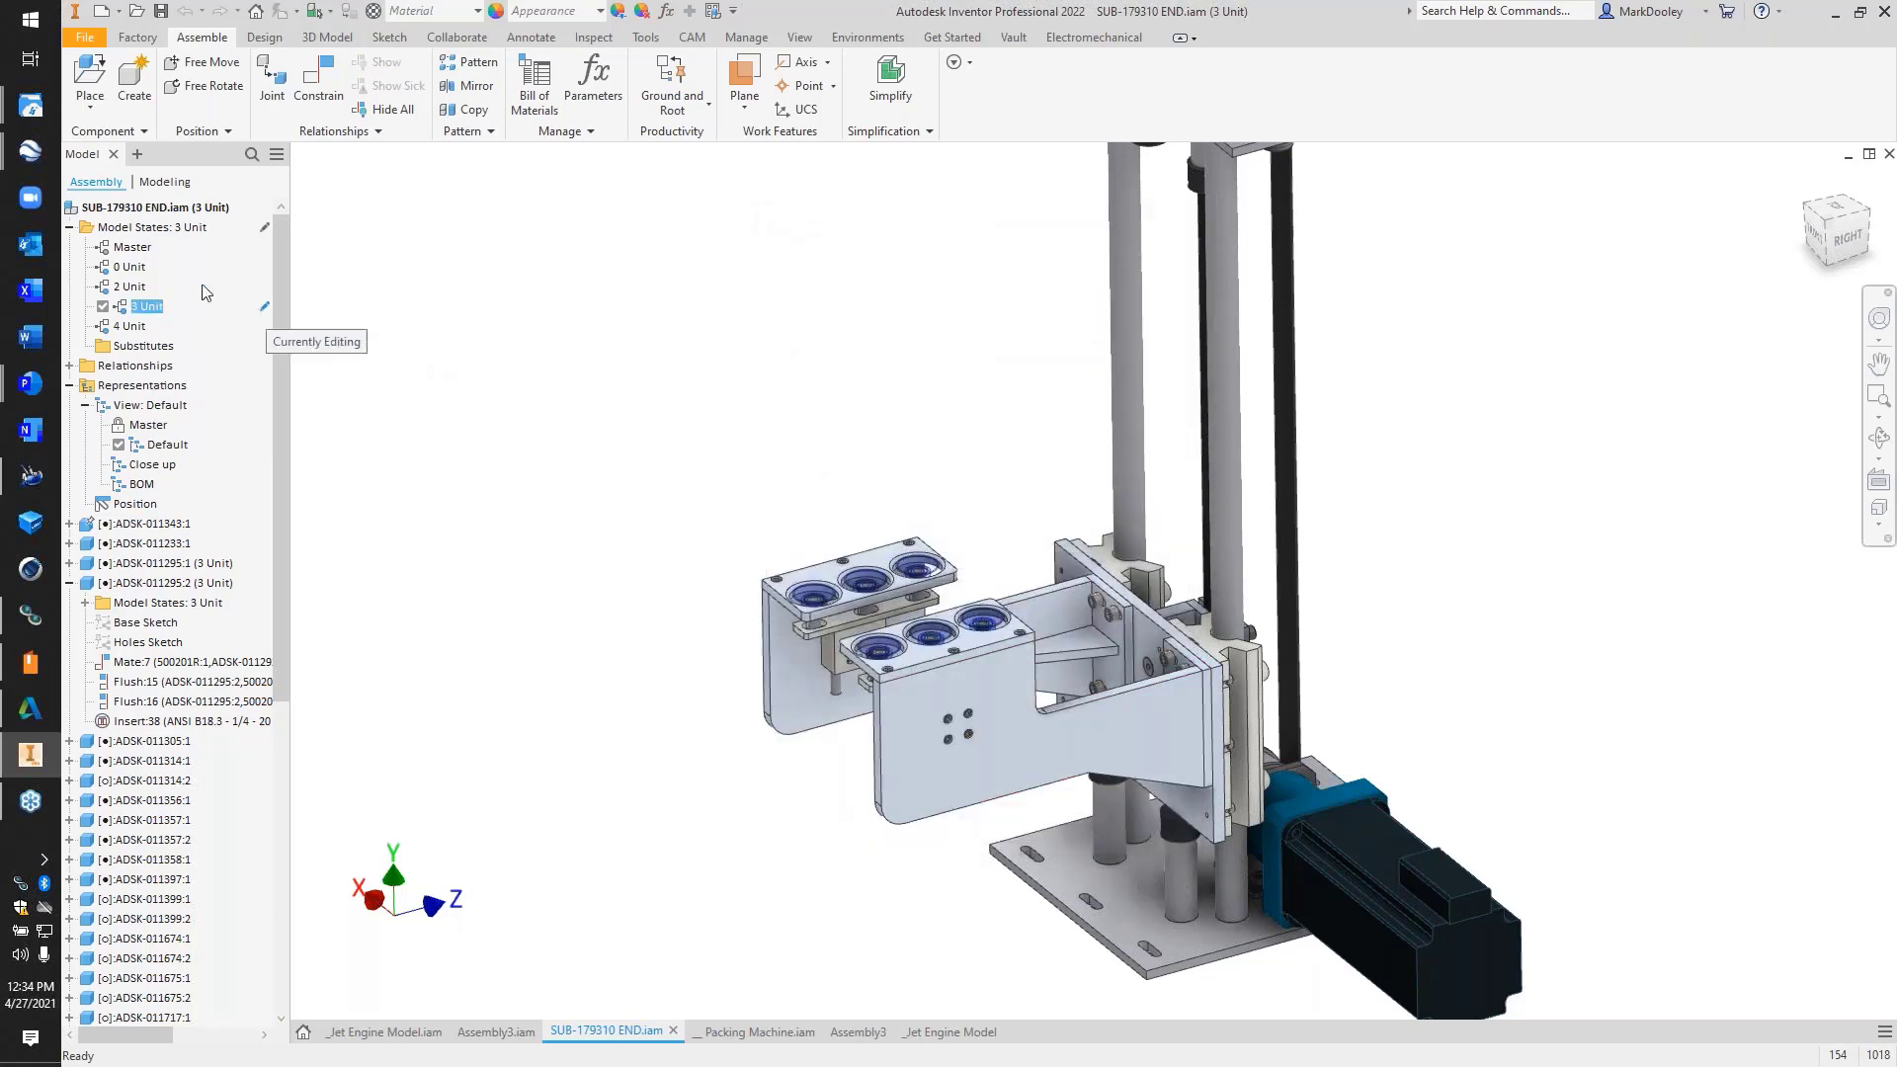
Extend the edit scope to all model states and set the Engineer iProperty of the Master state to Hagerman
{"action": "left_click", "coordinate": [264, 230]}
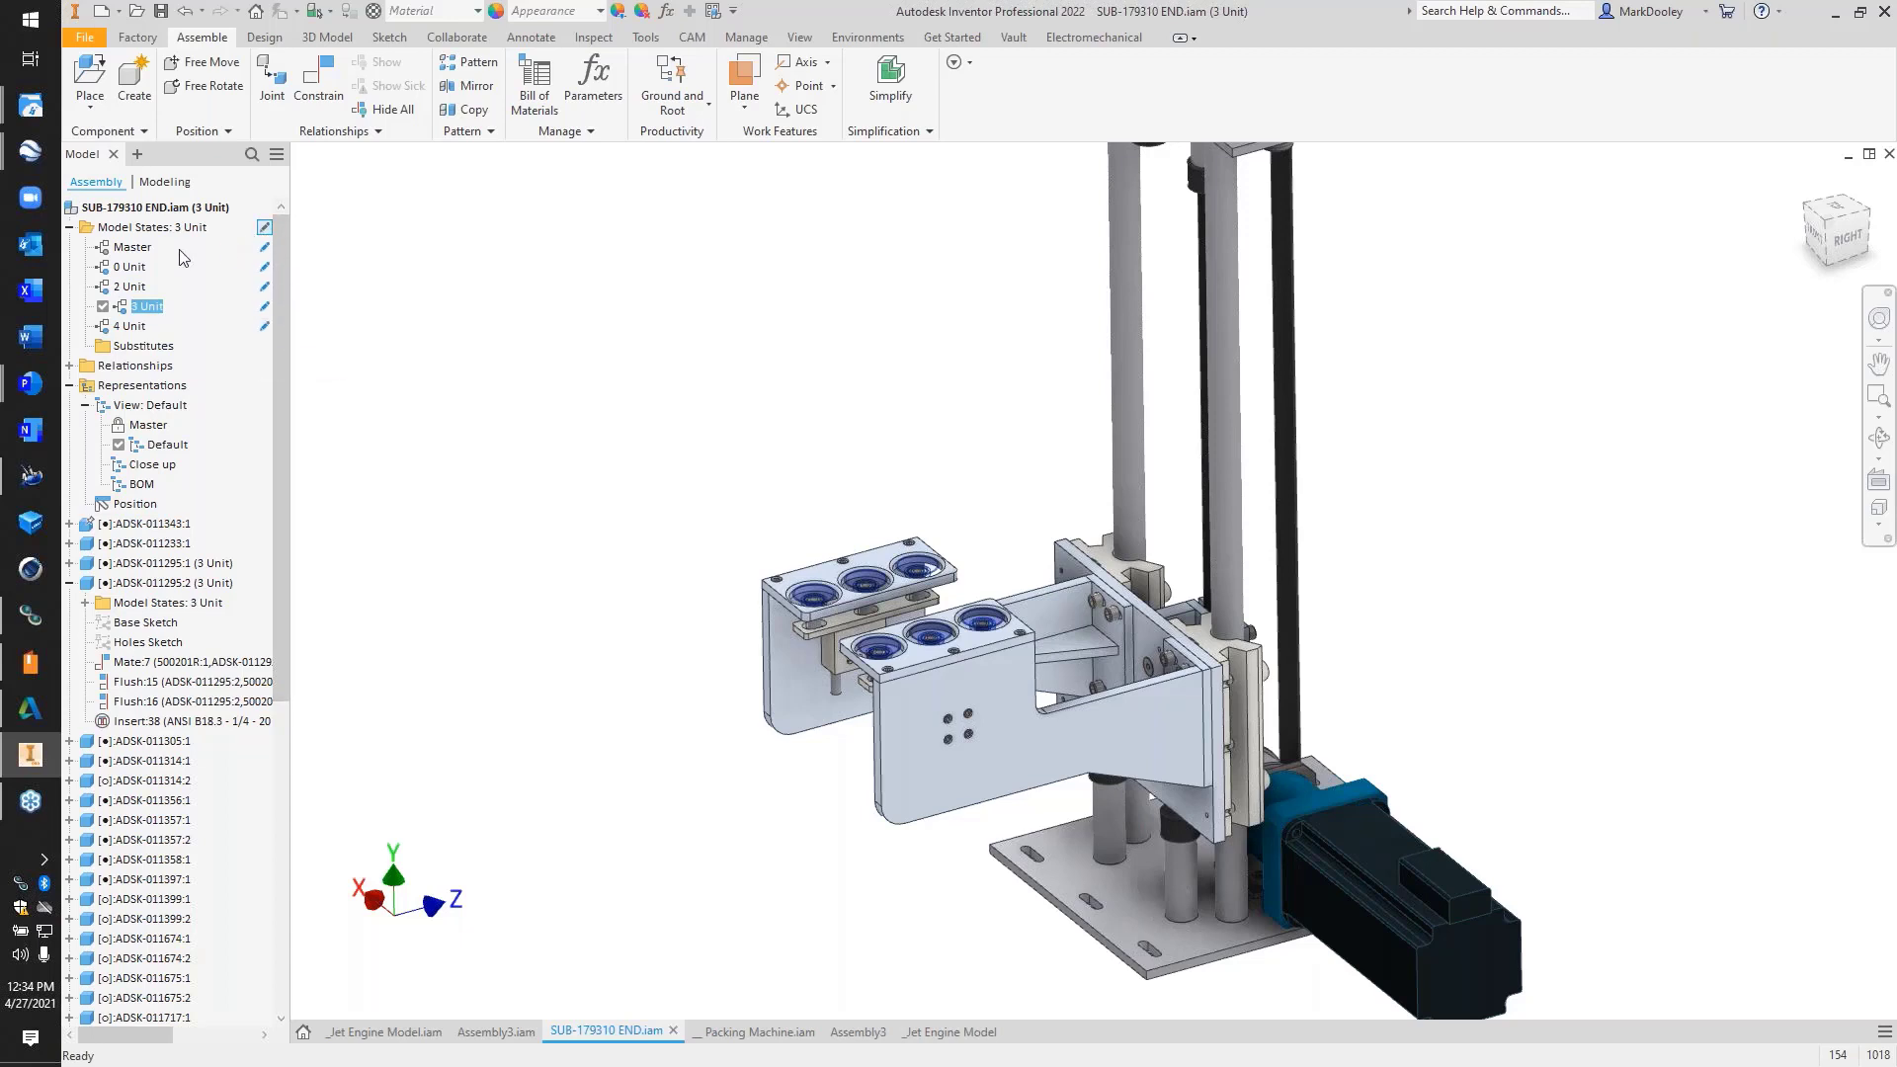
{"action": "double_click", "coordinate": [136, 249]}
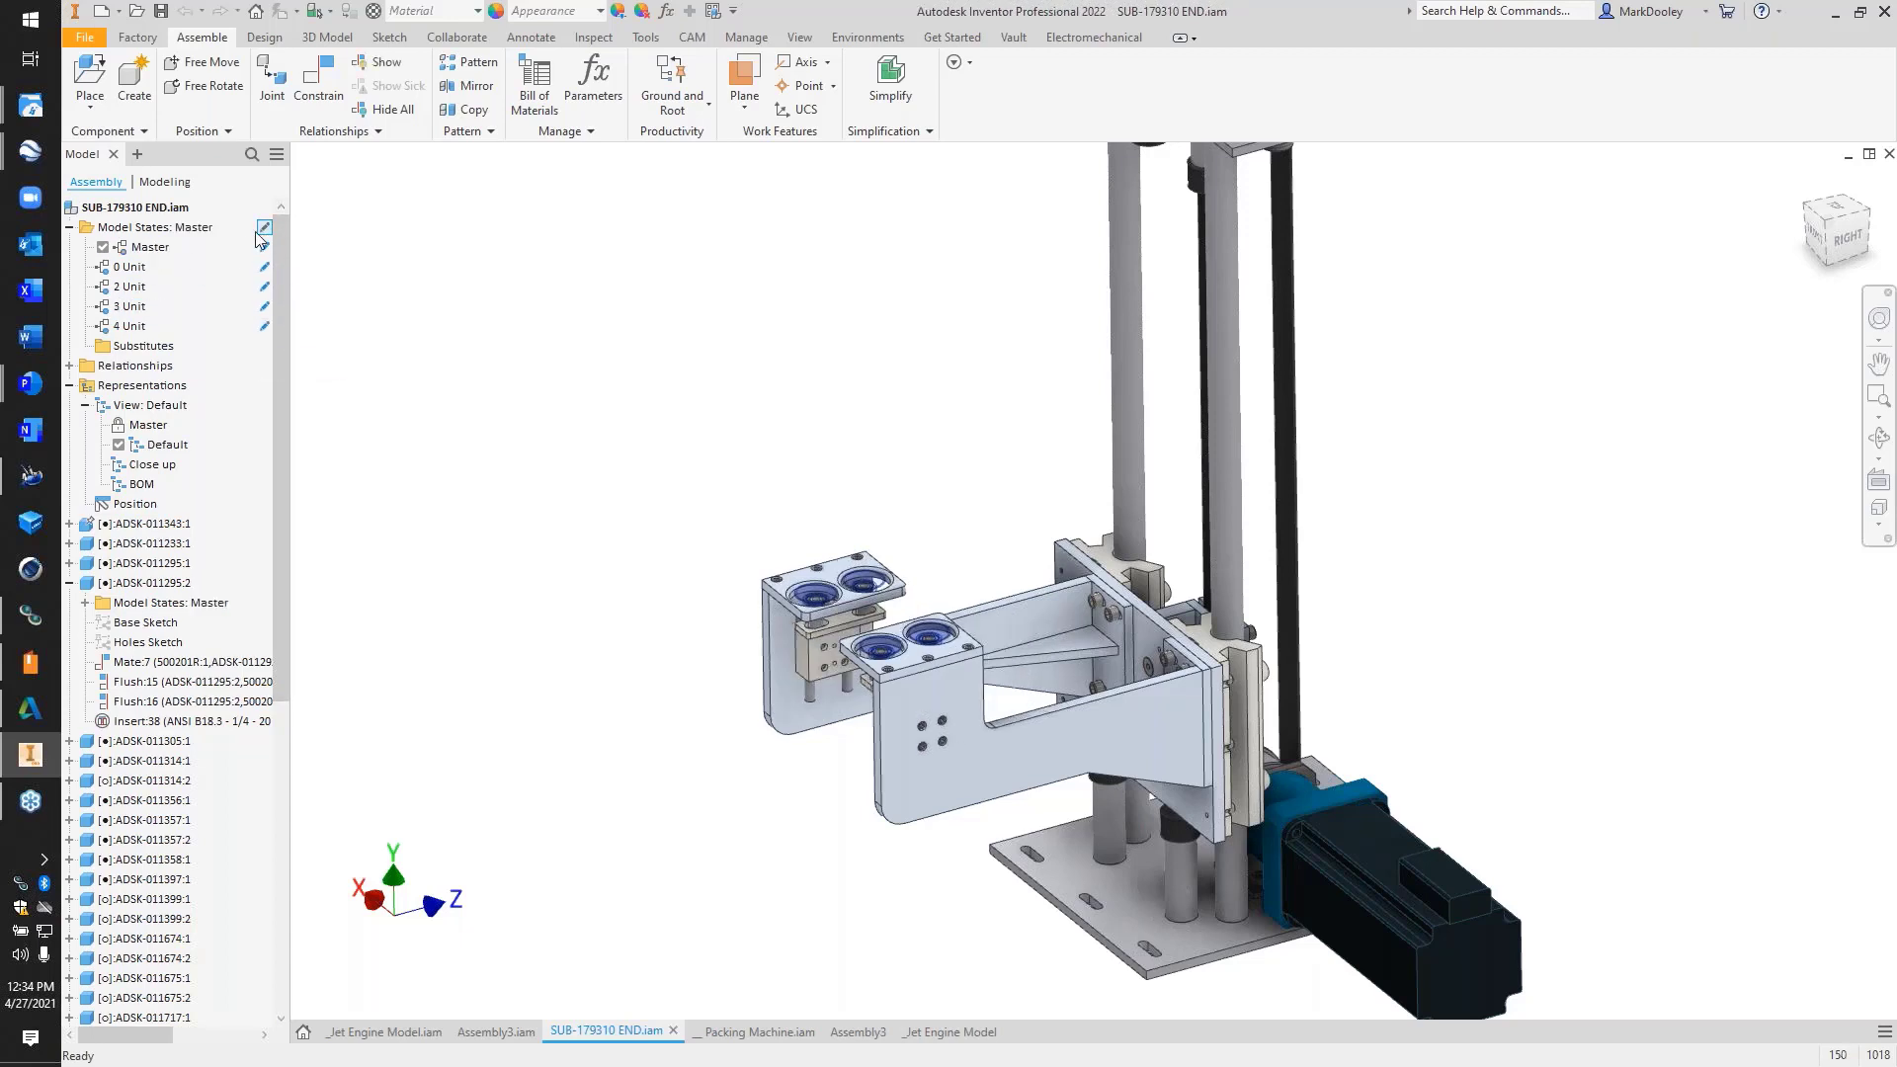
{"action": "right_click", "coordinate": [160, 249]}
{"action": "left_click", "coordinate": [208, 351]}
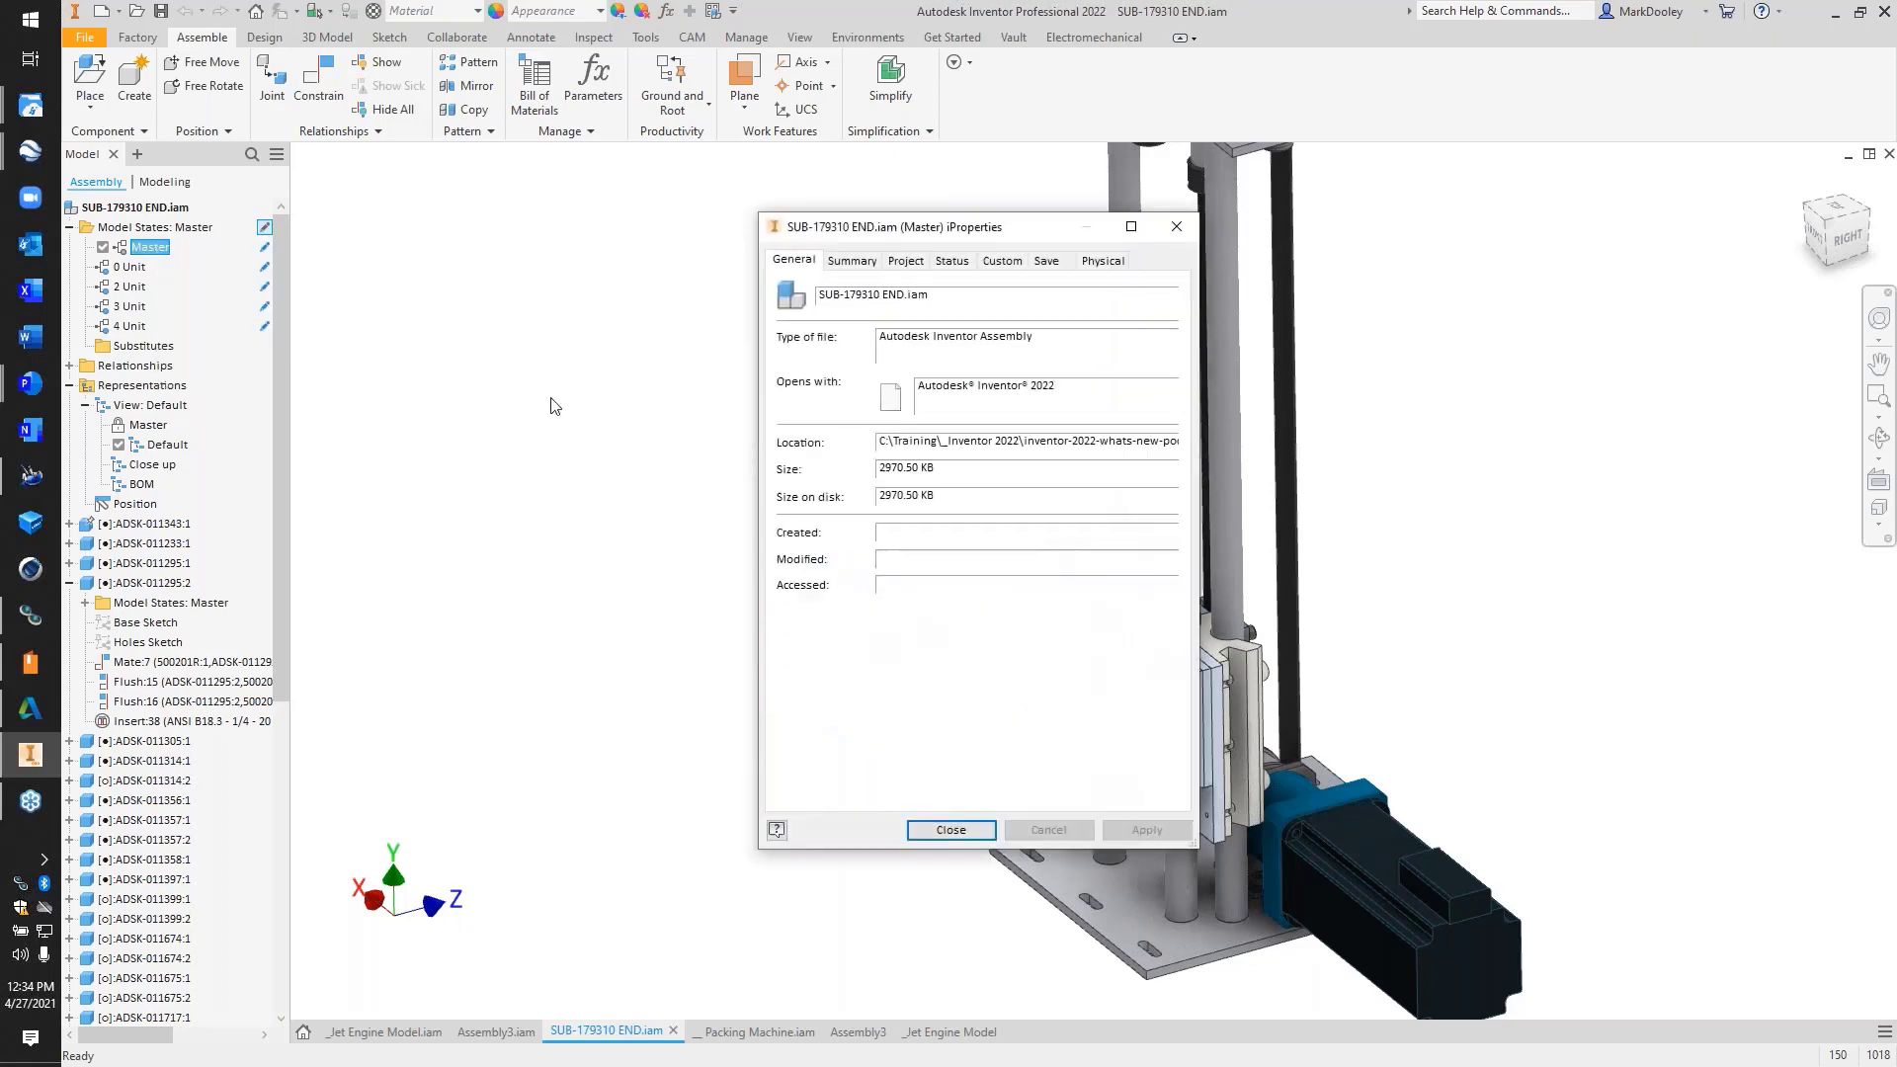
{"action": "left_click", "coordinate": [903, 262]}
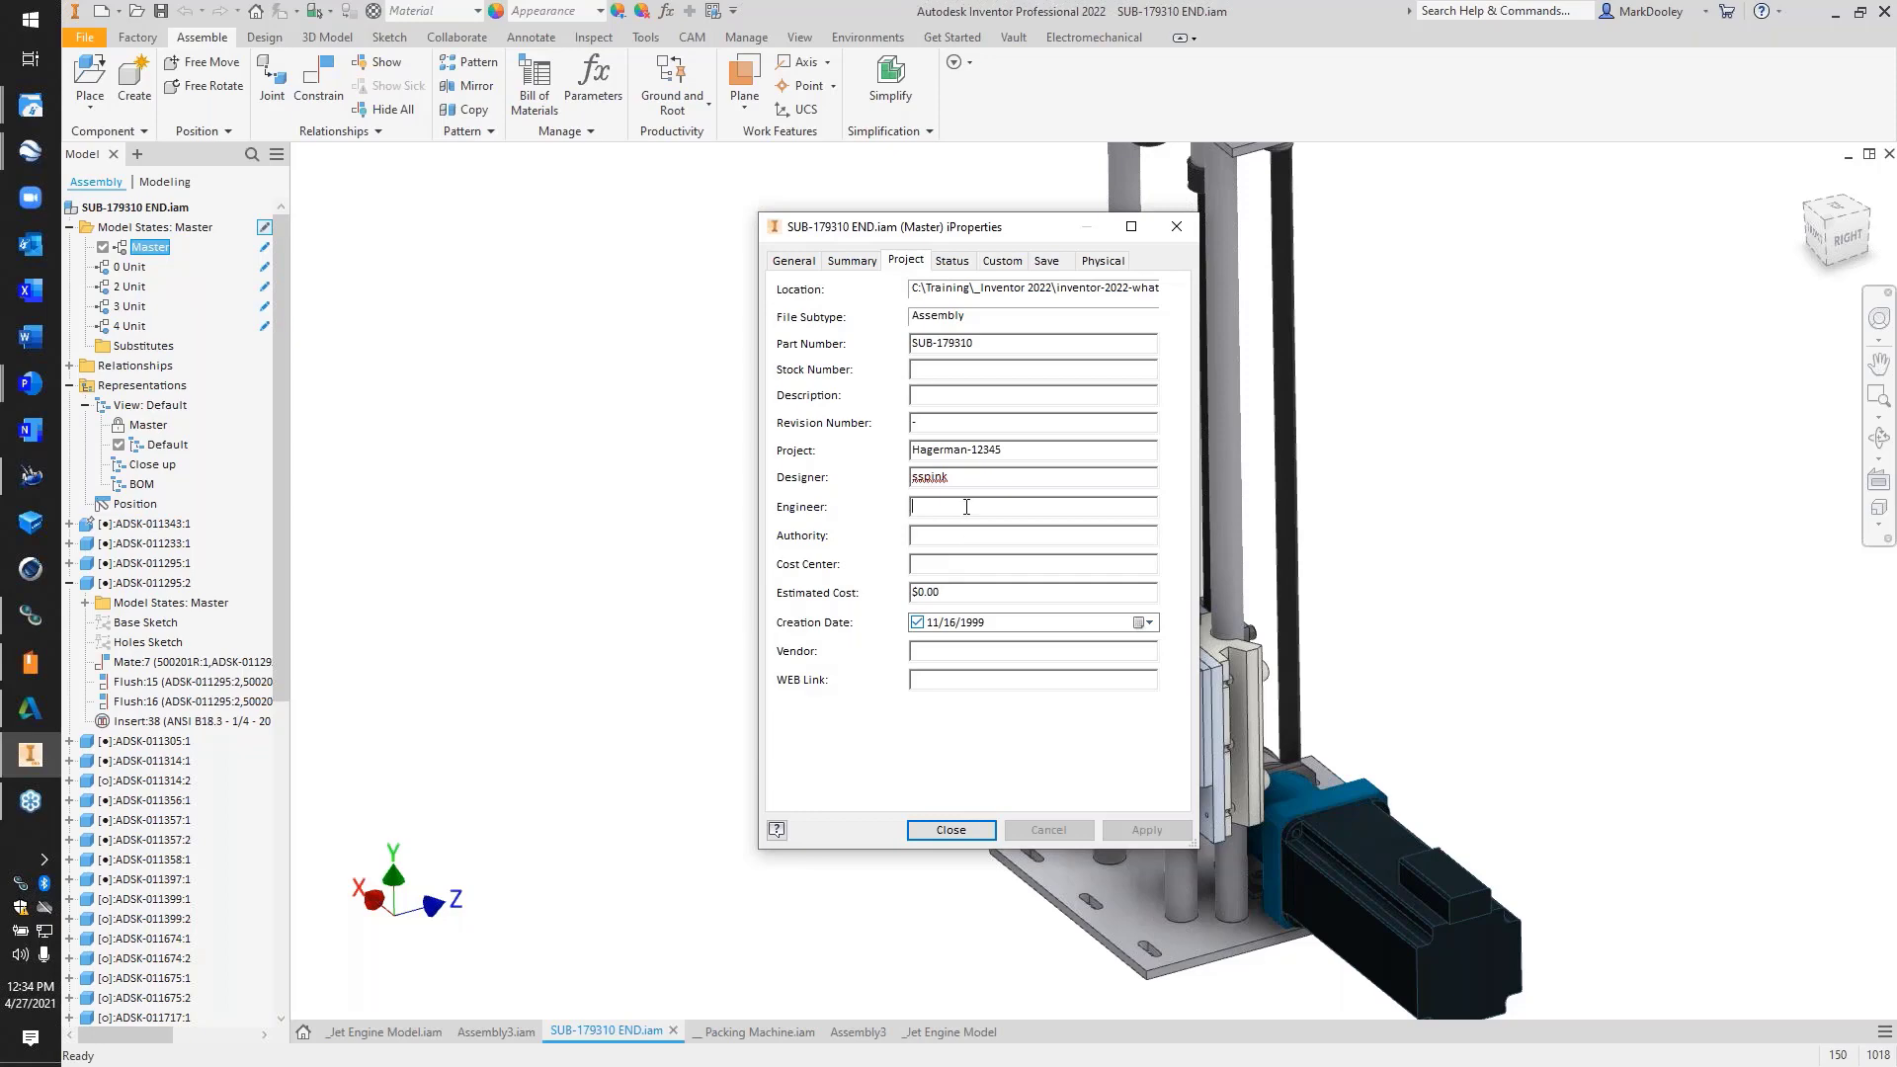
{"action": "type", "text": "Hagerman"}
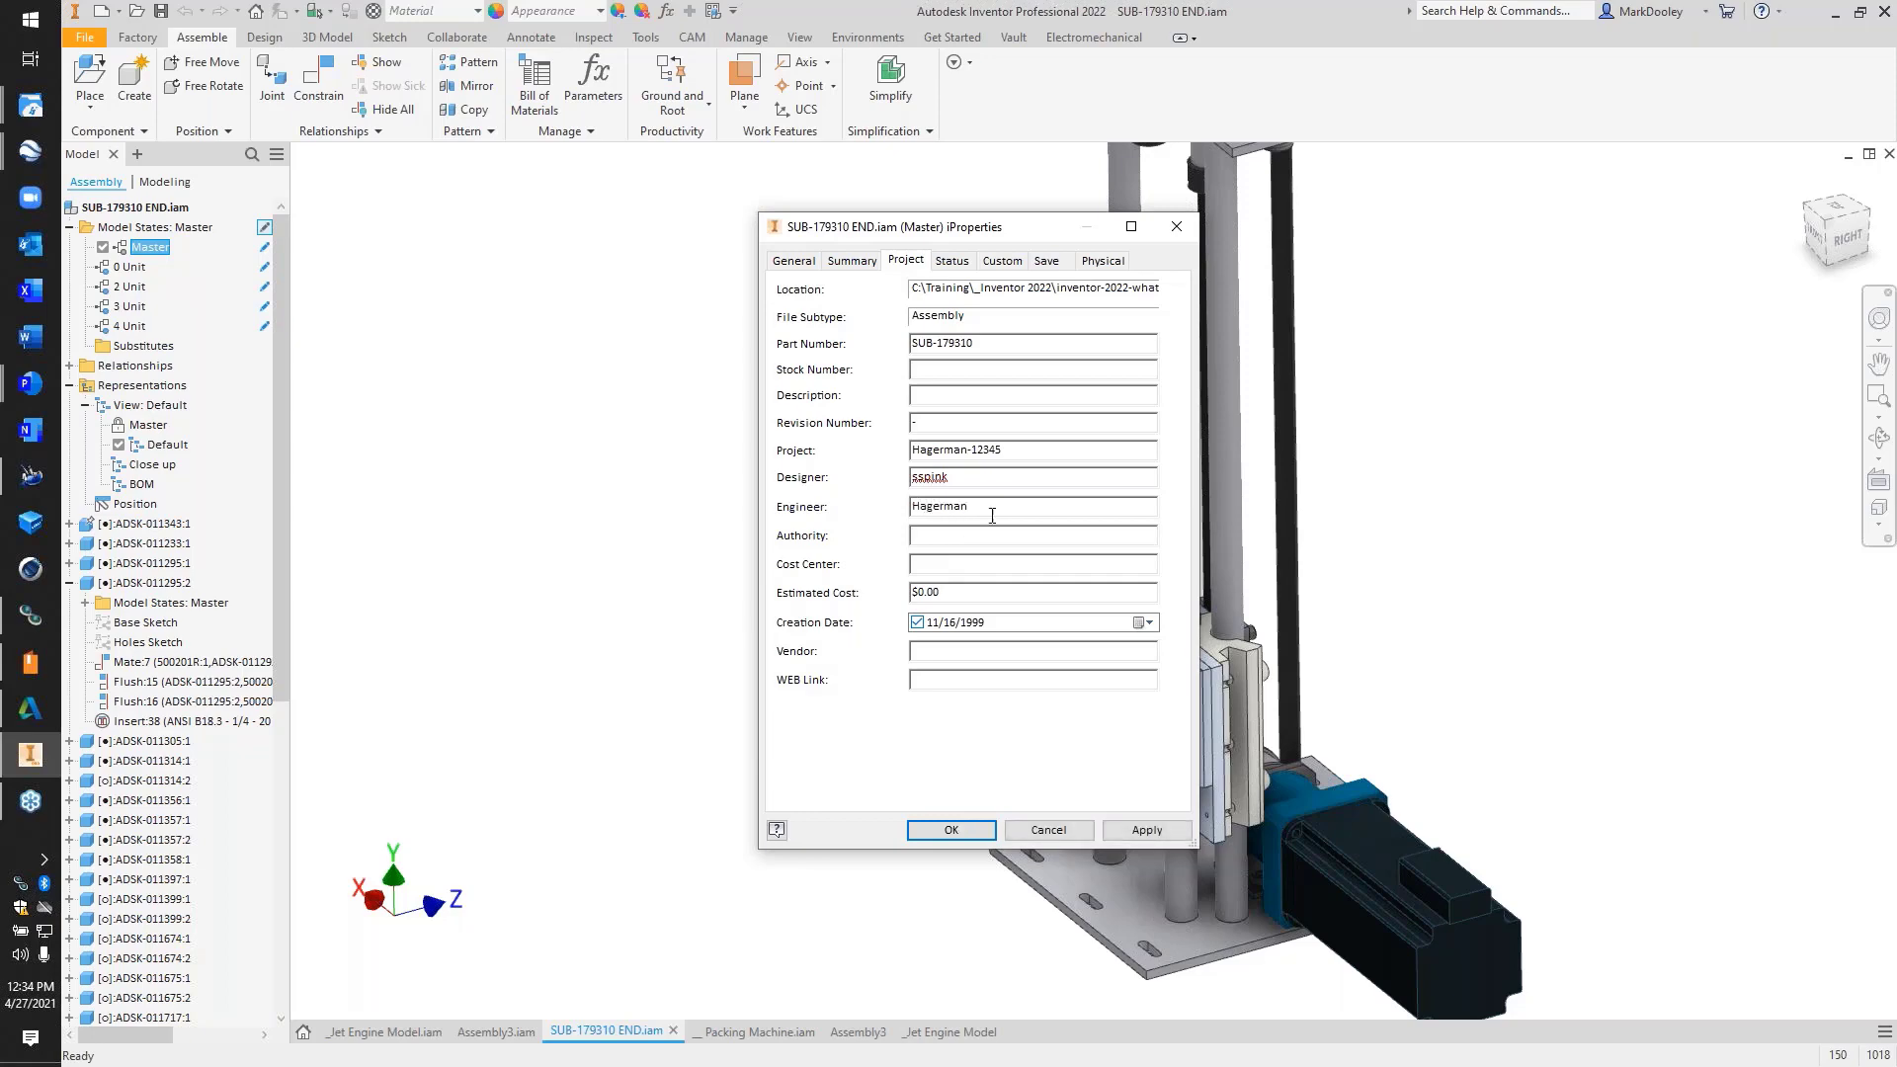
{"action": "left_click", "coordinate": [952, 829]}
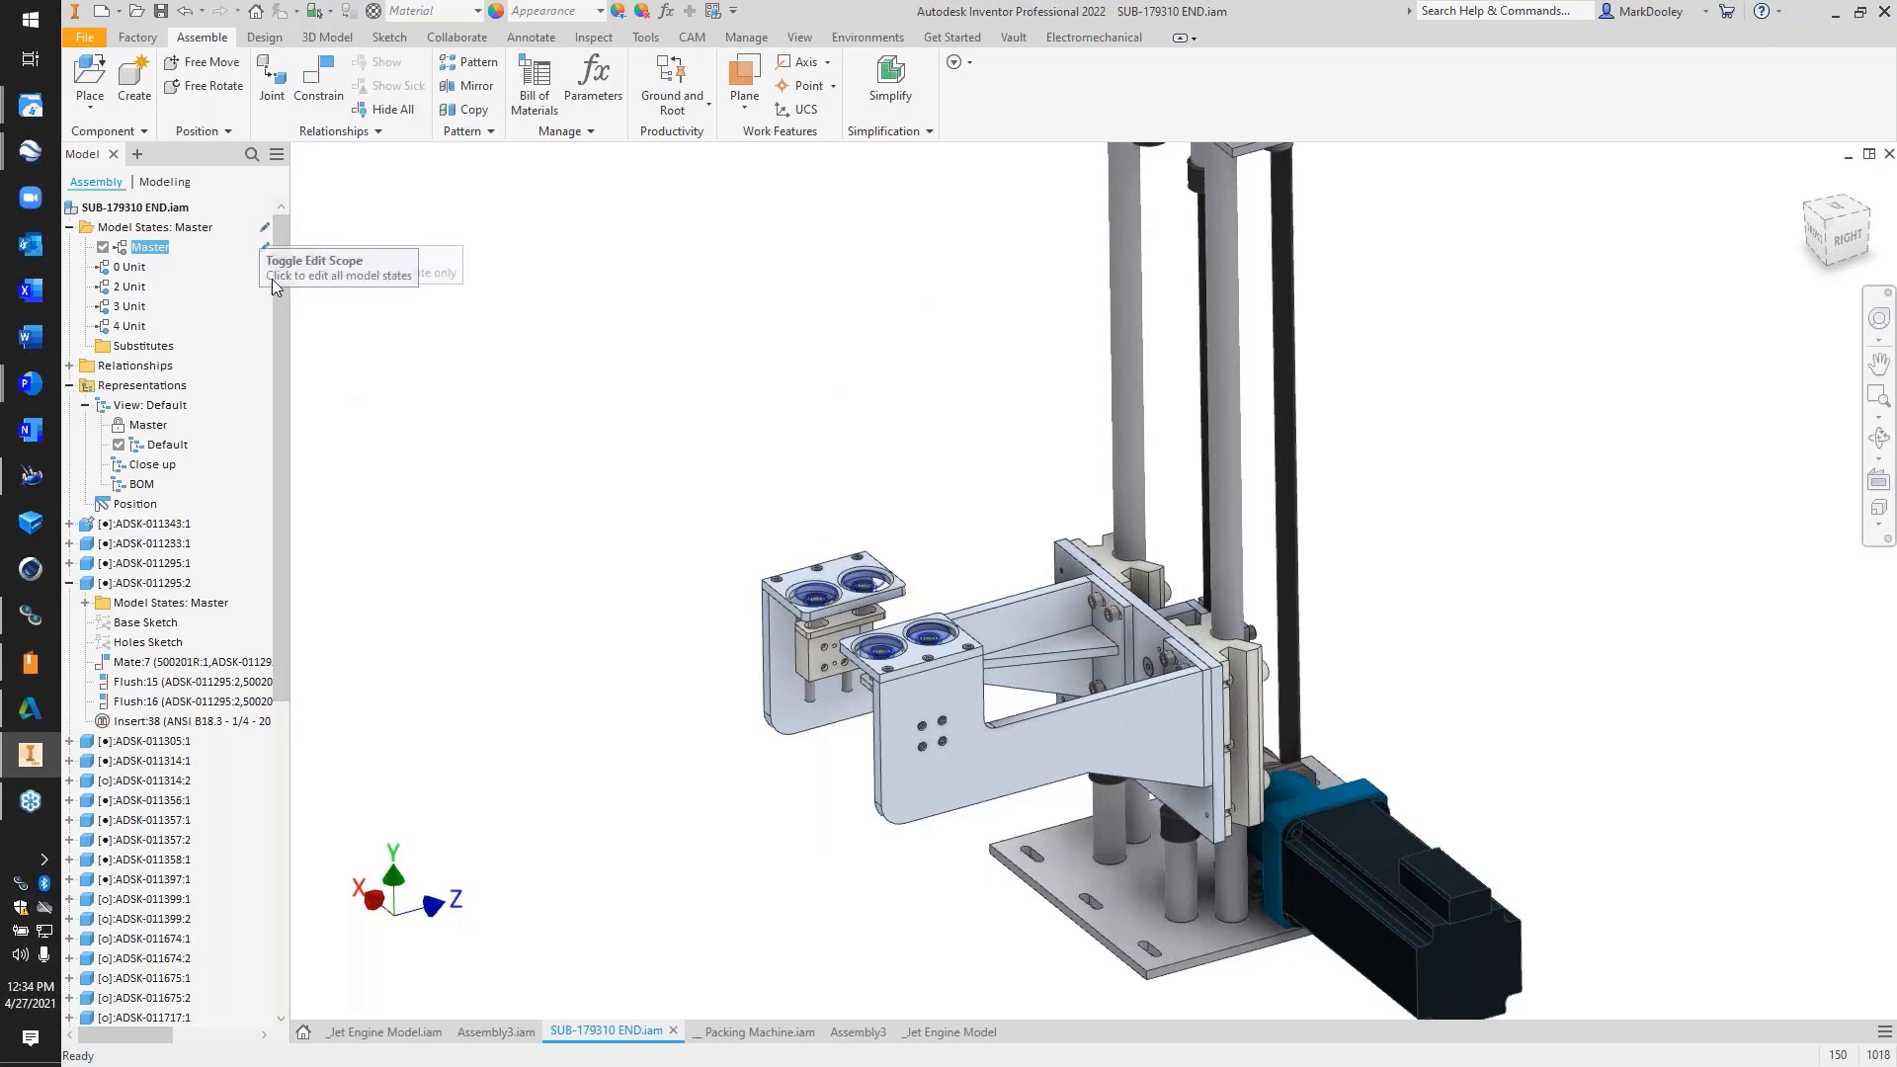
Activate the 0 Unit model state and check the Engineer field in its Project iProperties
{"action": "double_click", "coordinate": [126, 268]}
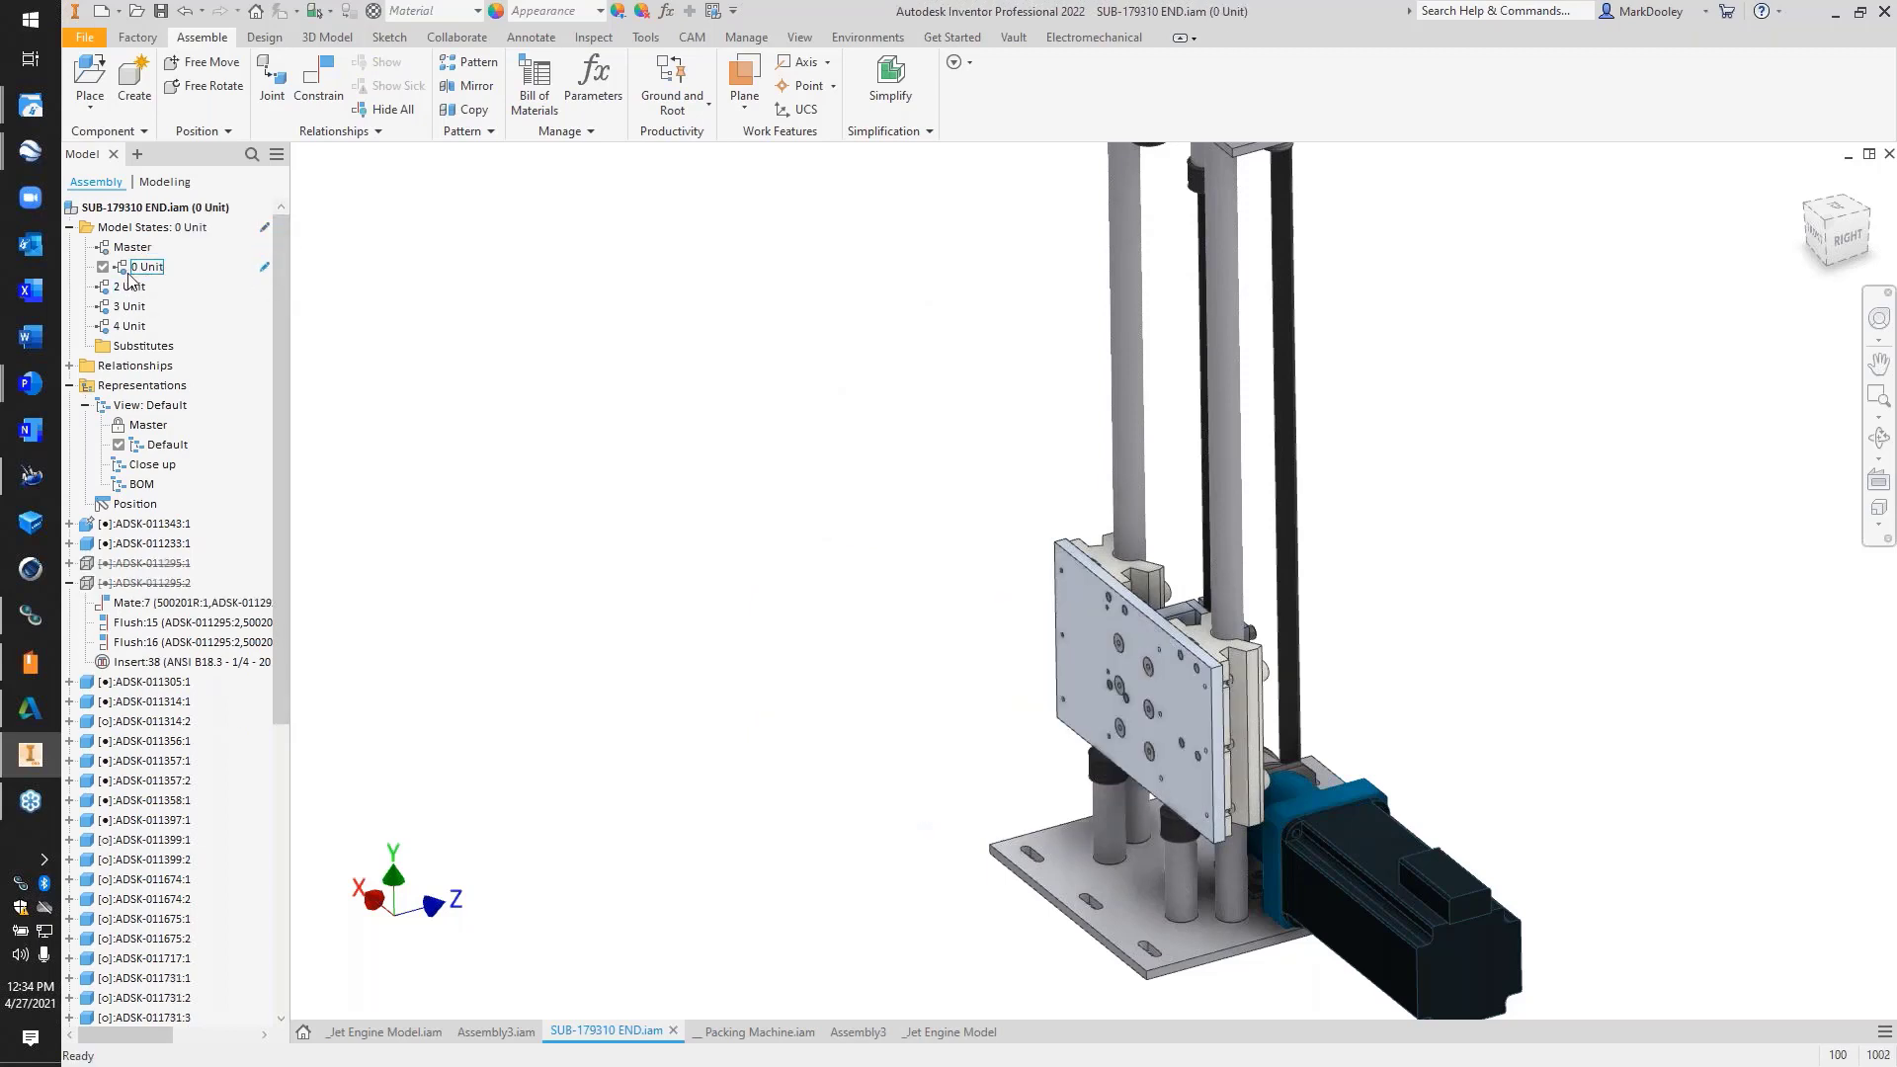
{"action": "right_click", "coordinate": [164, 275]}
{"action": "left_click", "coordinate": [215, 372]}
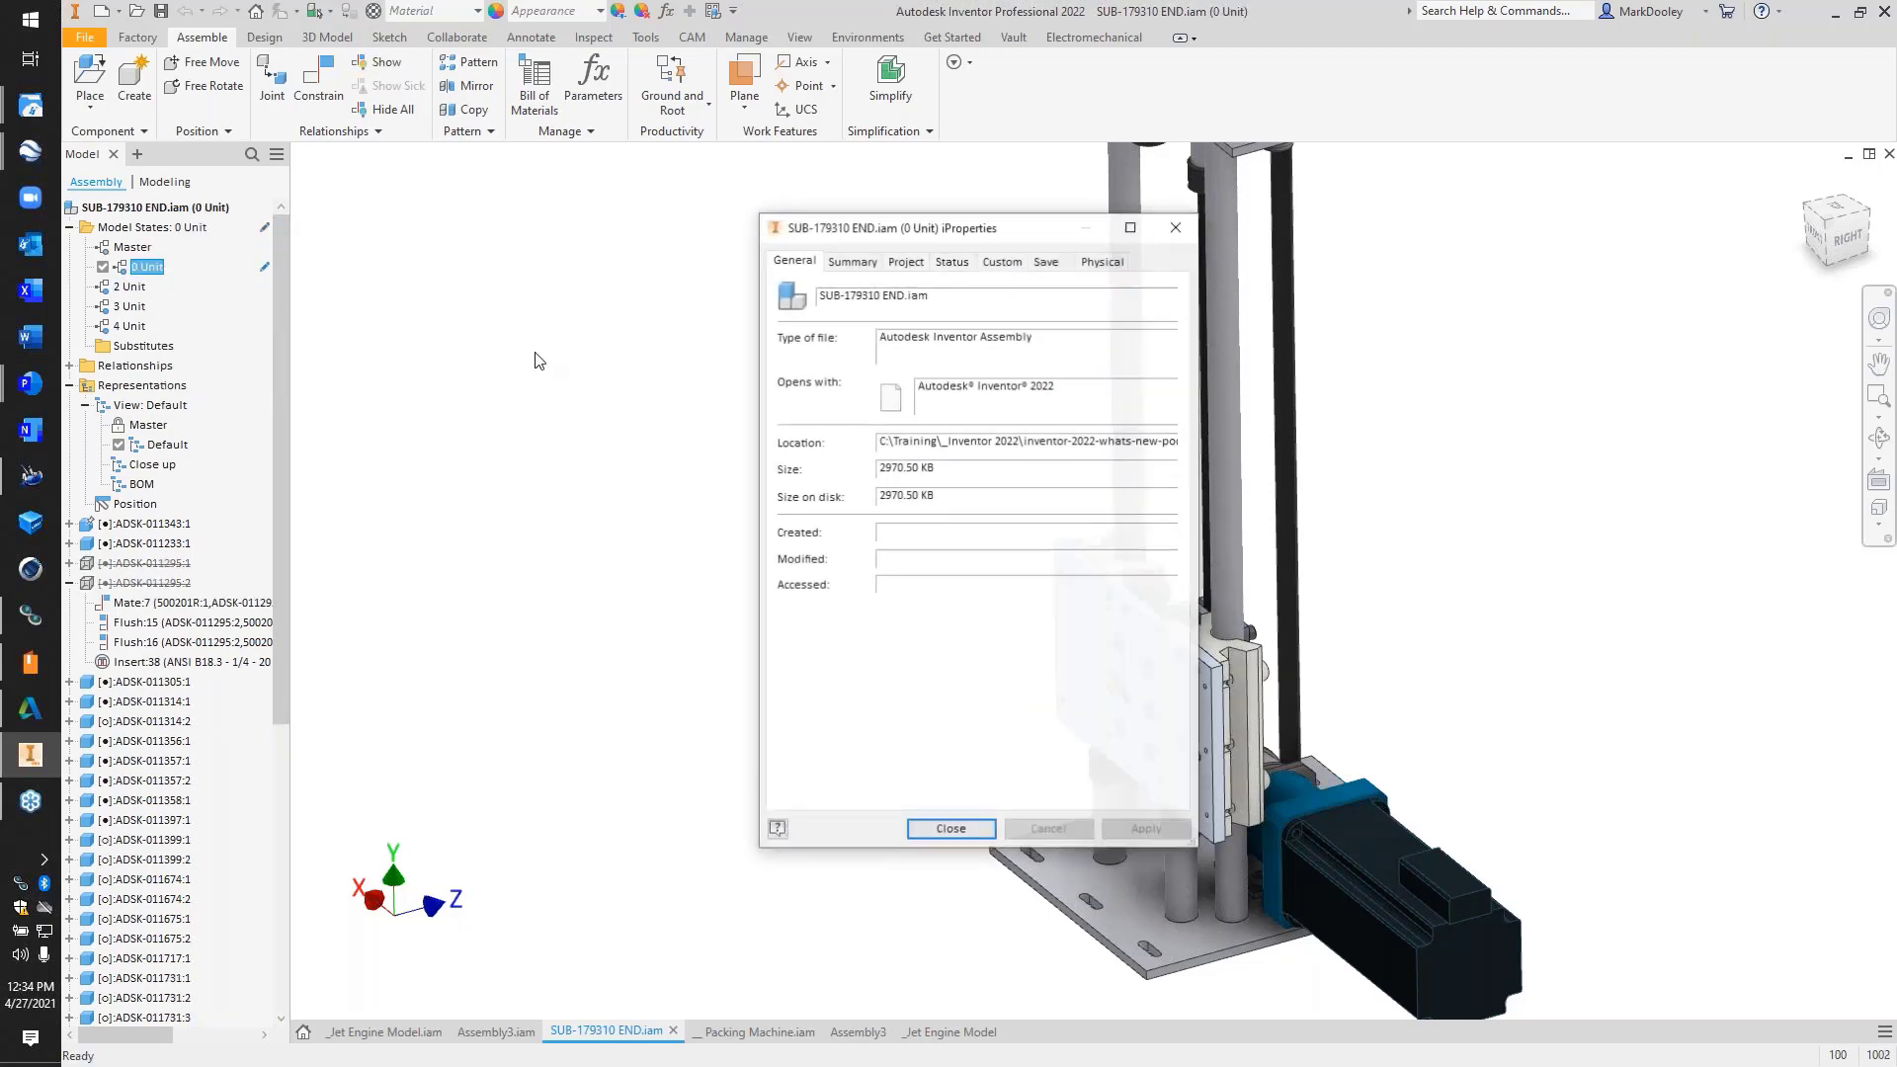
{"action": "left_click", "coordinate": [944, 260]}
{"action": "left_click", "coordinate": [907, 261]}
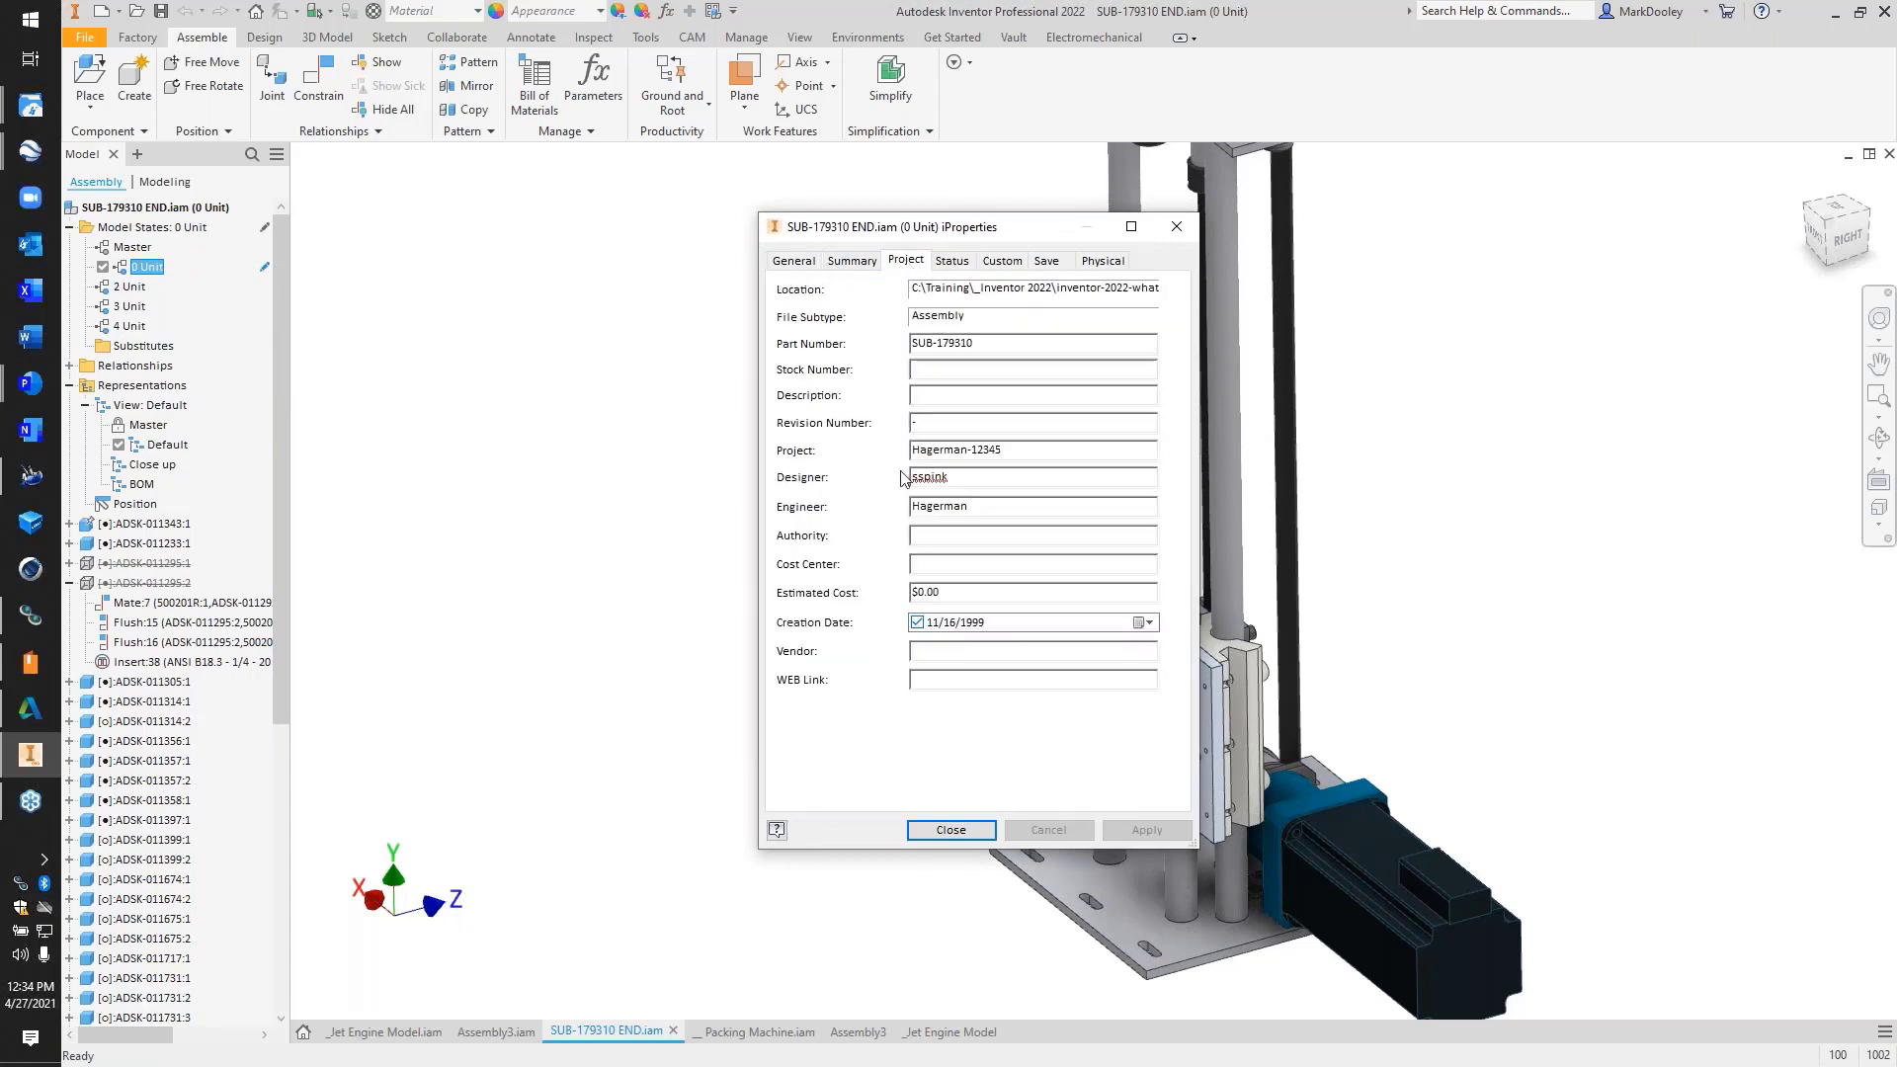
{"action": "left_click_drag", "start_coordinate": [1012, 514], "coordinate": [719, 512]}
{"action": "left_click", "coordinate": [937, 830]}
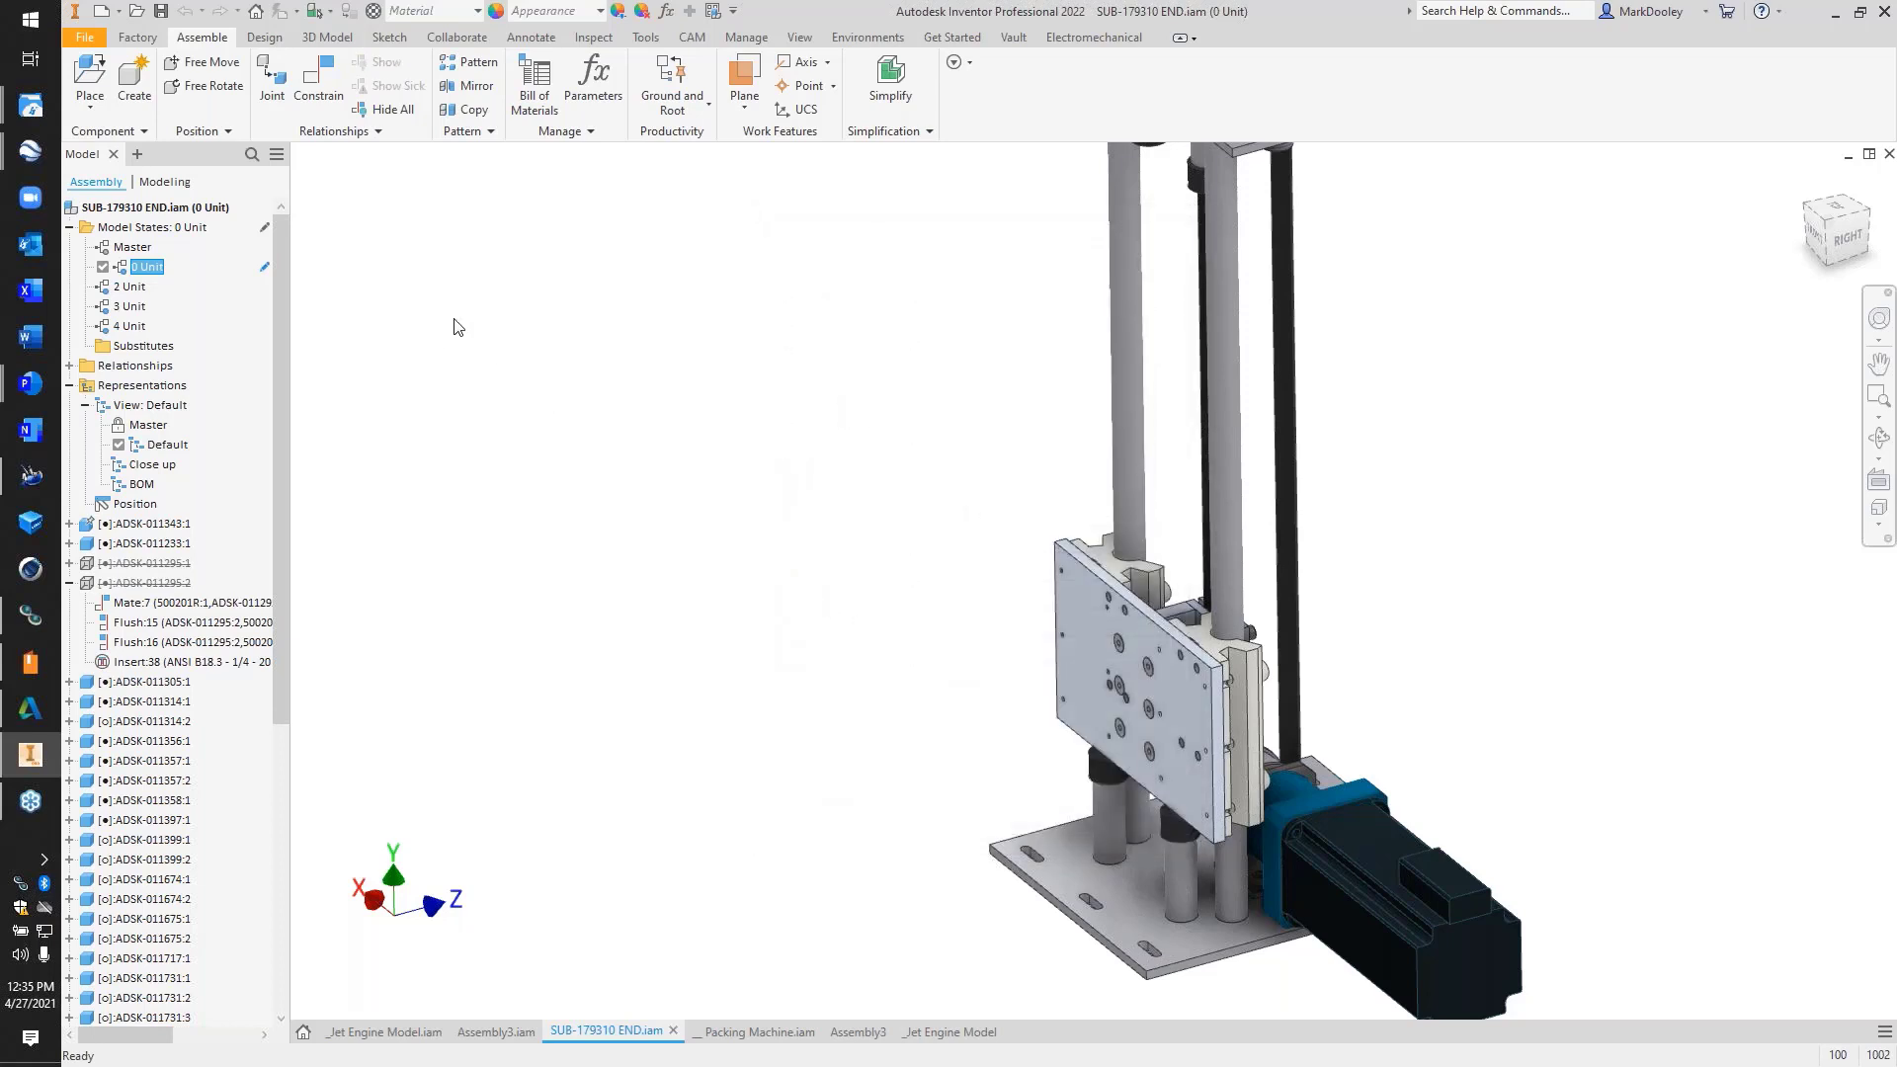
Activate the 4 Unit model state and open the assembly's model states for editing in a spreadsheet
{"action": "left_click", "coordinate": [129, 326]}
{"action": "double_click", "coordinate": [128, 327]}
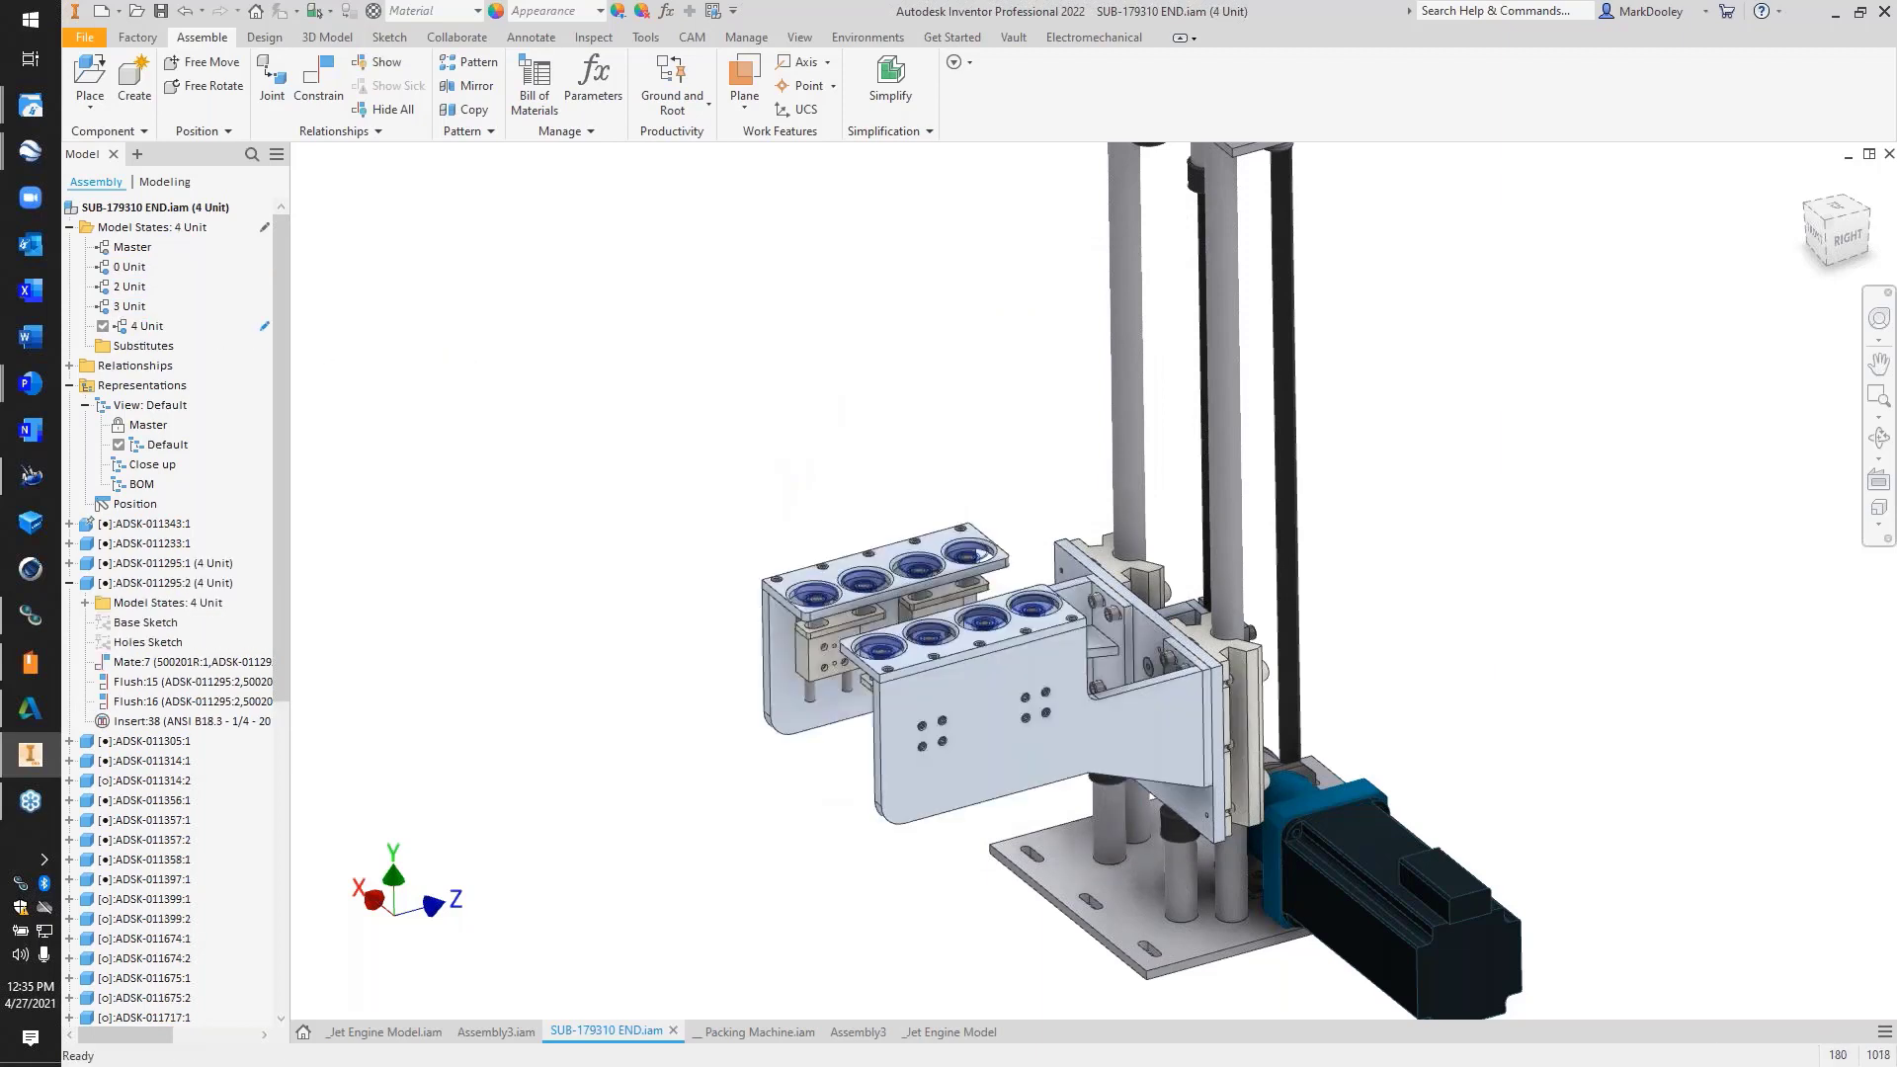
{"action": "right_click", "coordinate": [148, 324]}
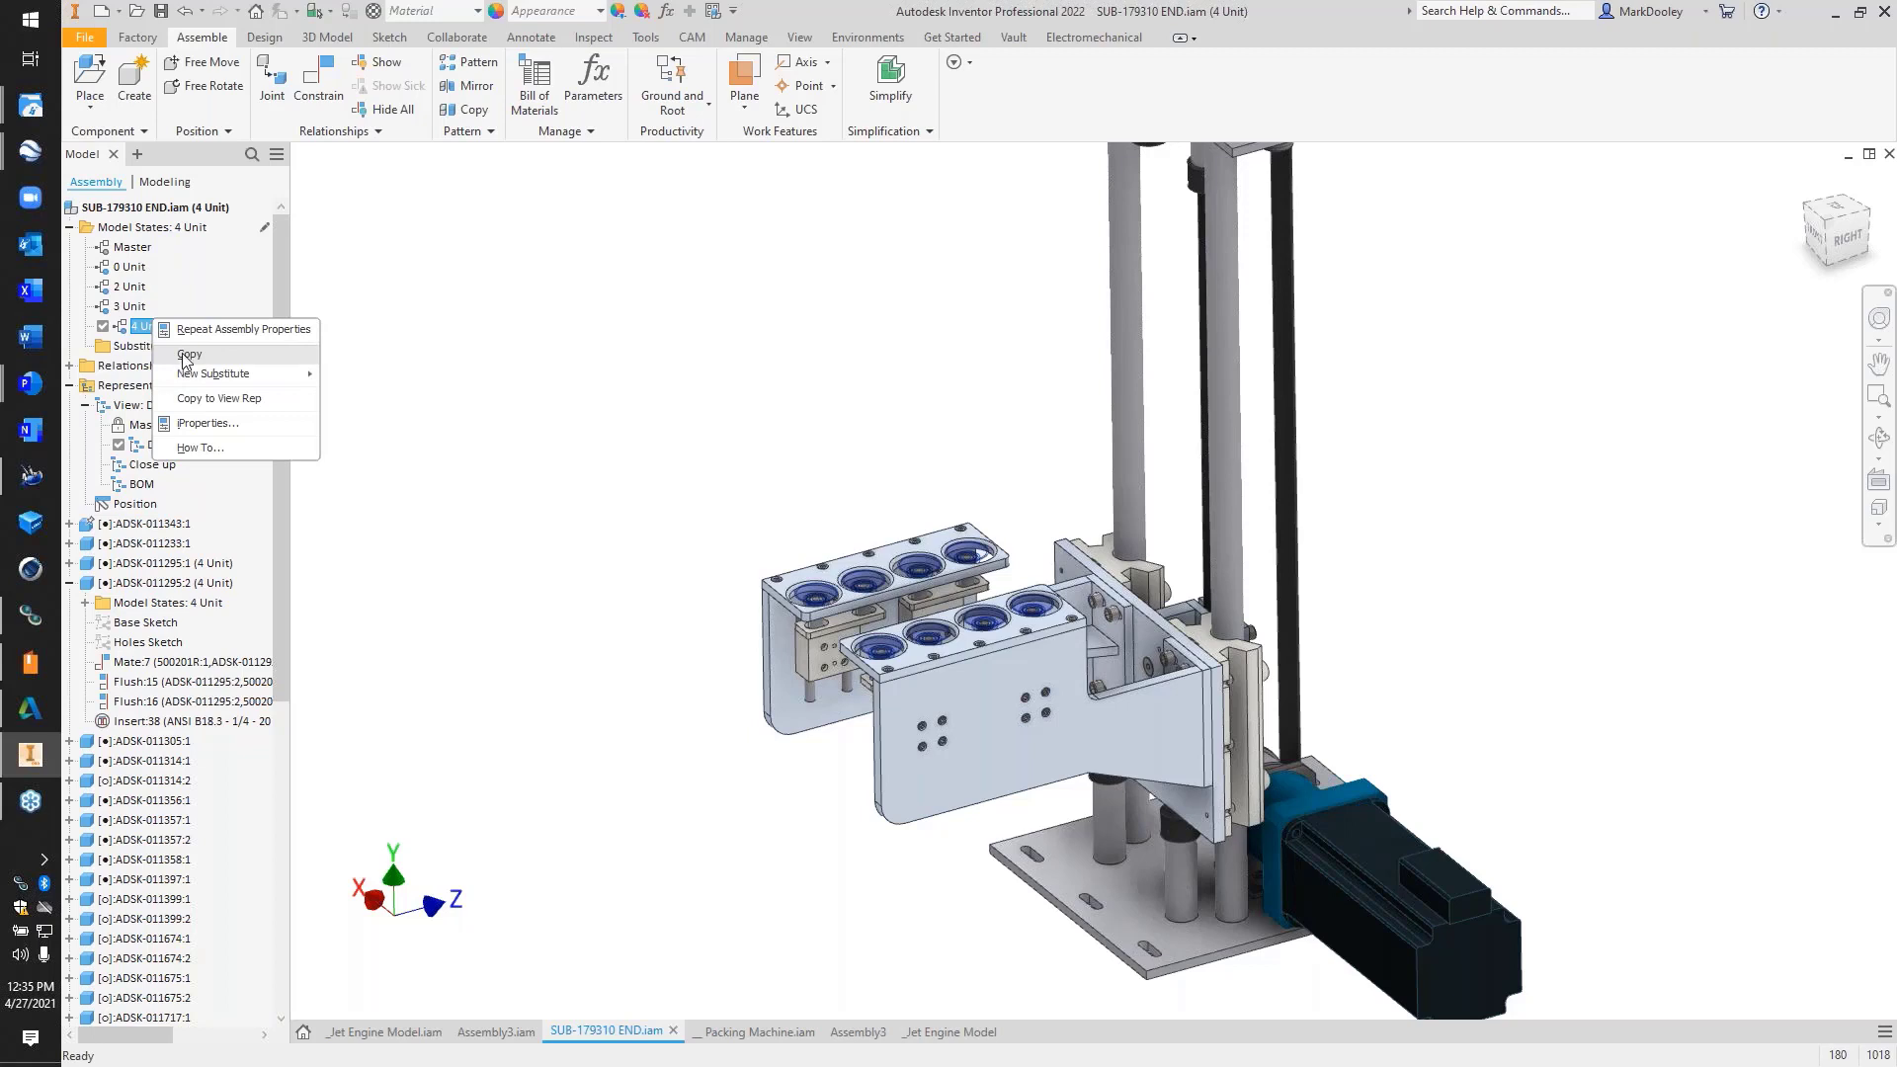
{"action": "right_click", "coordinate": [186, 235]}
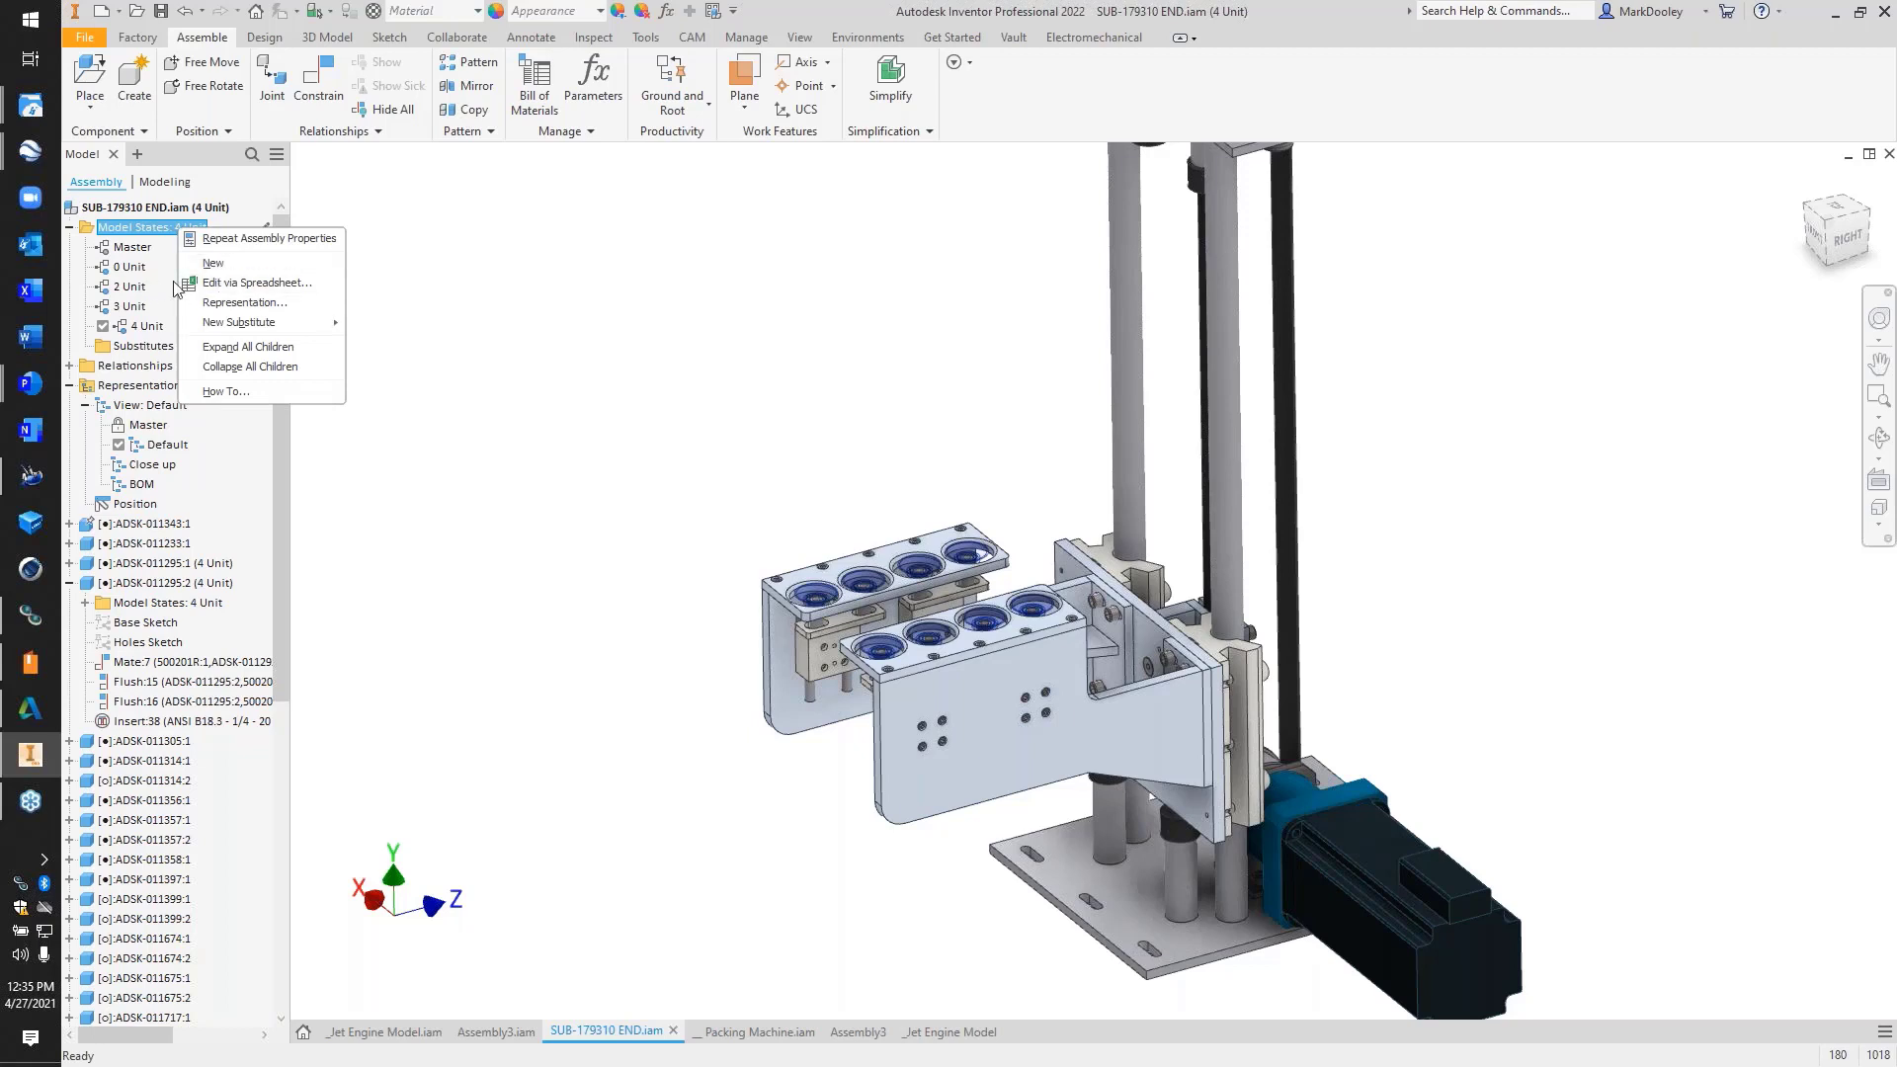
{"action": "left_click", "coordinate": [257, 283]}
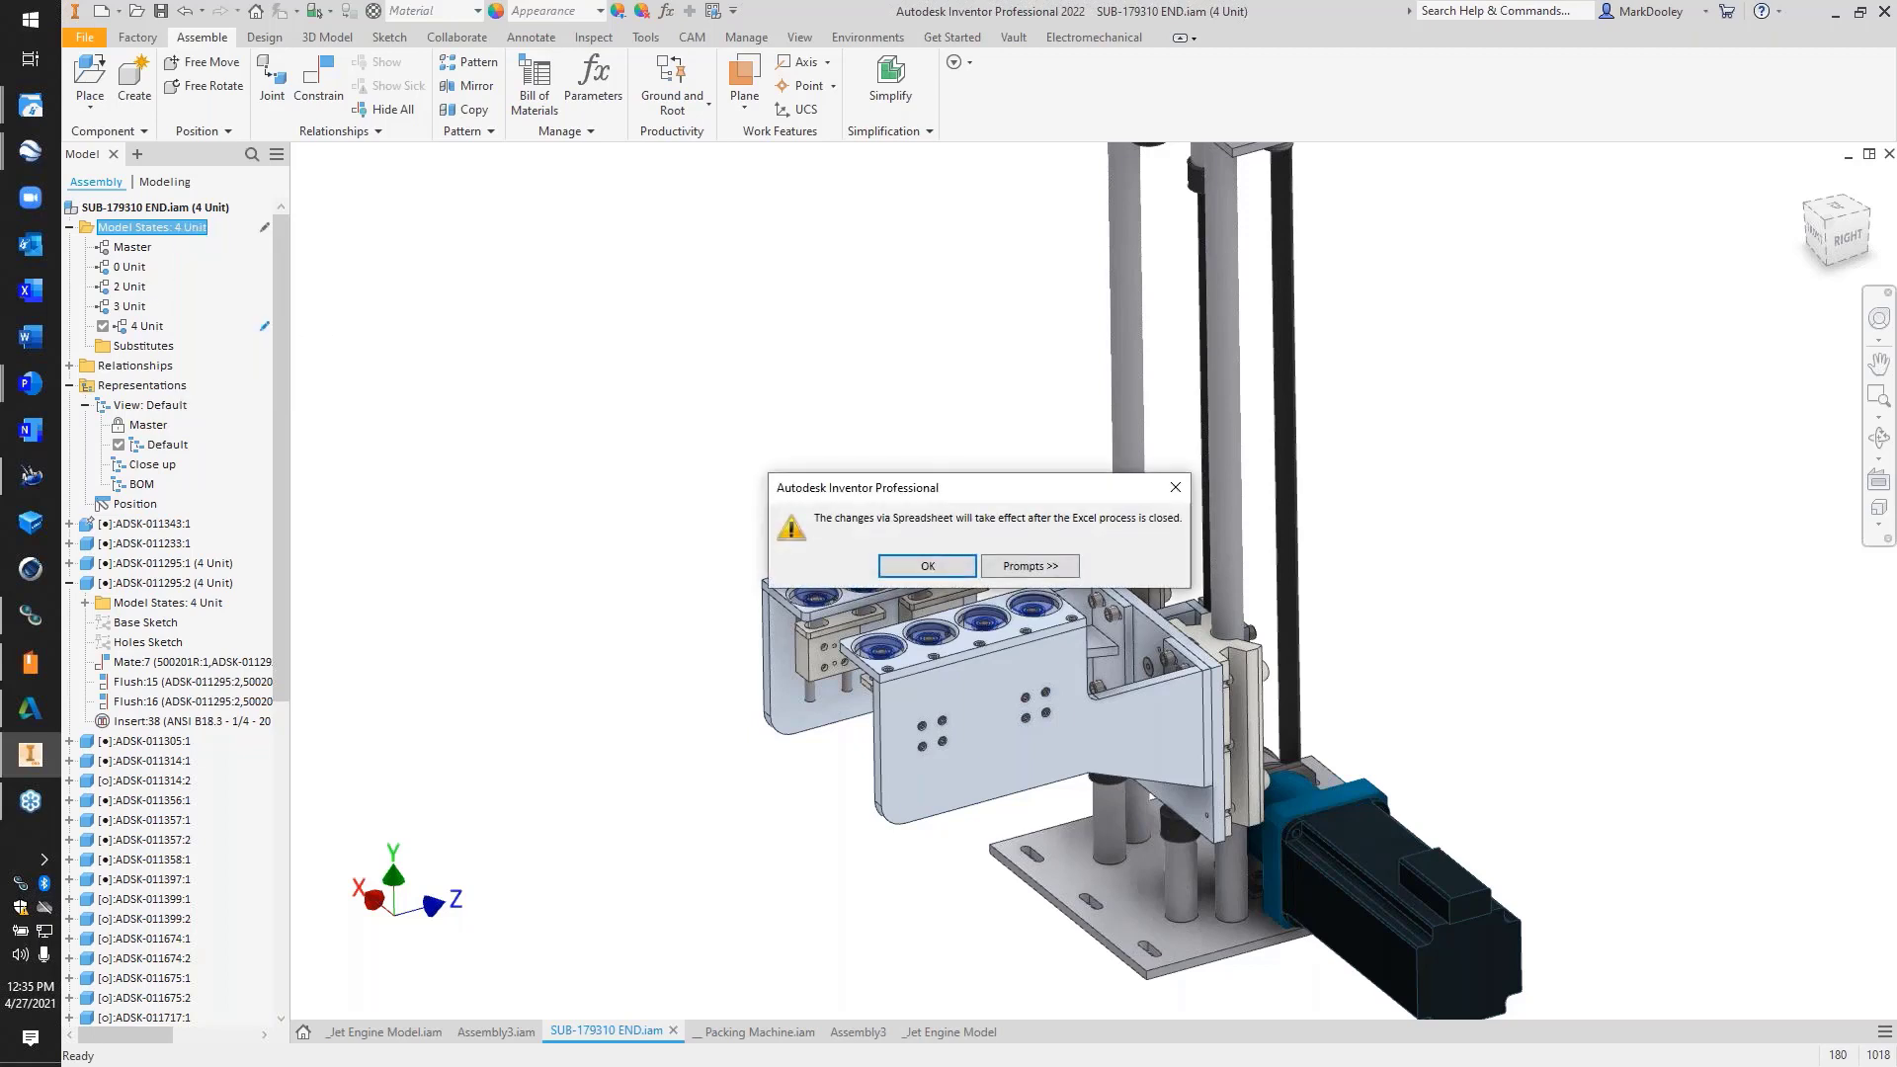
{"action": "left_click", "coordinate": [893, 562]}
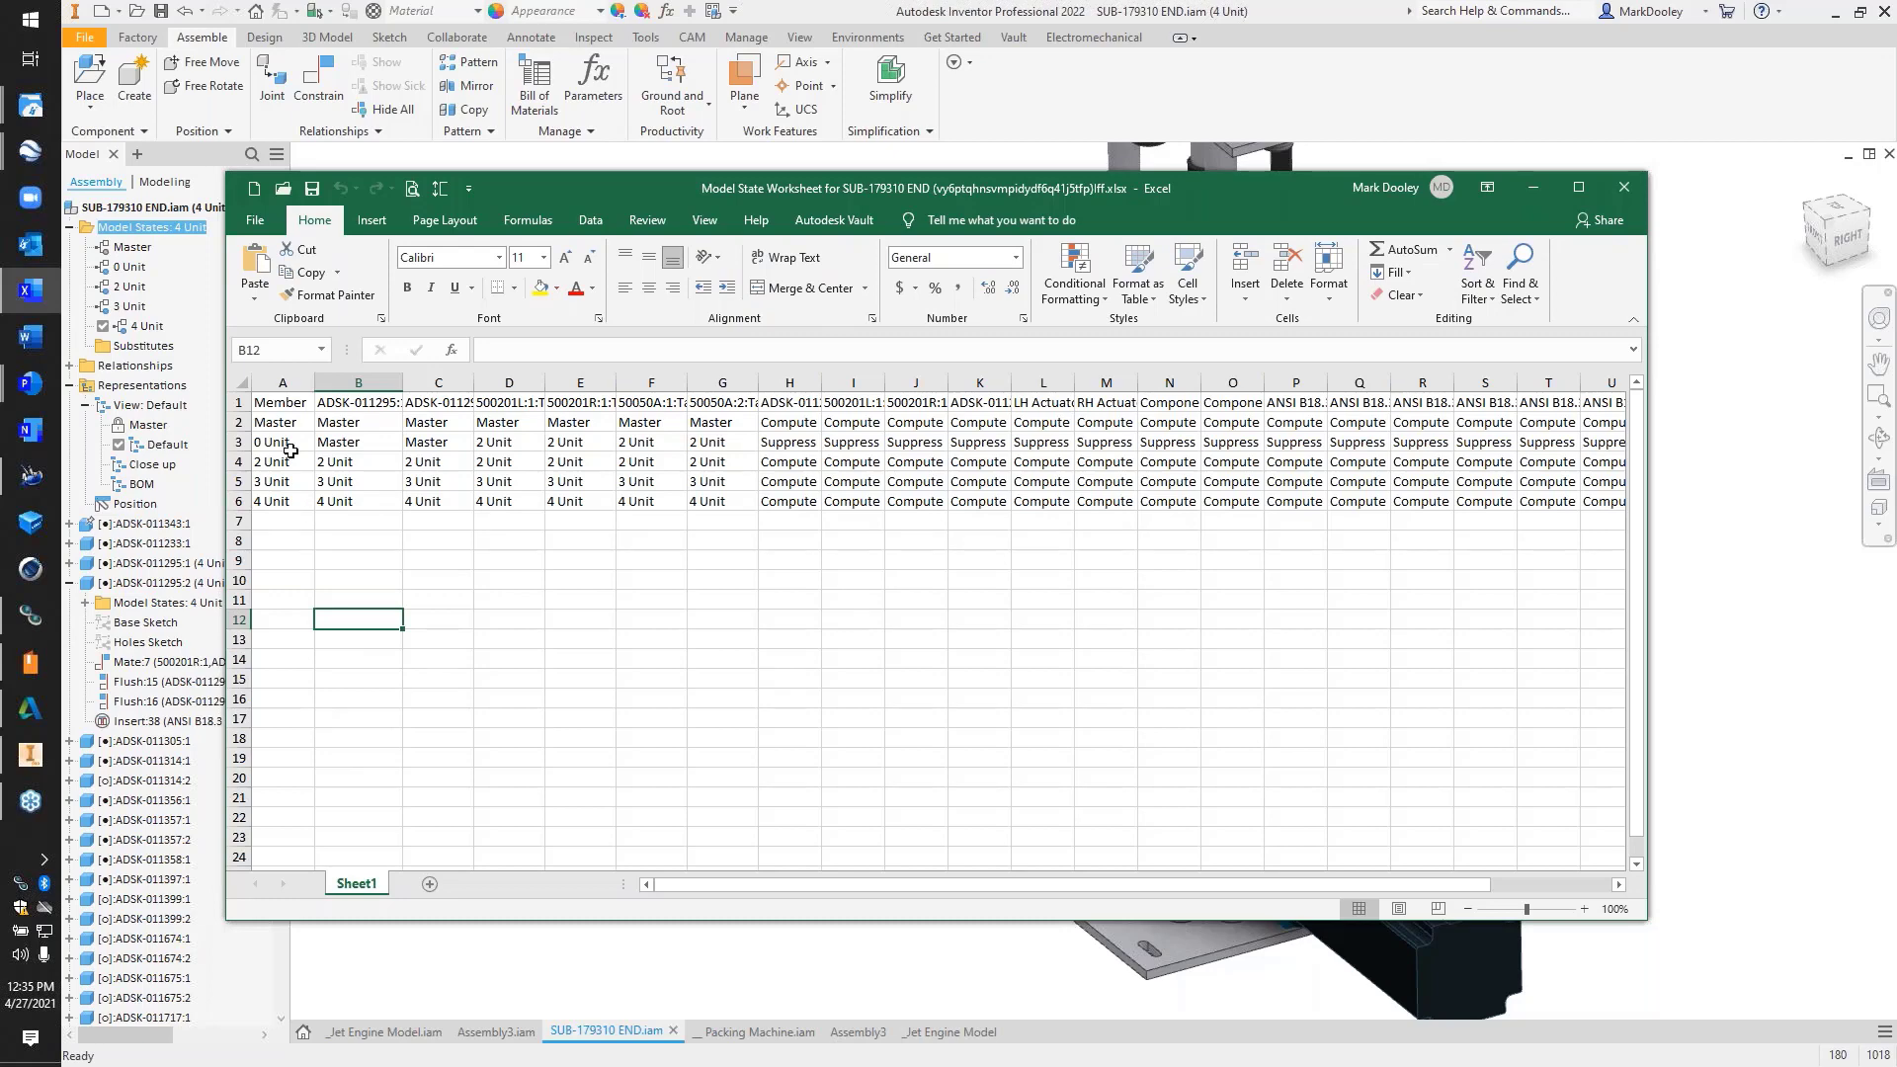
Copy the whole 4 Unit row of the model state worksheet down into rows 7 and 8
{"action": "left_click", "coordinate": [287, 517]}
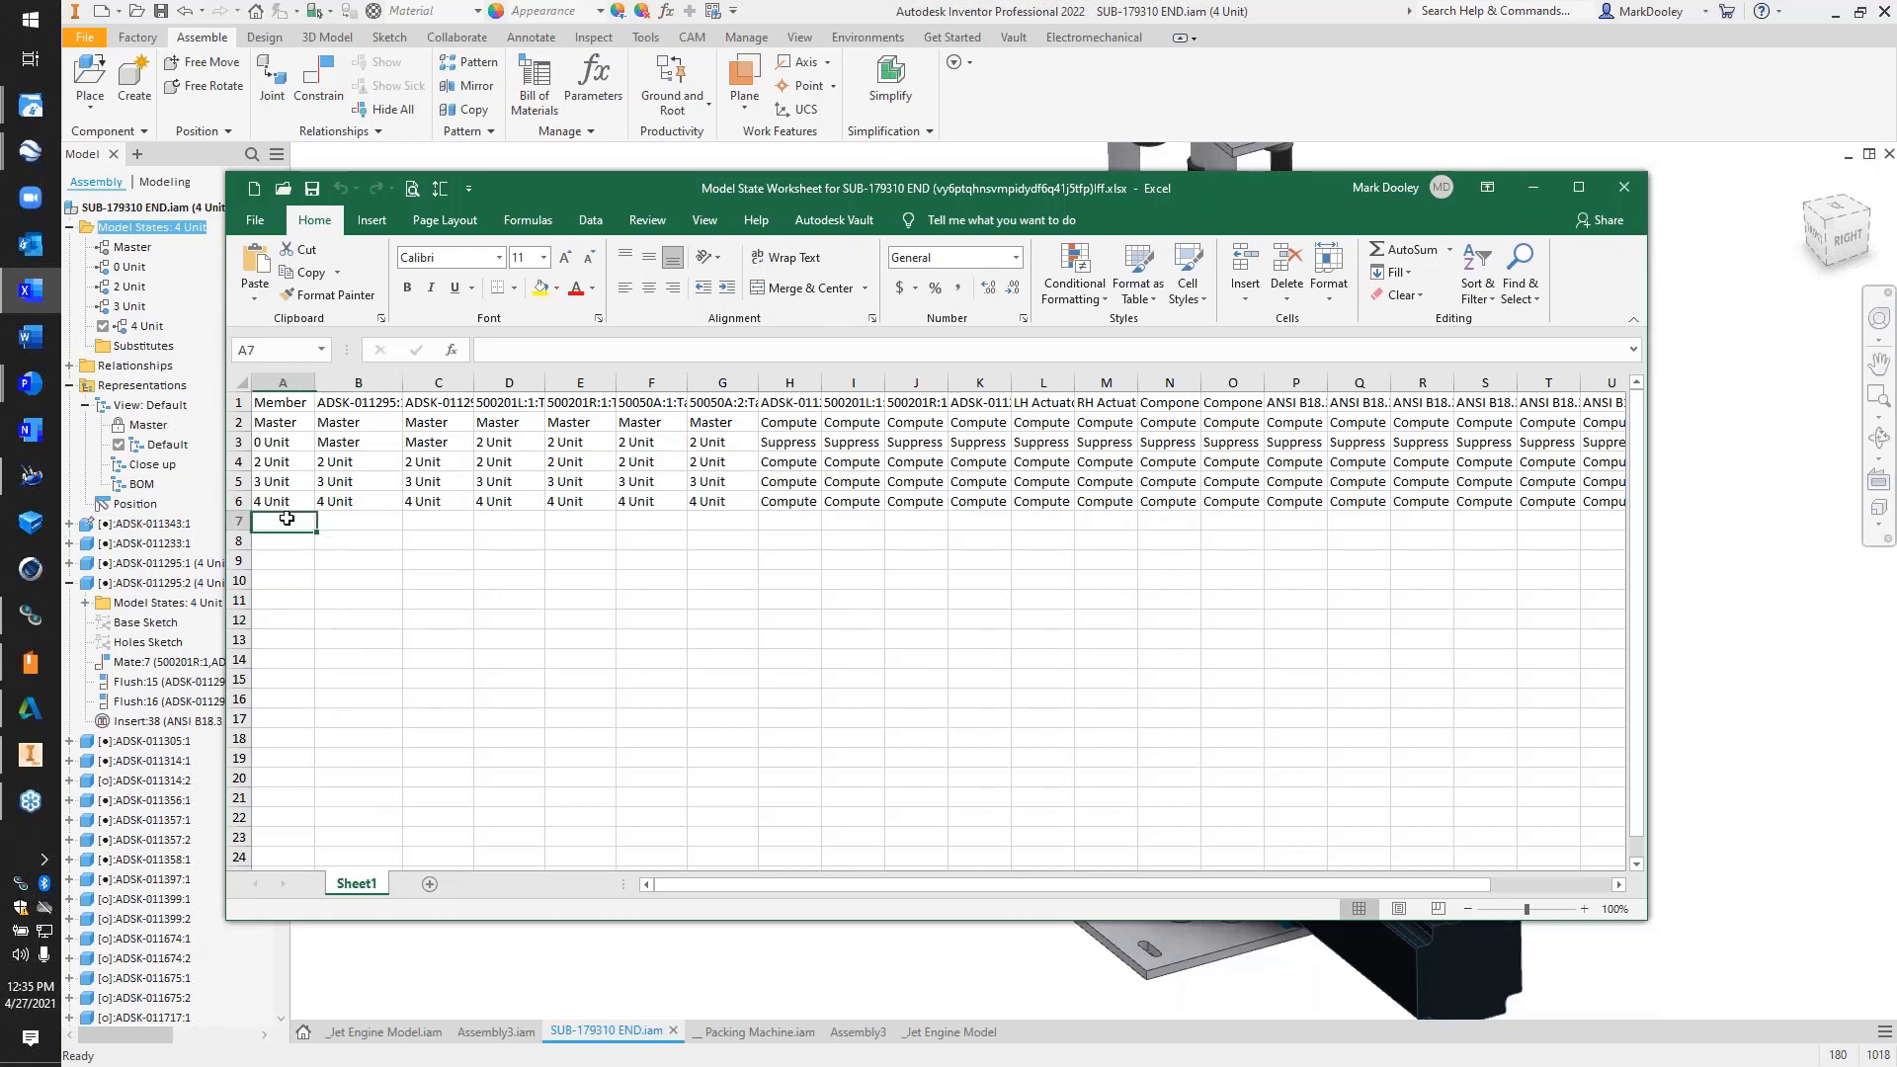
{"action": "left_click_drag", "start_coordinate": [285, 501], "coordinate": [1603, 546]}
{"action": "left_click_drag", "start_coordinate": [1290, 892], "coordinate": [1136, 864]}
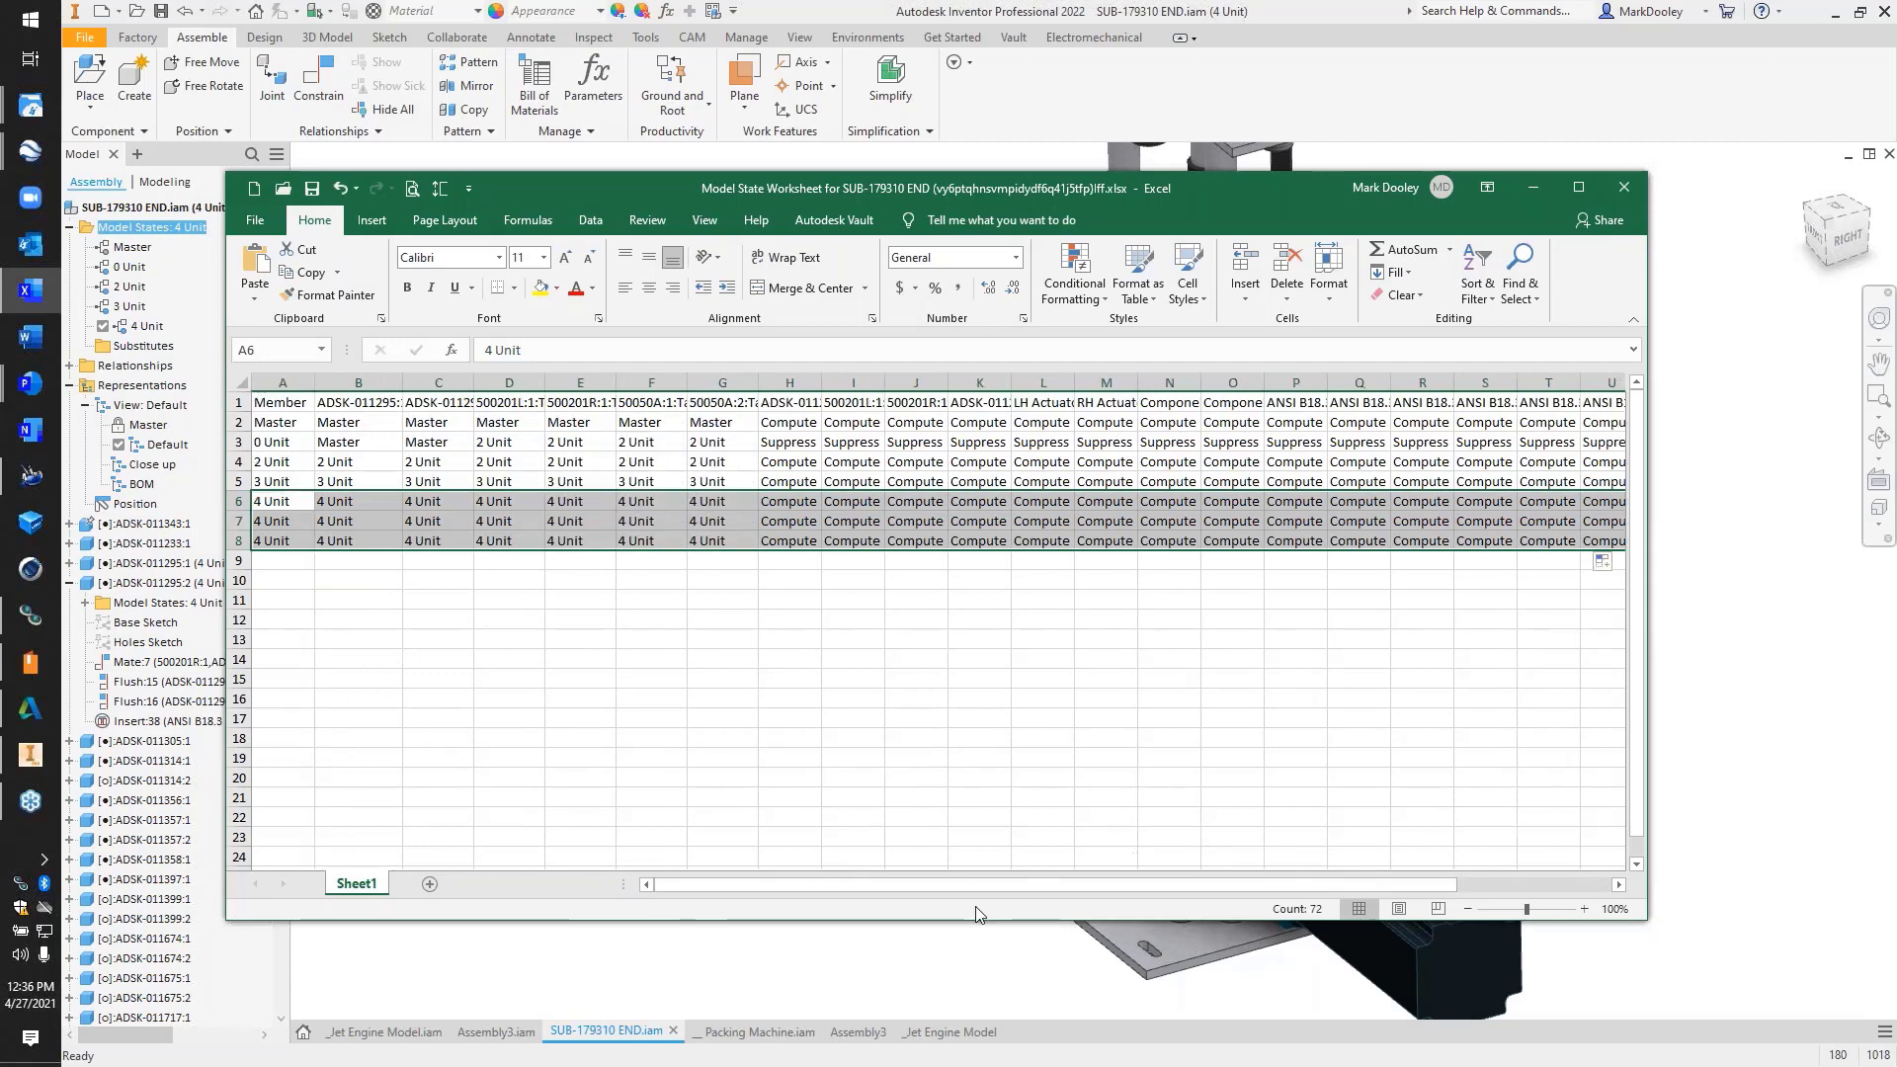
{"action": "left_click_drag", "start_coordinate": [976, 882], "coordinate": [785, 901]}
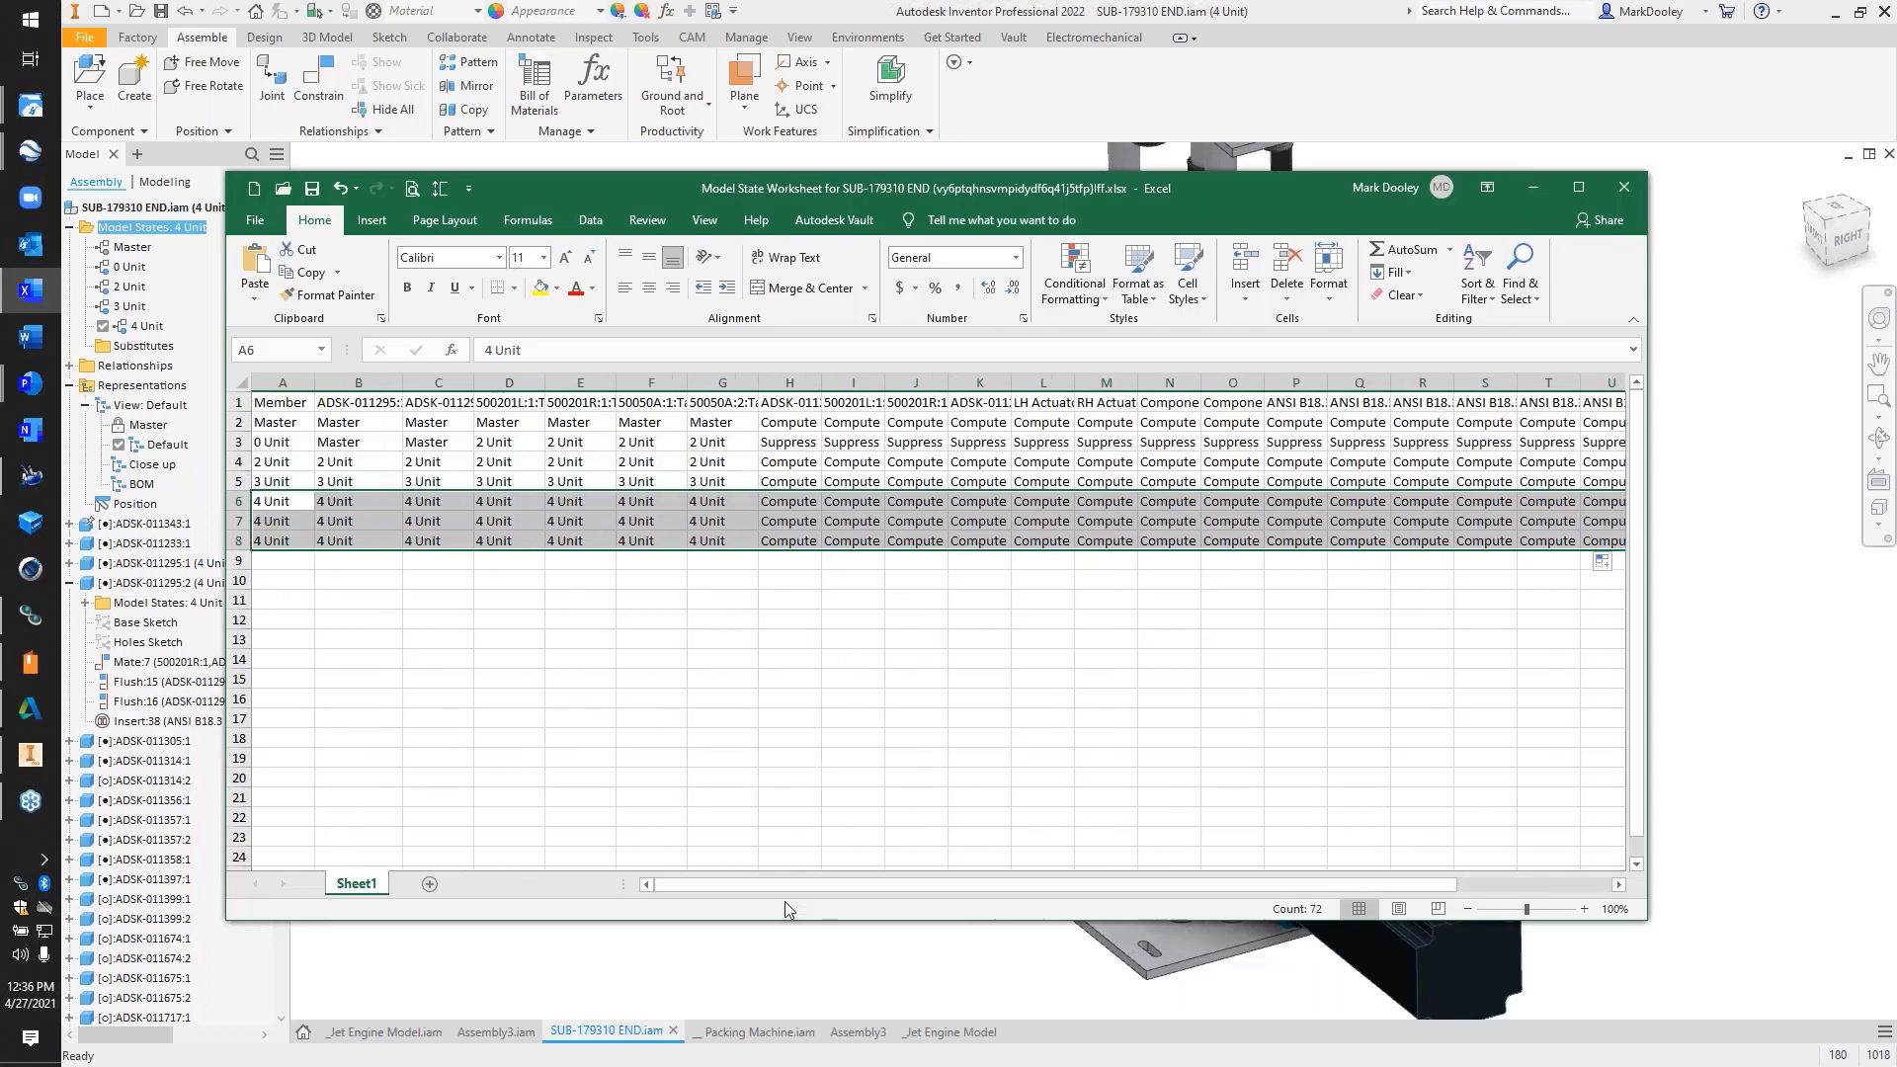
Rename the members in A7 and A8 as 5 Unit and 6 Unit, and close the worksheet with the changes saved
{"action": "left_click", "coordinate": [266, 501]}
{"action": "double_click", "coordinate": [261, 521]}
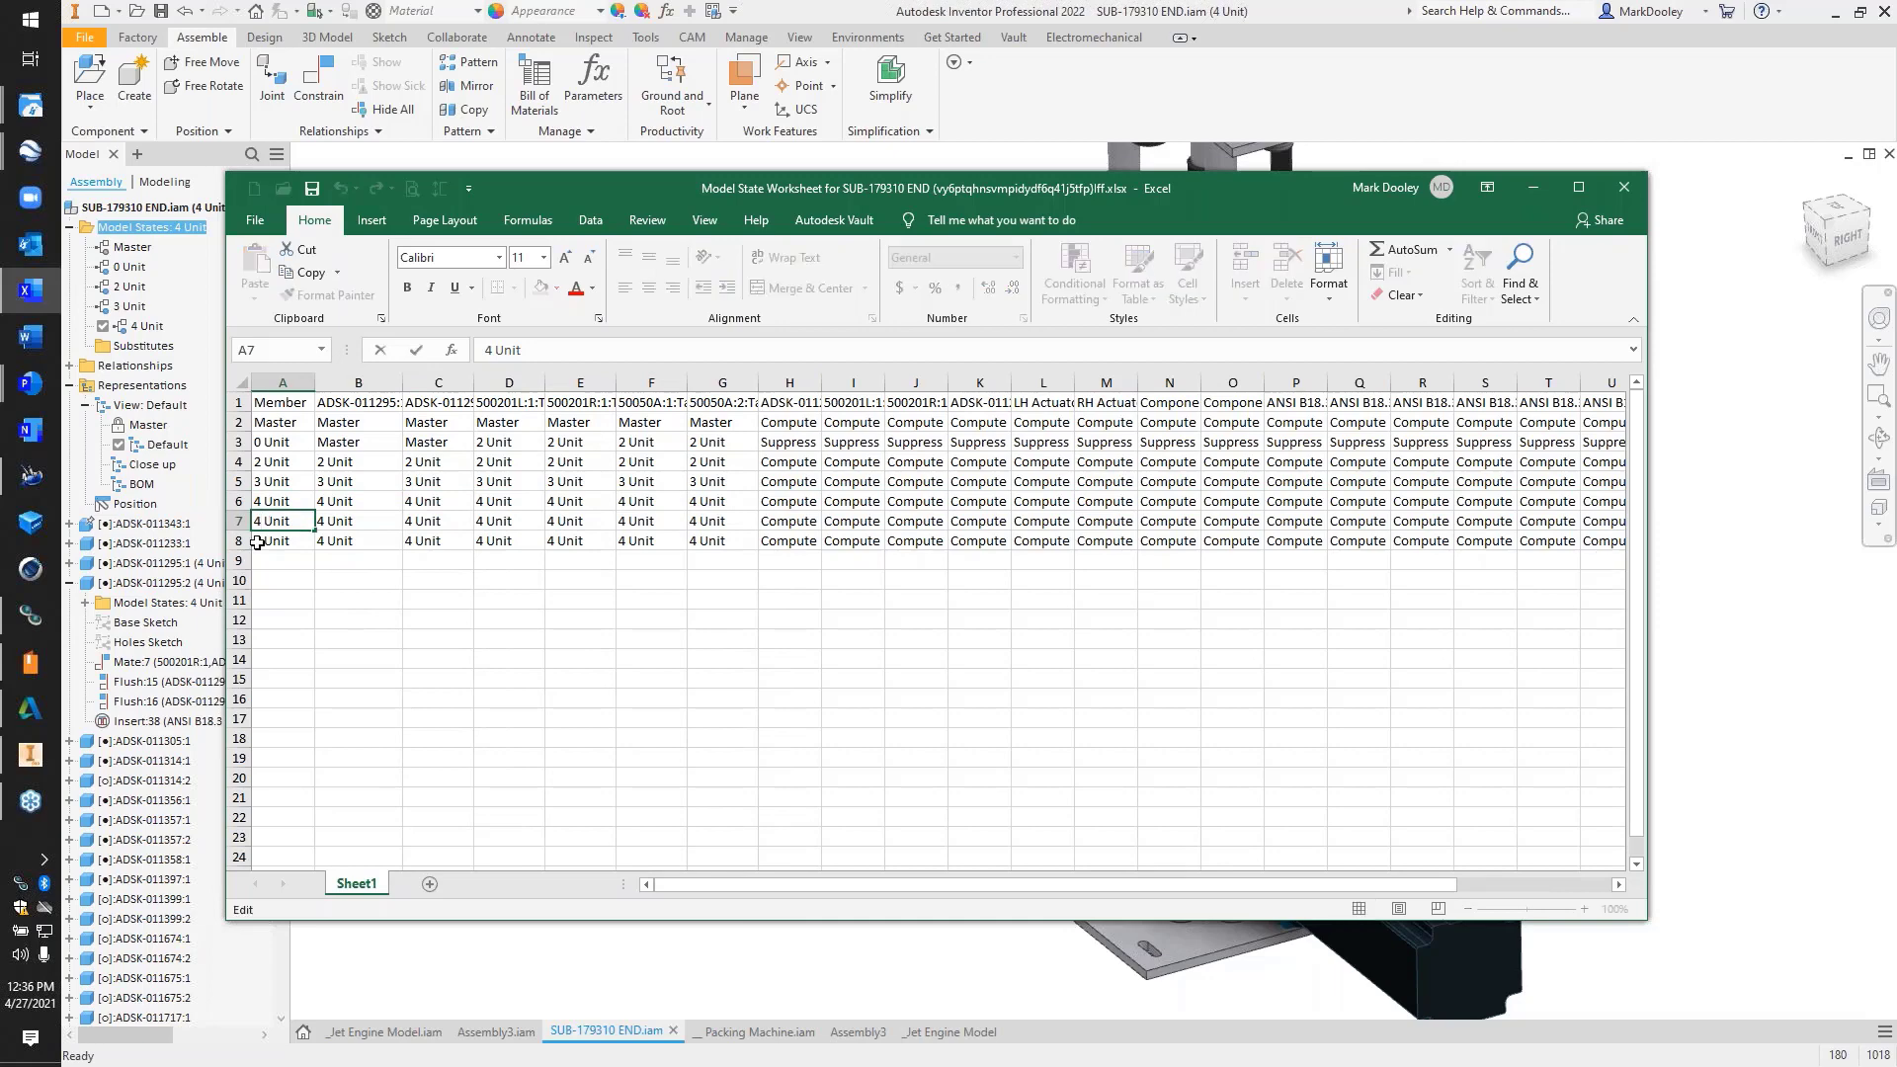
{"action": "key", "text": "BackSpace"}
{"action": "type", "text": "5"}
{"action": "key", "text": "Return"}
{"action": "double_click", "coordinate": [259, 541]}
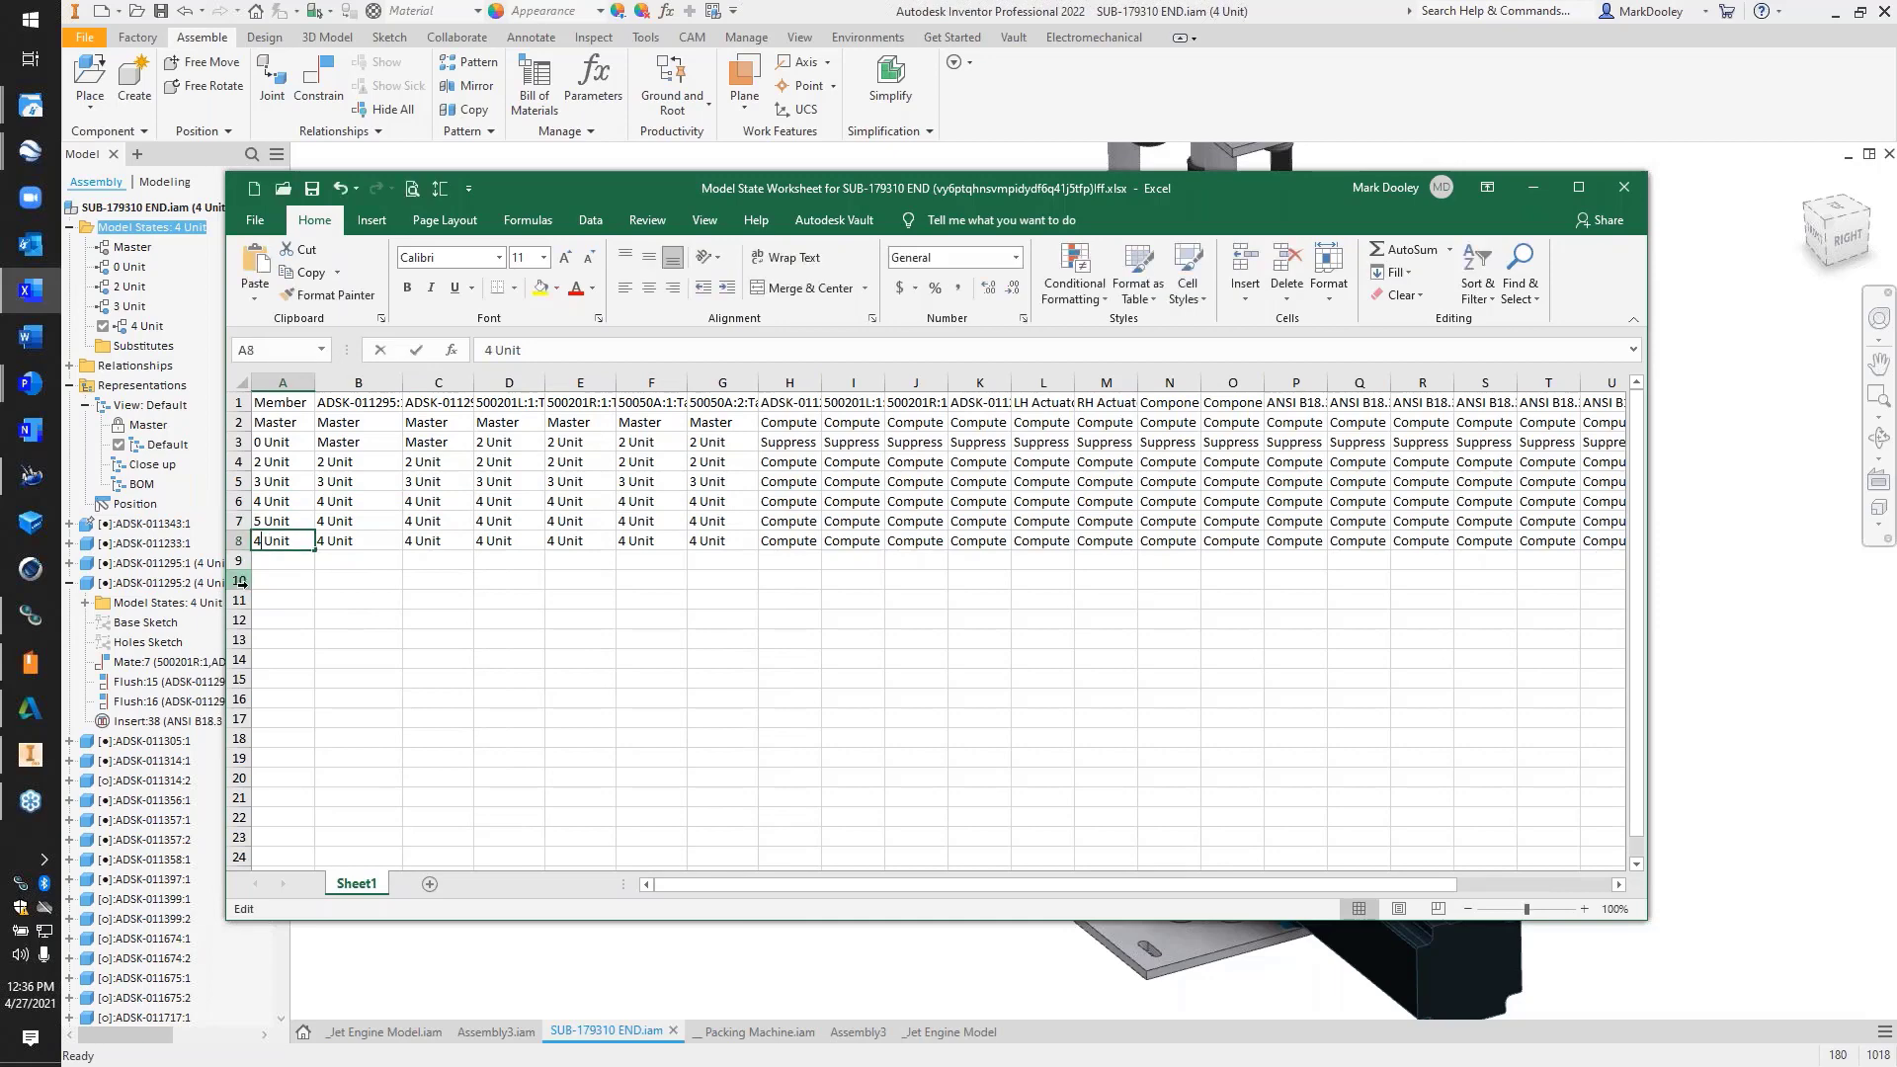
{"action": "key", "text": "BackSpace"}
{"action": "type", "text": "6"}
{"action": "left_click", "coordinate": [372, 616]}
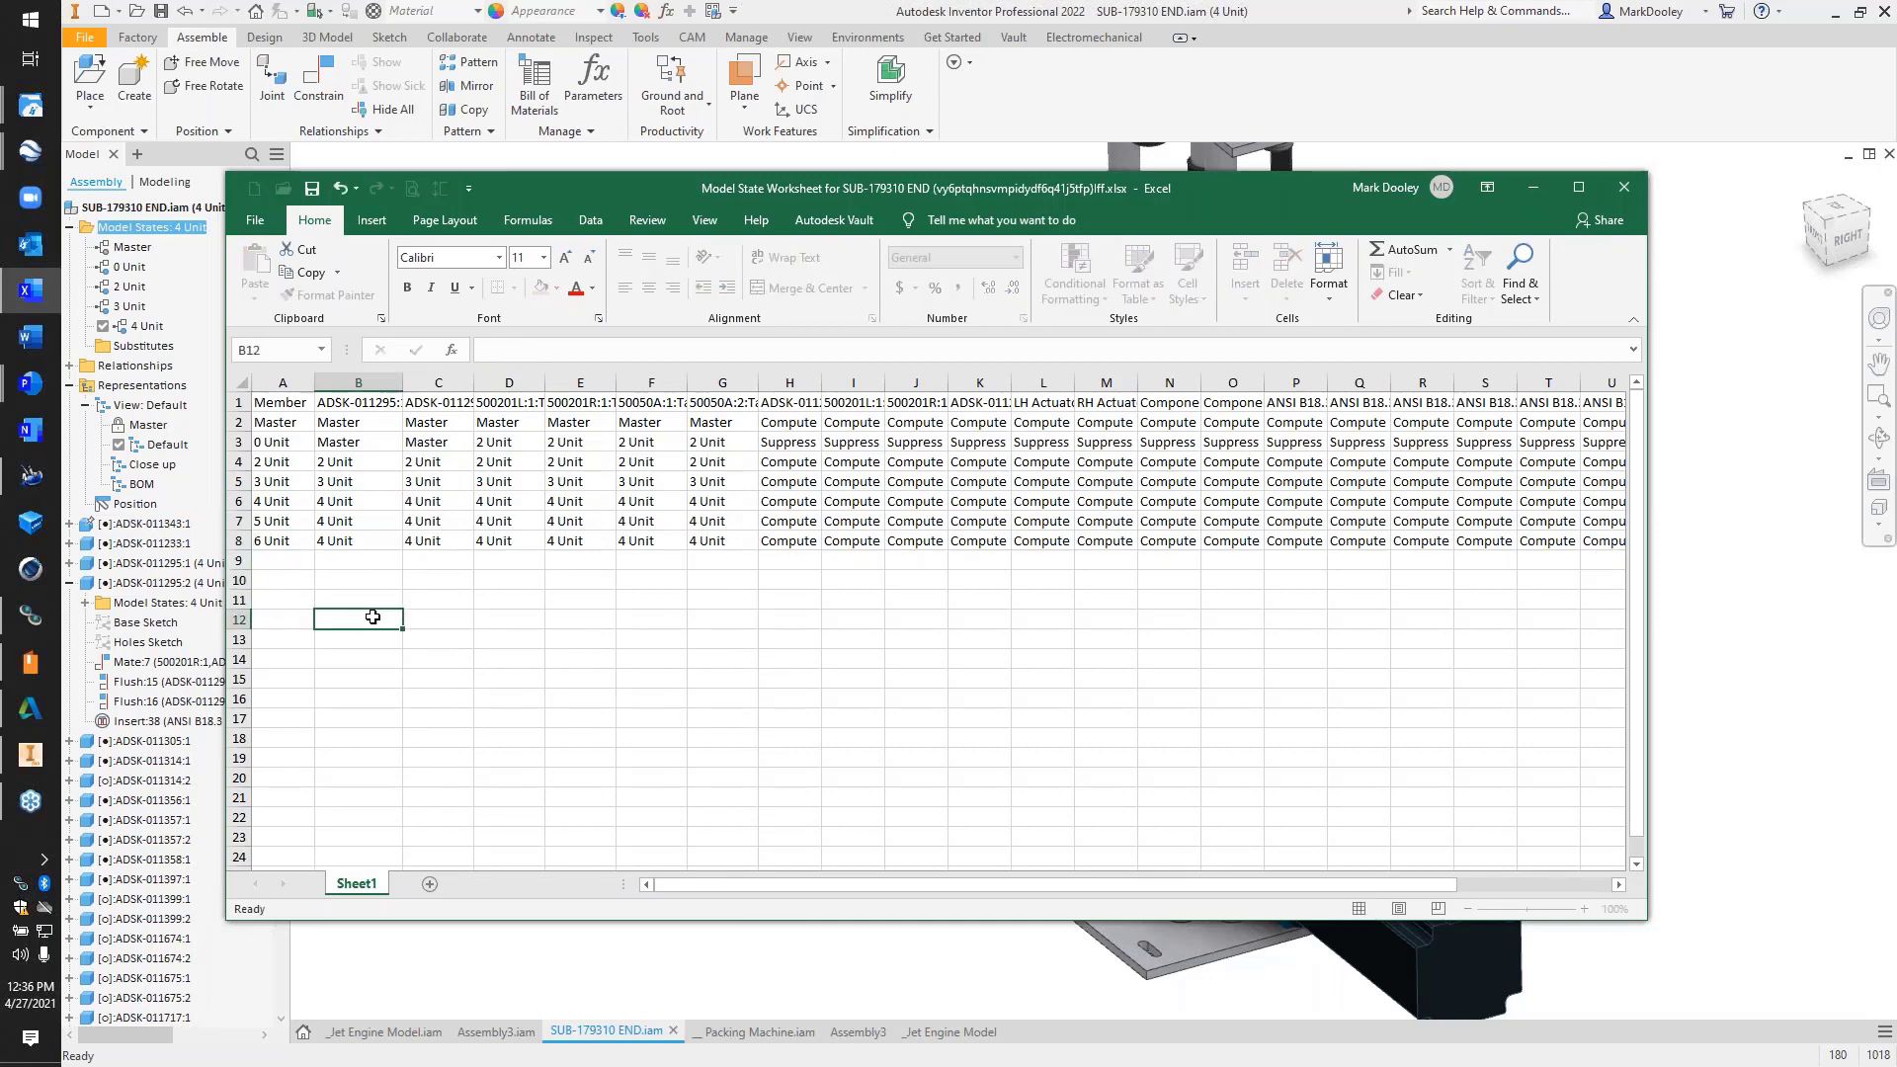
{"action": "left_click", "coordinate": [1624, 187]}
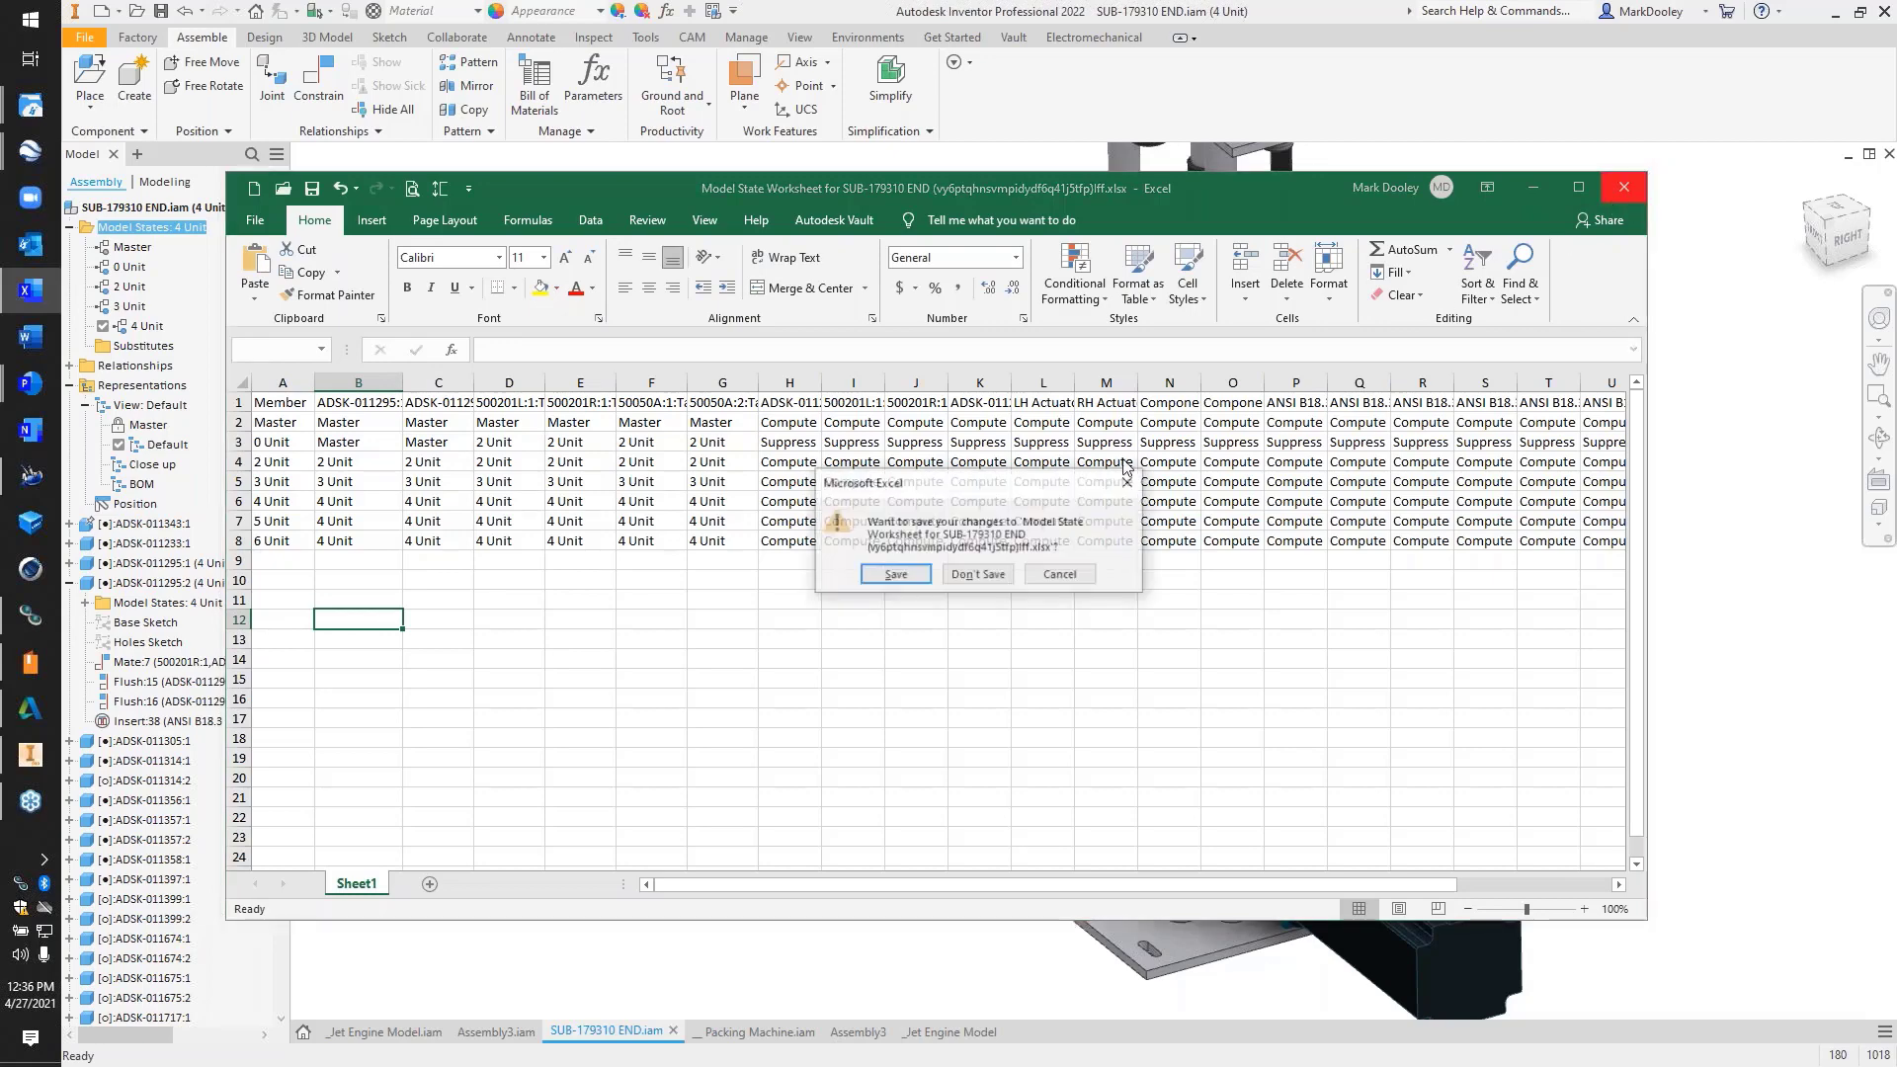
{"action": "left_click", "coordinate": [895, 574]}
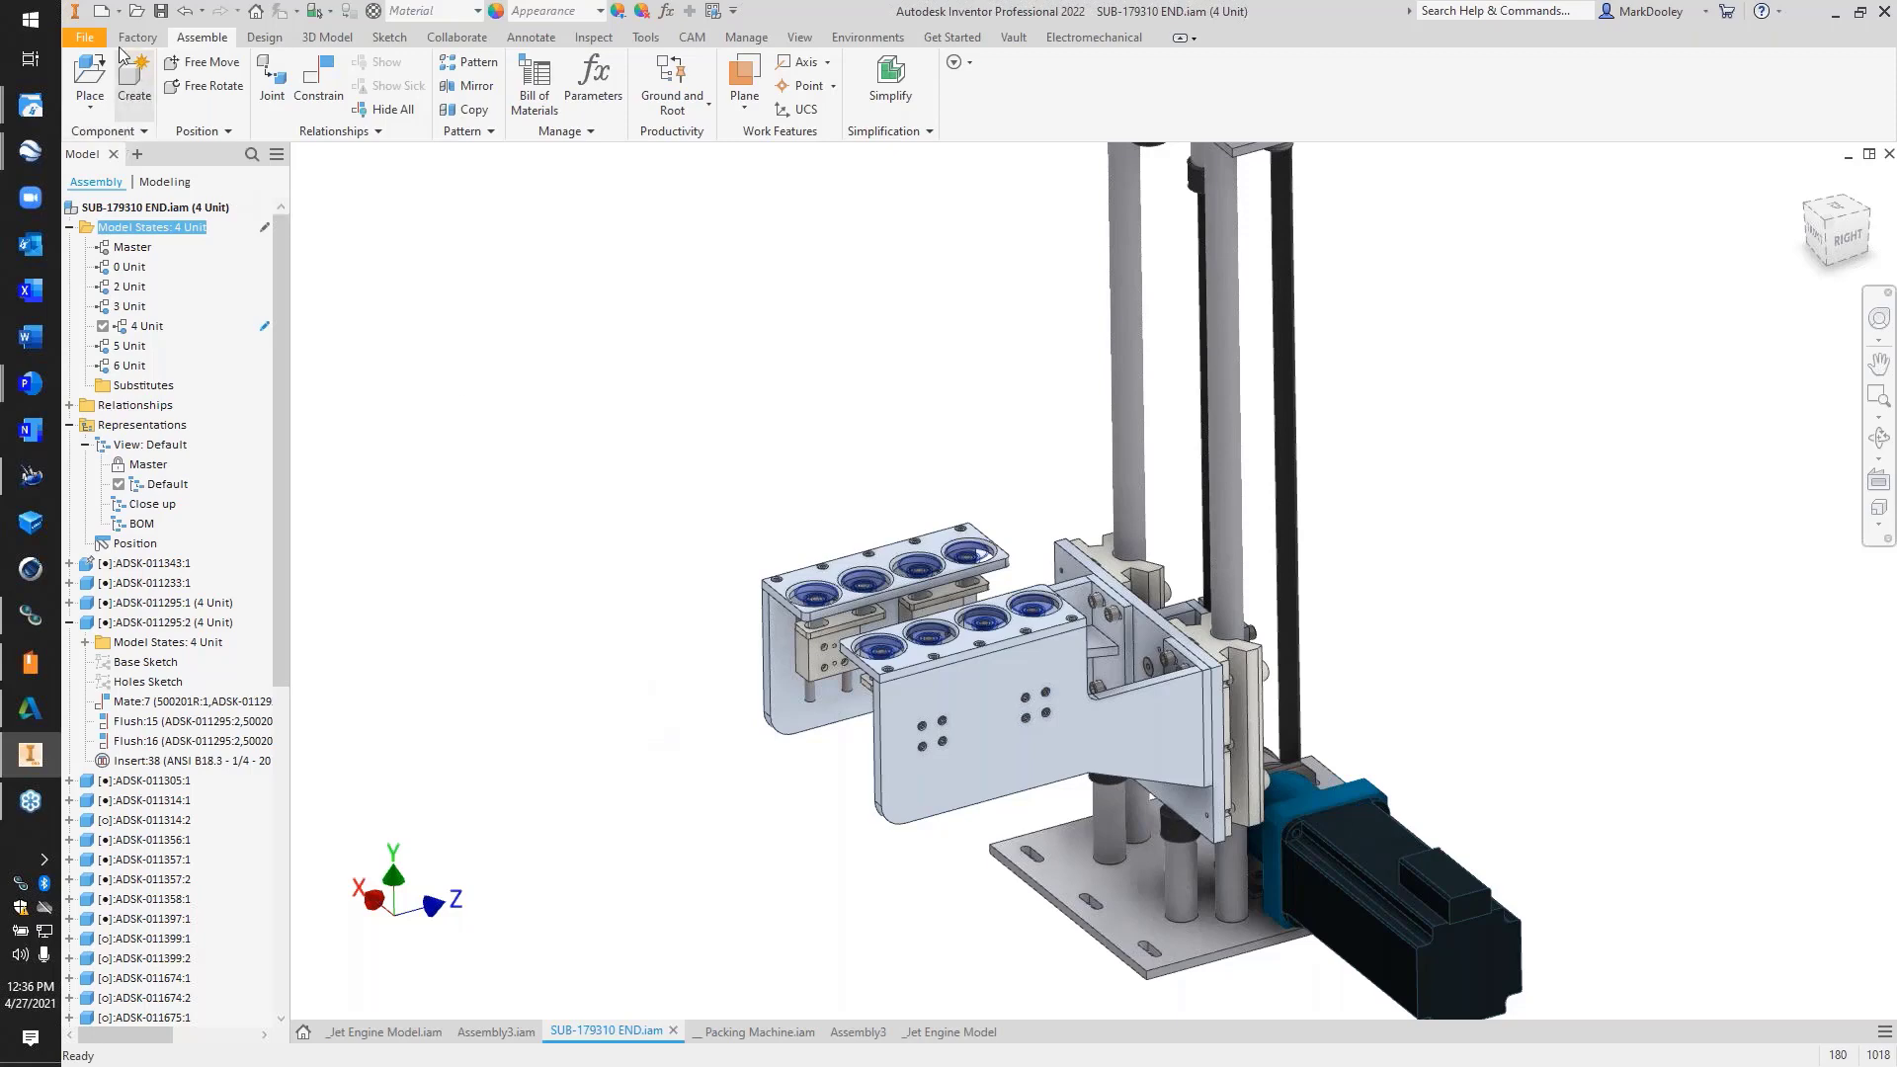
Open the part ADSK-011842 Model States Parts - End.ipt and inspect the settings of its Blade Pattern without changing them
{"action": "left_click", "coordinate": [136, 11]}
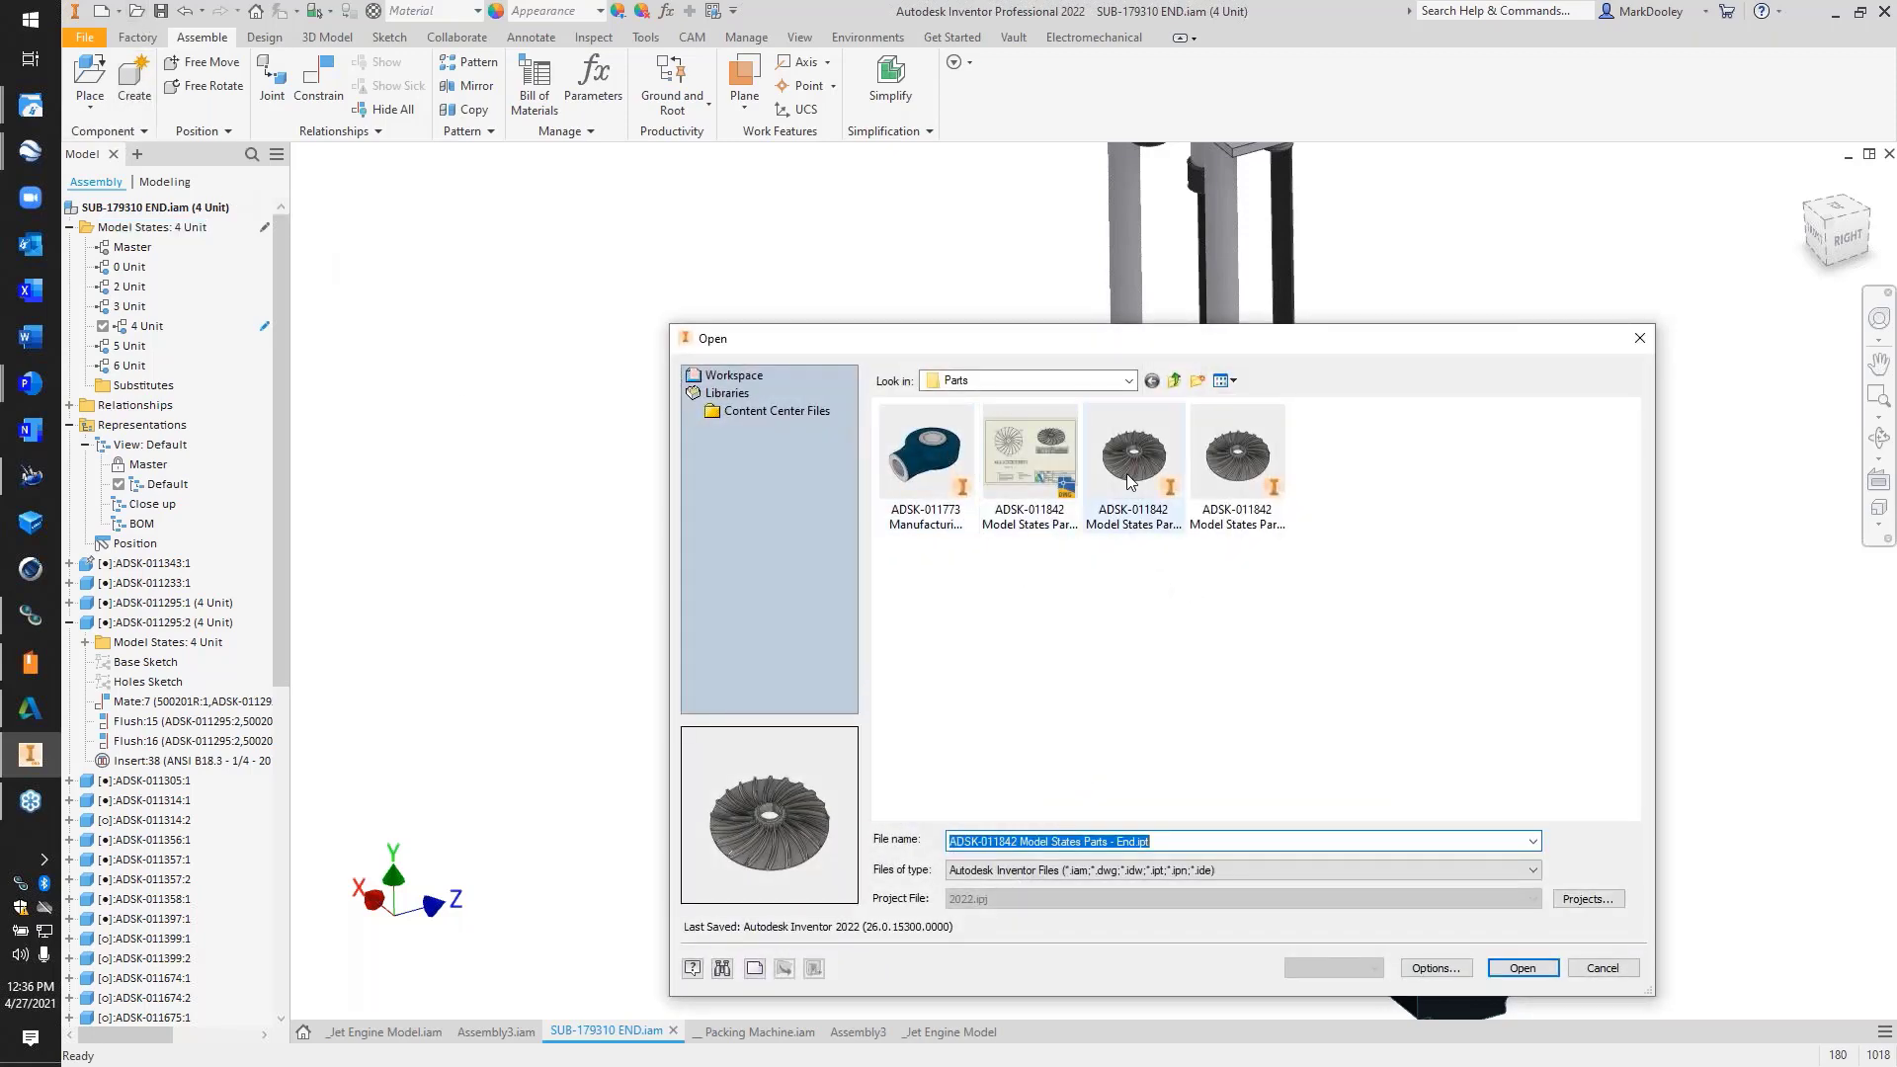
{"action": "left_click", "coordinate": [1132, 482]}
{"action": "double_click", "coordinate": [1132, 482]}
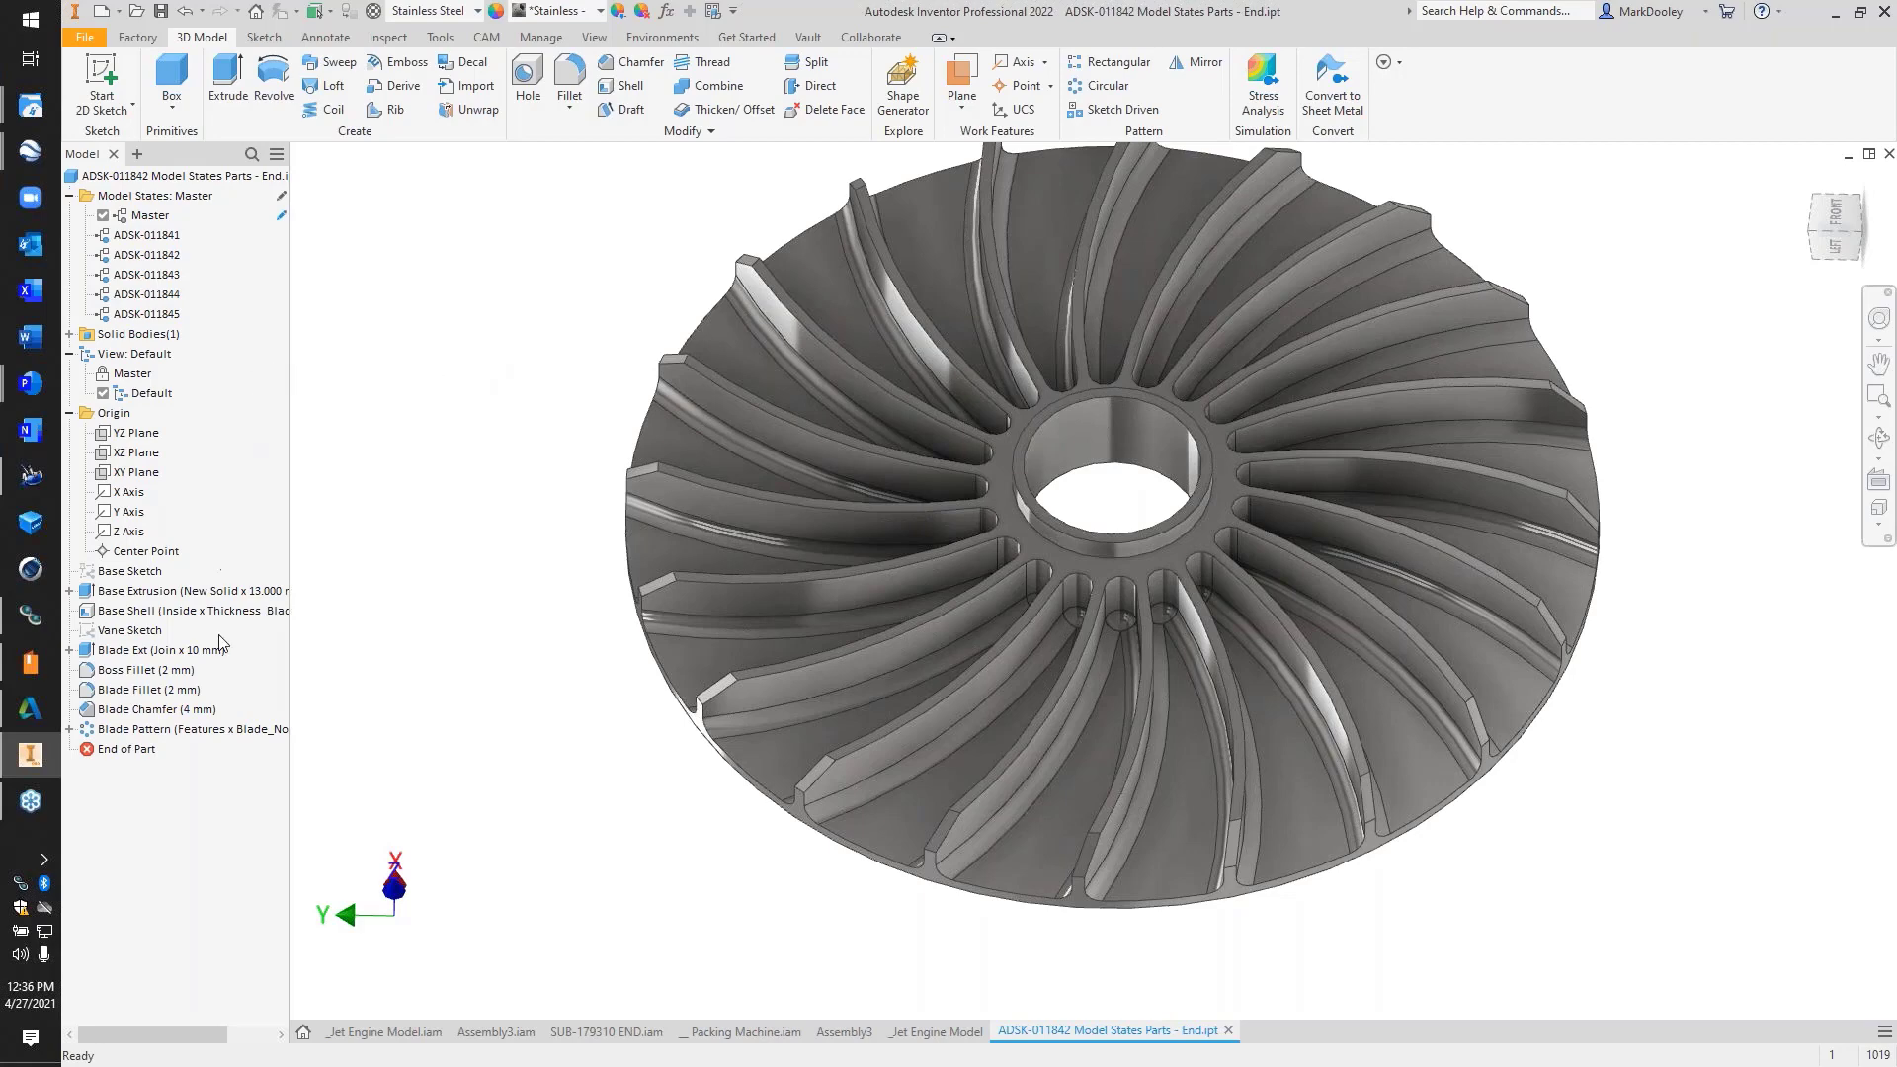
{"action": "double_click", "coordinate": [214, 739]}
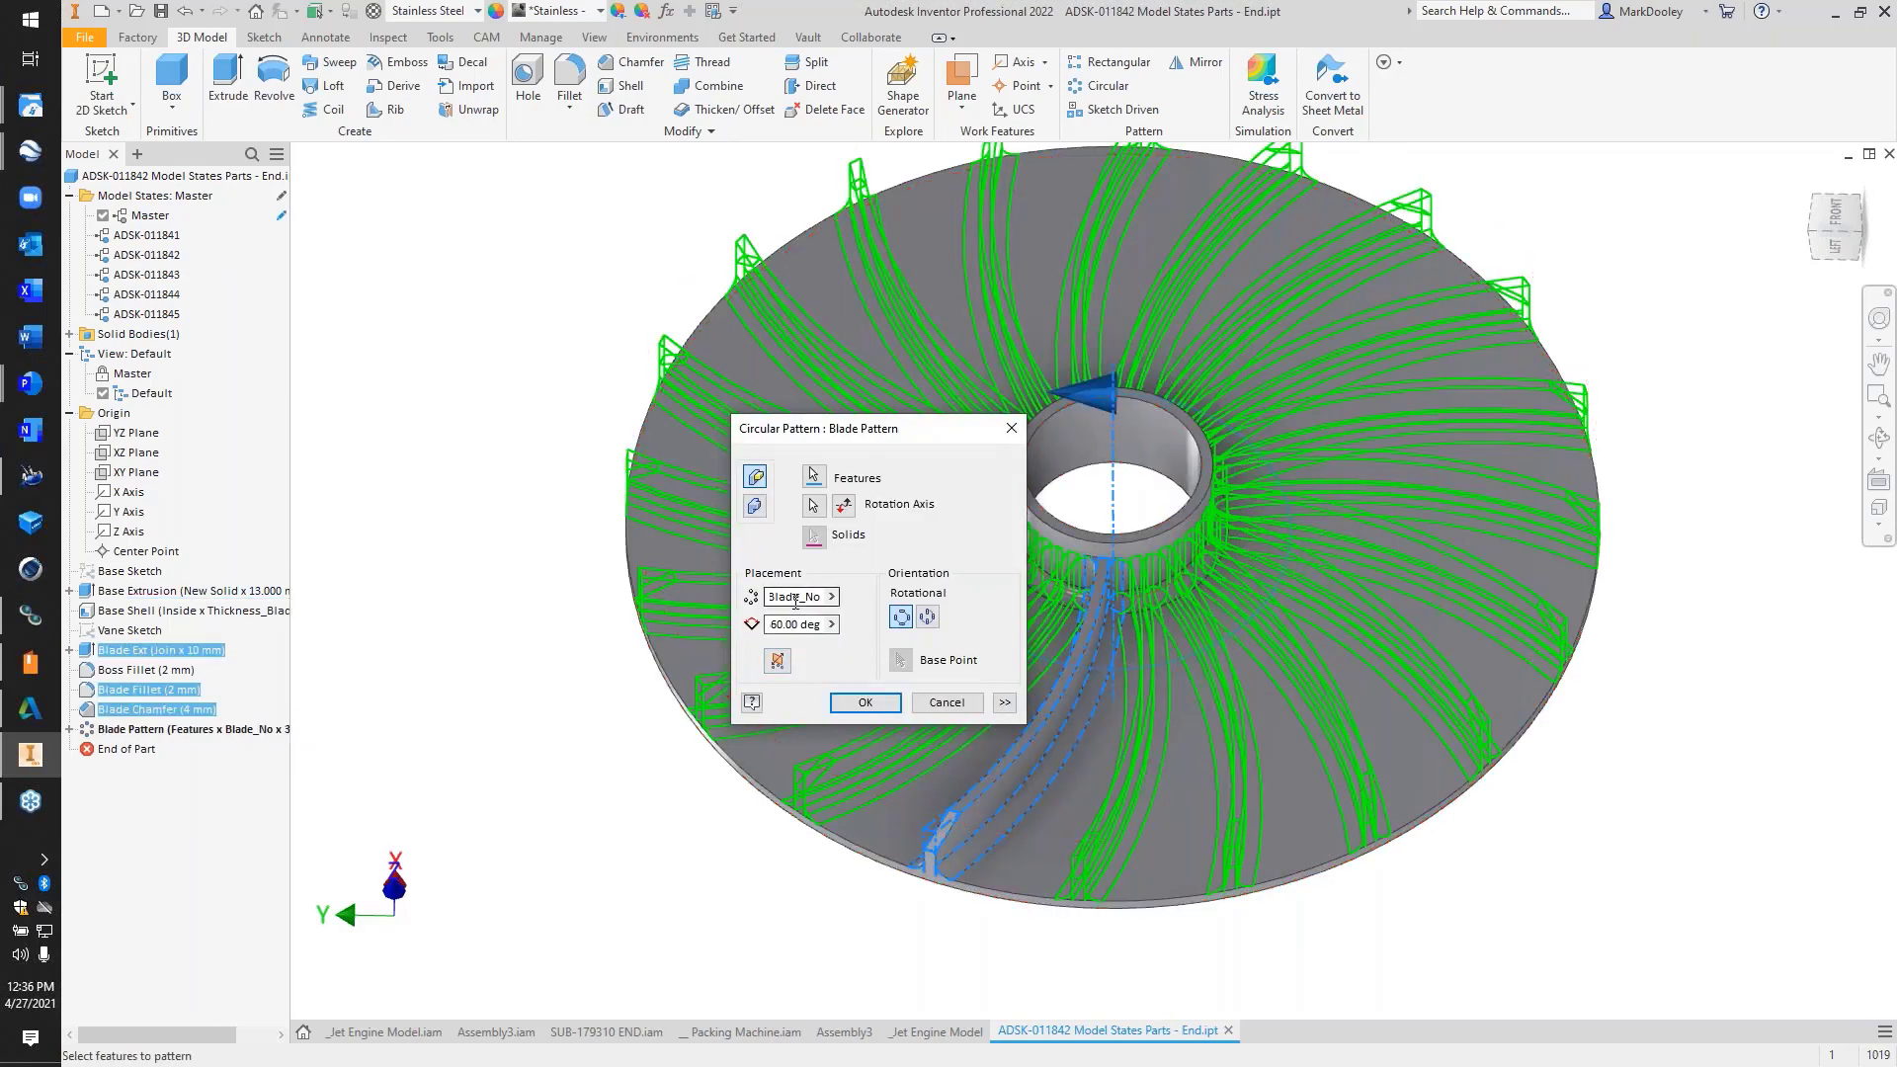
{"action": "left_click", "coordinate": [929, 703]}
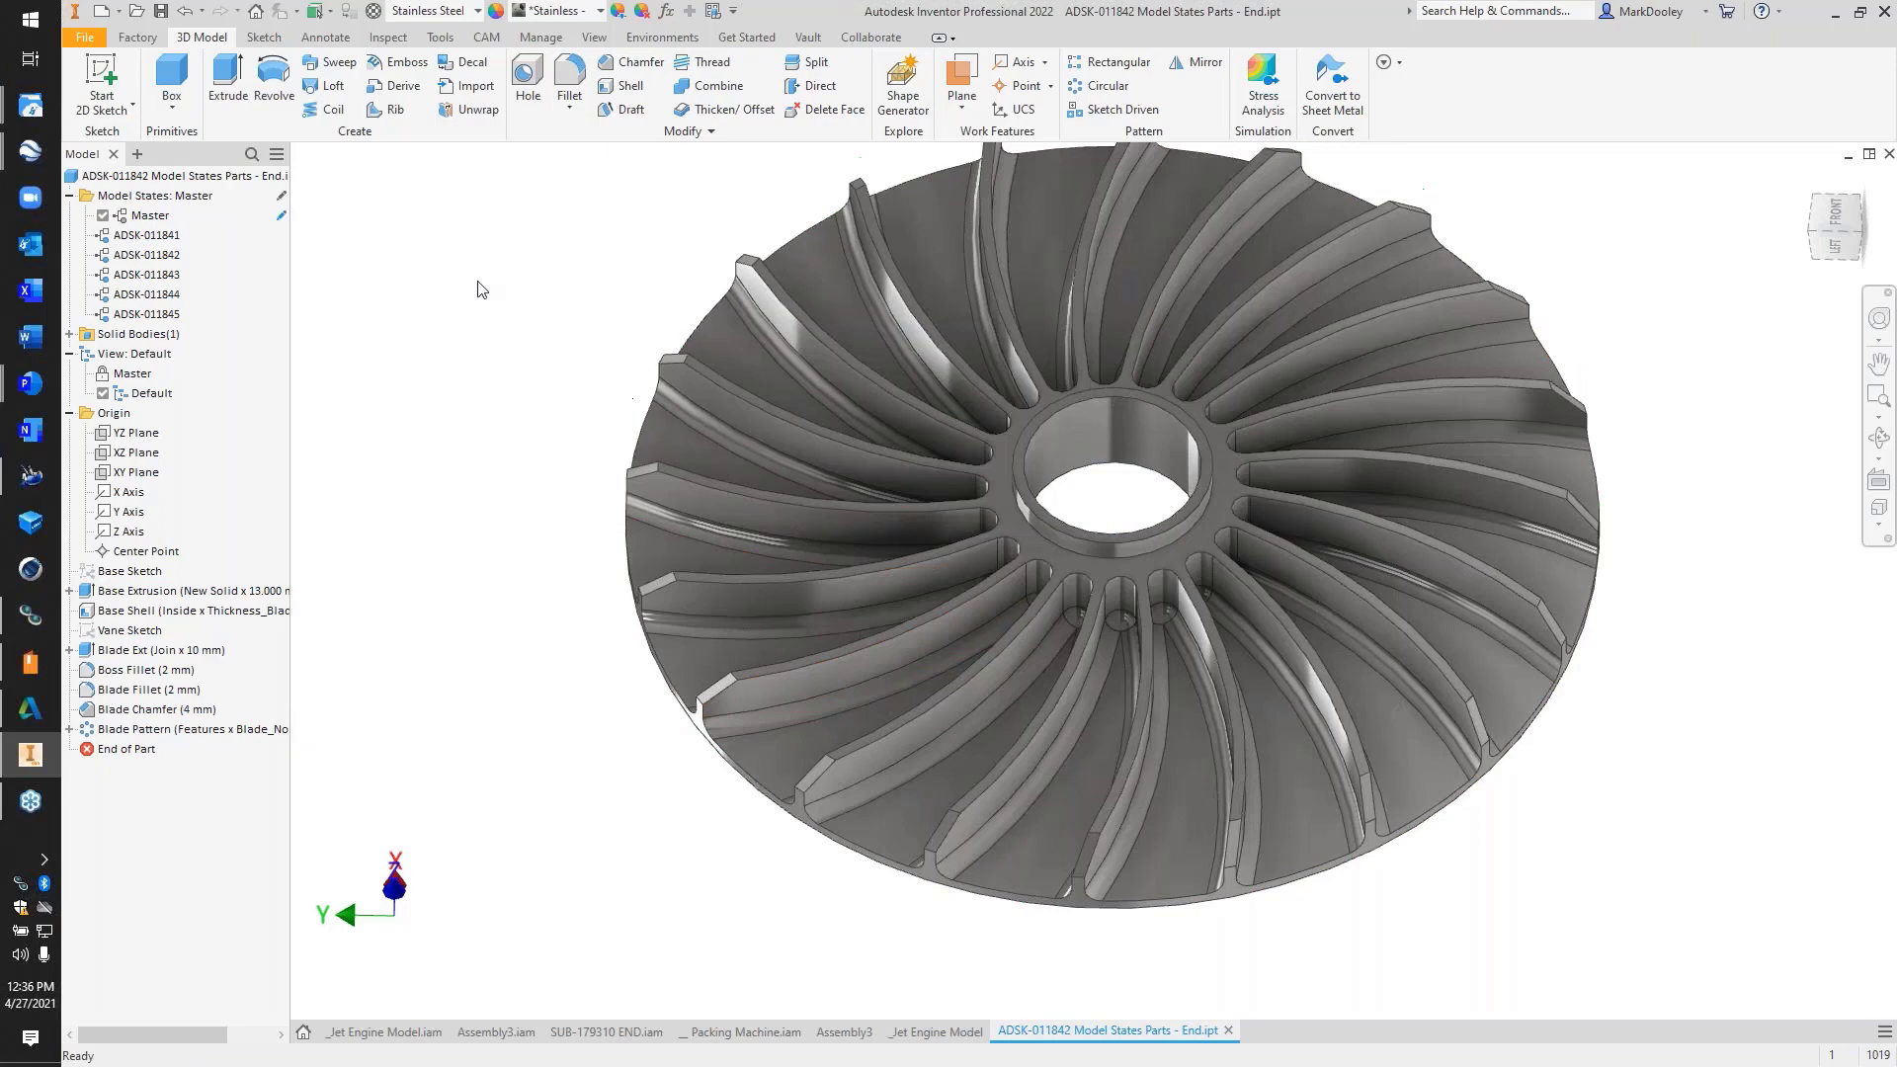
Review the part's parameters, including the user parameters Part_Number, Blade_No and blade thickness, without changing any value
{"action": "left_click", "coordinate": [666, 10]}
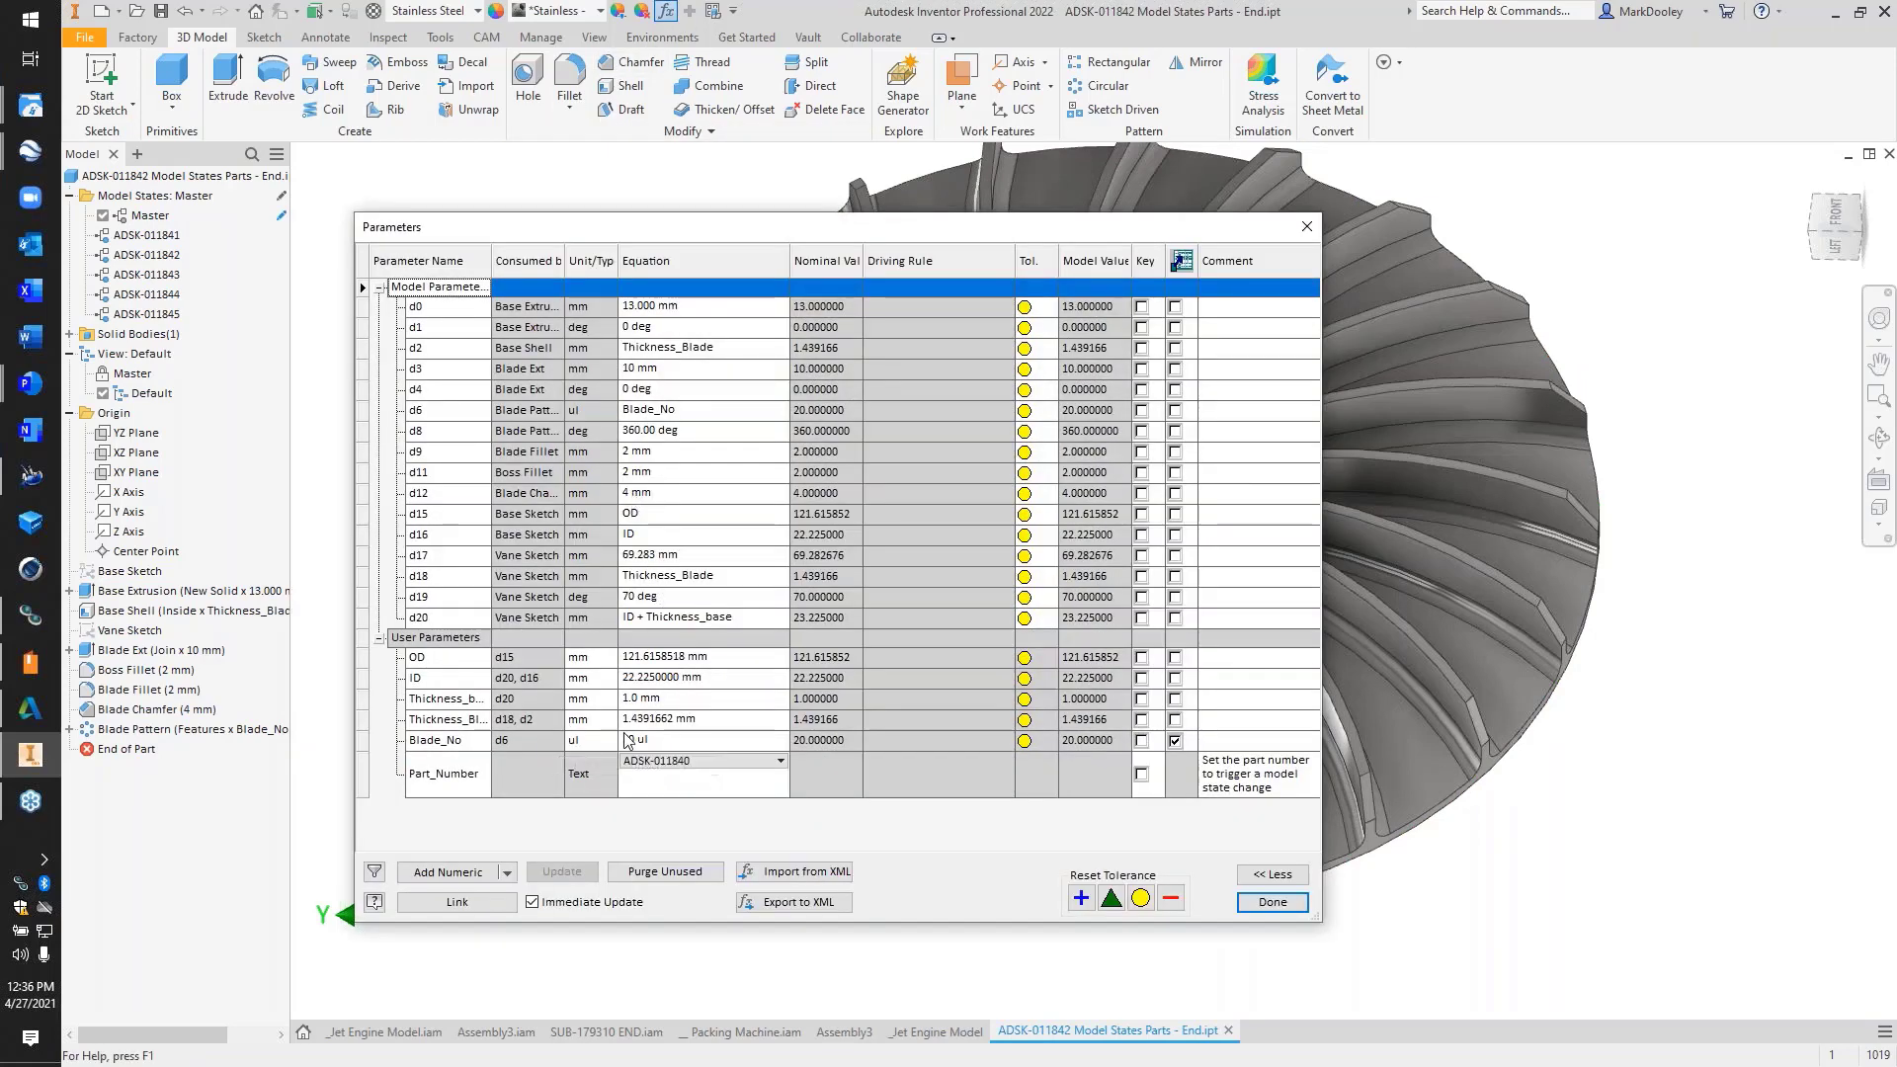
{"action": "left_click", "coordinate": [731, 766]}
{"action": "left_click", "coordinate": [731, 766]}
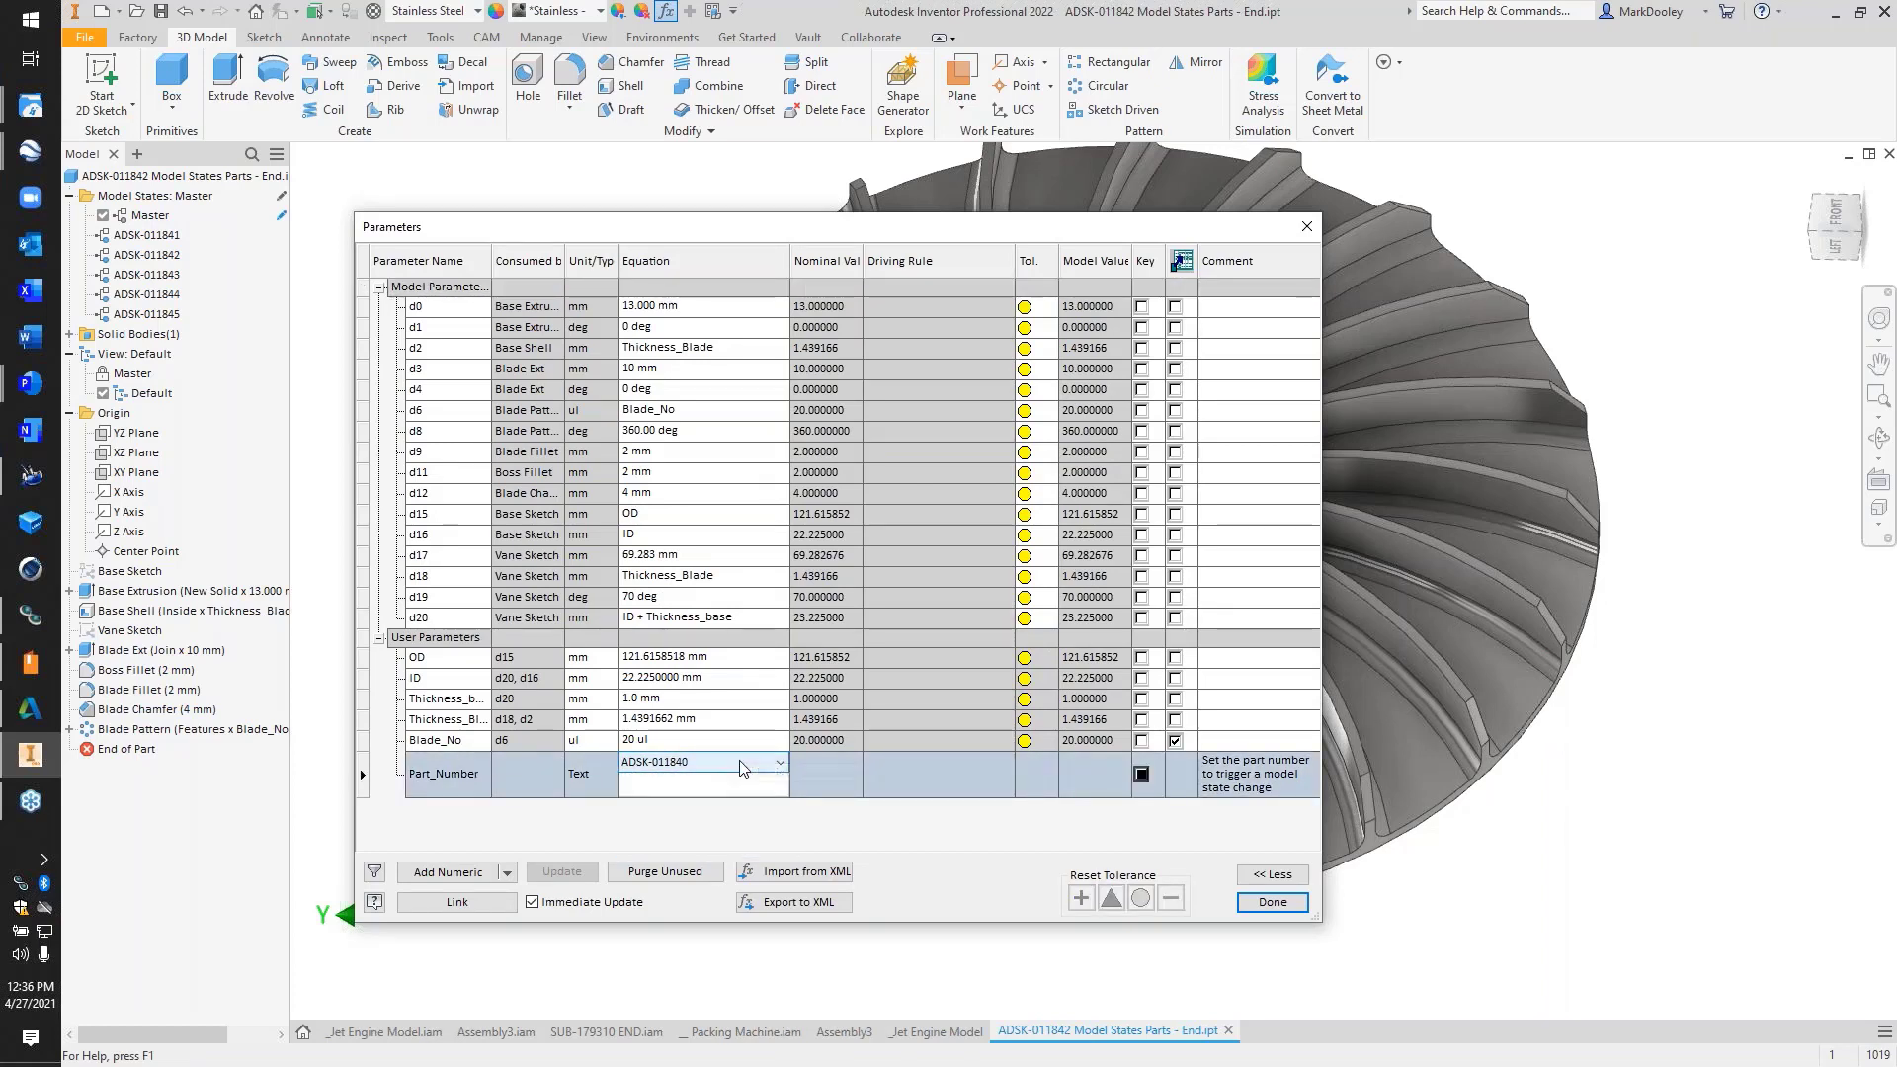
{"action": "left_click", "coordinate": [704, 774]}
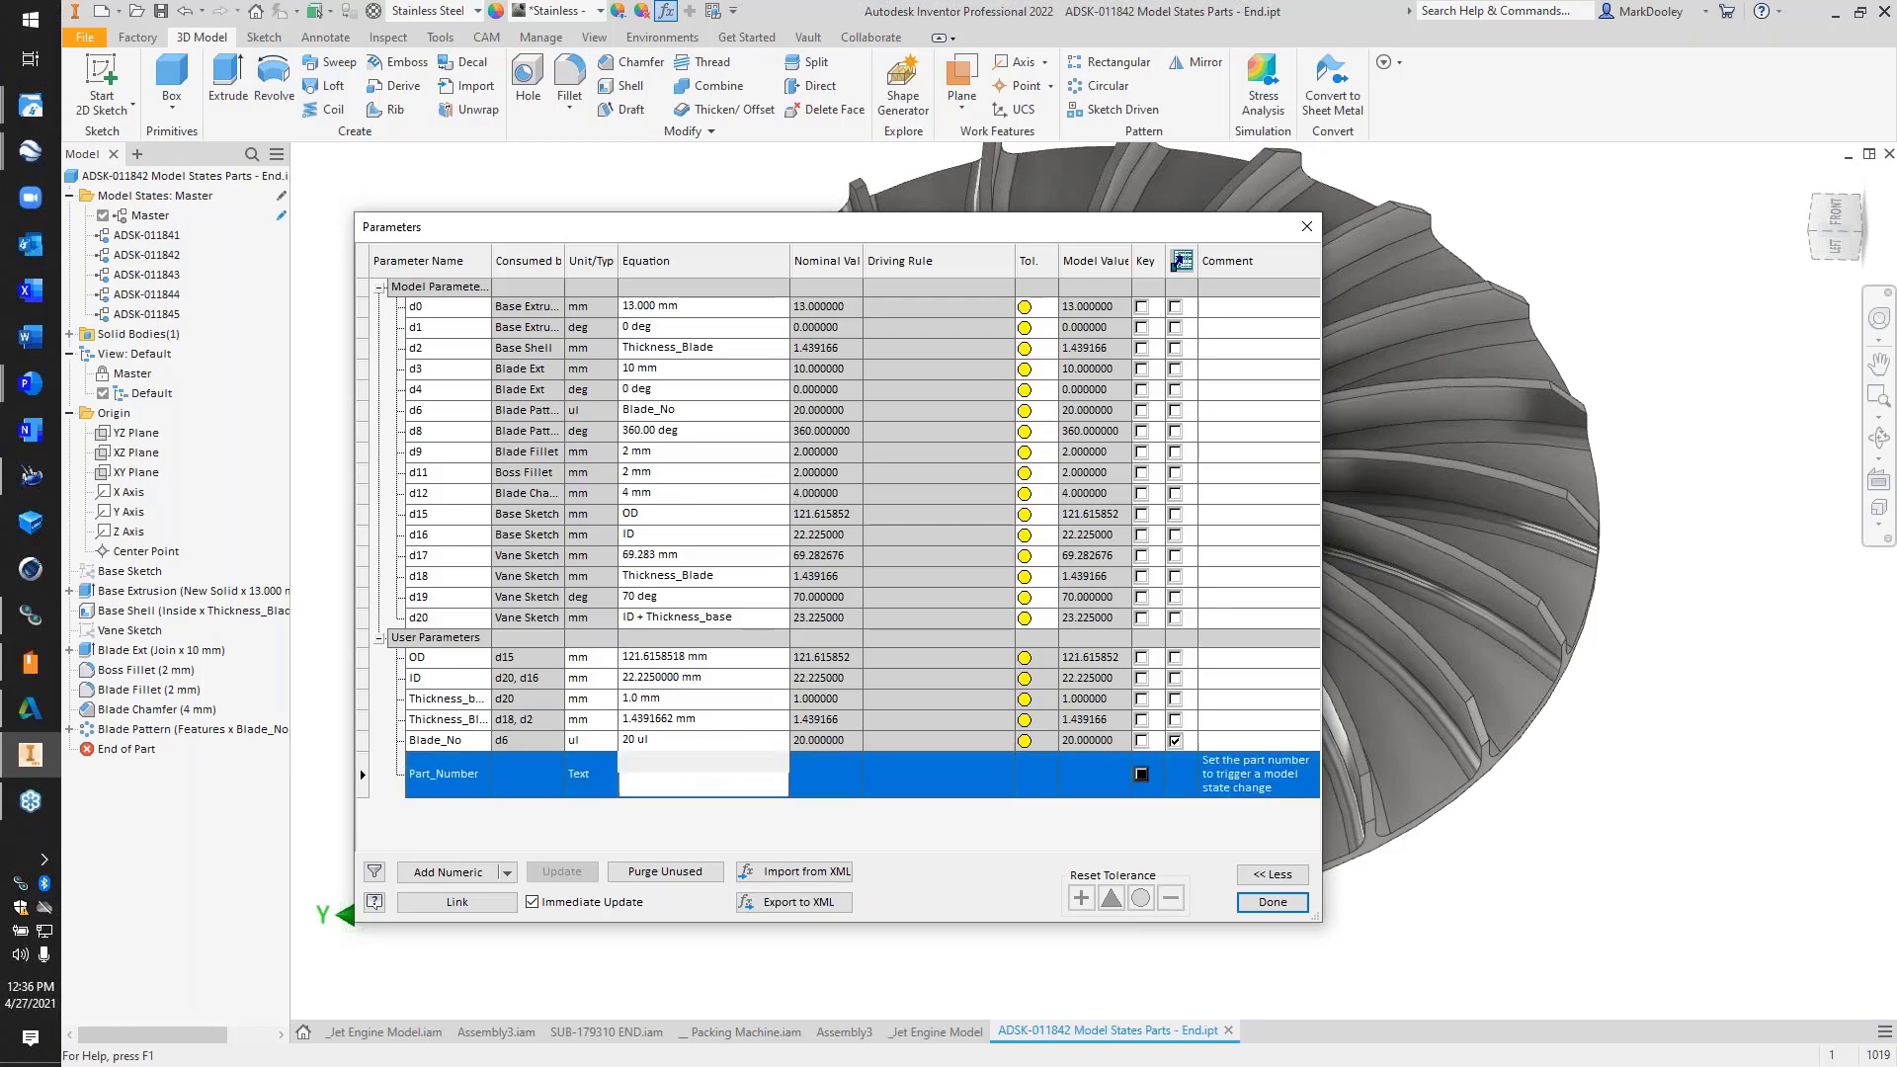
{"action": "left_click", "coordinate": [701, 741]}
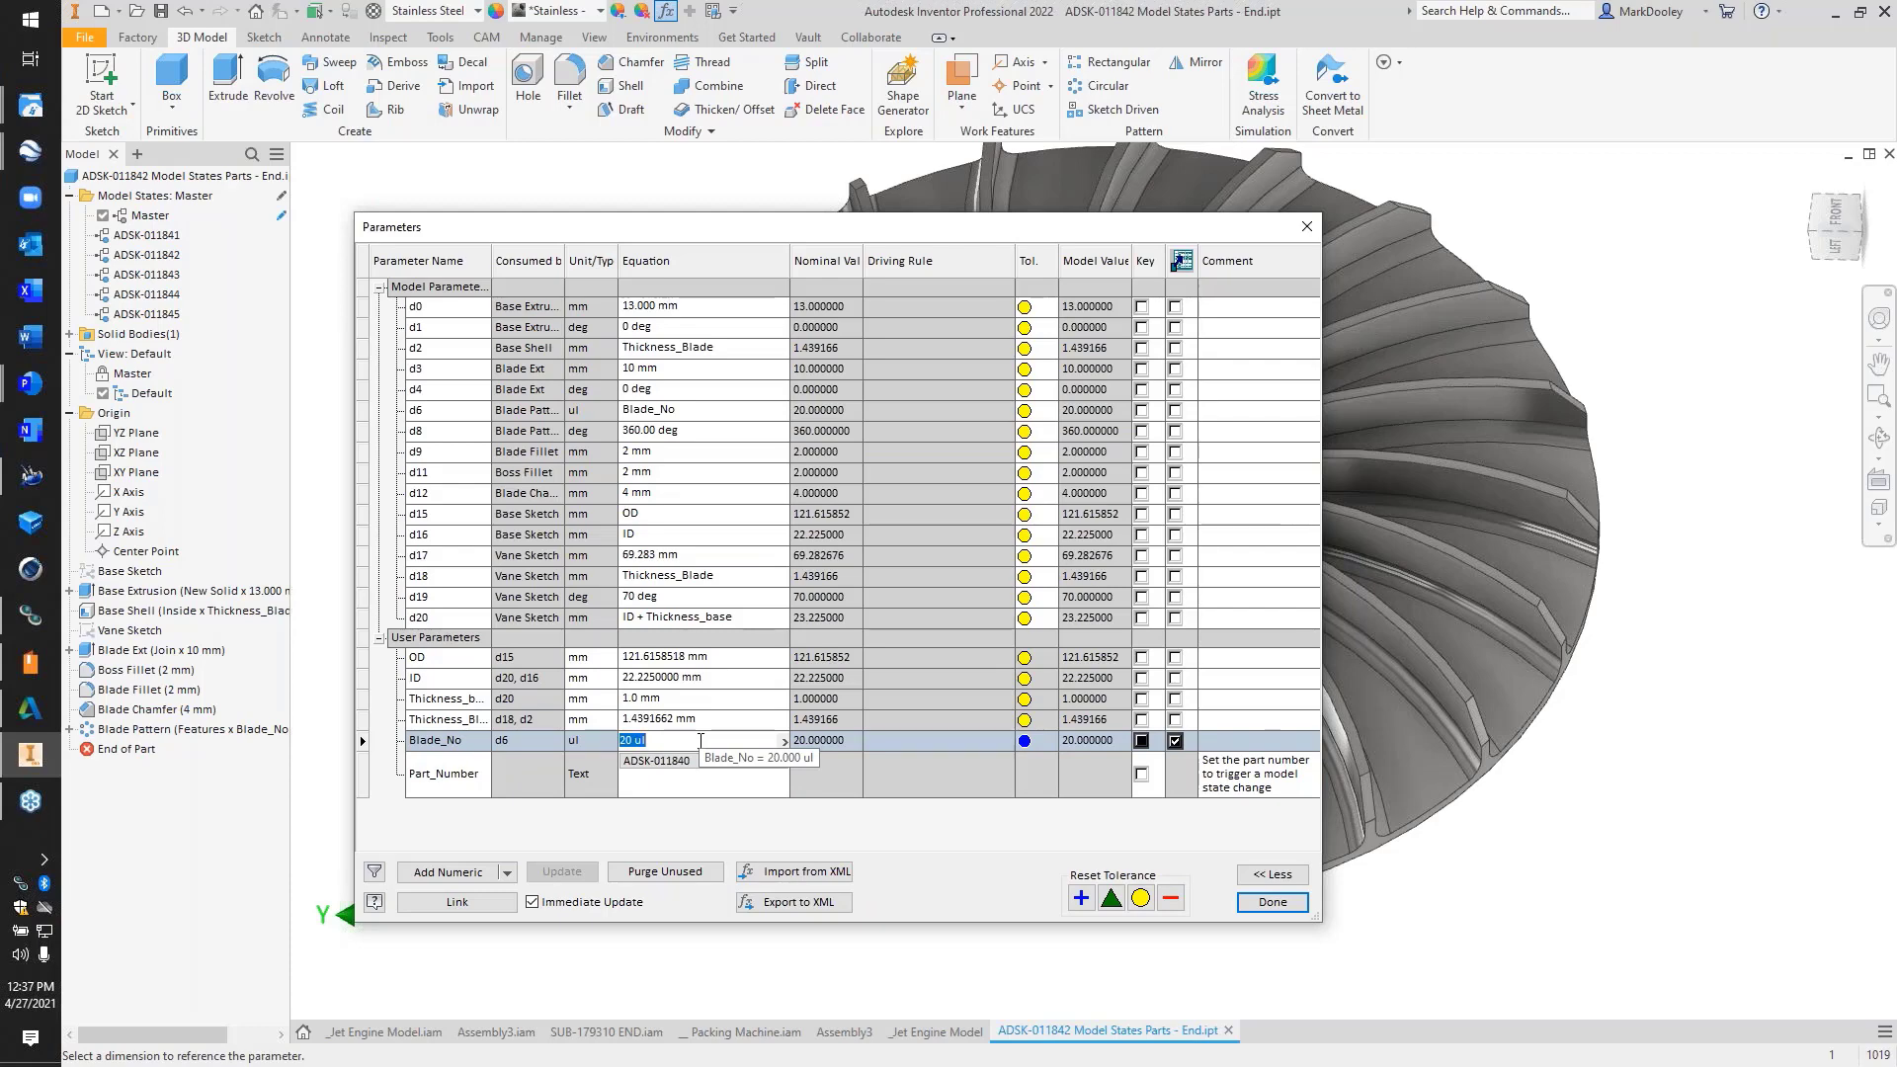
{"action": "left_click", "coordinate": [723, 718]}
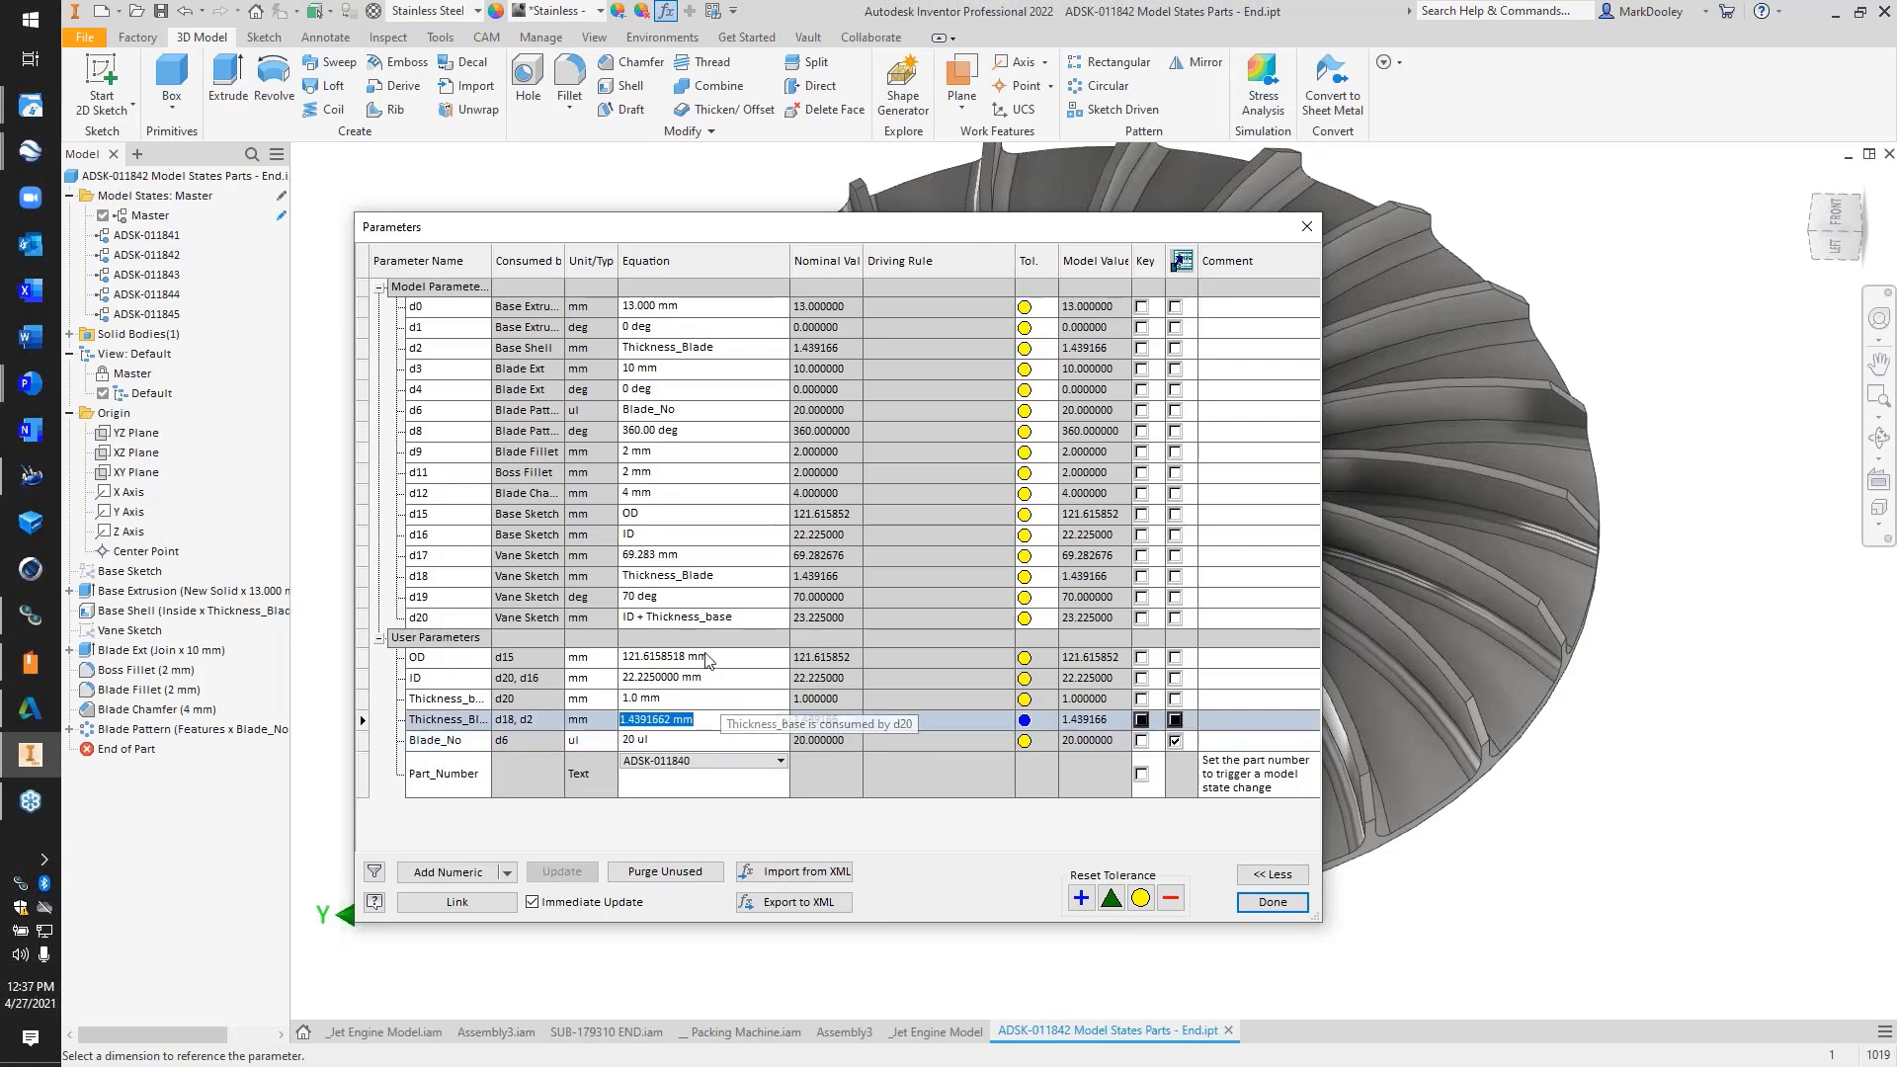
{"action": "left_click", "coordinate": [1285, 904]}
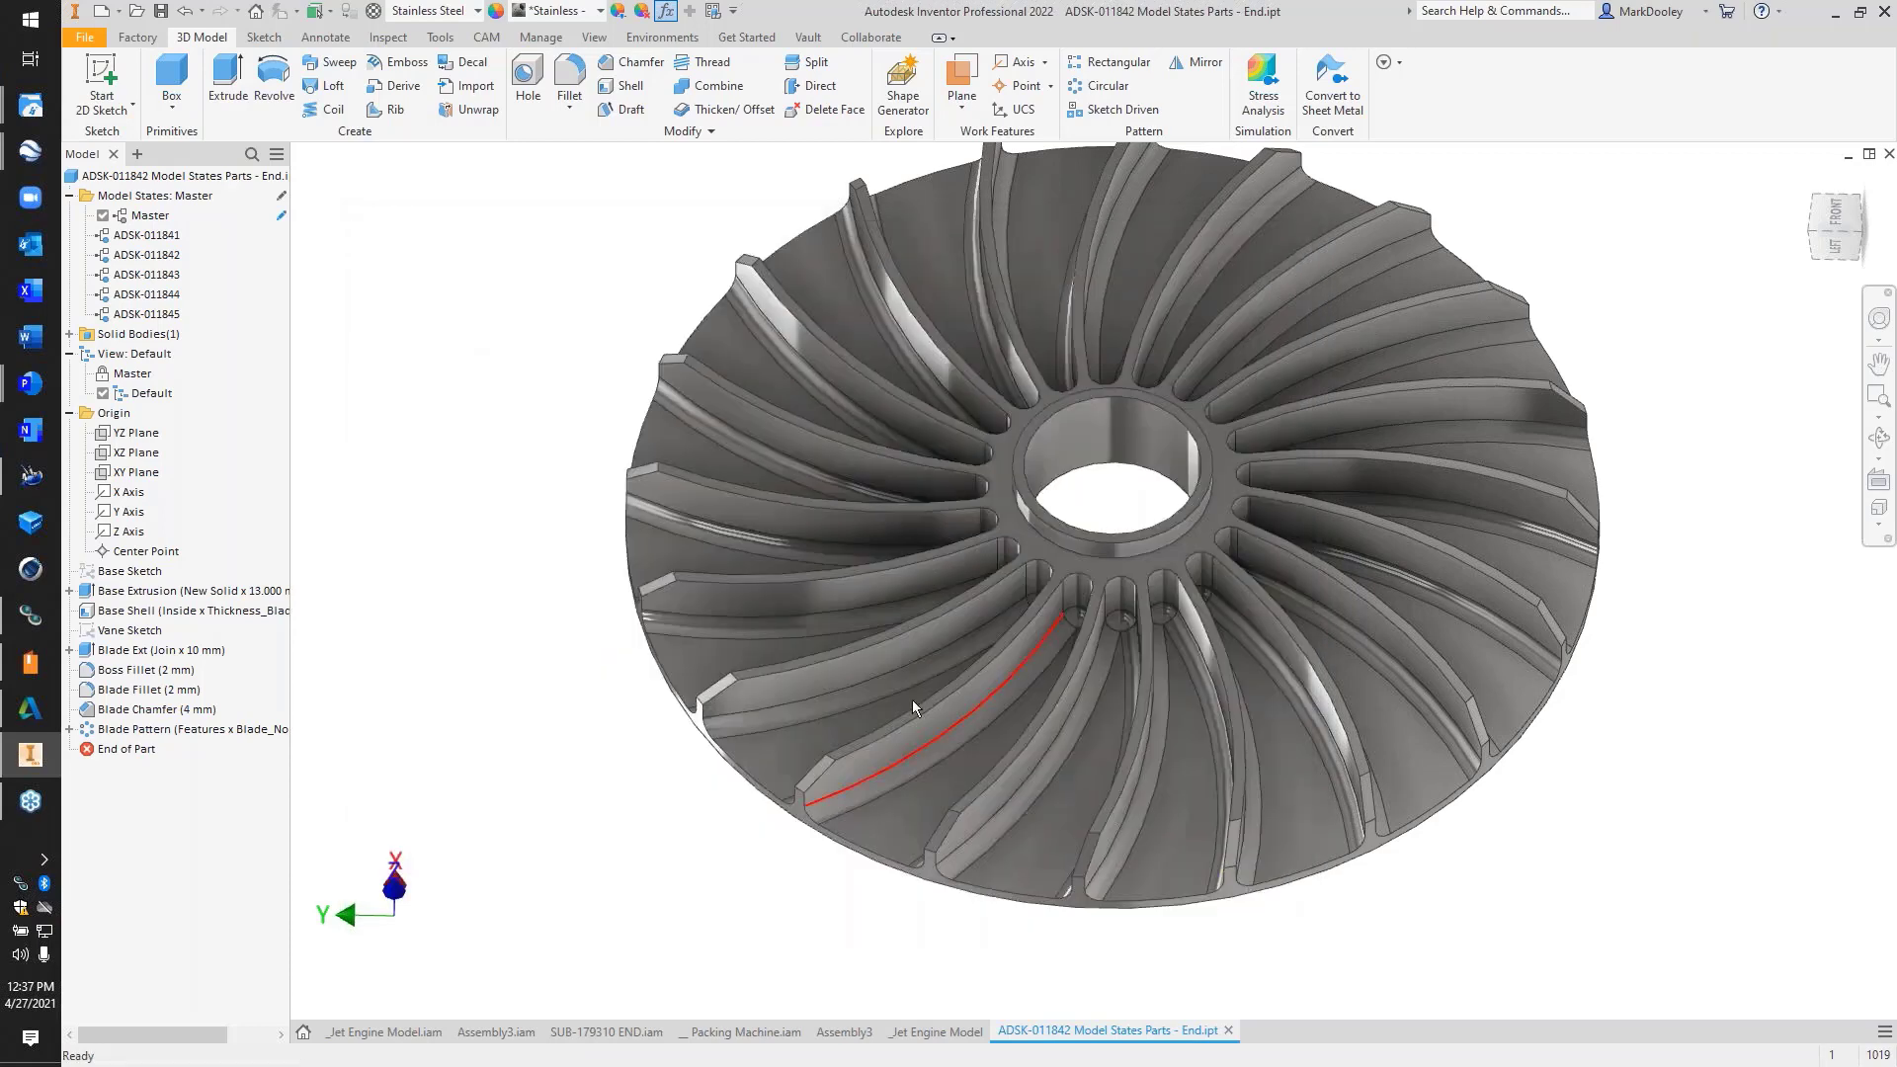
Edit the part's model states via spreadsheet, fill the ADSK-011845 row down through row 11, and close the worksheet with the changes saved
{"action": "right_click", "coordinate": [211, 201]}
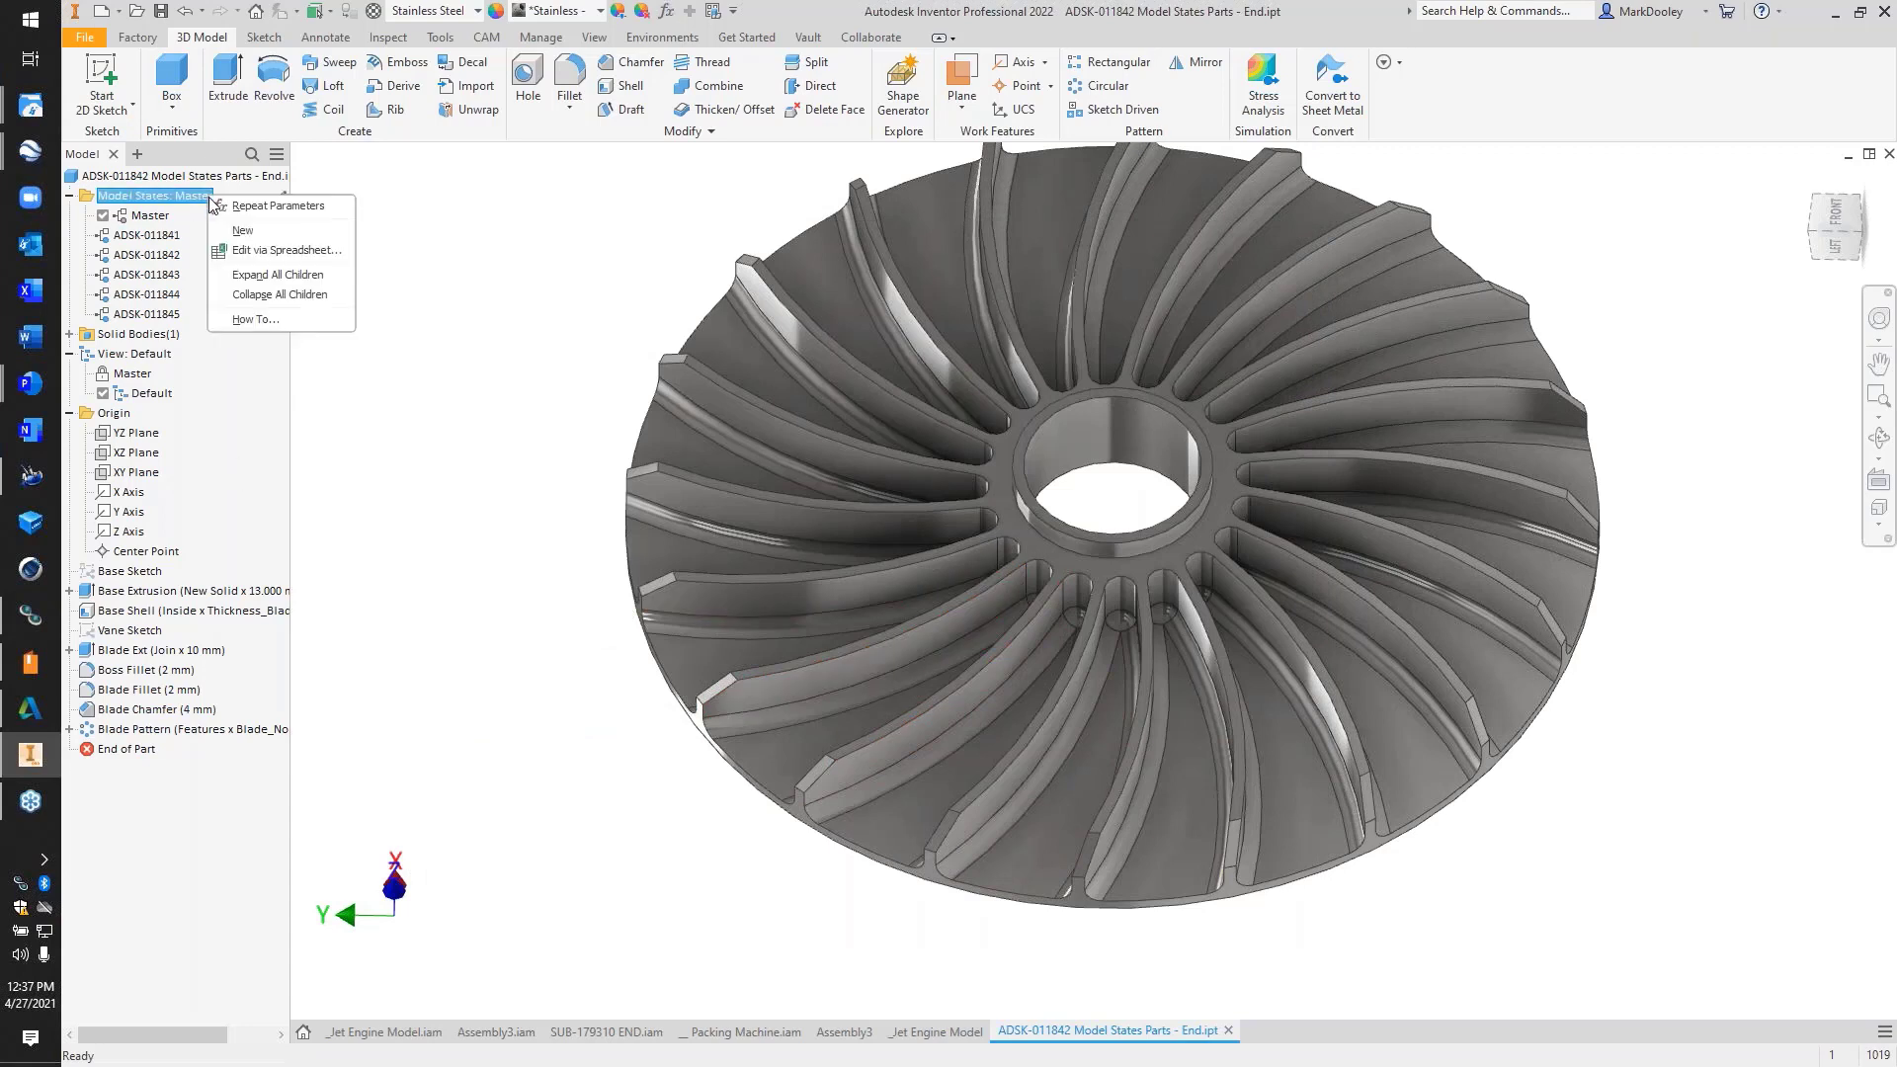
{"action": "left_click", "coordinate": [249, 251]}
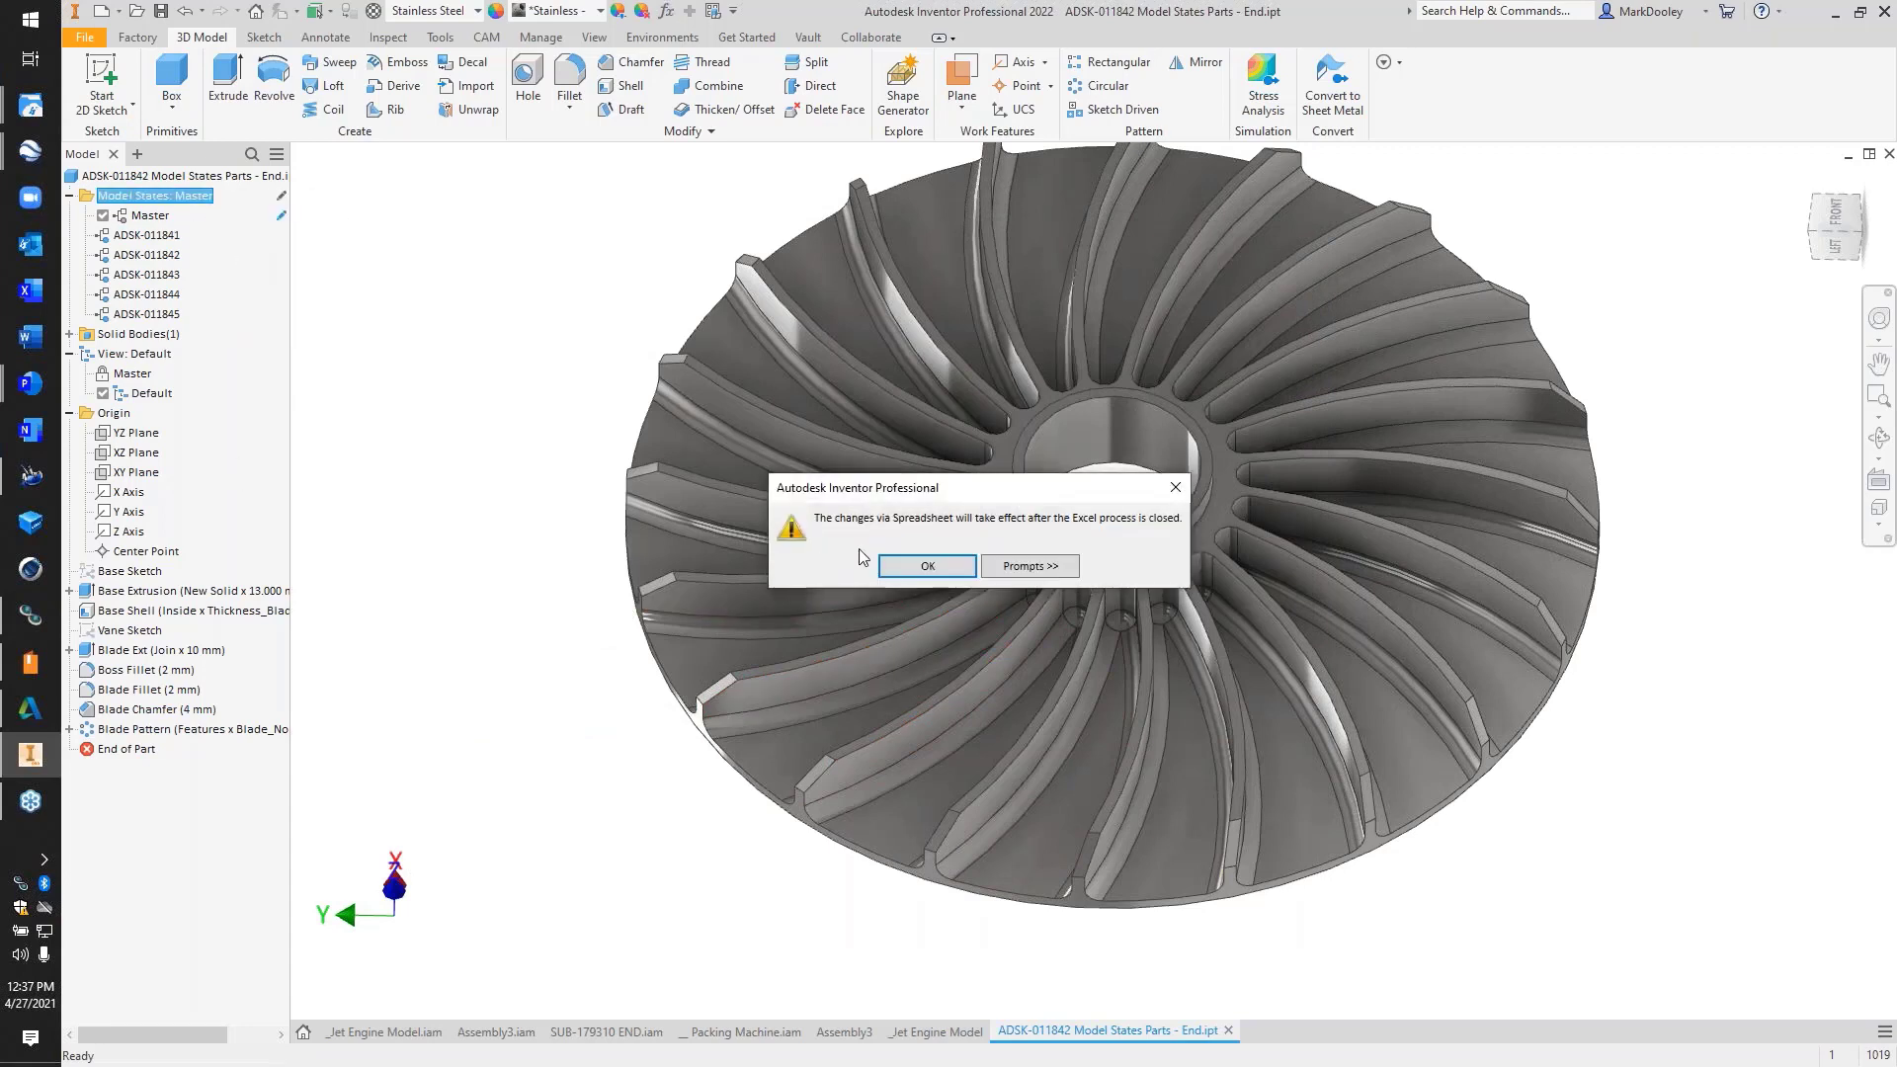
{"action": "left_click", "coordinate": [905, 565]}
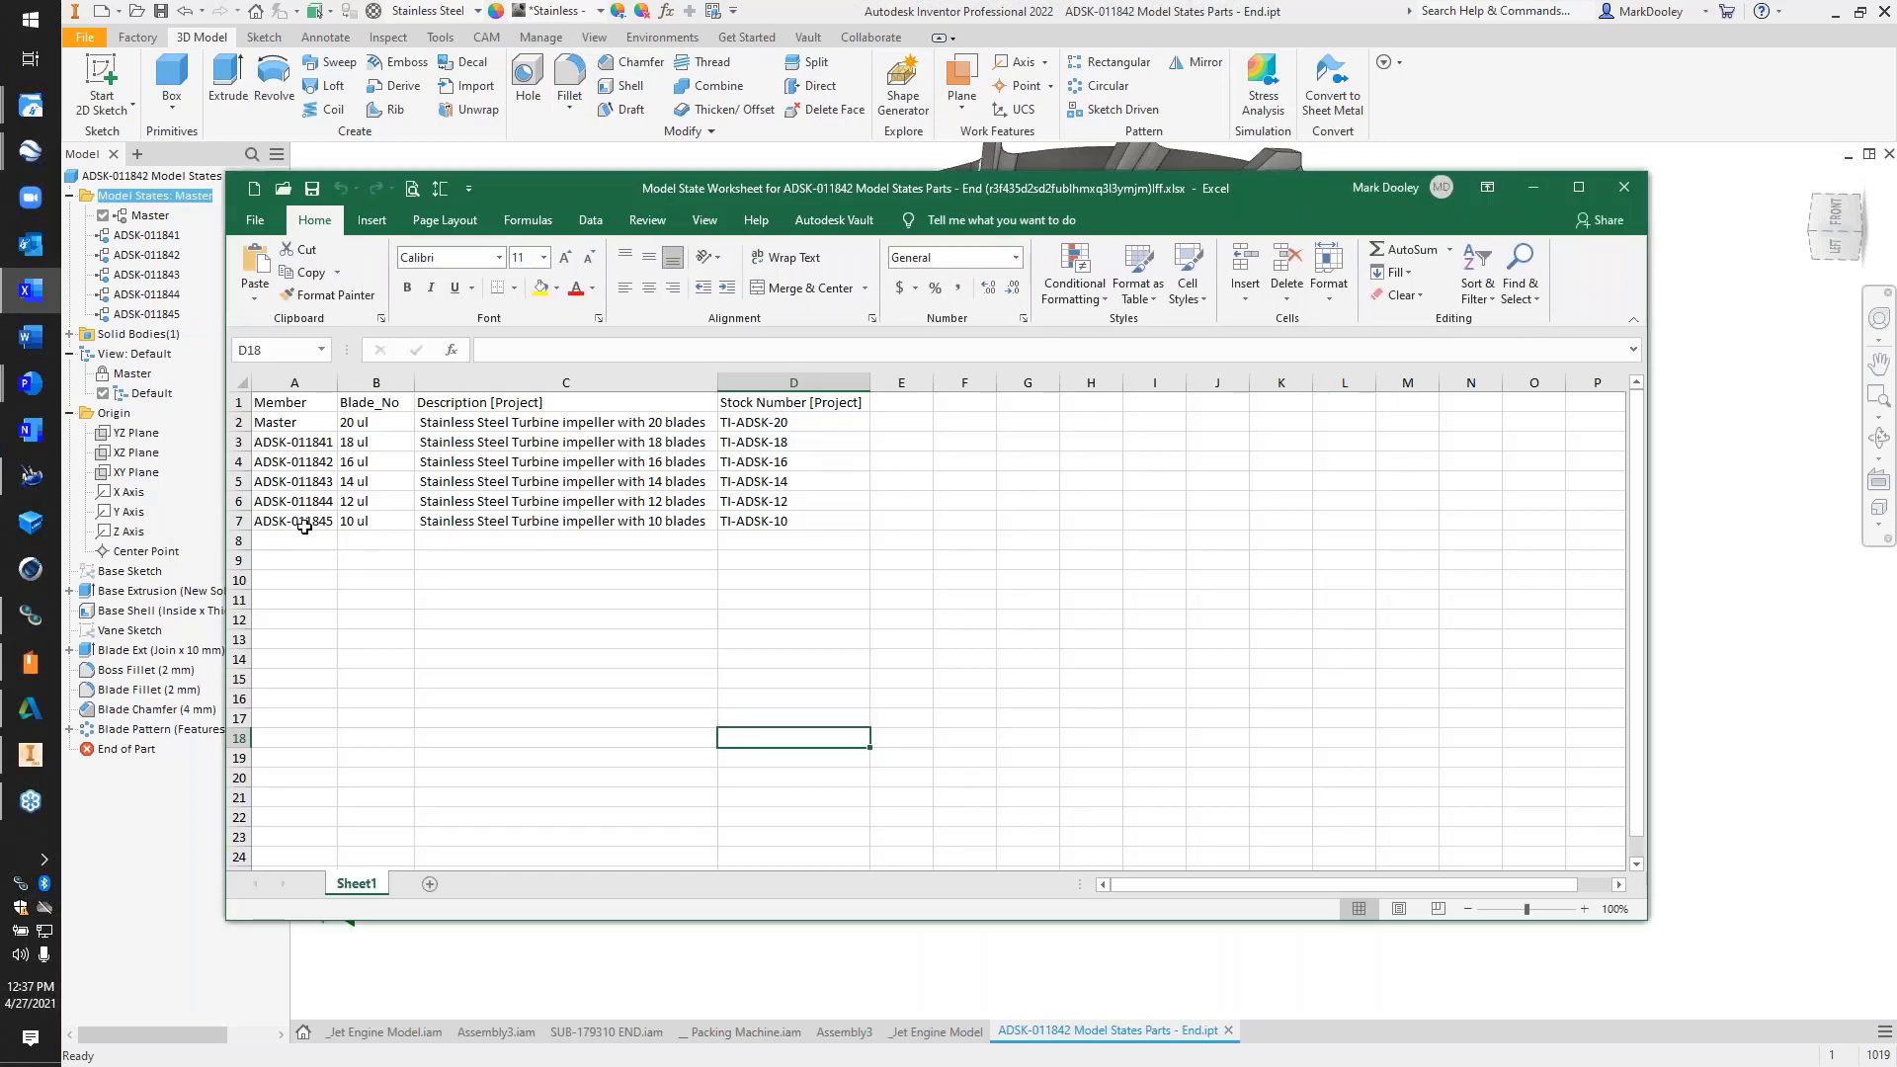
{"action": "left_click_drag", "start_coordinate": [296, 521], "coordinate": [858, 601]}
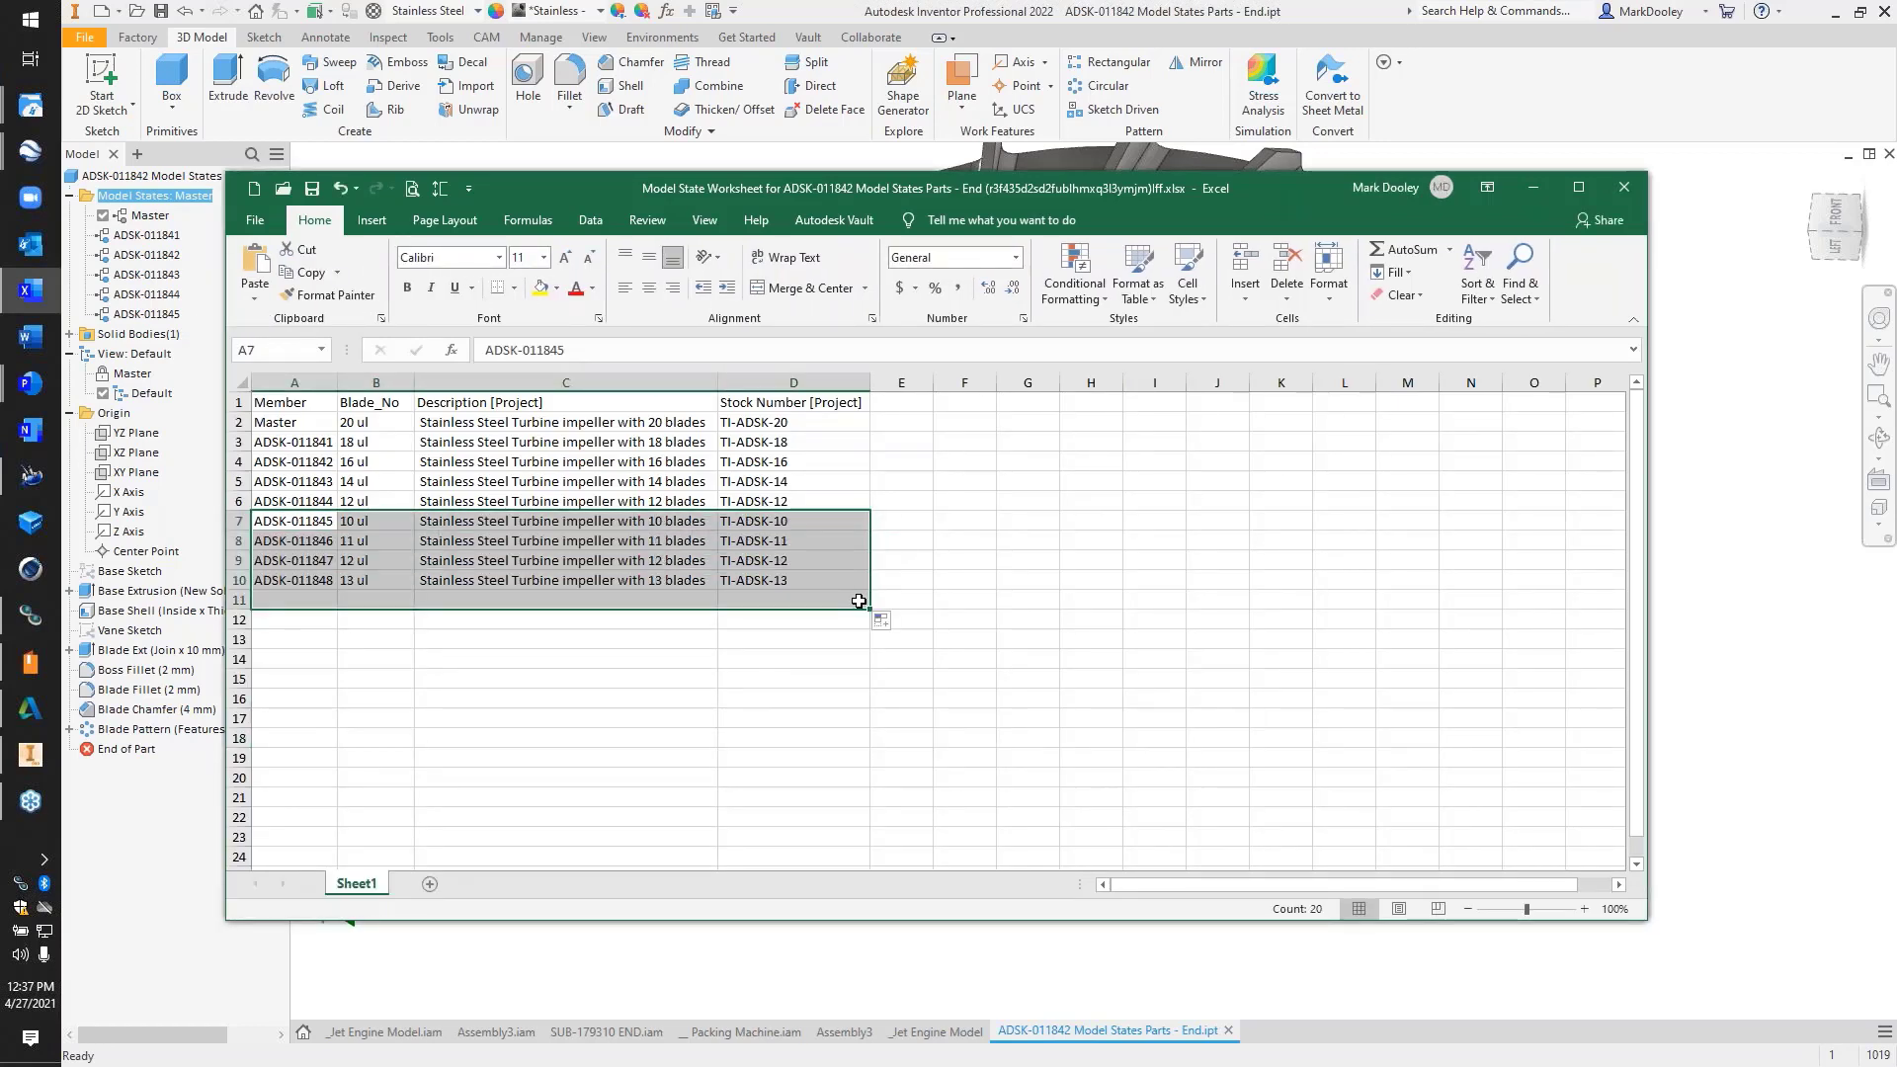
{"action": "left_click", "coordinate": [348, 673]}
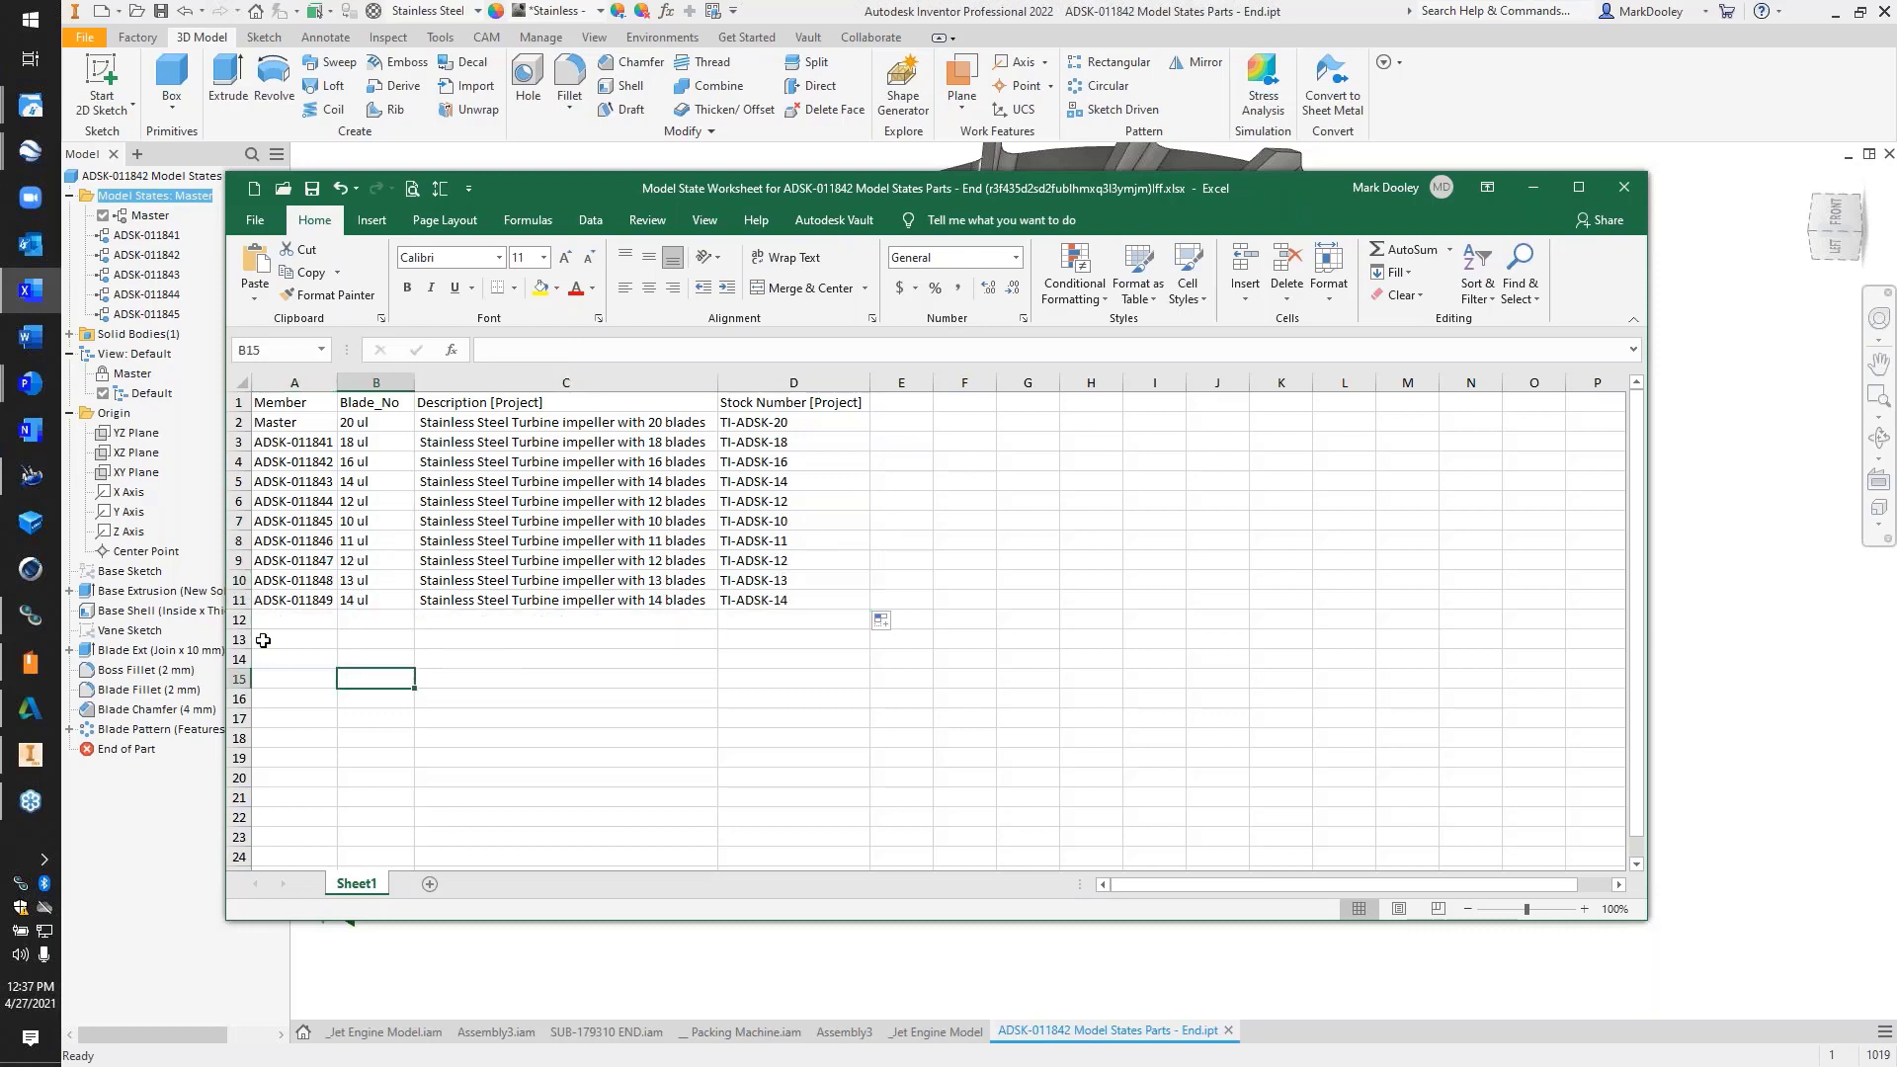
{"action": "left_click", "coordinate": [1623, 189]}
{"action": "left_click", "coordinate": [1253, 572]}
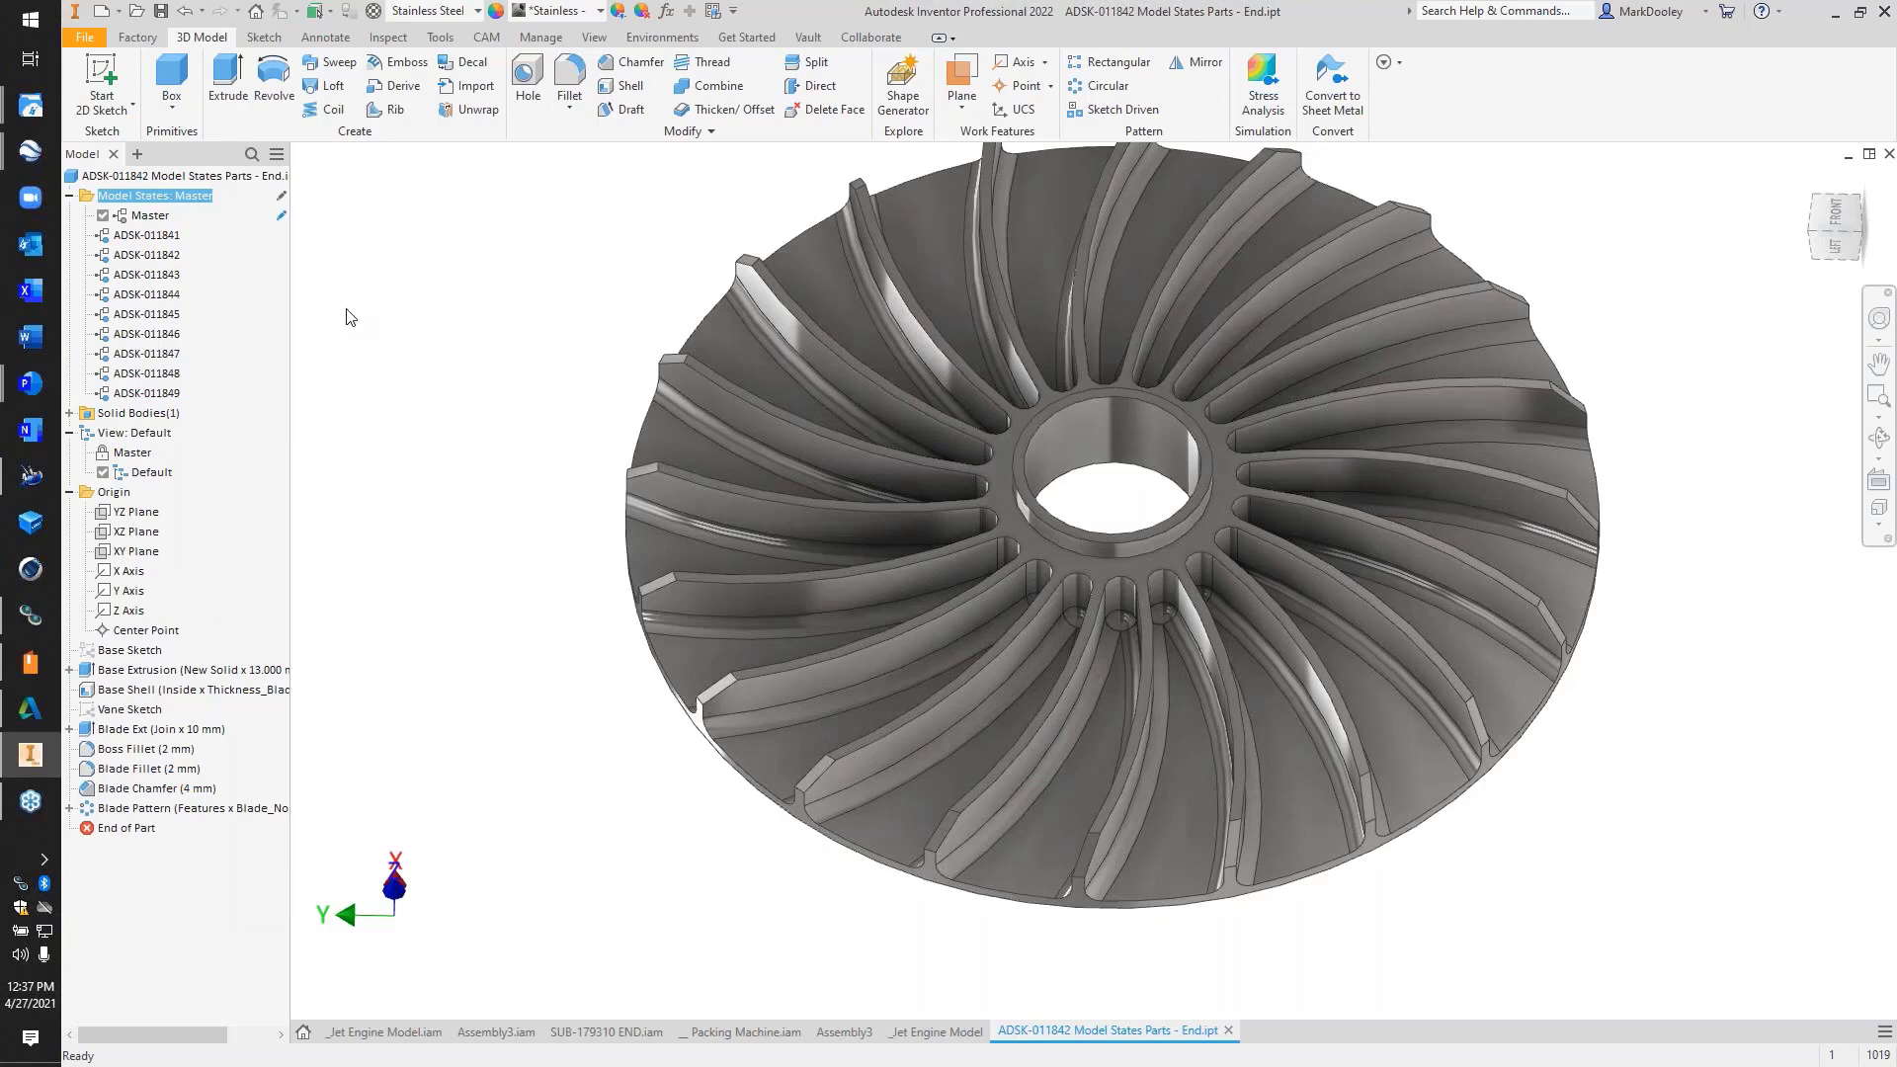
Show the iLogic browser and open the part's configuration form beside the impeller
{"action": "left_click", "coordinate": [137, 156]}
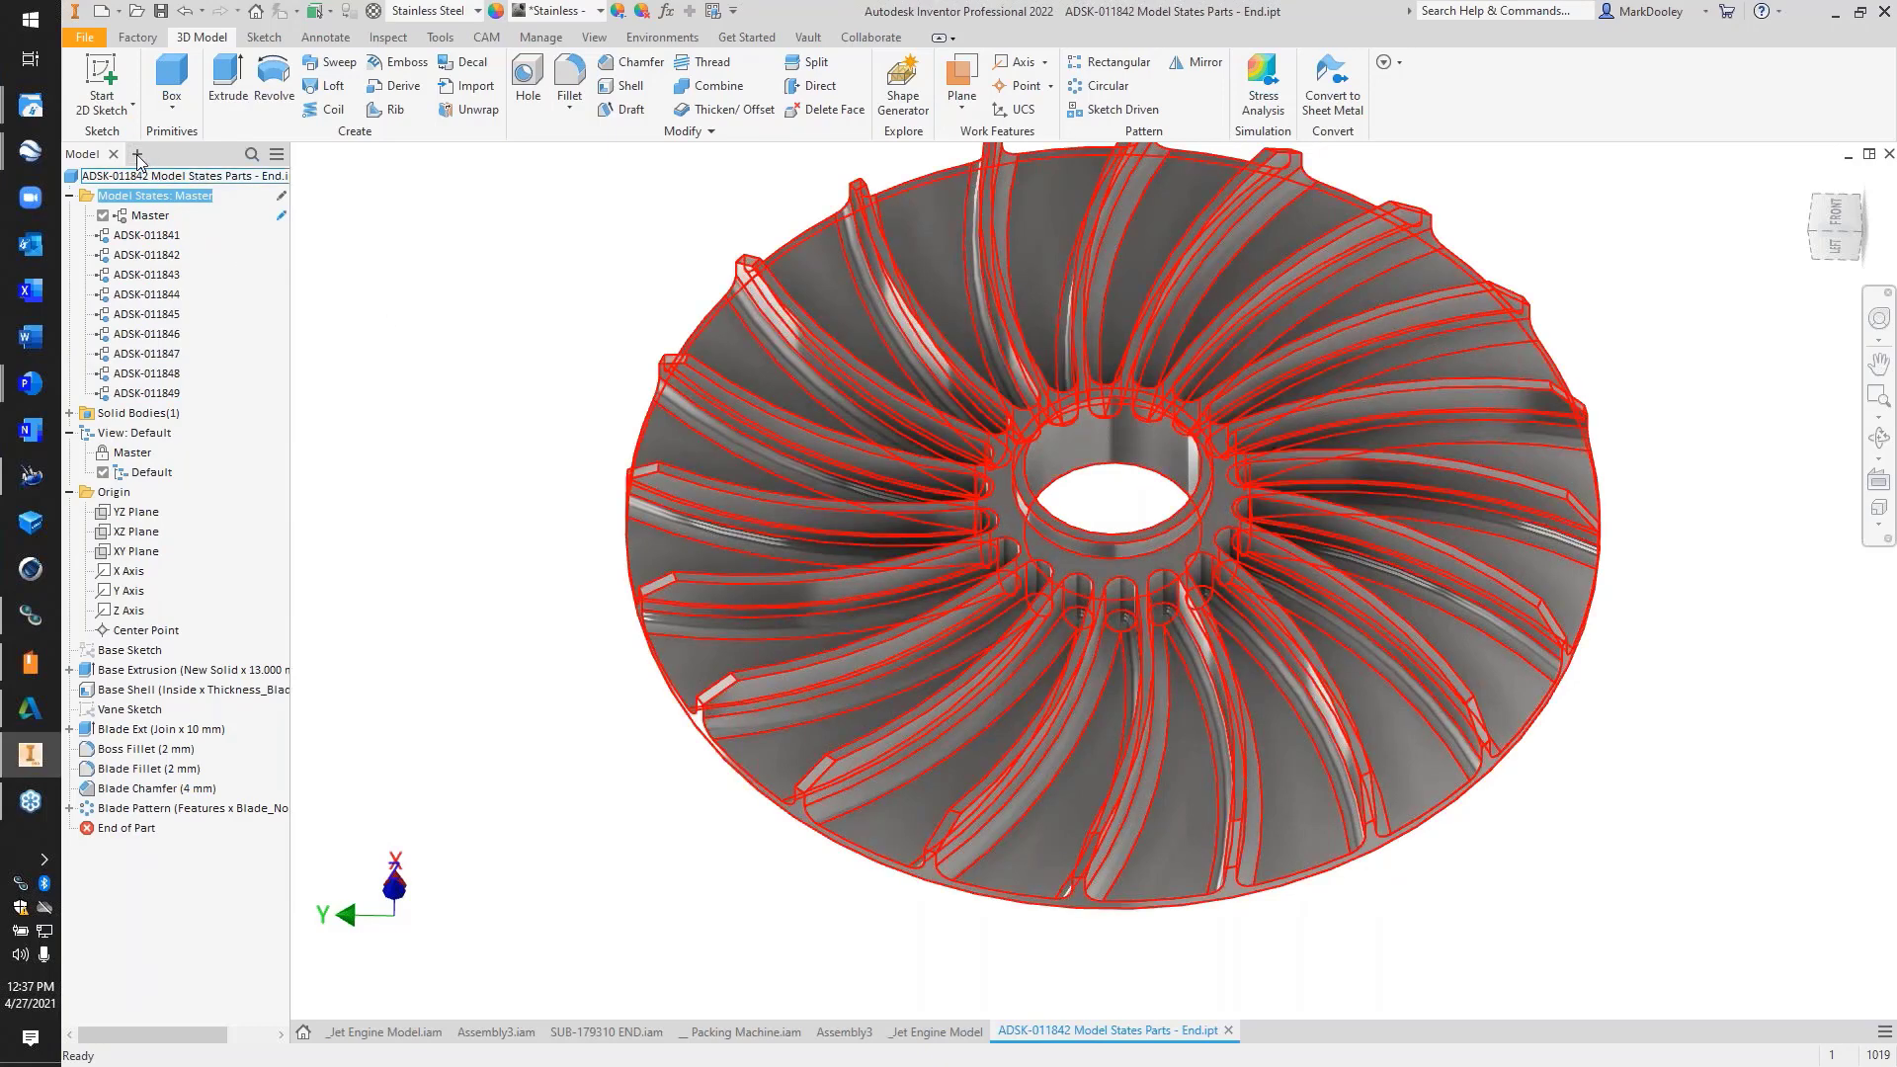
{"action": "left_click", "coordinate": [172, 247]}
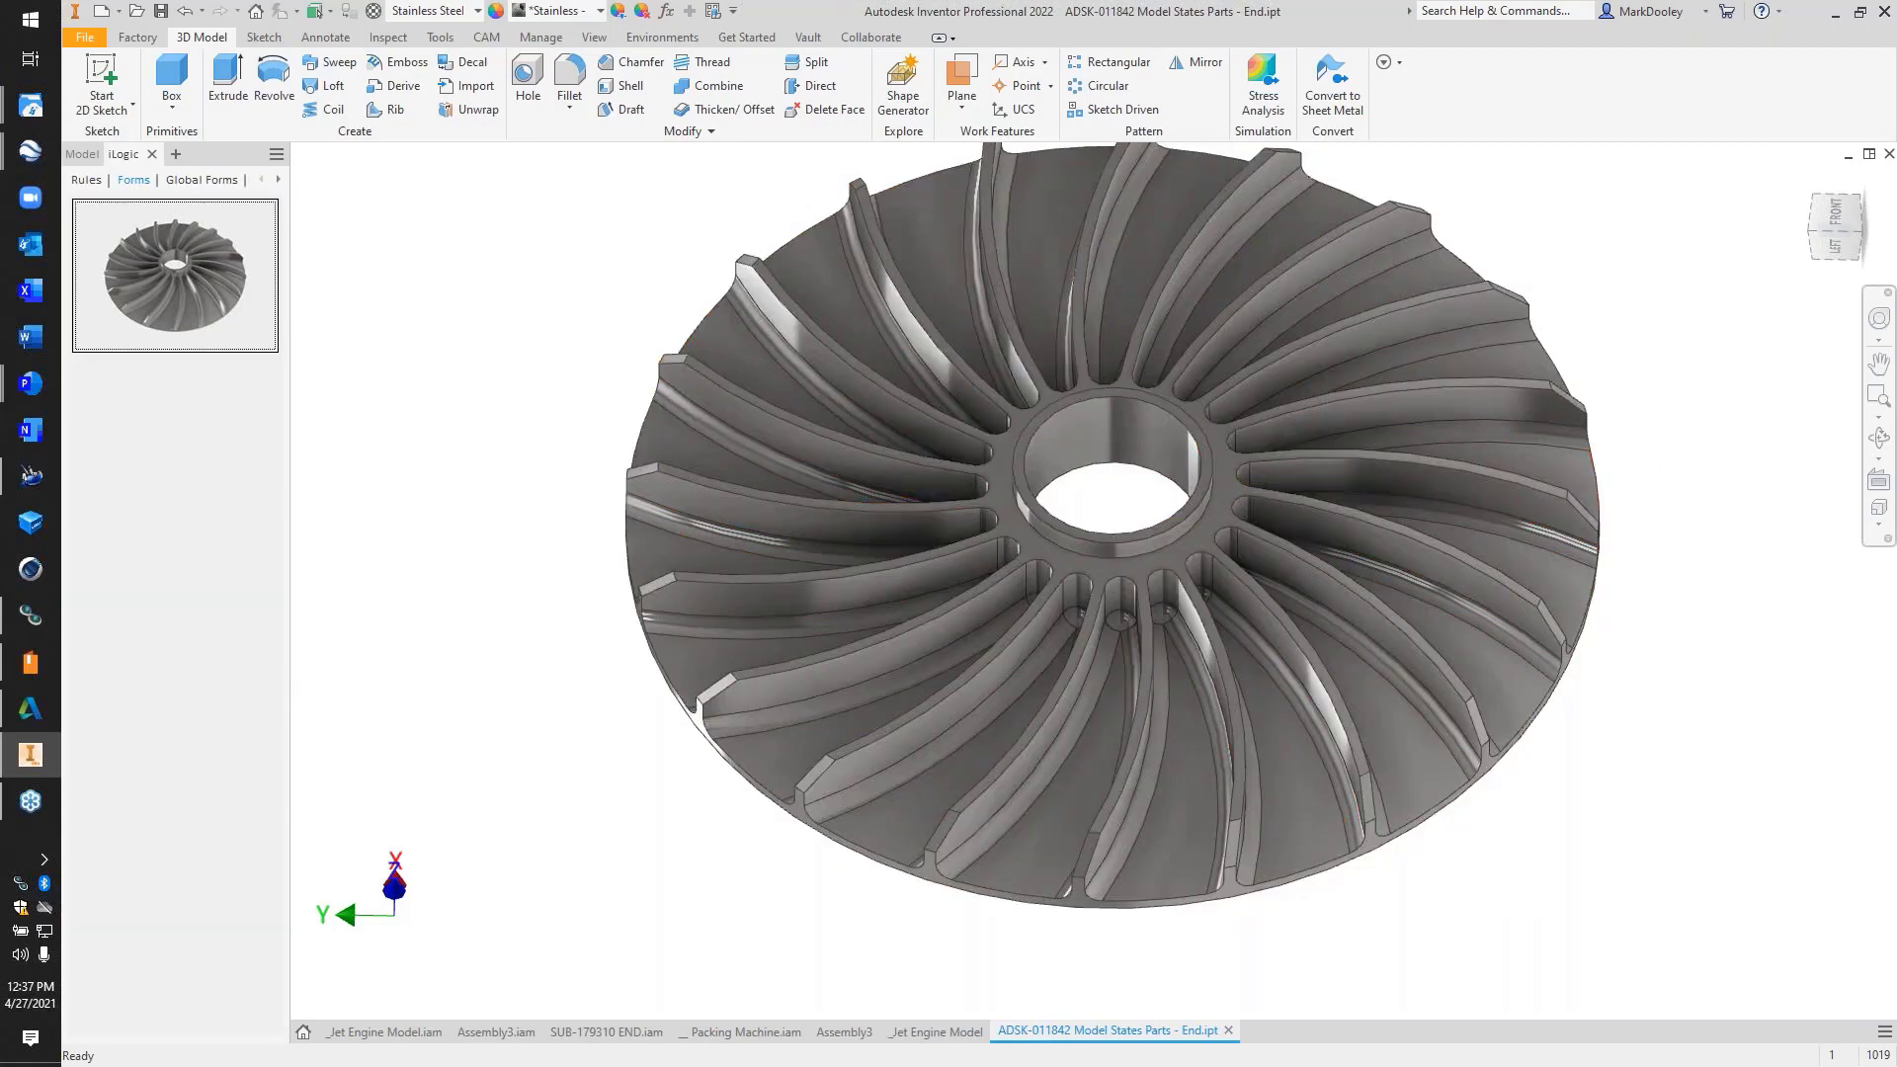
{"action": "left_click_drag", "start_coordinate": [1896, 290], "coordinate": [526, 339]}
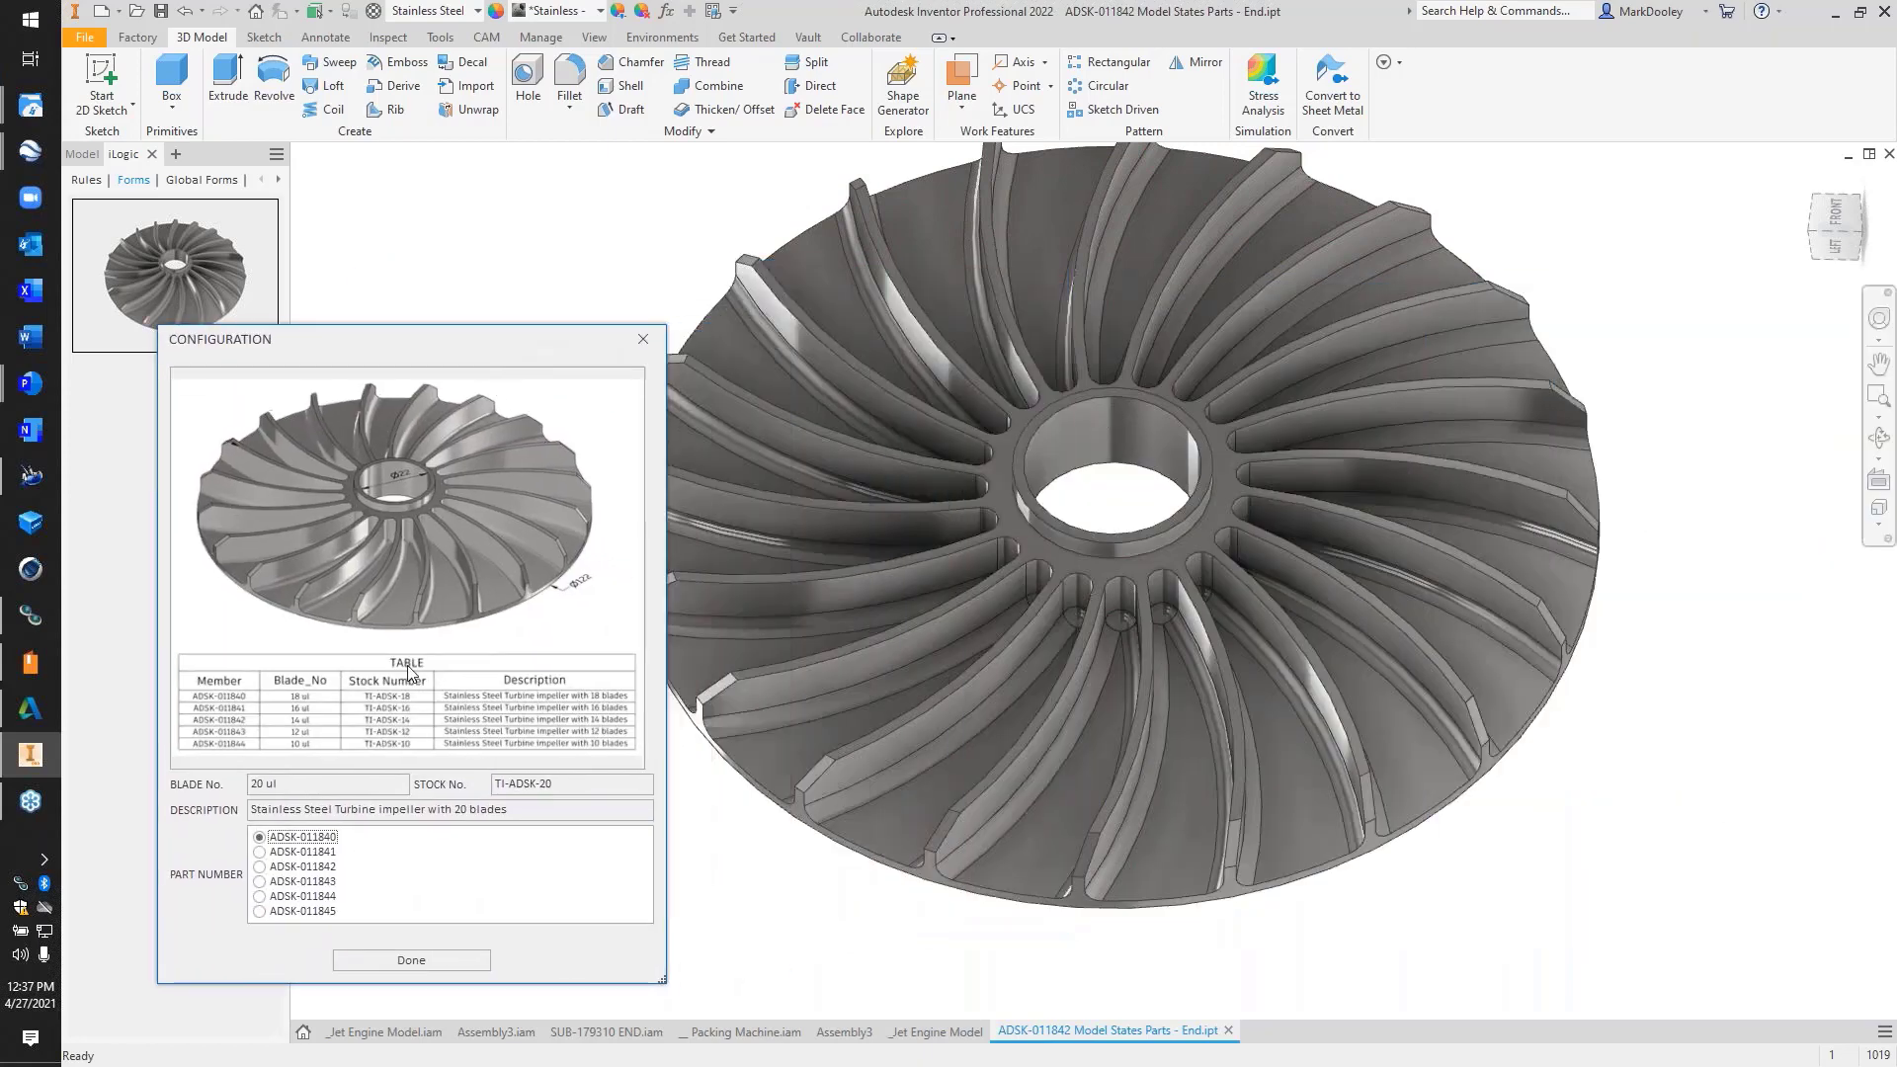
Switch the impeller between part numbers in the configuration form, including ADSK-011844 and ADSK-011840, finish on ADSK-011845, and close the form
{"action": "left_click", "coordinate": [326, 896]}
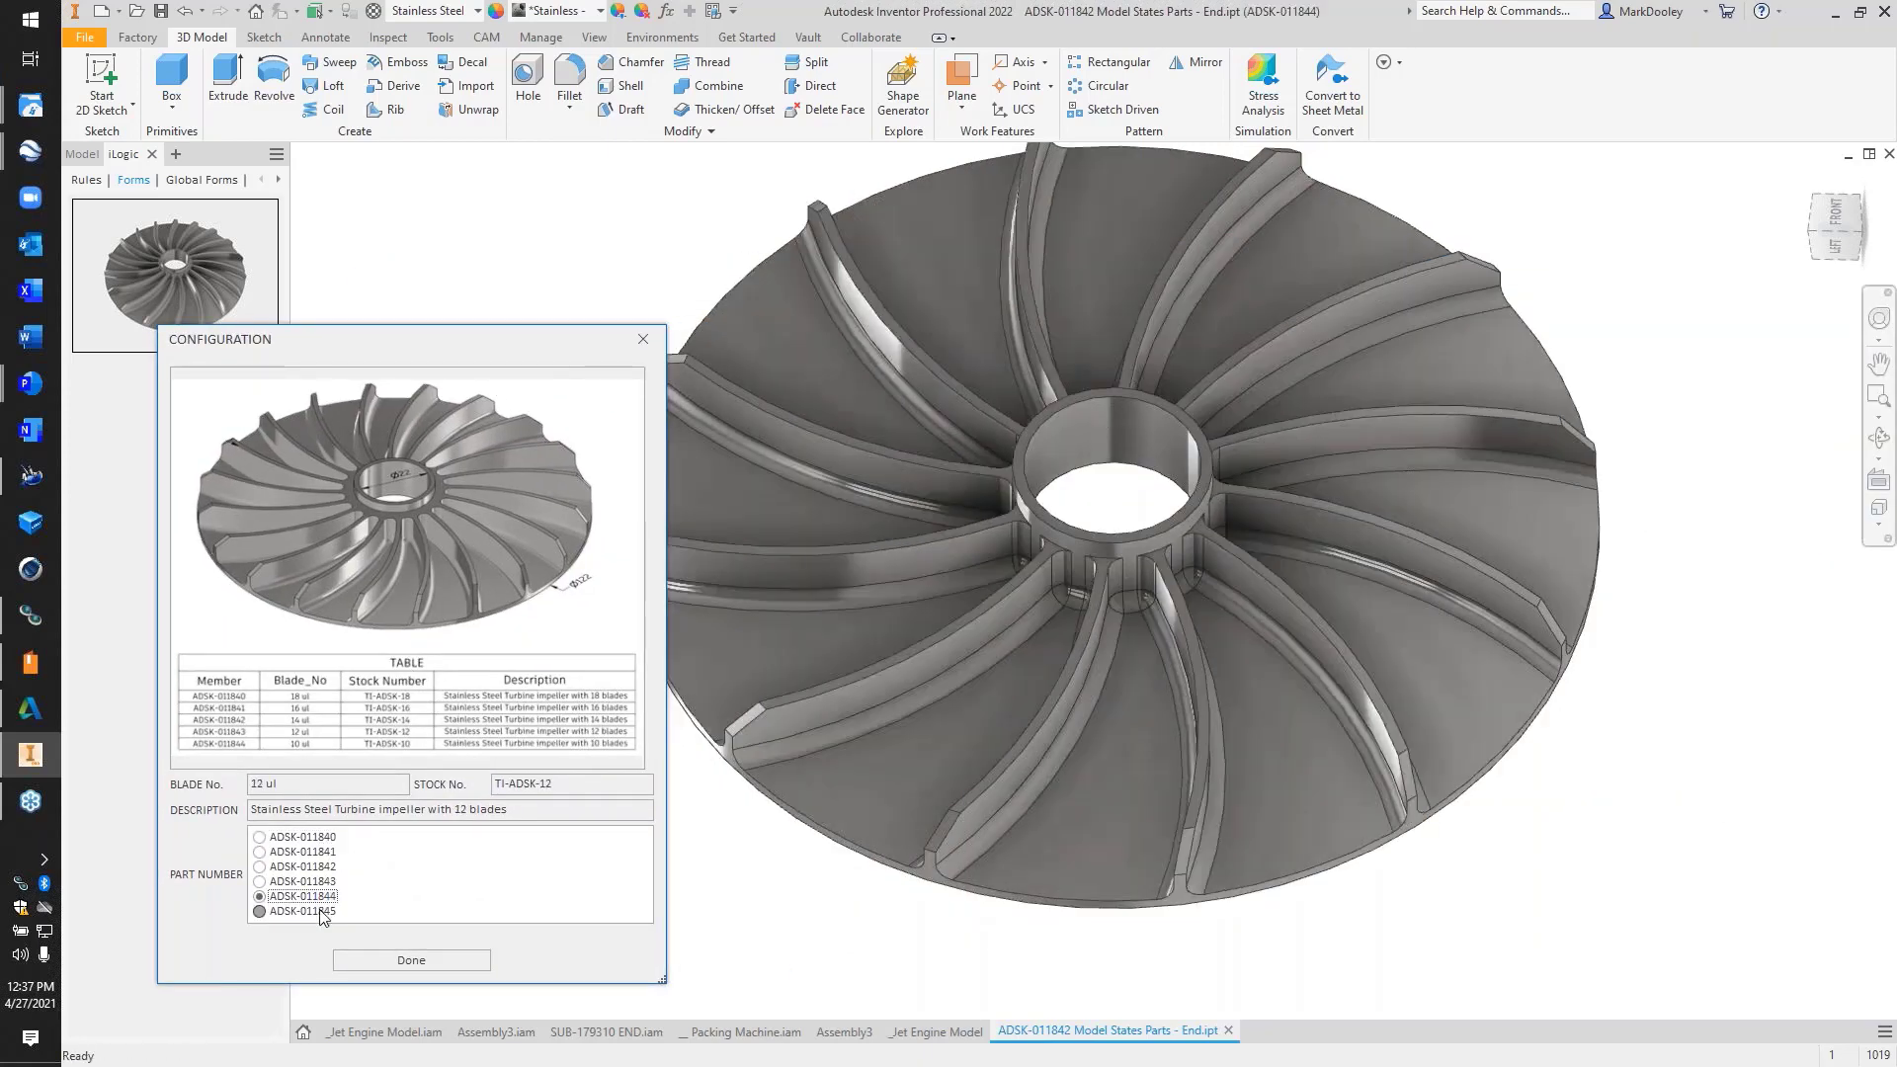
{"action": "left_click", "coordinate": [322, 913]}
{"action": "left_click", "coordinate": [312, 869]}
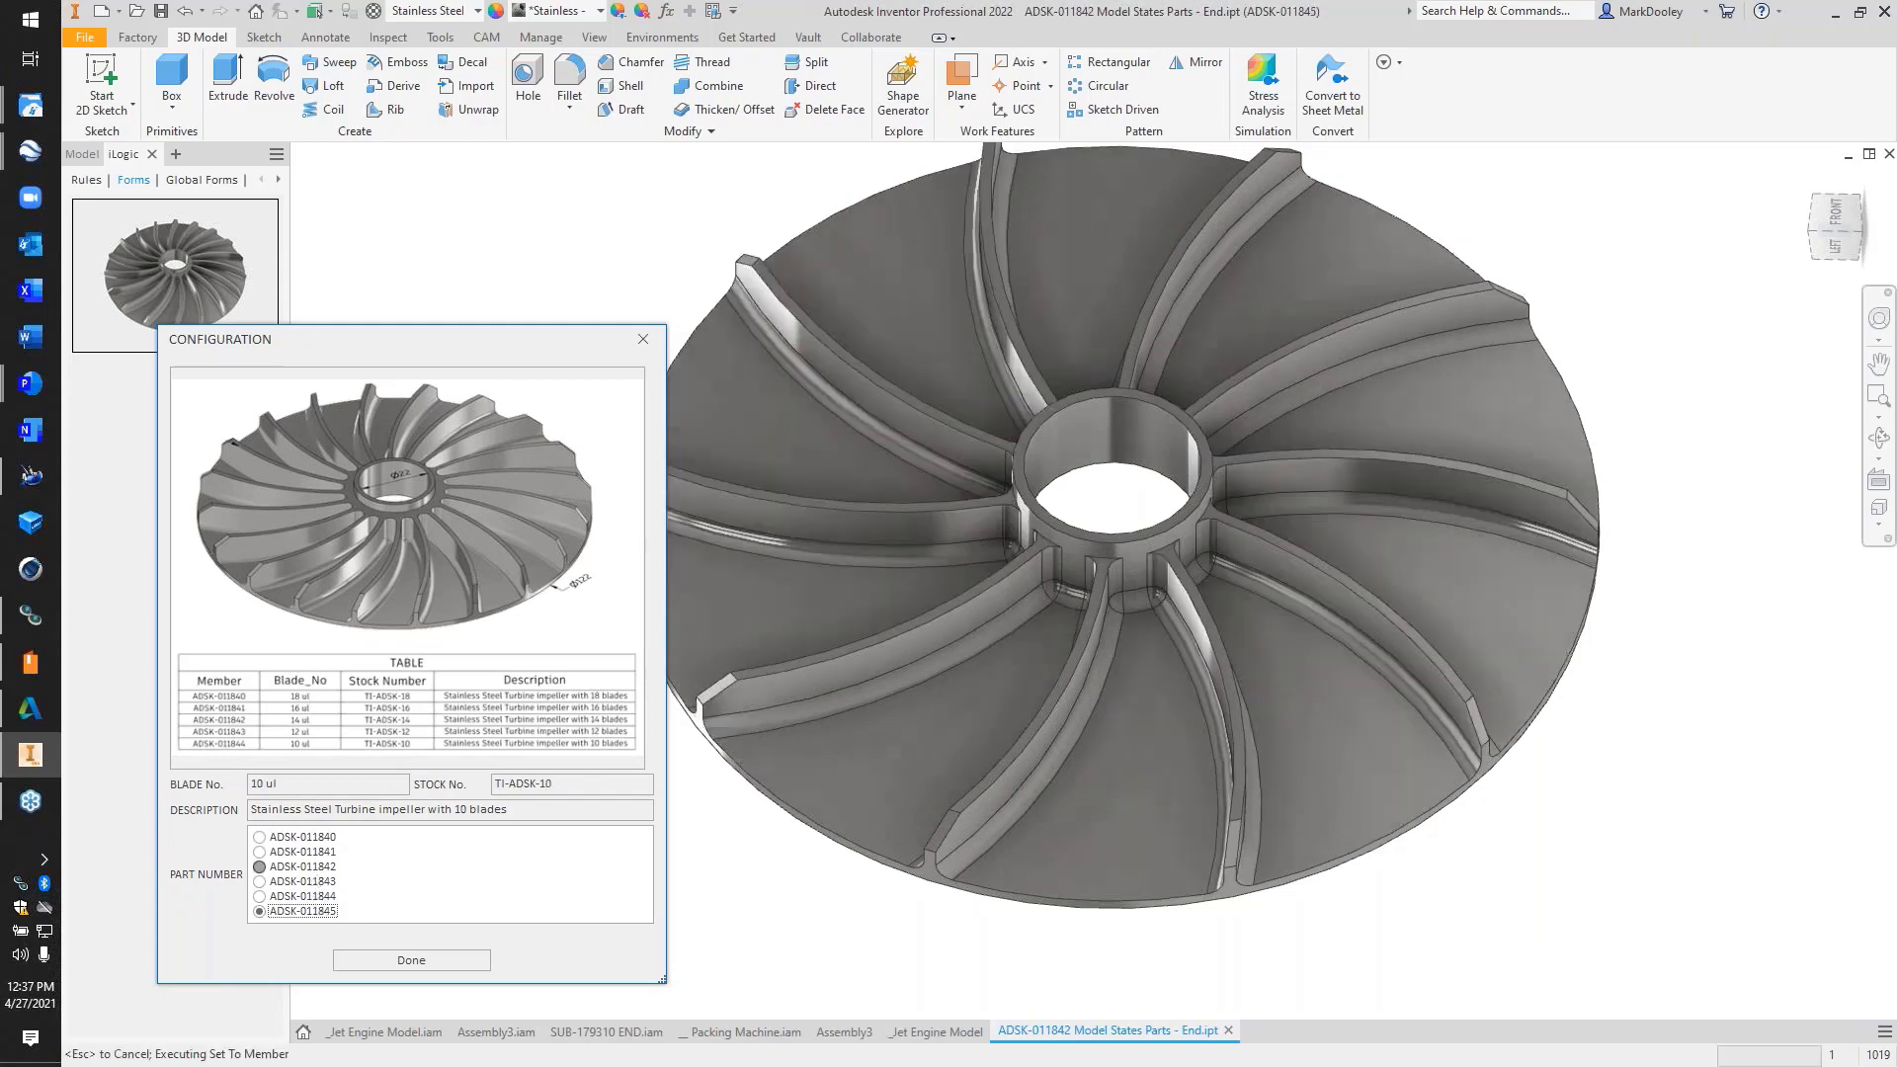
{"action": "left_click", "coordinate": [304, 837]}
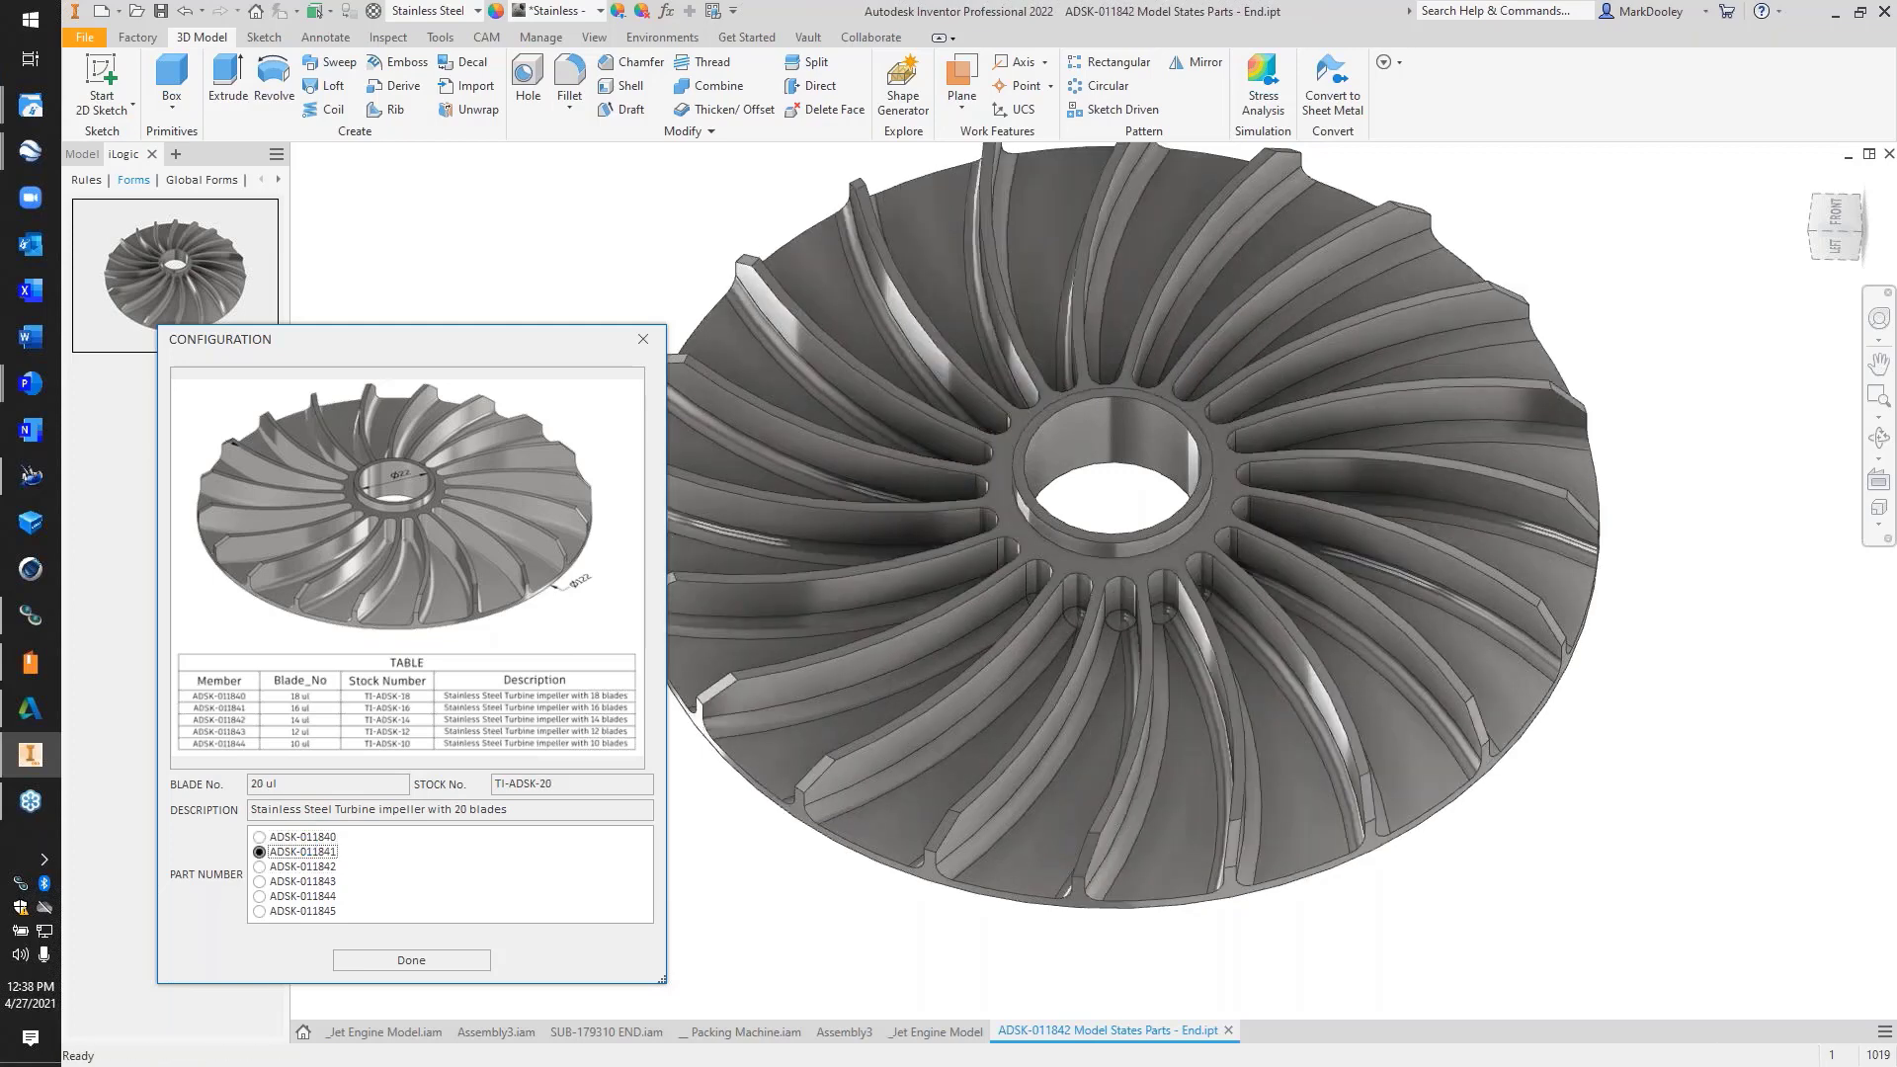
{"action": "left_click", "coordinate": [298, 911]}
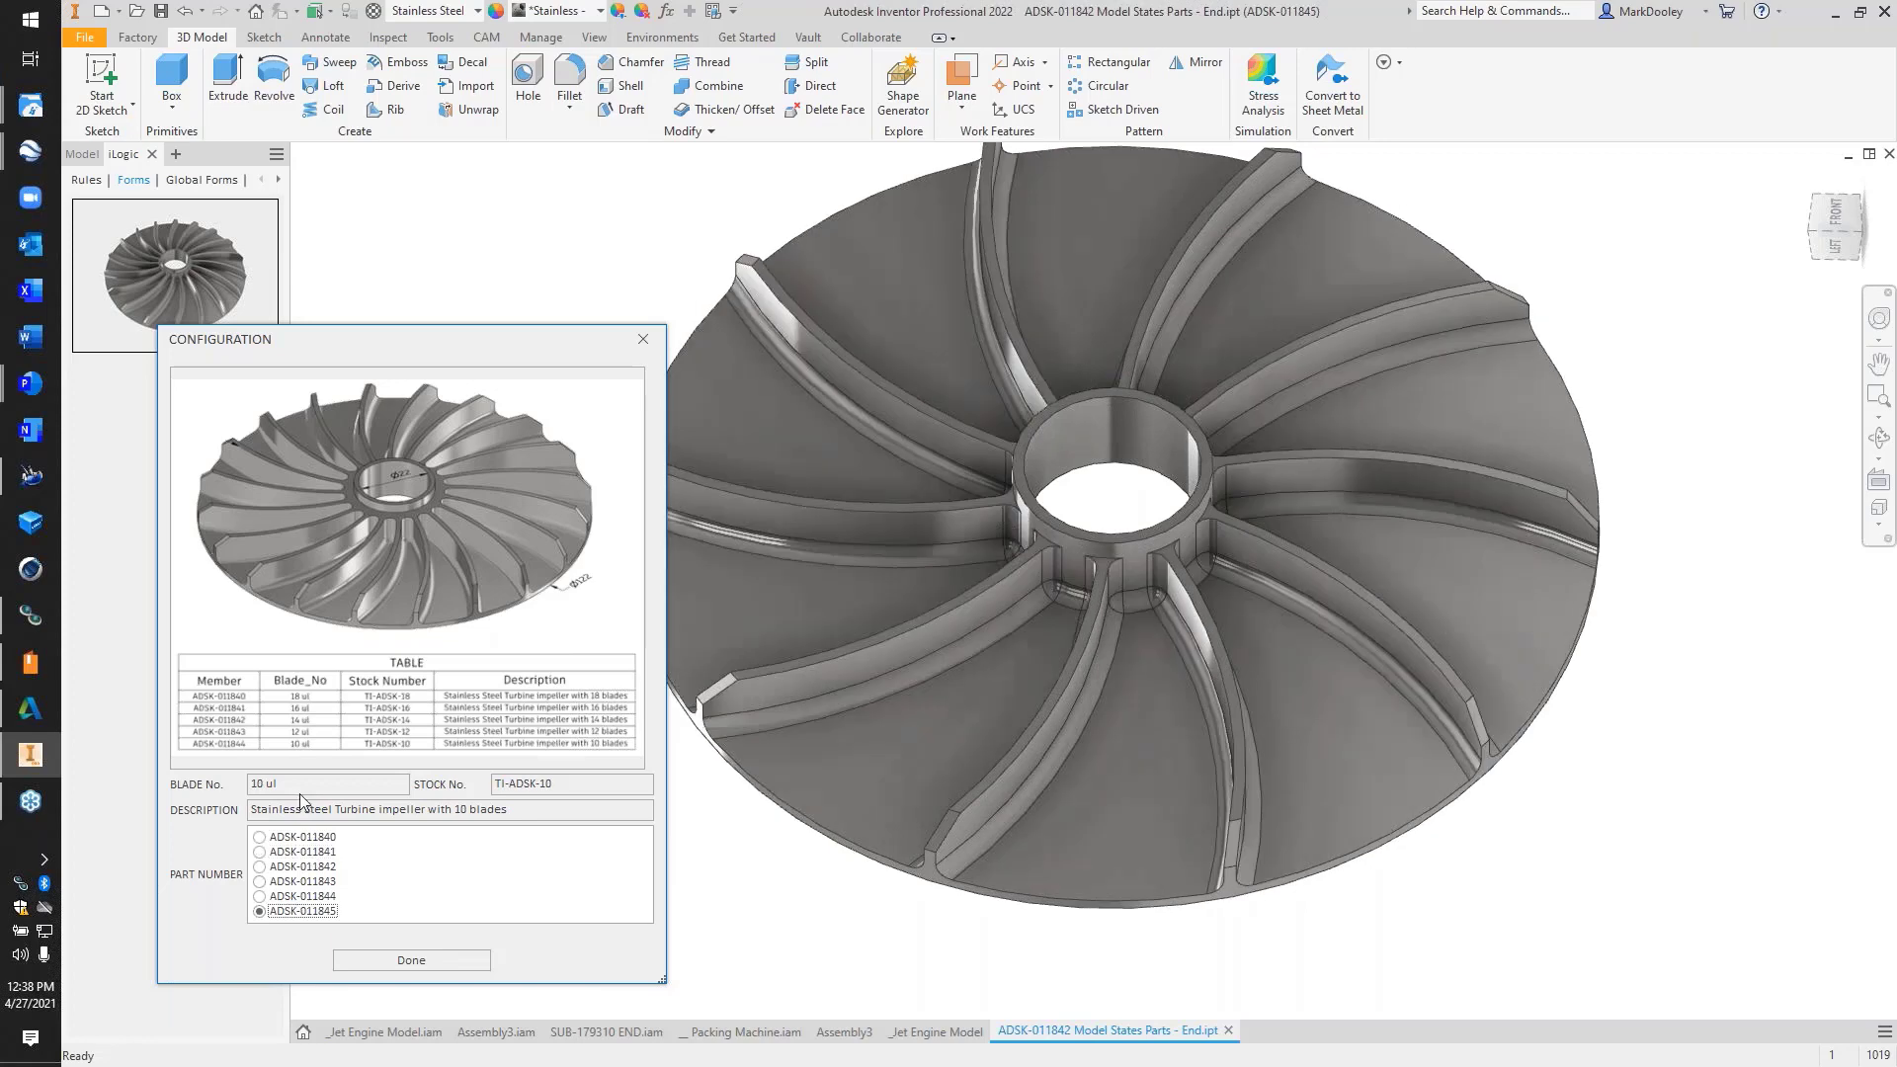
{"action": "left_click", "coordinate": [417, 958]}
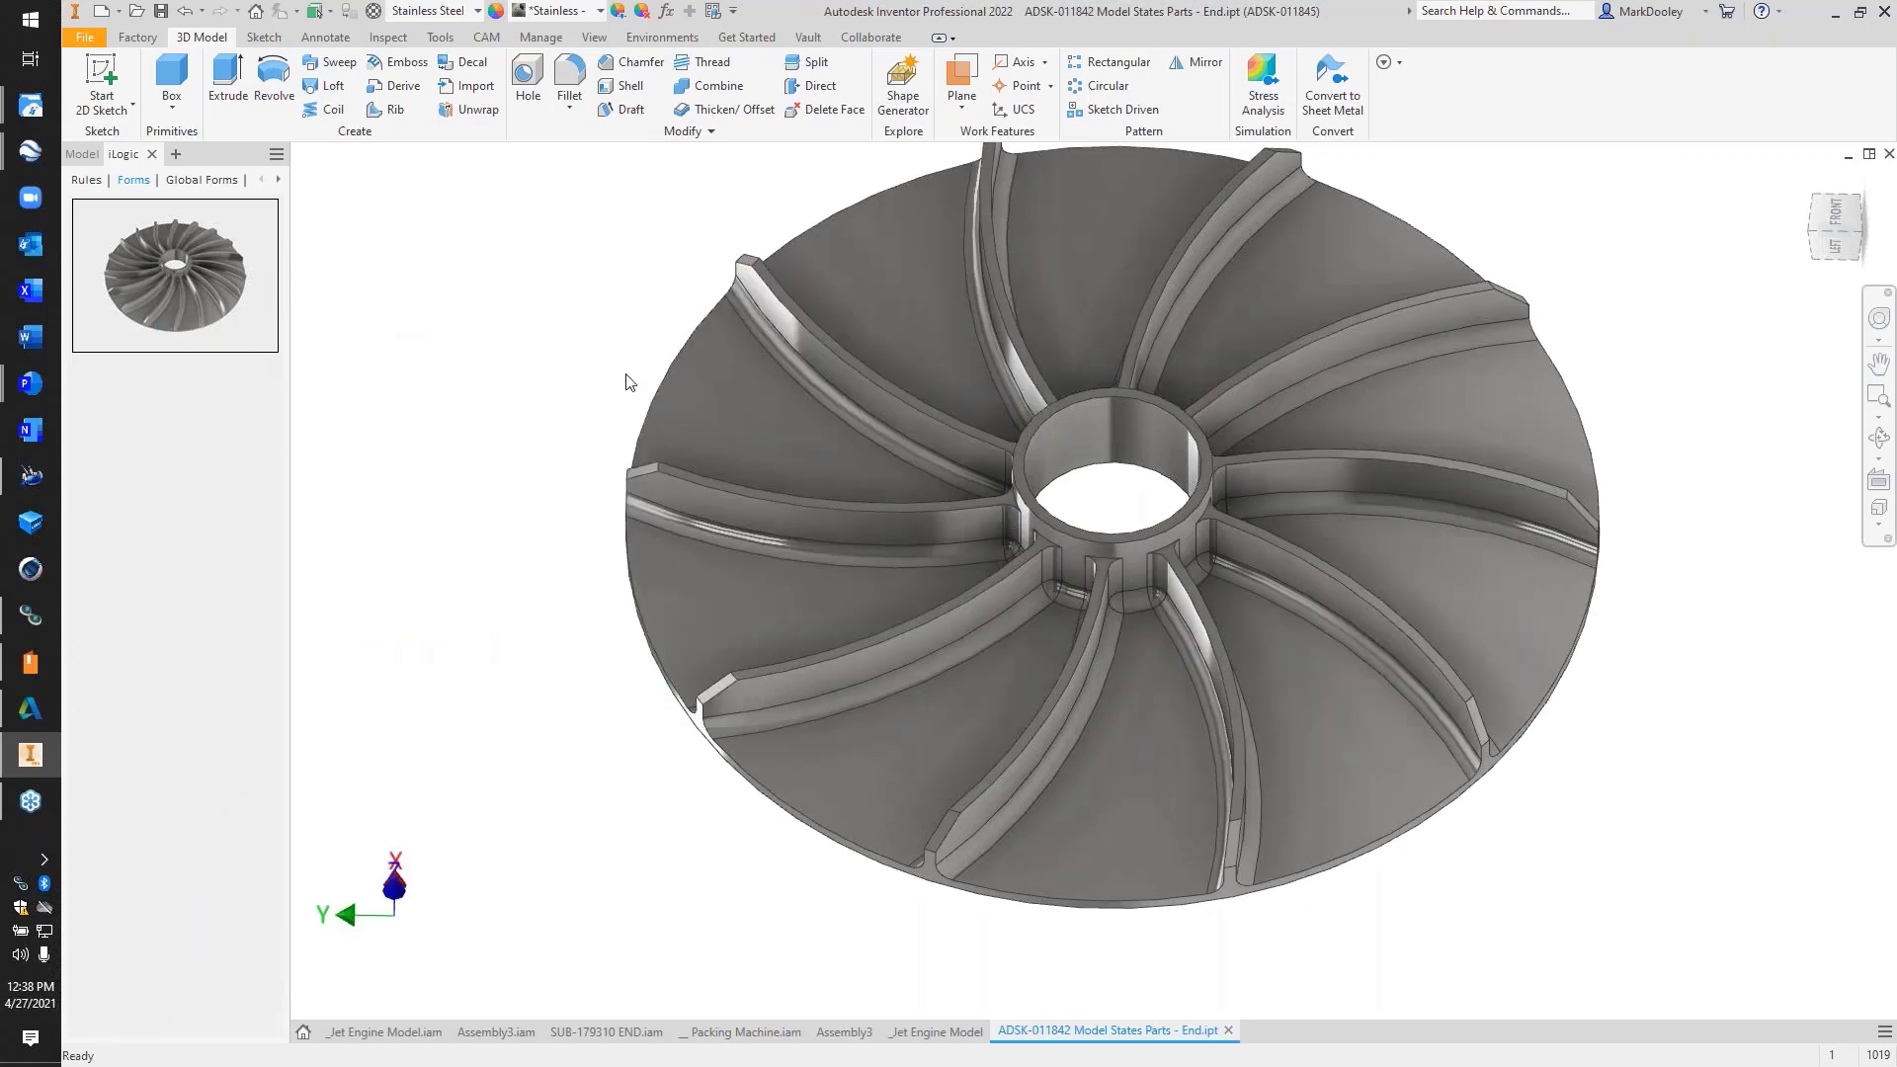
Examine the code of the iLogic rule CONFIGURATION down to its End Select line and close it unchanged
{"action": "left_click", "coordinate": [87, 180]}
{"action": "left_click", "coordinate": [151, 229]}
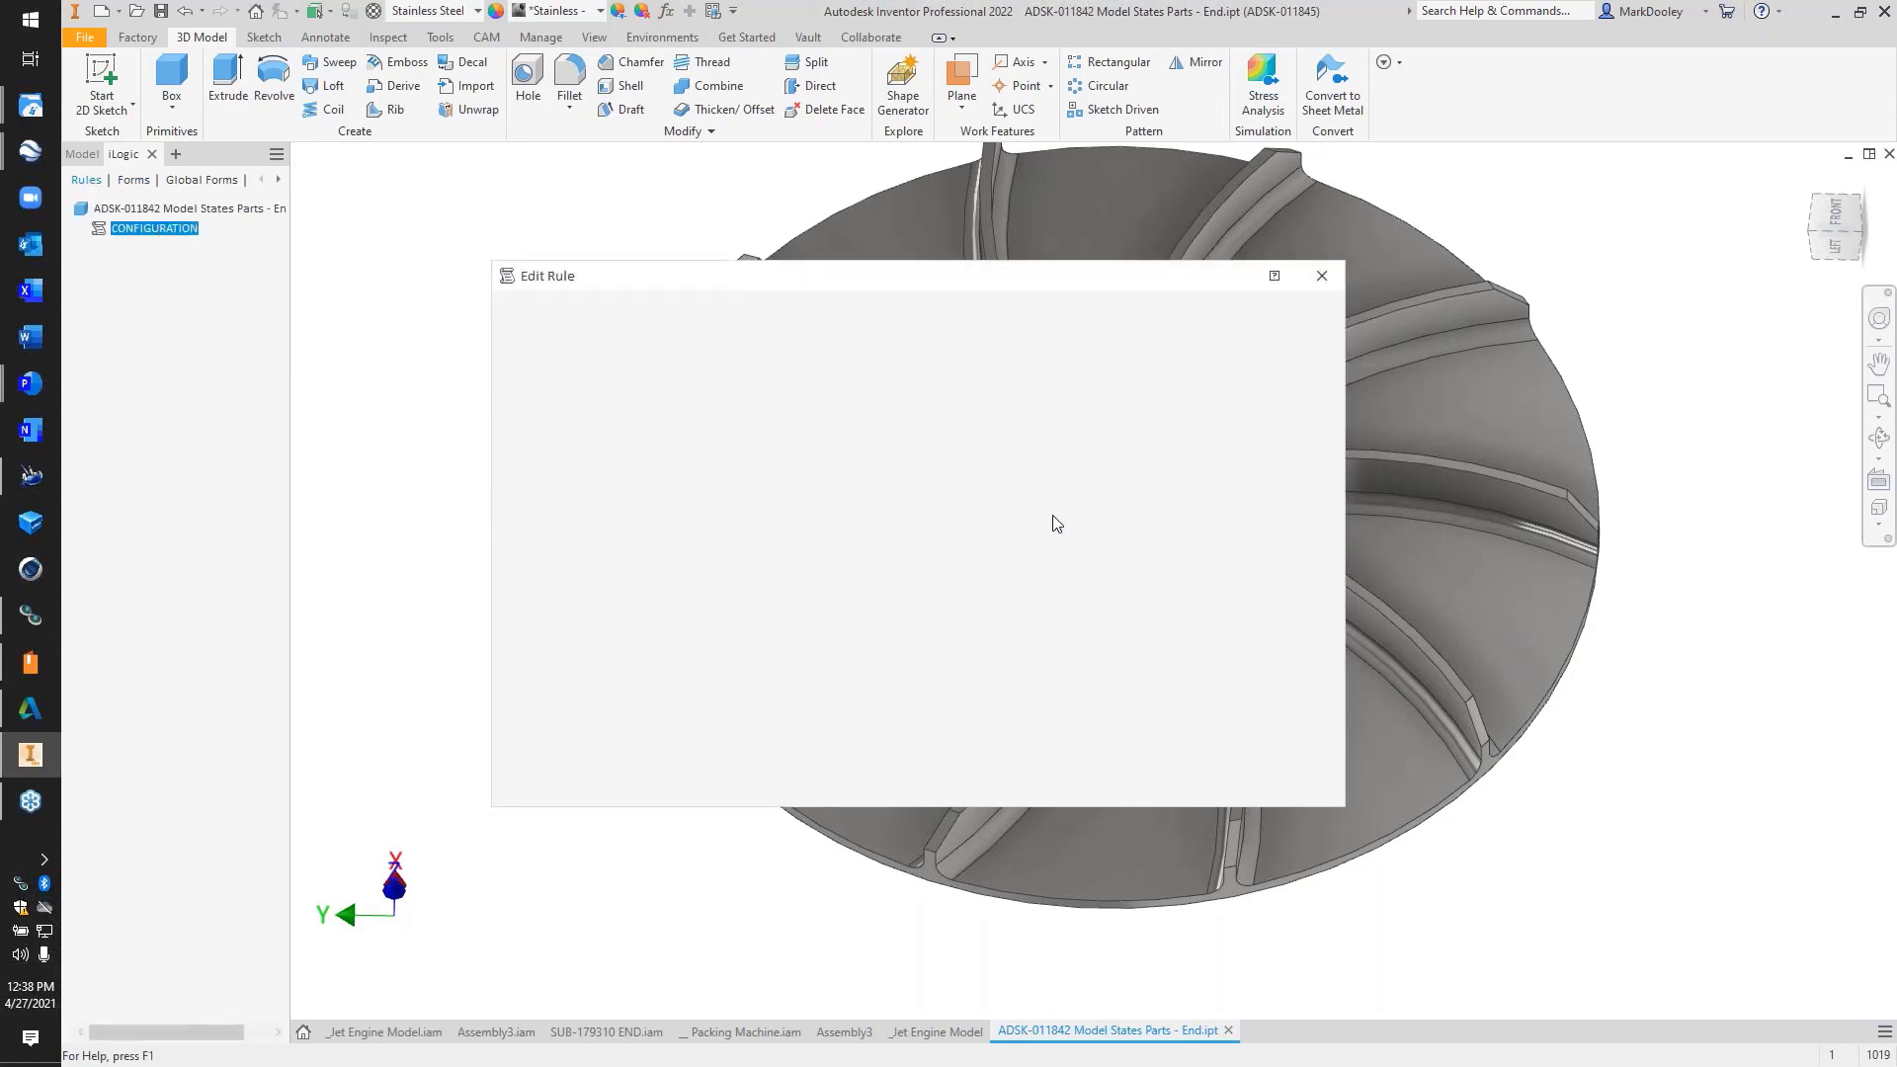
{"action": "left_click_drag", "start_coordinate": [1325, 567], "coordinate": [1318, 667]}
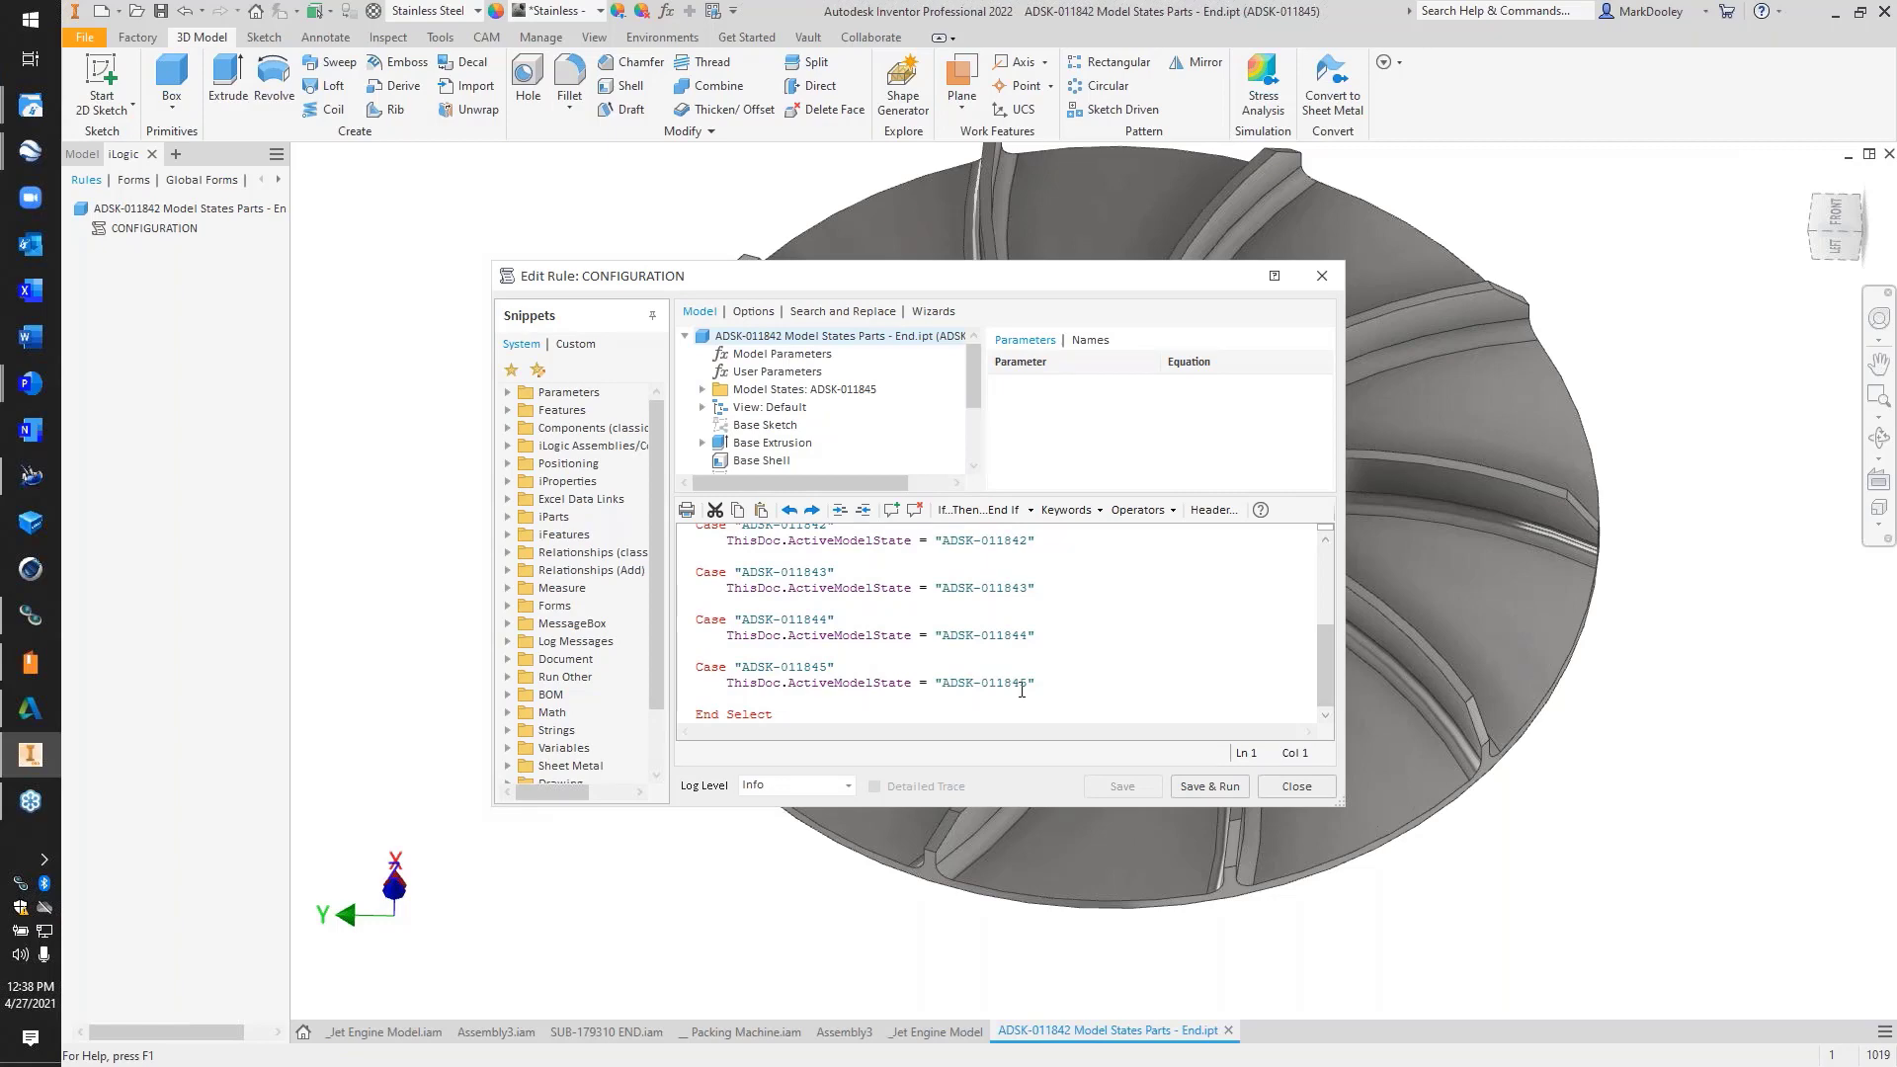
{"action": "left_click", "coordinate": [1296, 788]}
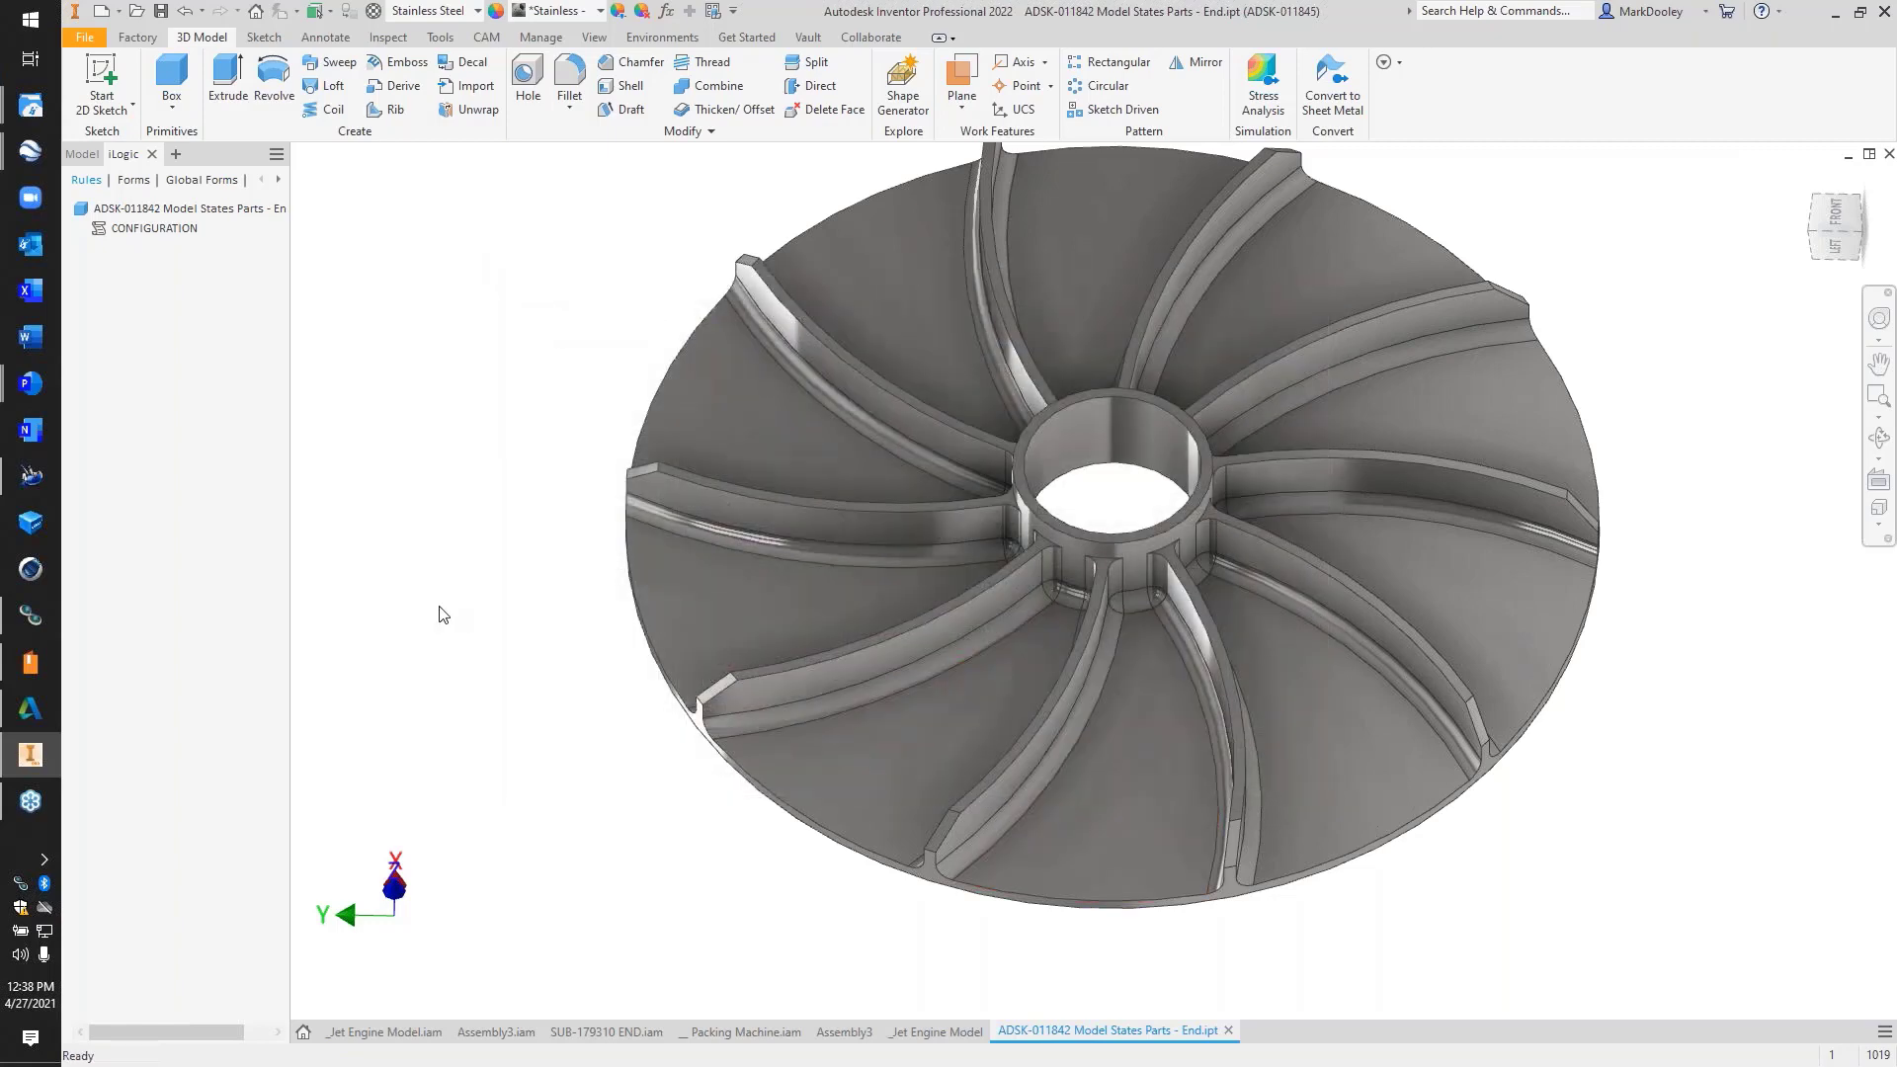
Return to the model browser and activate model state ADSK-011841, followed by ADSK-011843
{"action": "left_click", "coordinate": [81, 155]}
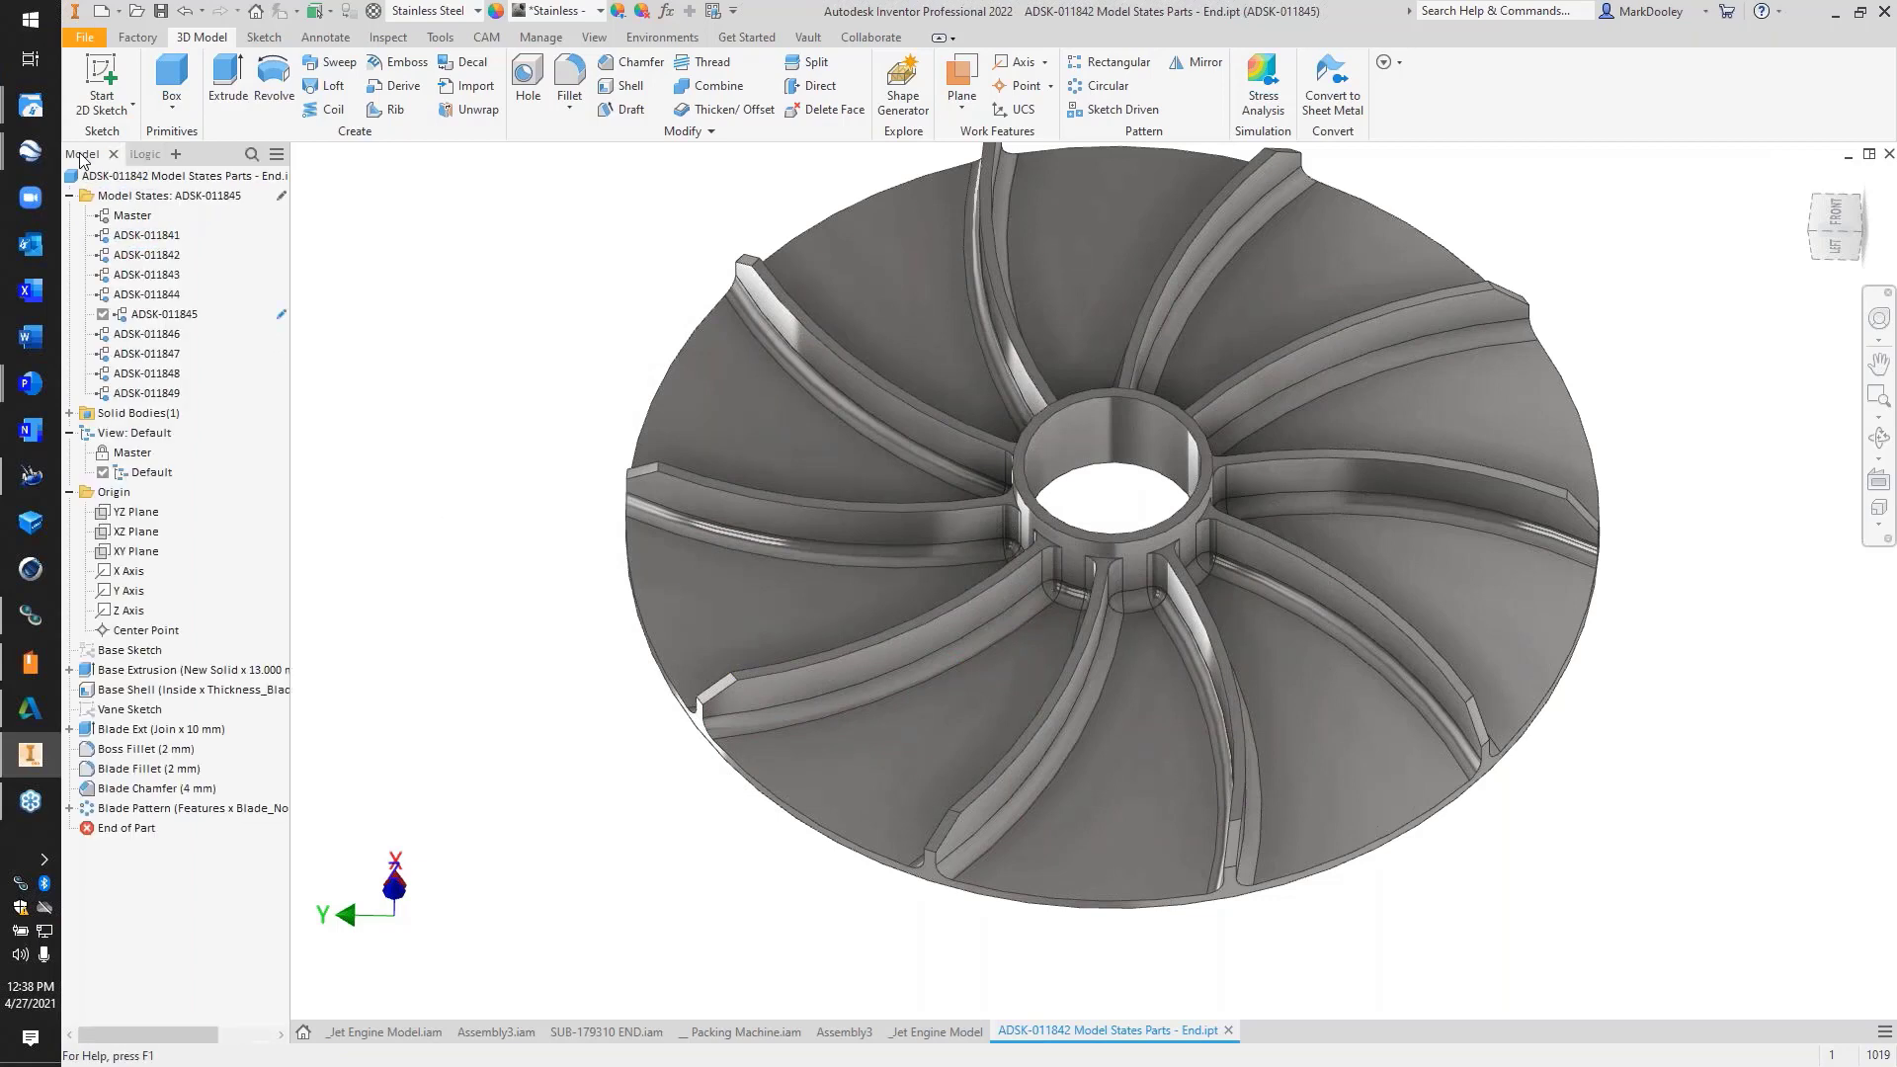
{"action": "double_click", "coordinate": [154, 237]}
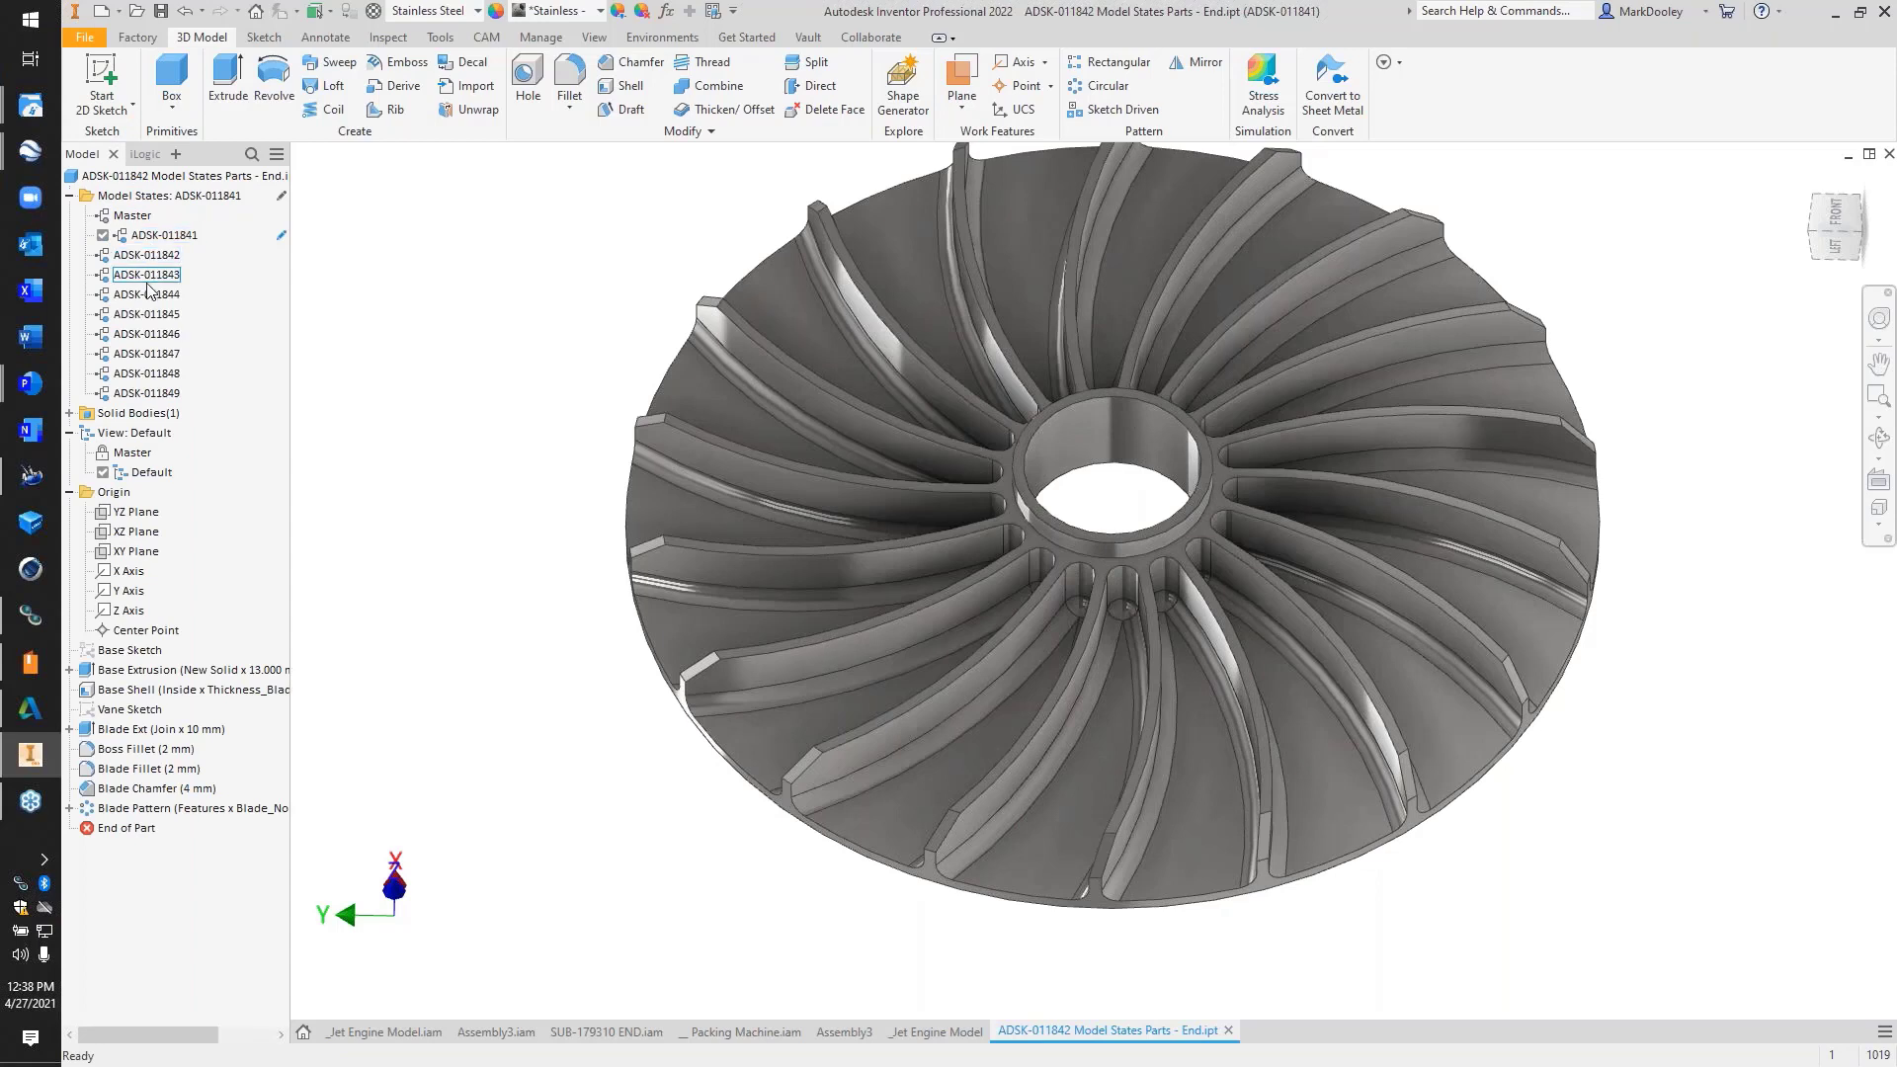
{"action": "double_click", "coordinate": [146, 275]}
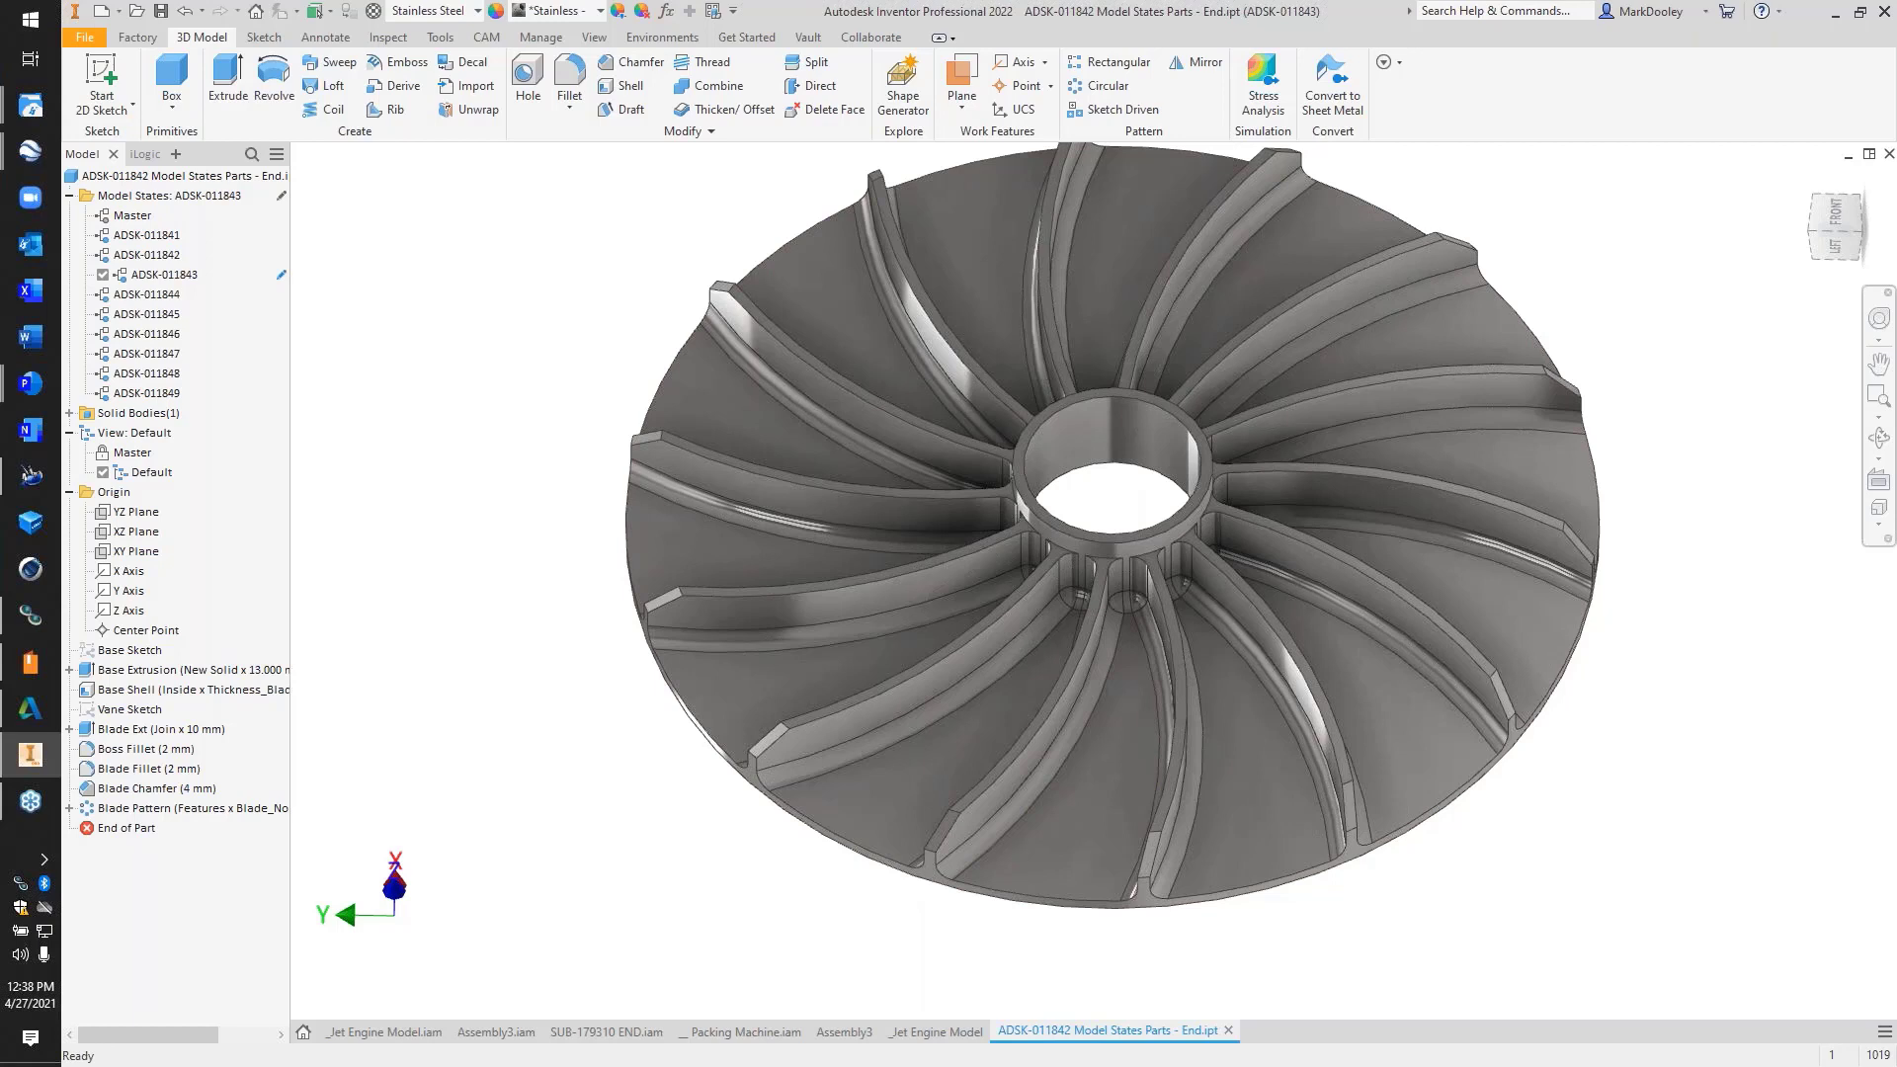
Switch from Inventor to the Inventor 2022 slide presentation
{"action": "key", "text": "alt+Tab"}
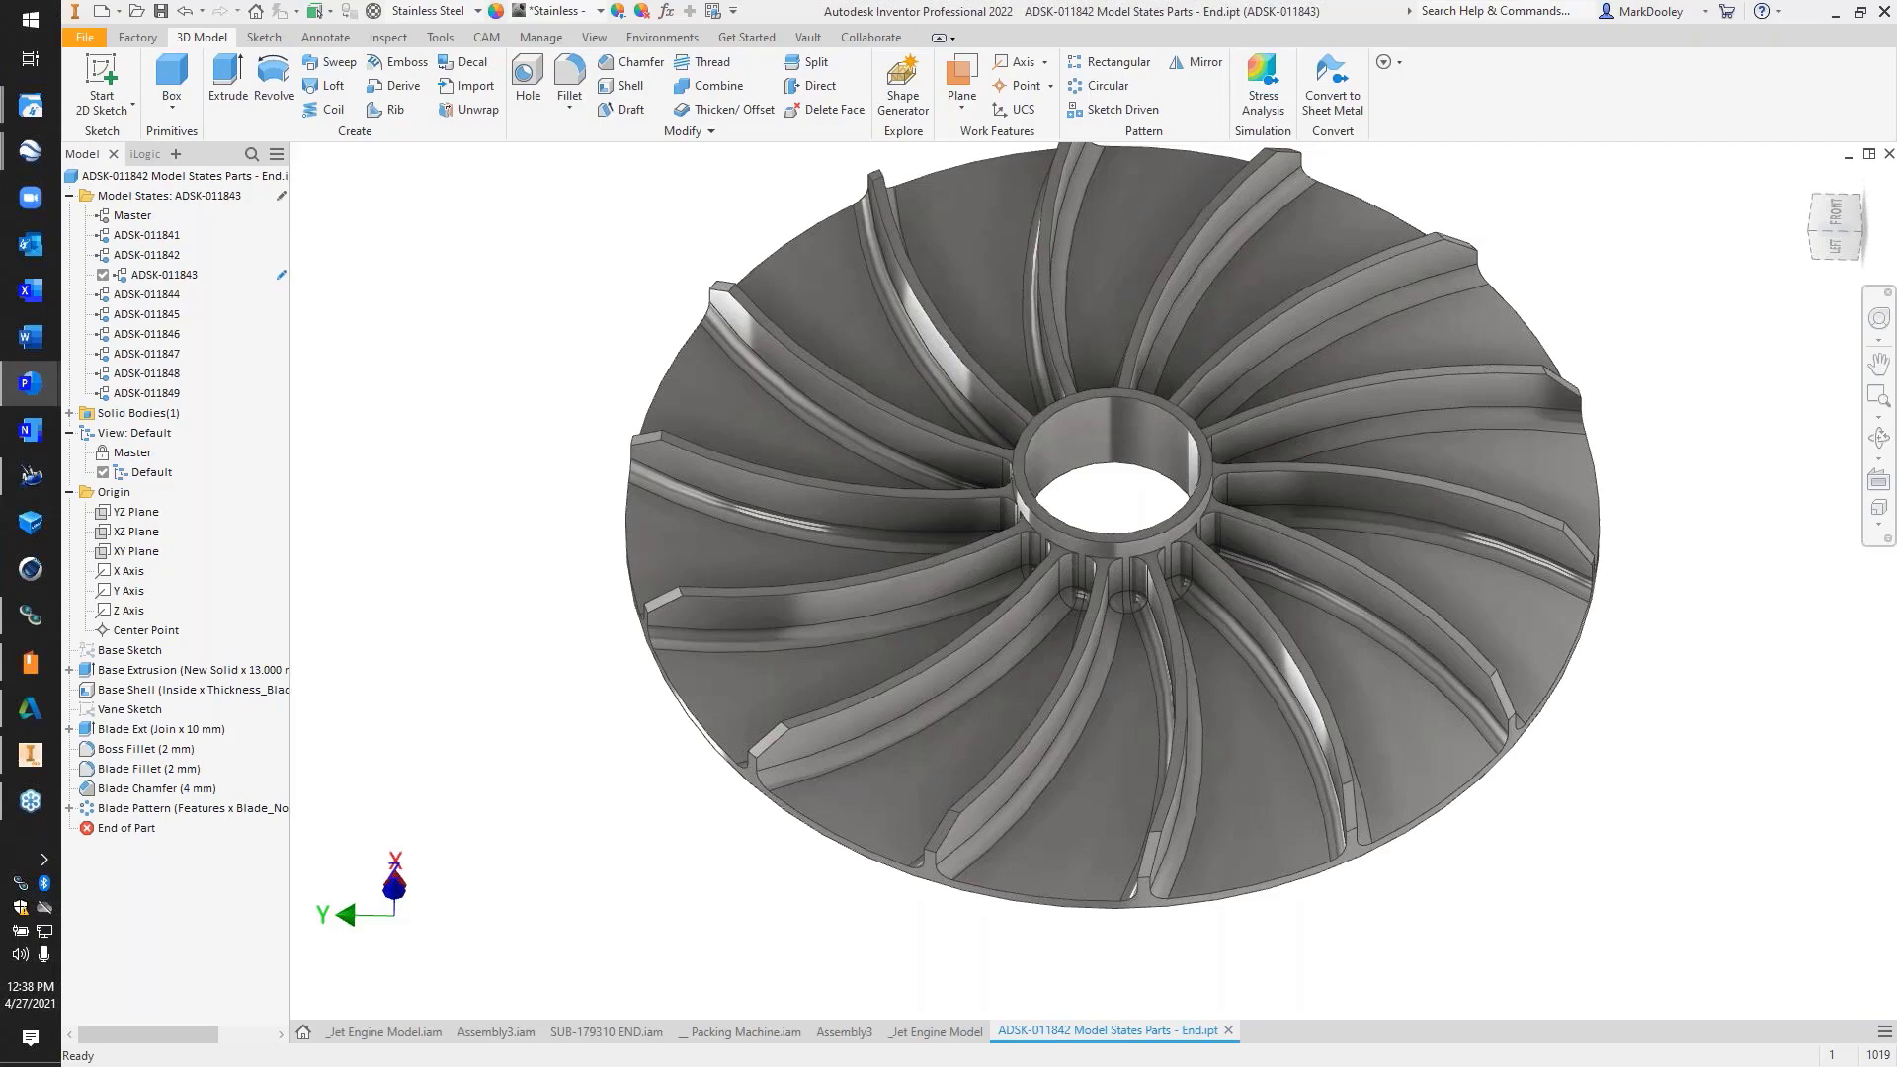
{"action": "key", "text": "alt+Tab"}
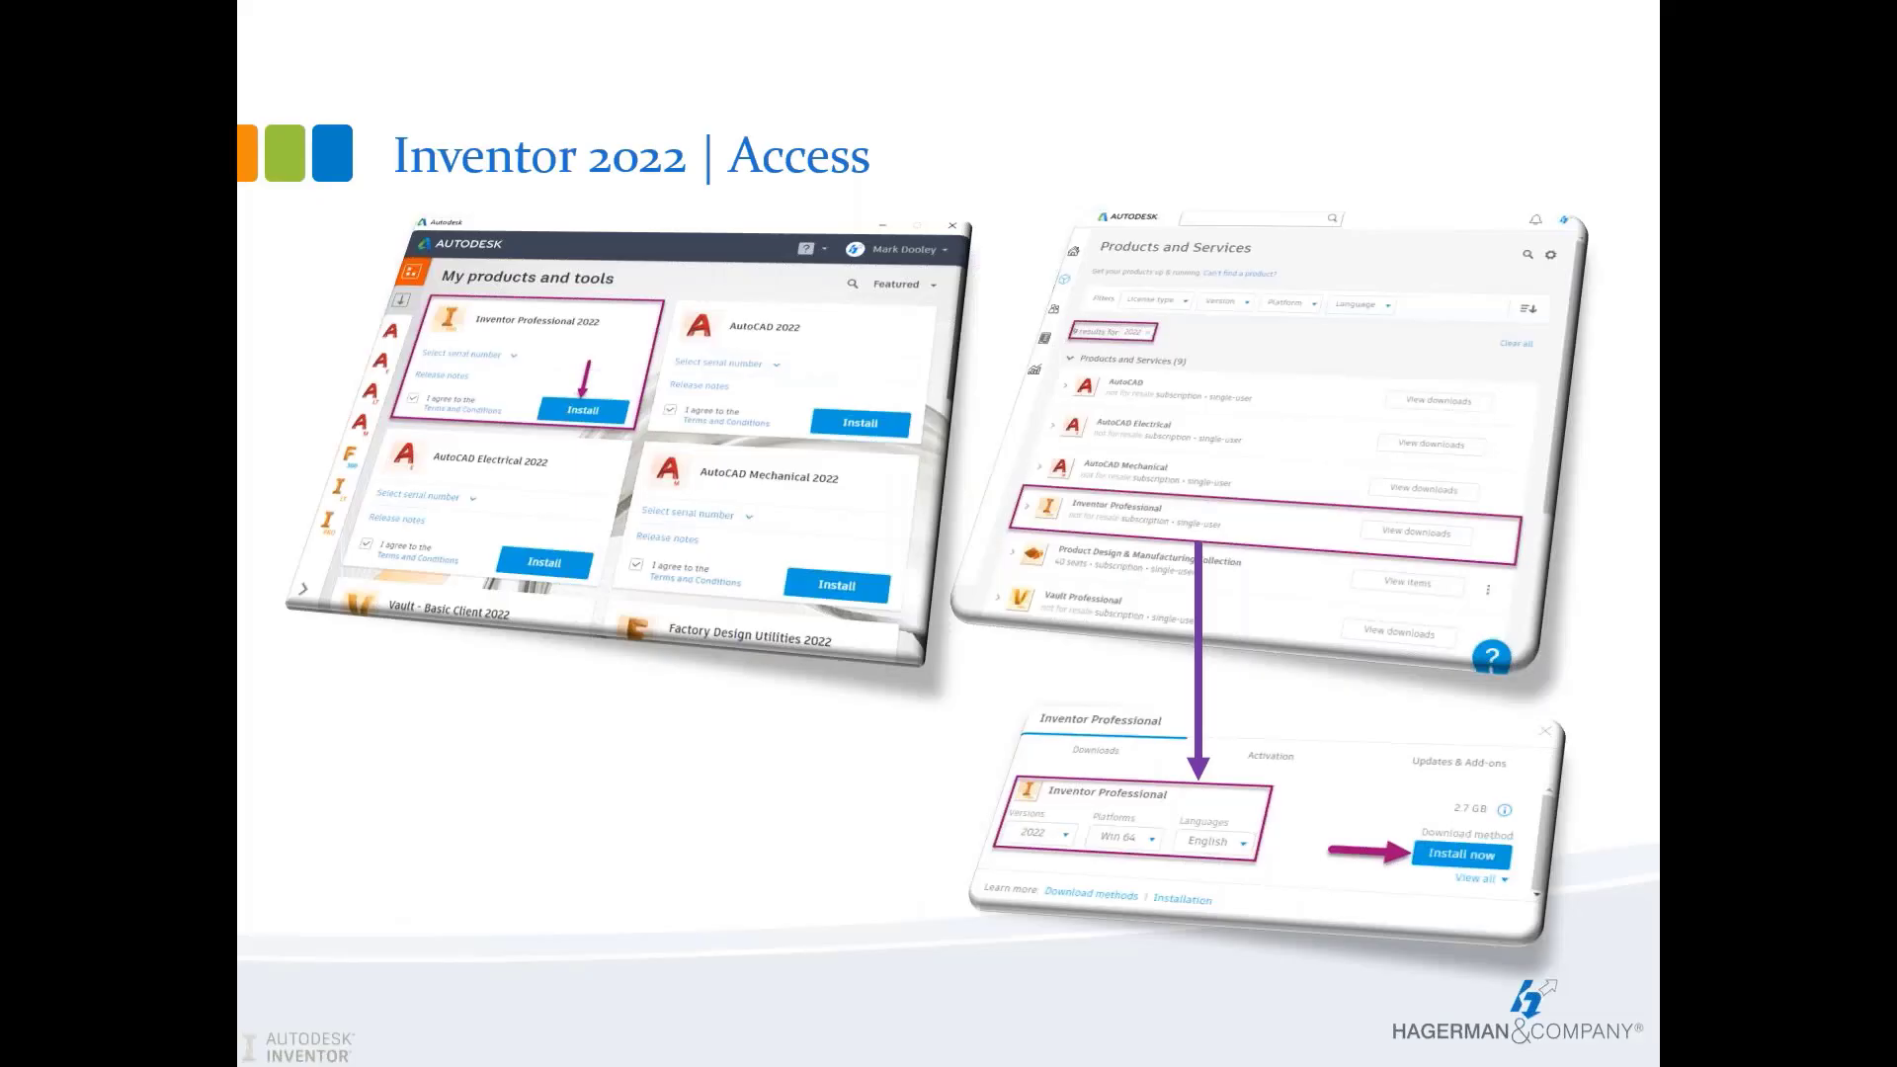